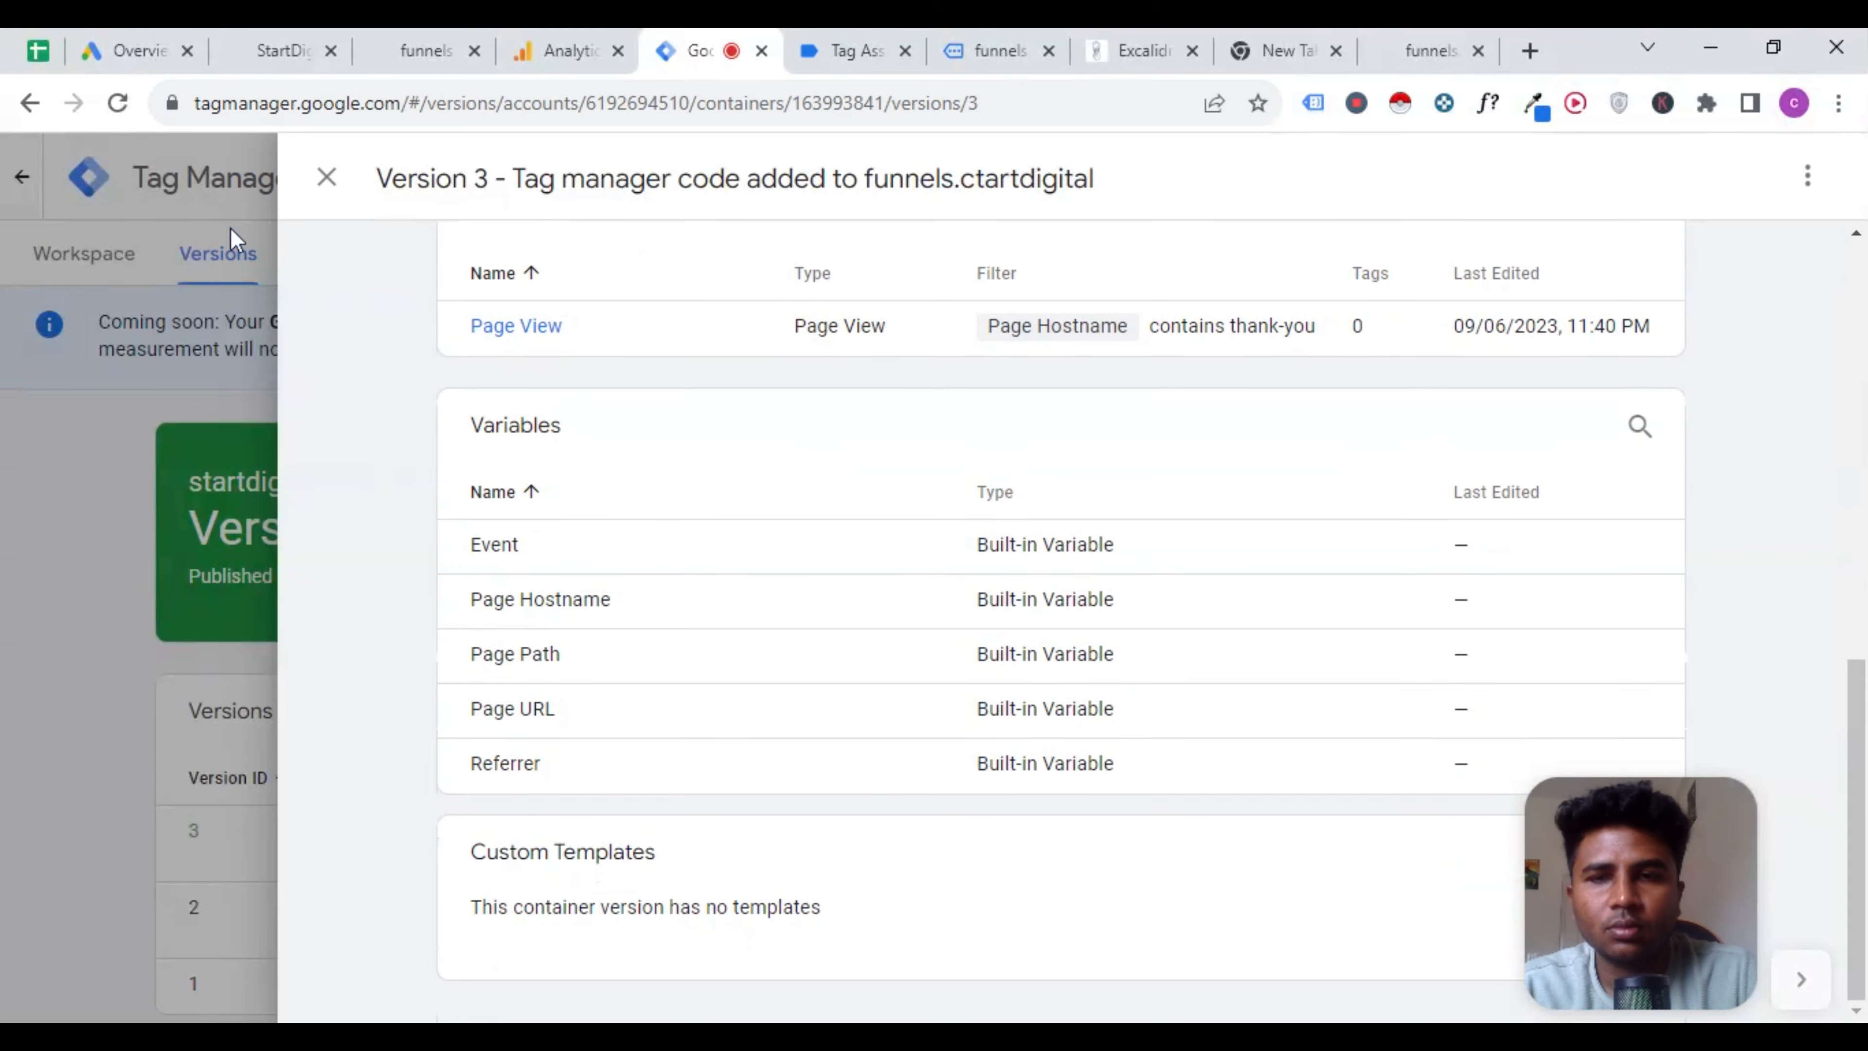
Close the Version 3 details and return to the container's workspace overview.
left_click(325, 178)
scroll(712, 611, "down", 1)
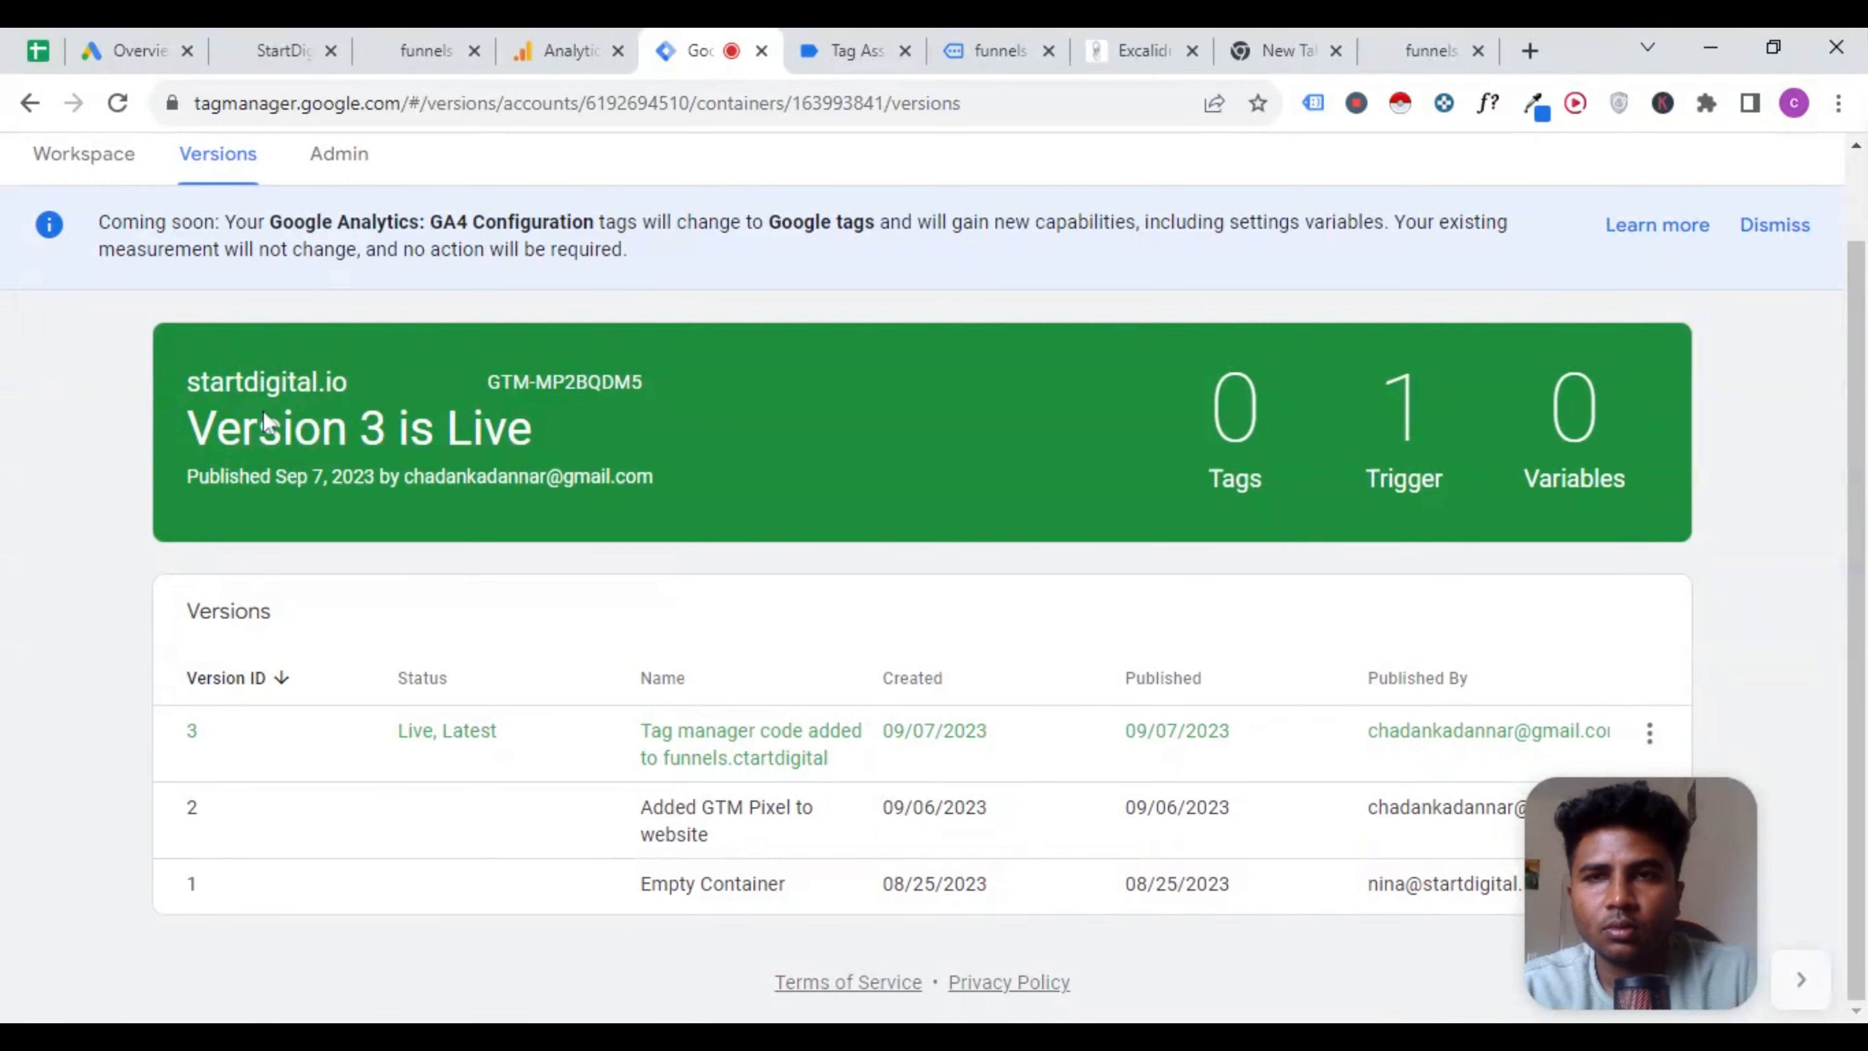
left_click(131, 176)
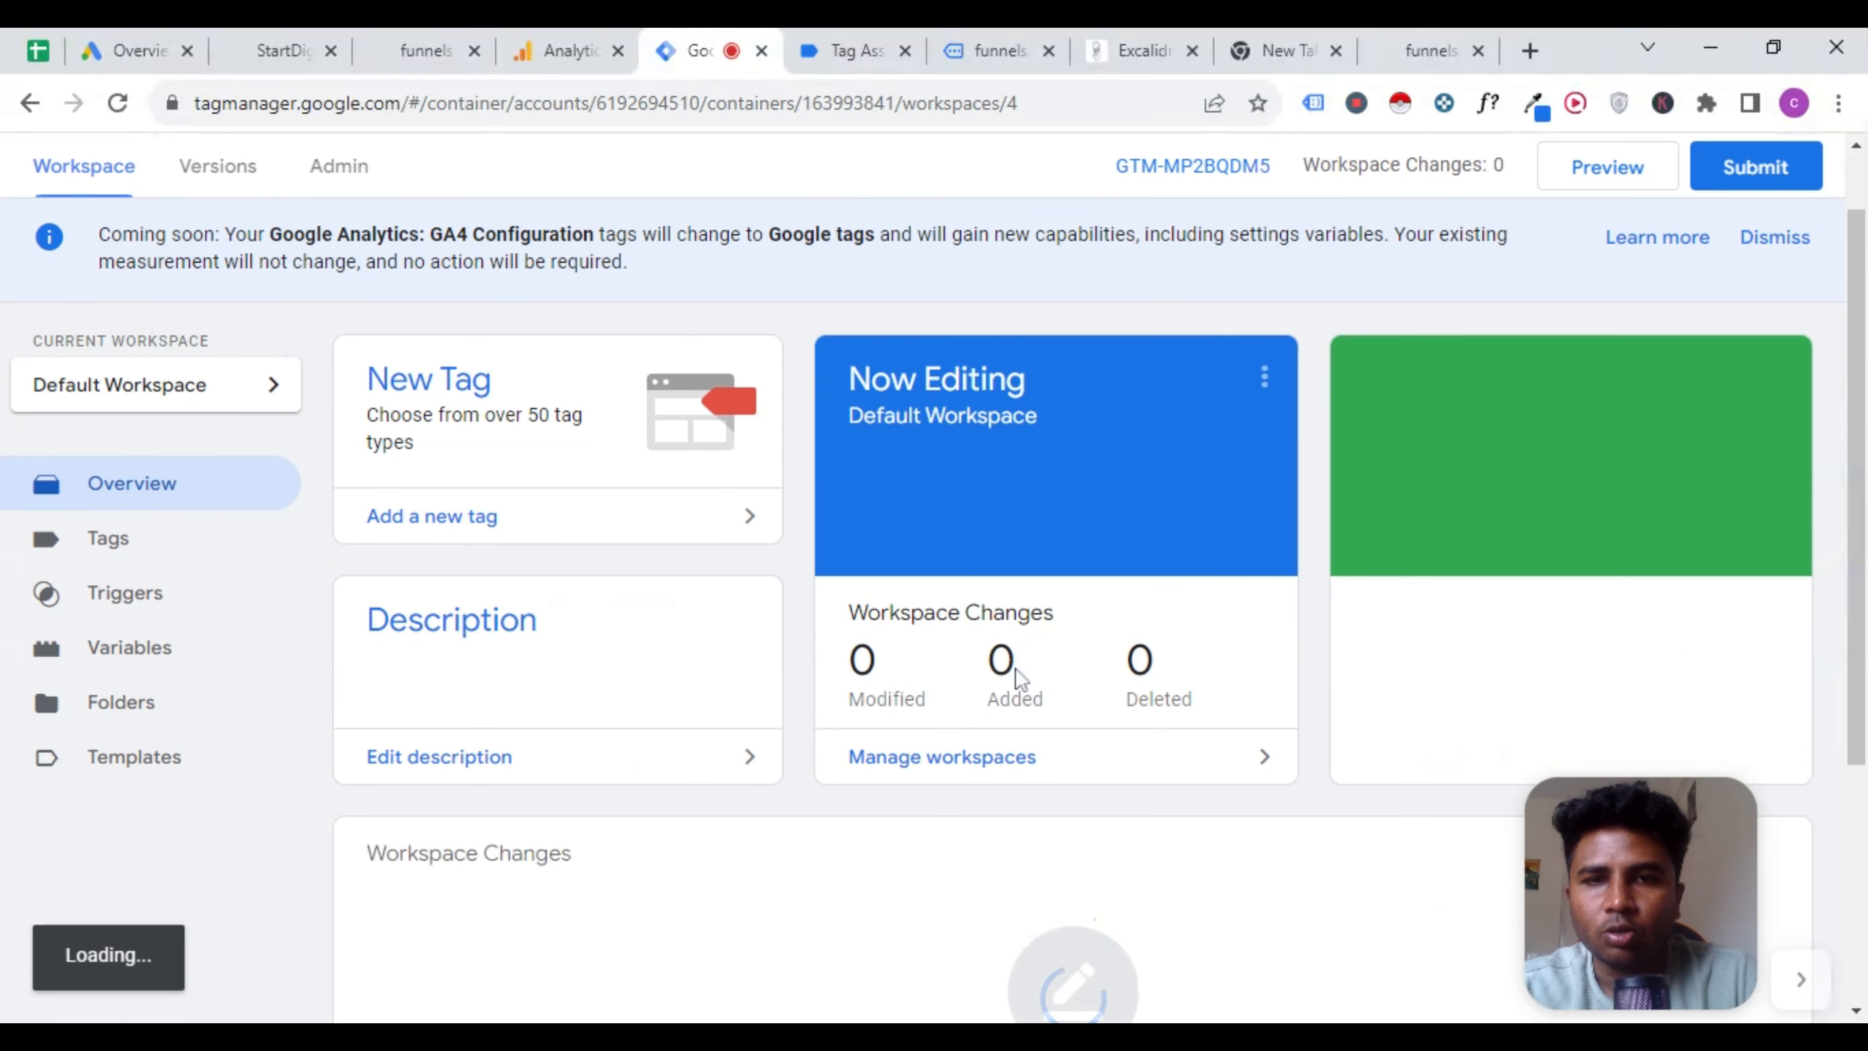
Examine the workspace overview, including the live version, workspace changes and activity history sections.
scroll(910, 779, "down", 5)
scroll(1059, 586, "up", 4)
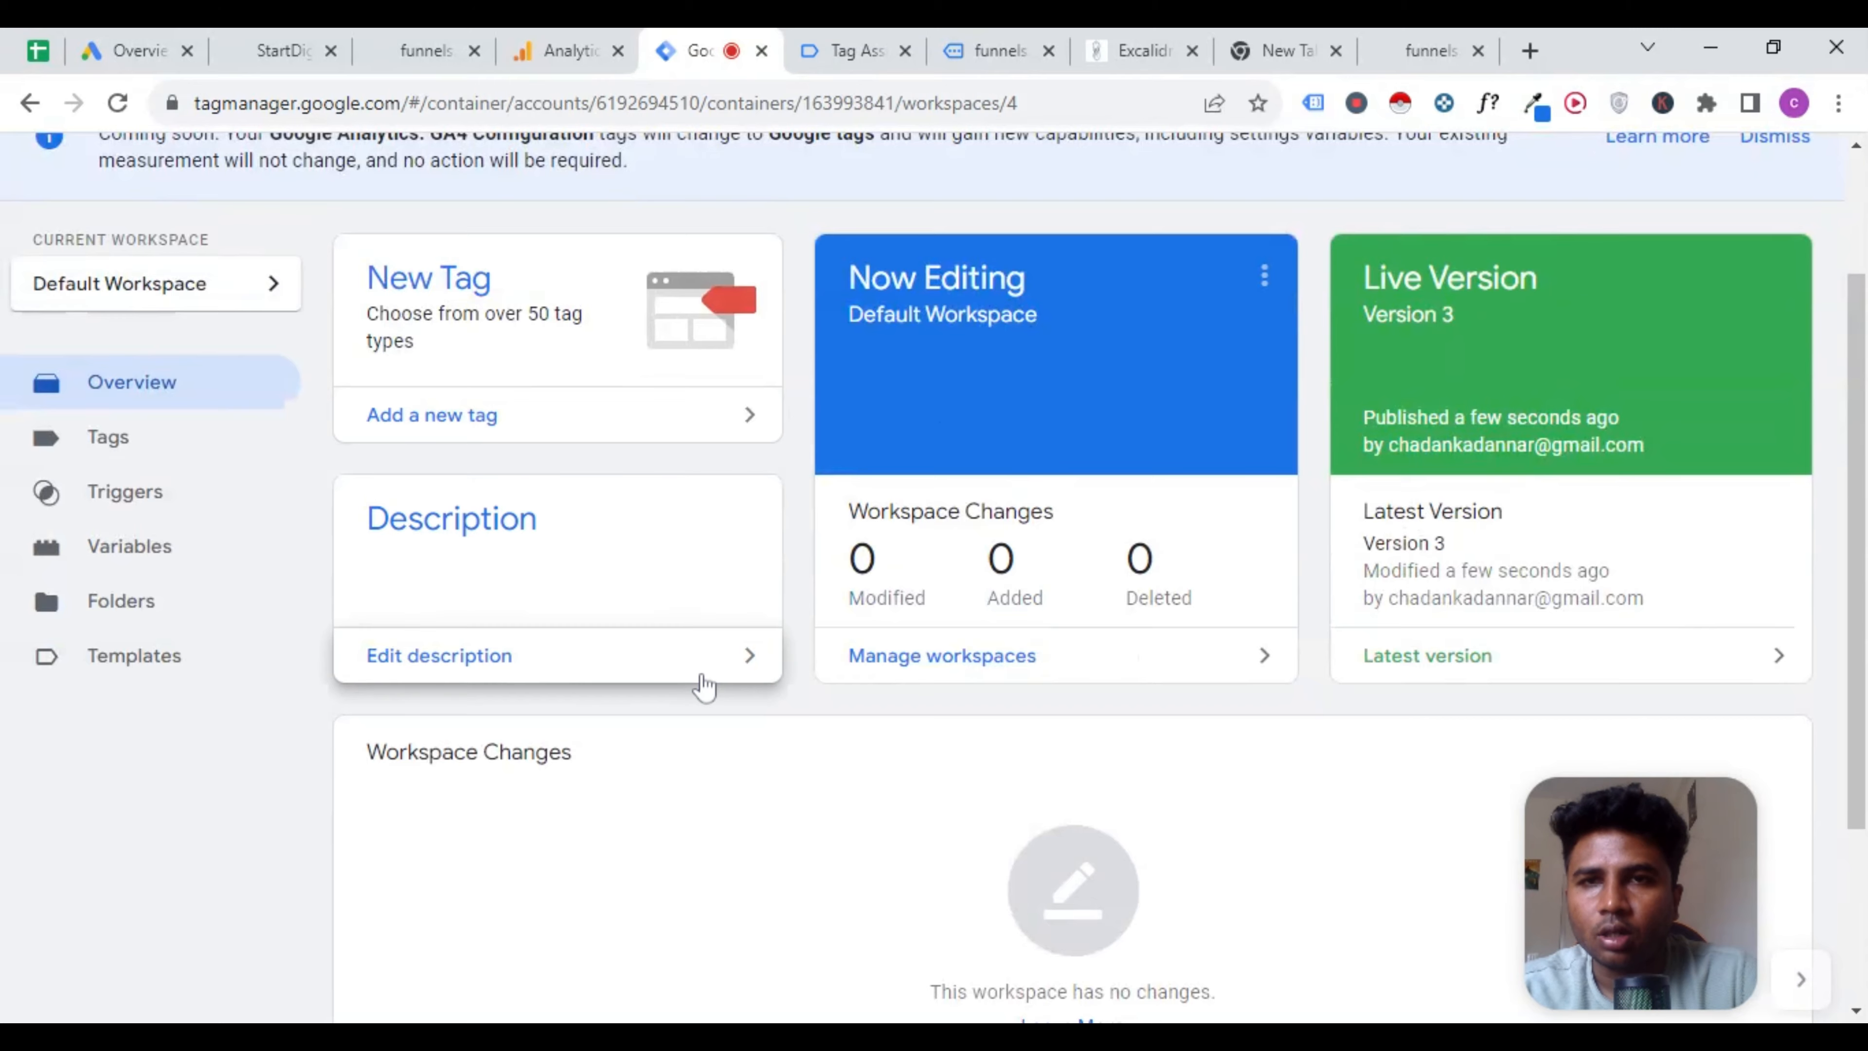
scroll(258, 259, "up", 3)
scroll(430, 596, "down", 2)
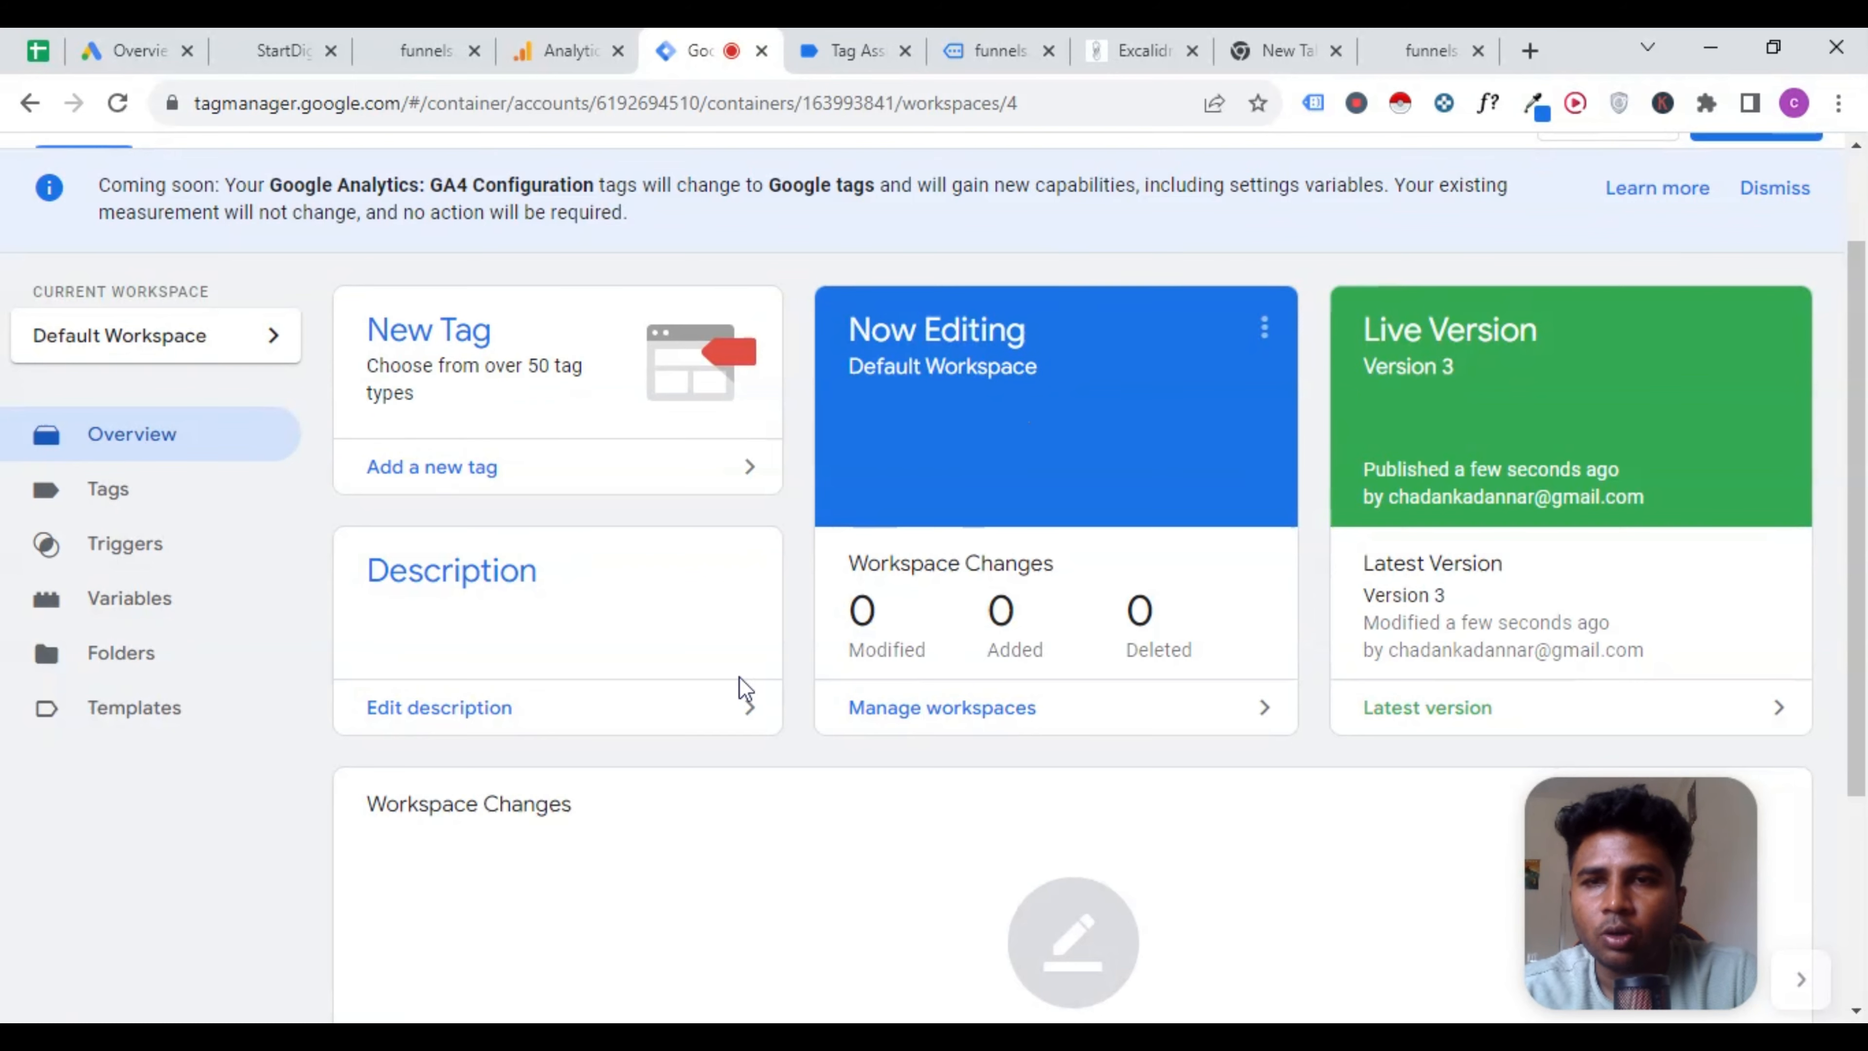
scroll(659, 751, "down", 3)
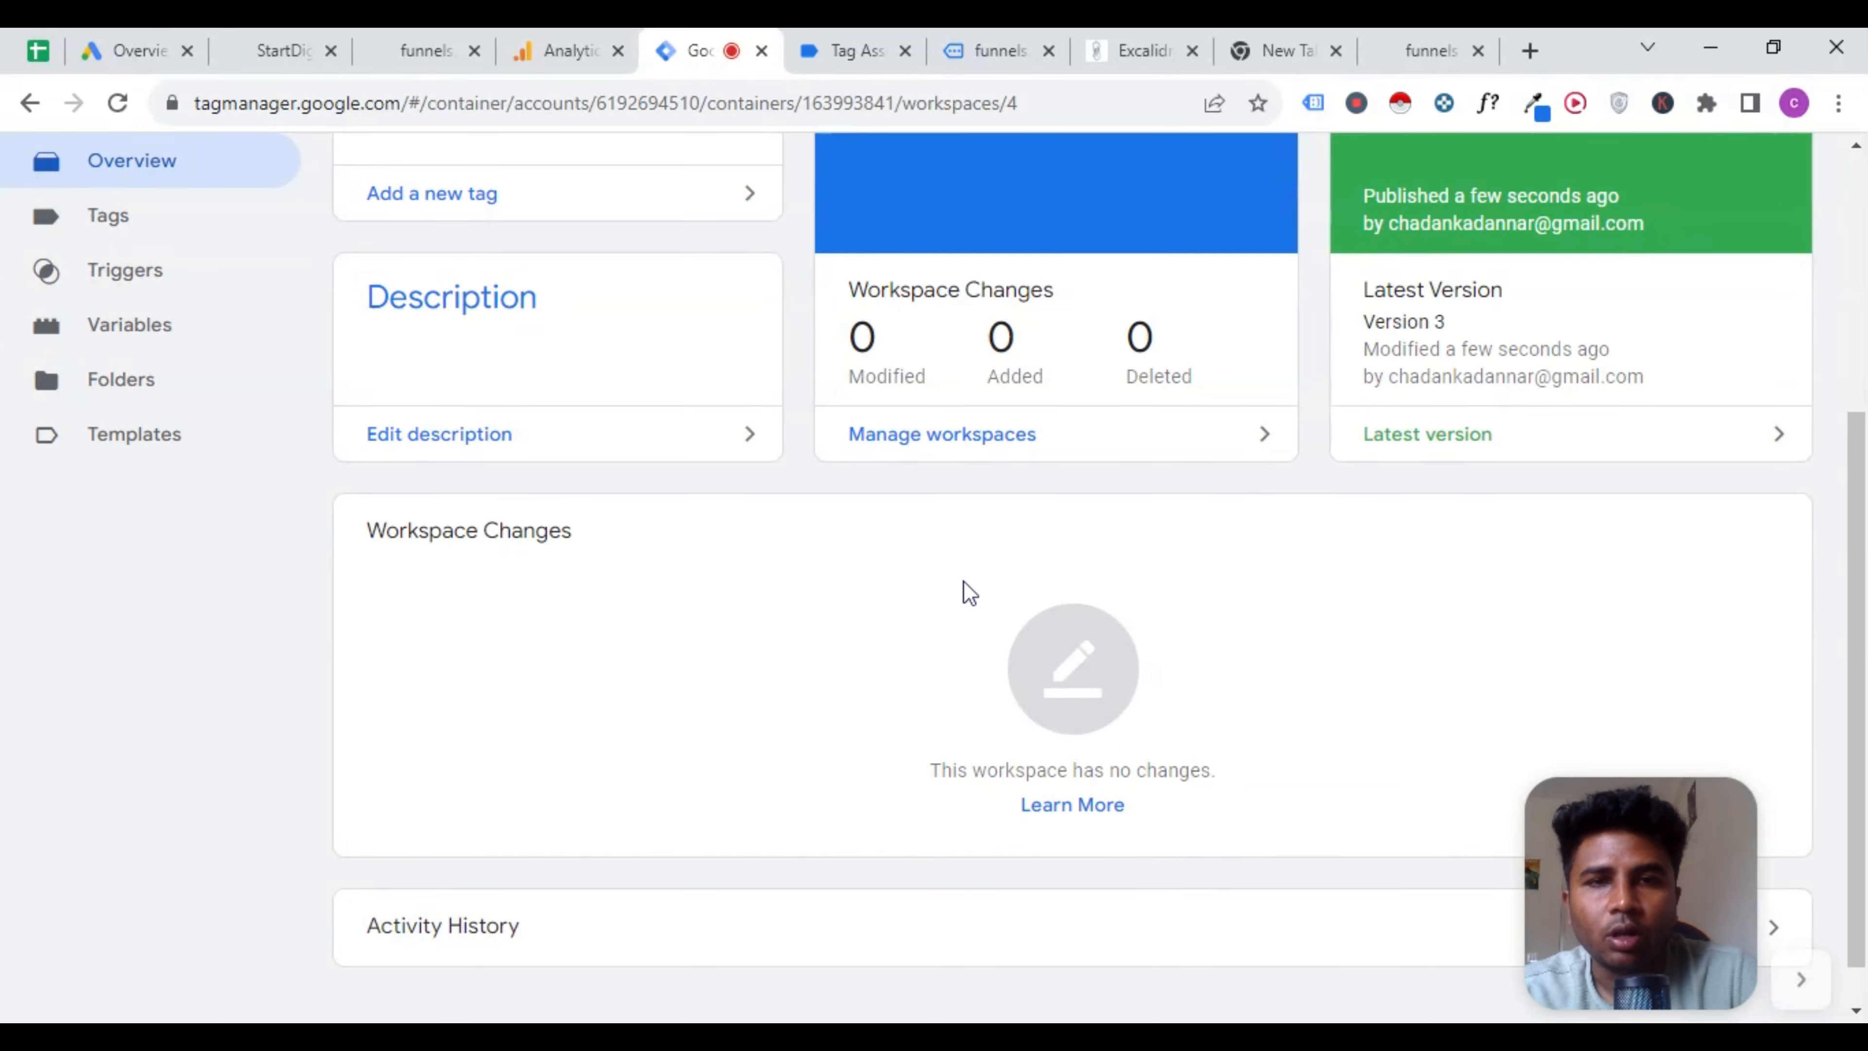
scroll(729, 730, "down", 1)
scroll(515, 692, "up", 5)
Start a new tag from the container's tag list.
left_click(156, 600)
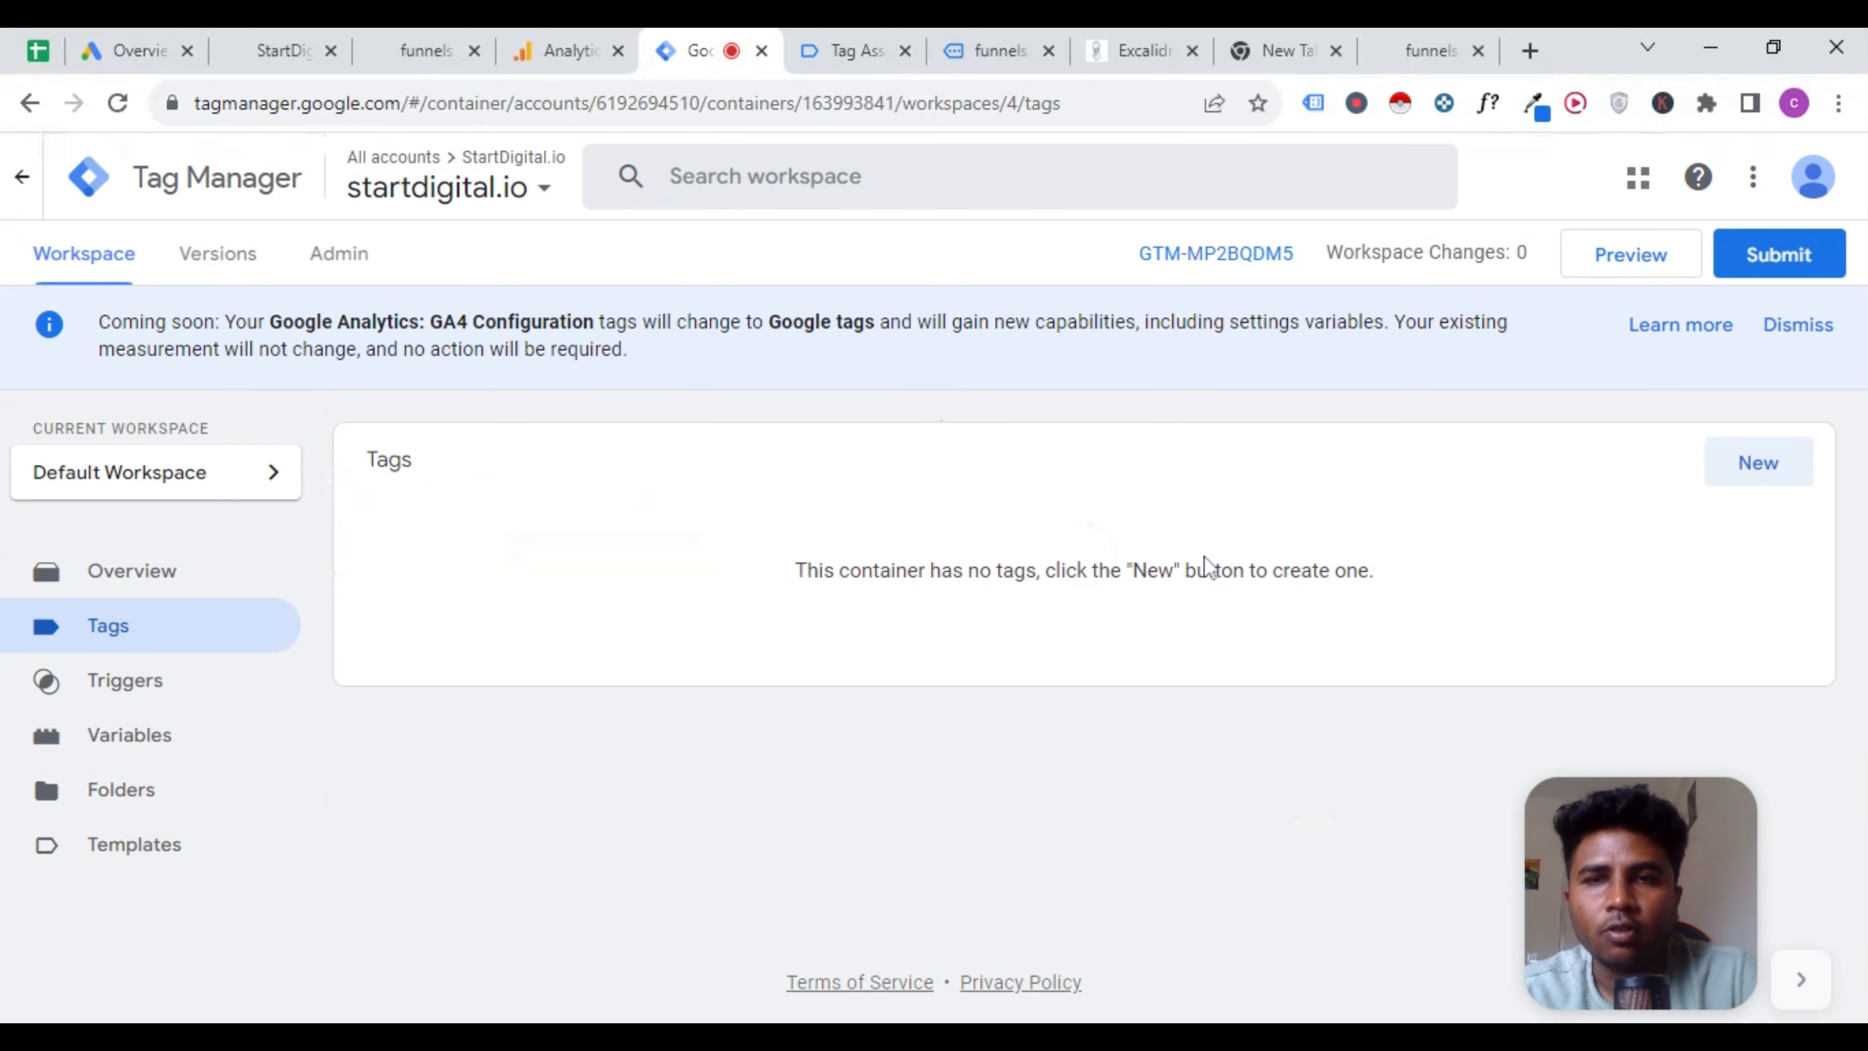
left_click(1768, 465)
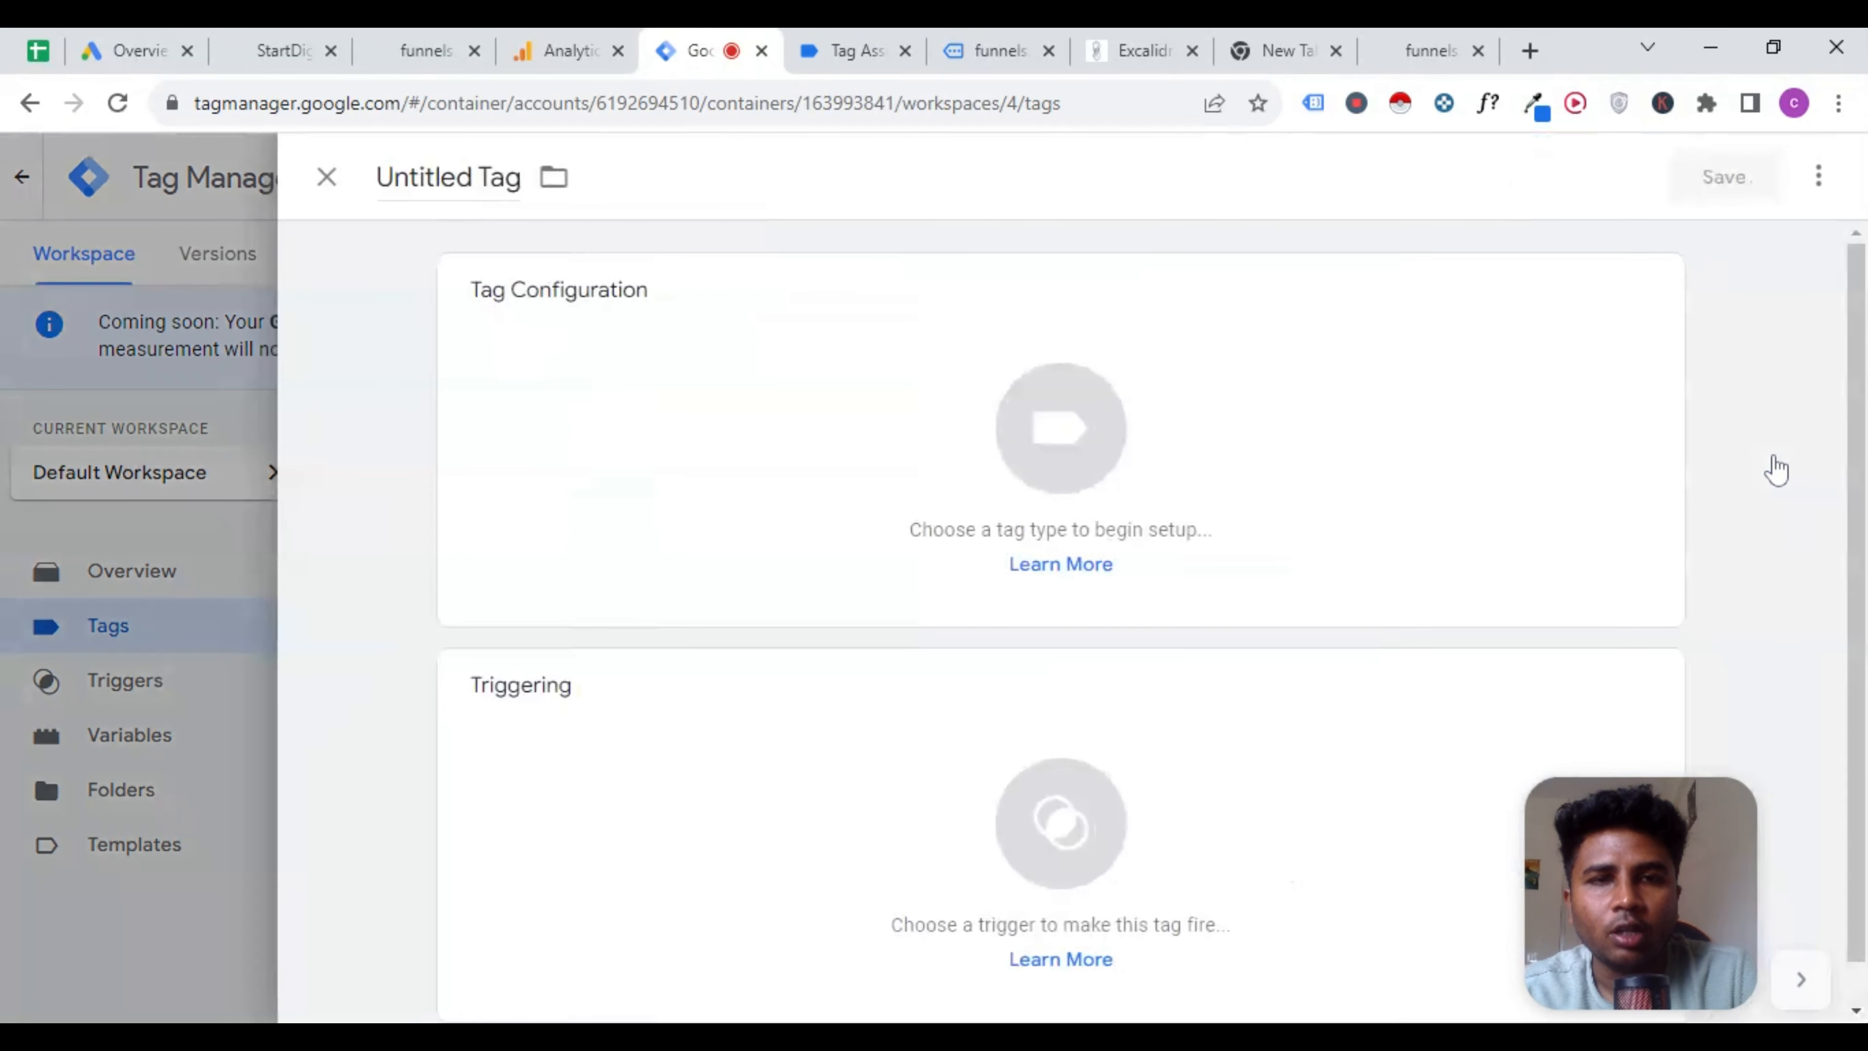
left_click(658, 491)
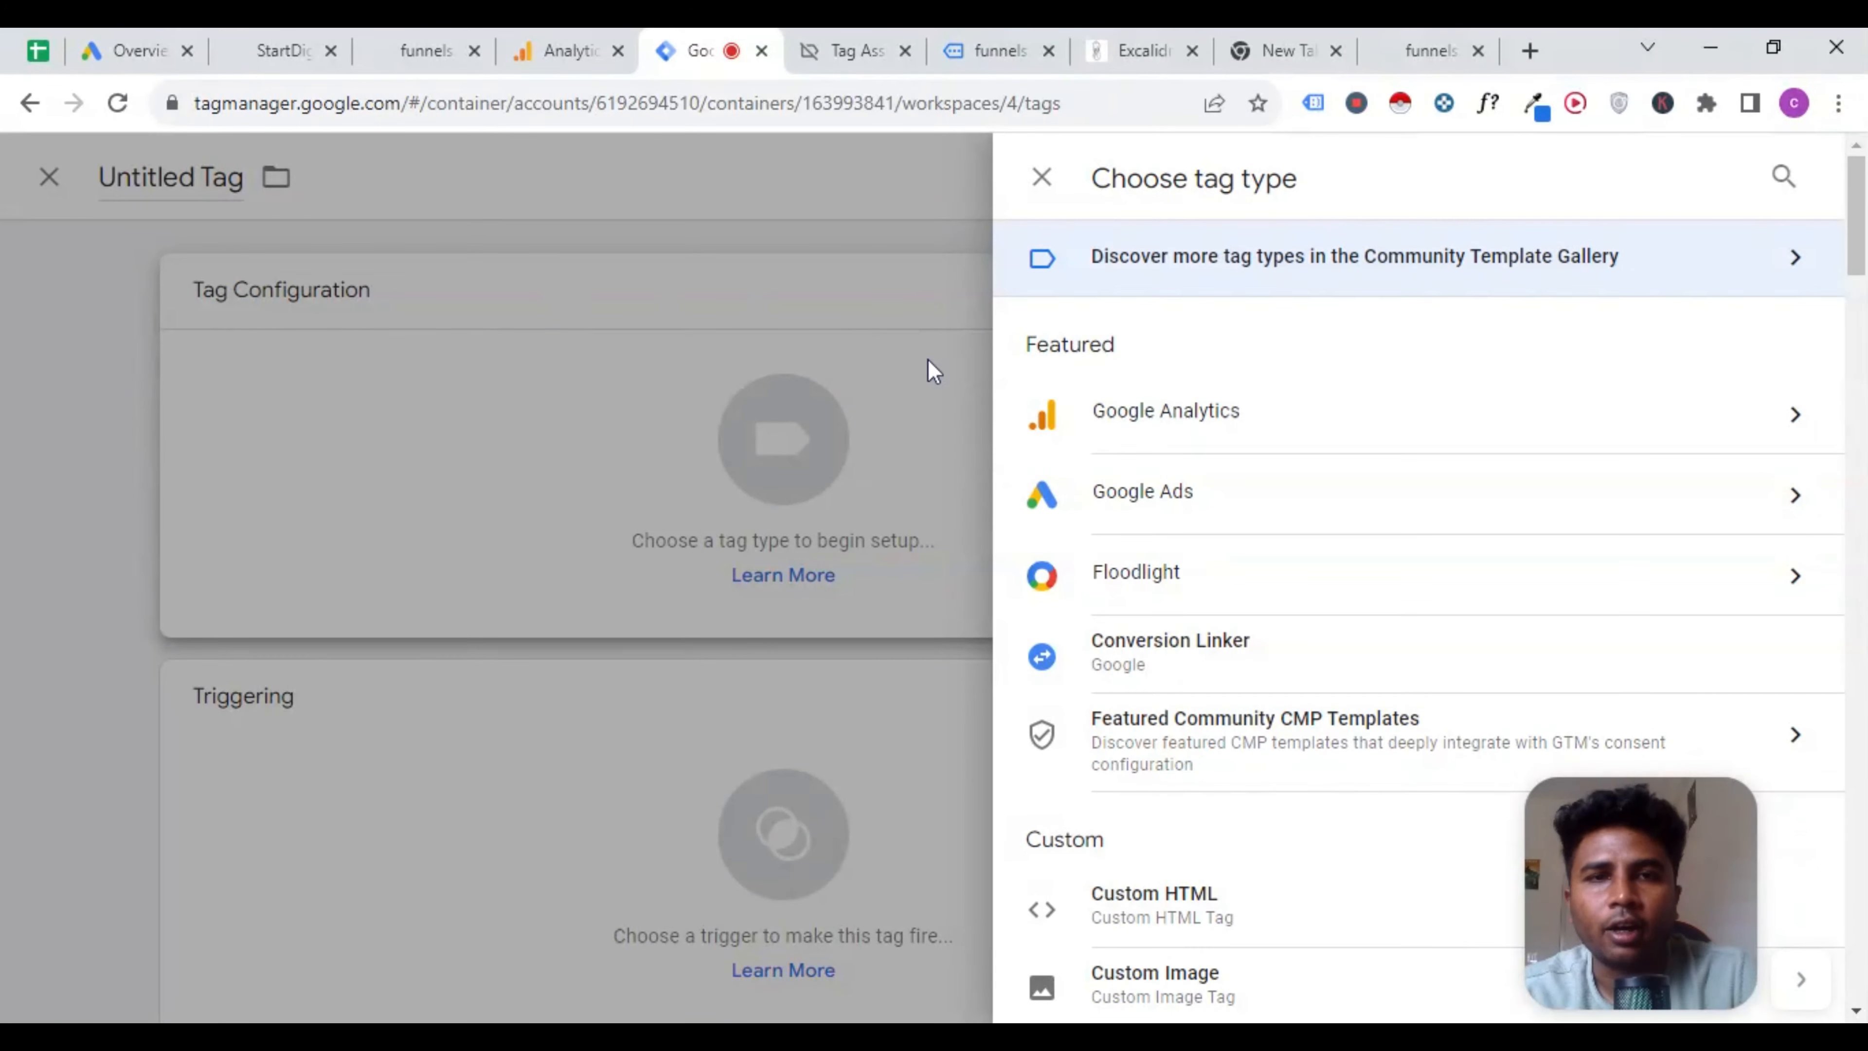
left_click(1228, 397)
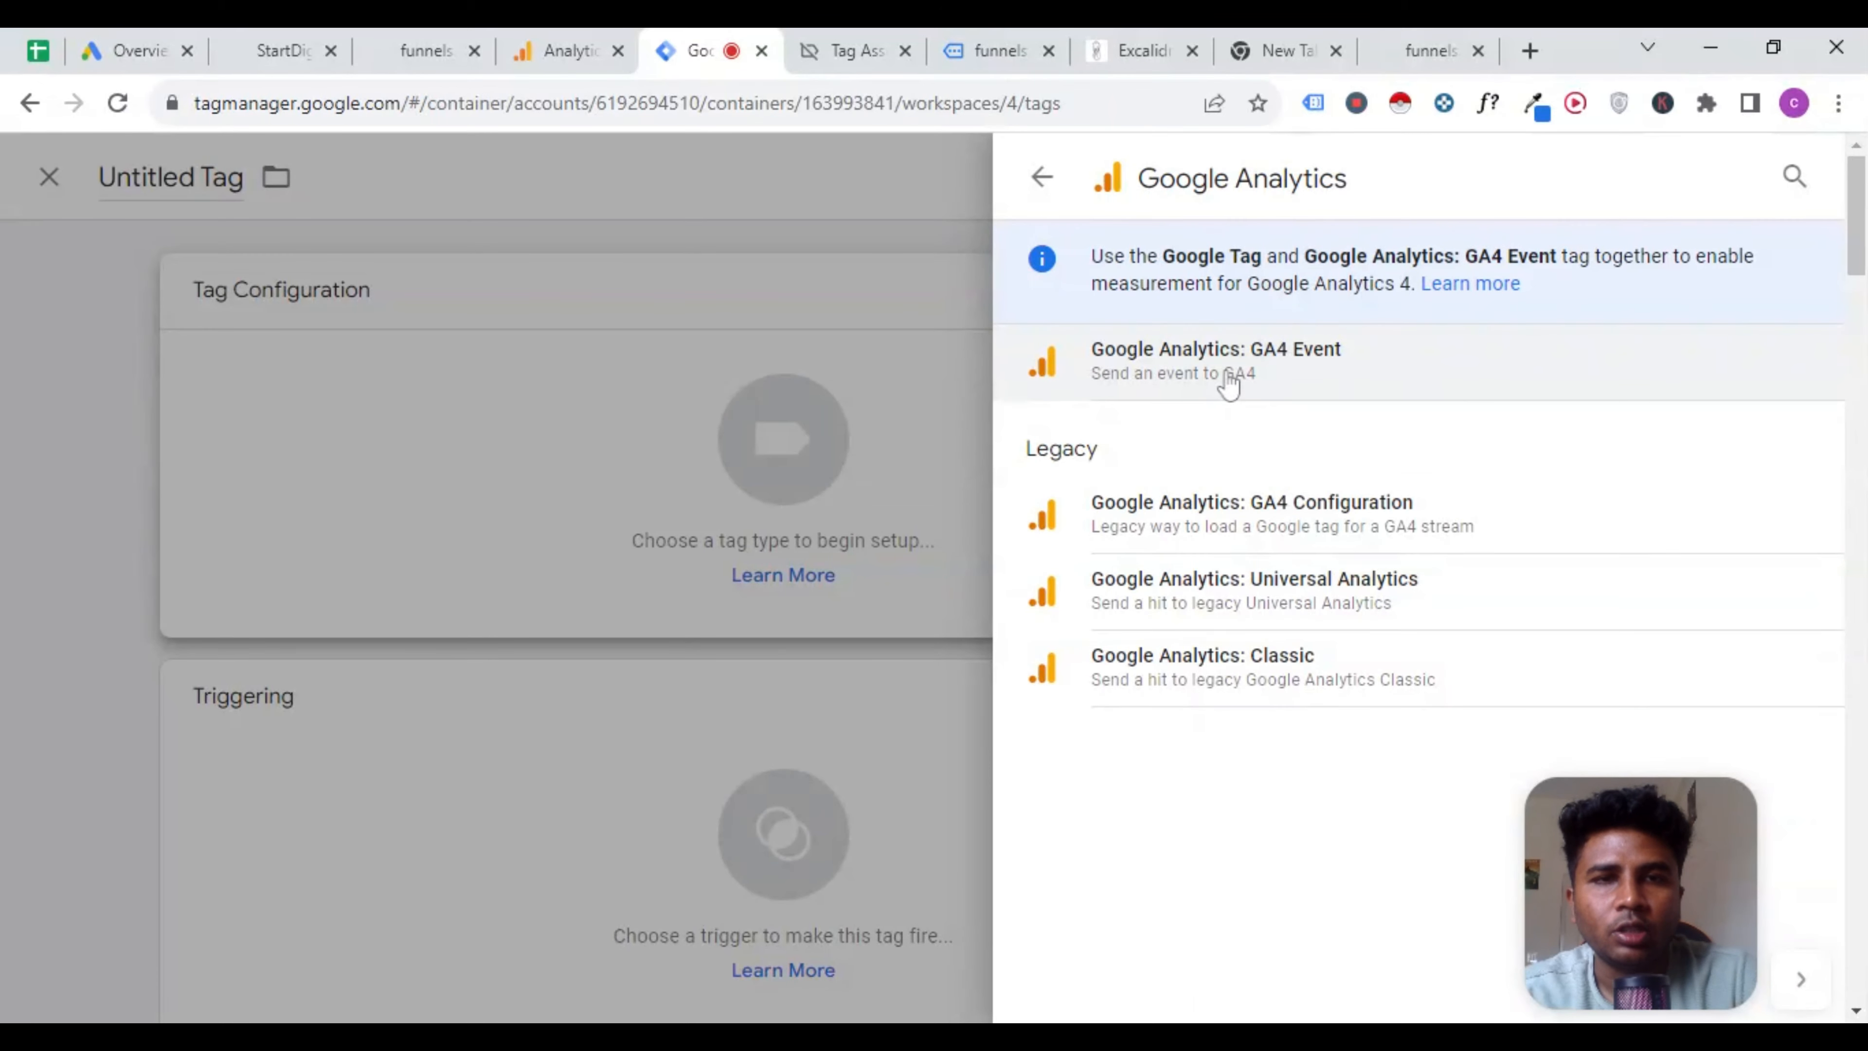
left_click_drag(1225, 373, 1276, 500)
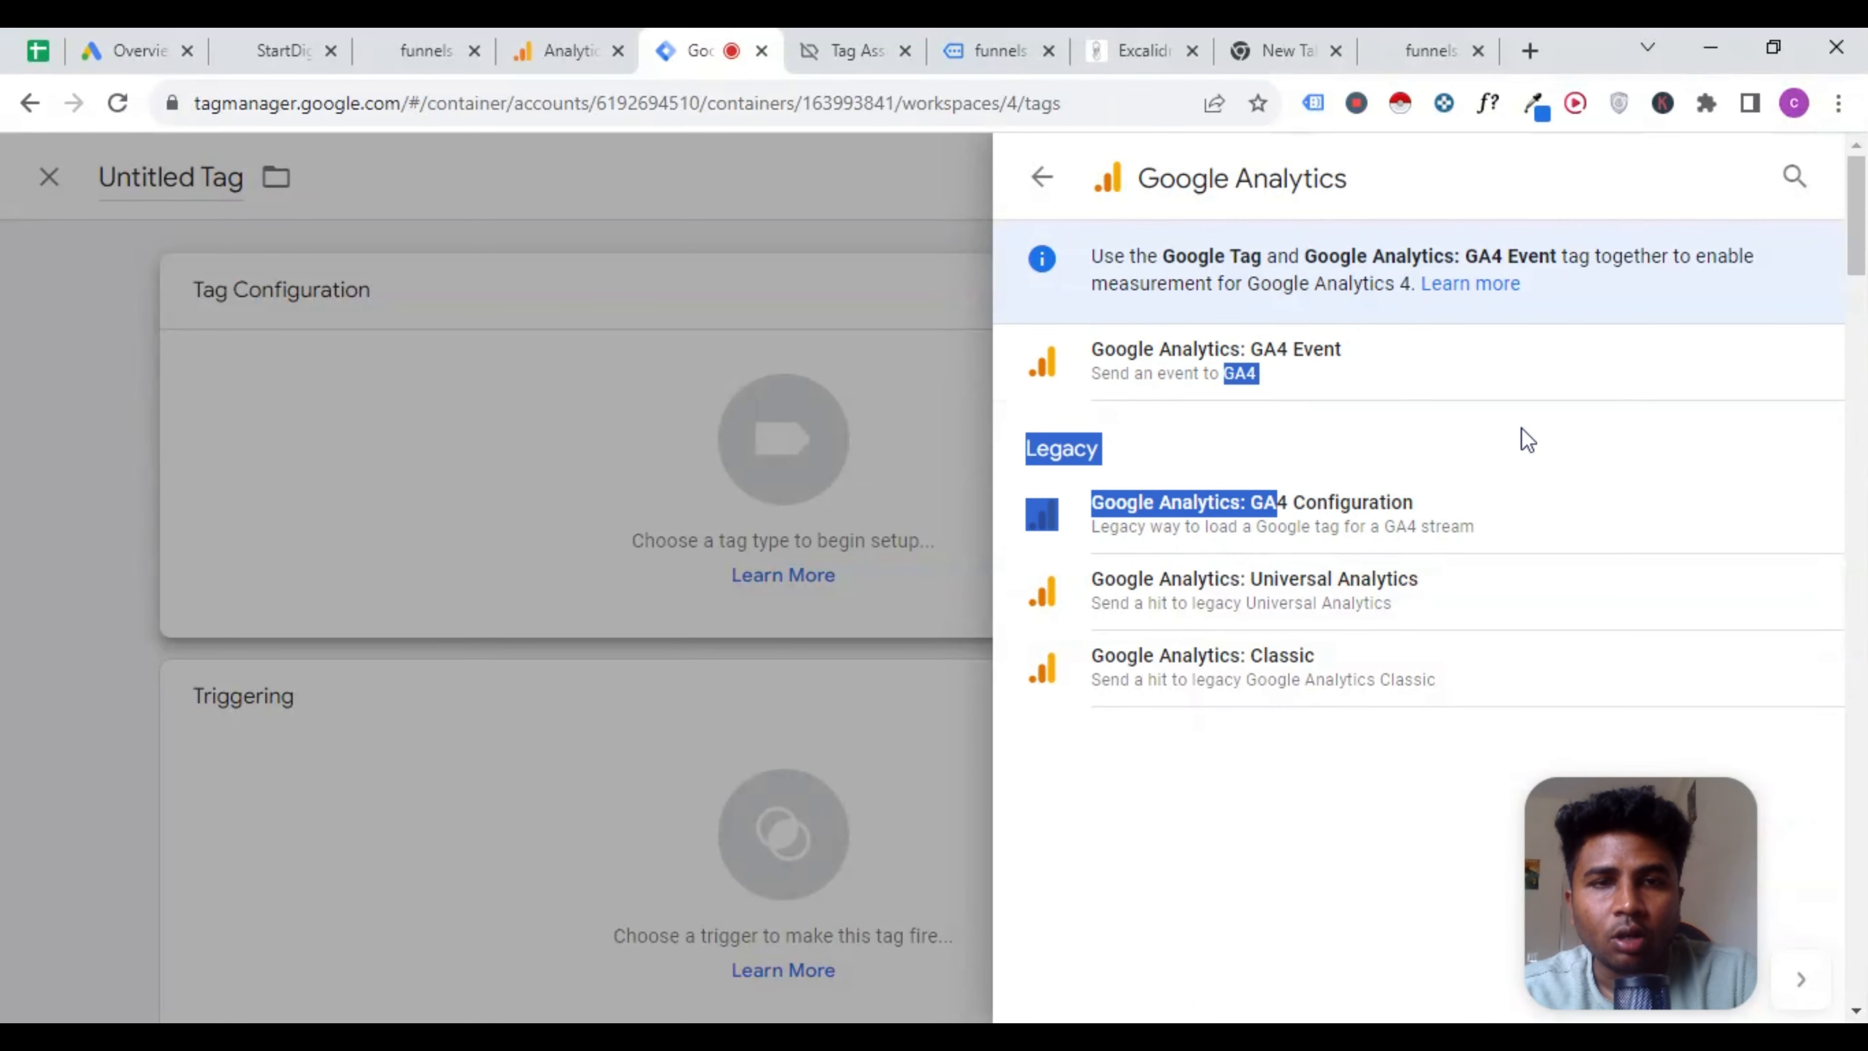
key("Escape")
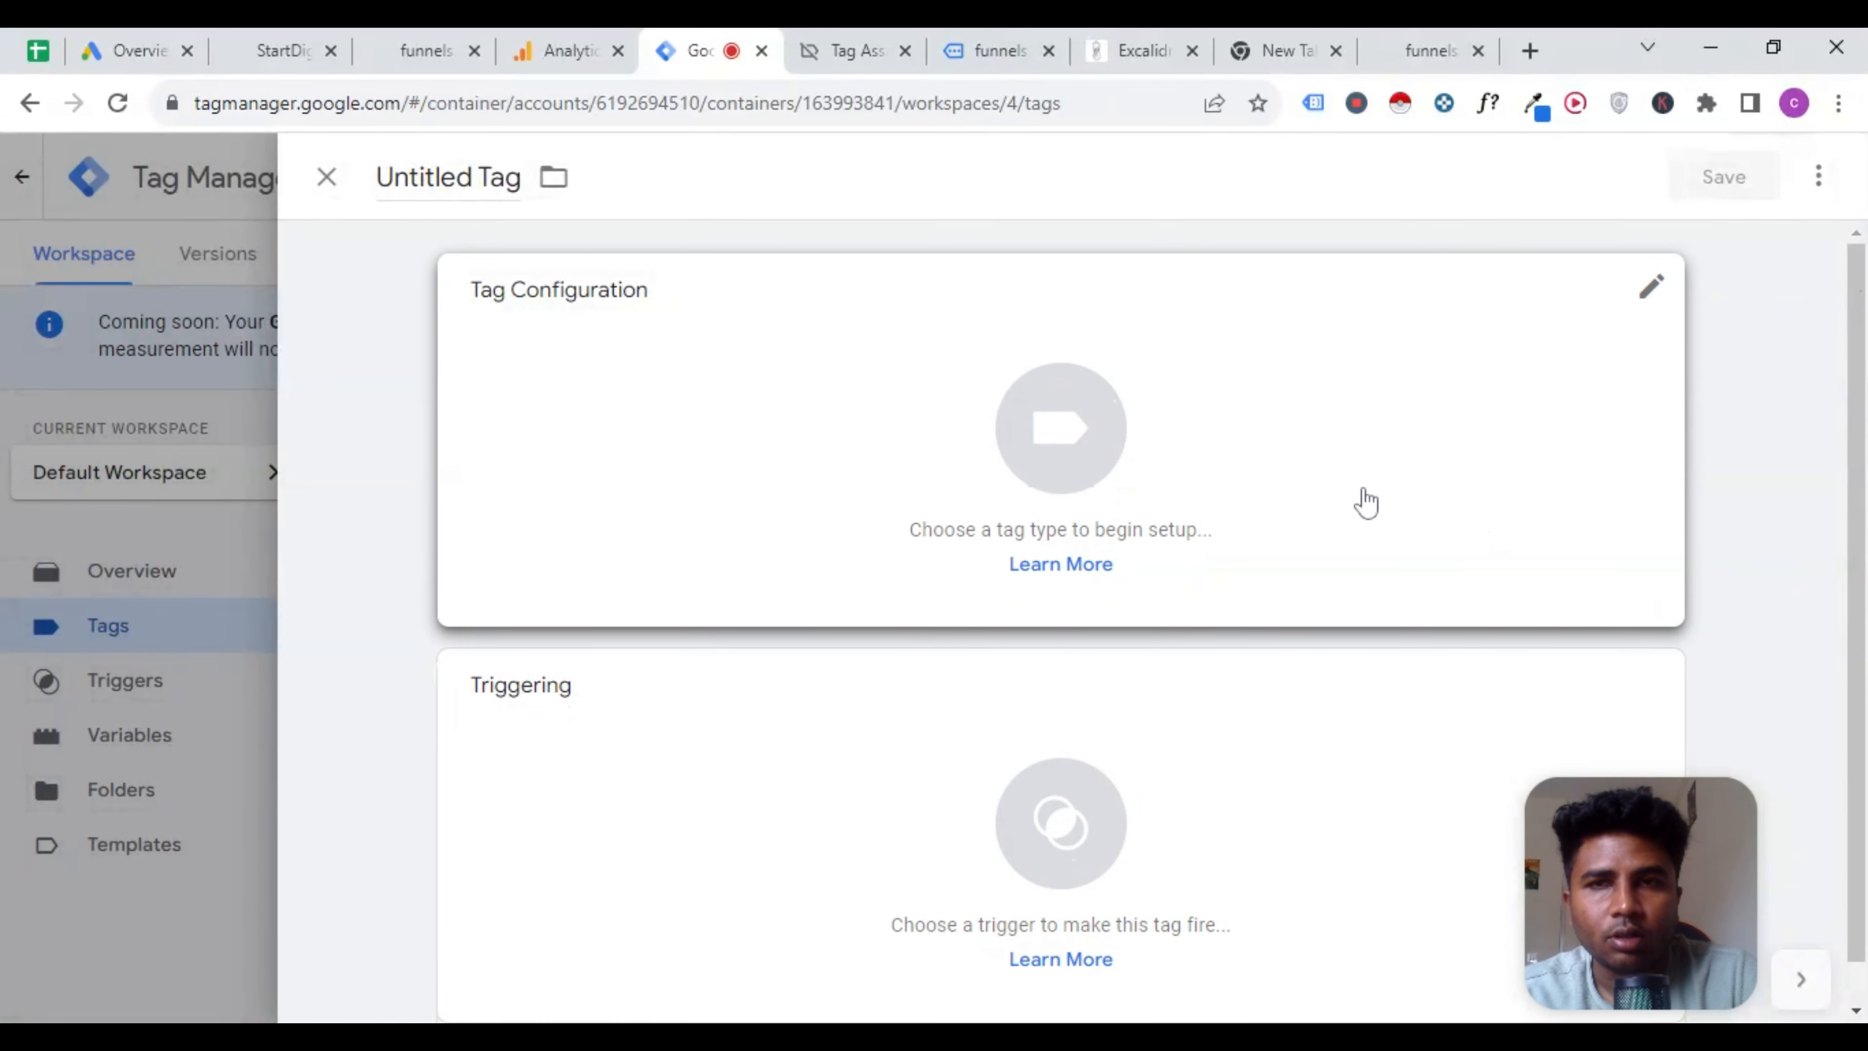
Set the new tag's type to Google Analytics: GA4 Configuration.
left_click(1323, 497)
left_click(1256, 283)
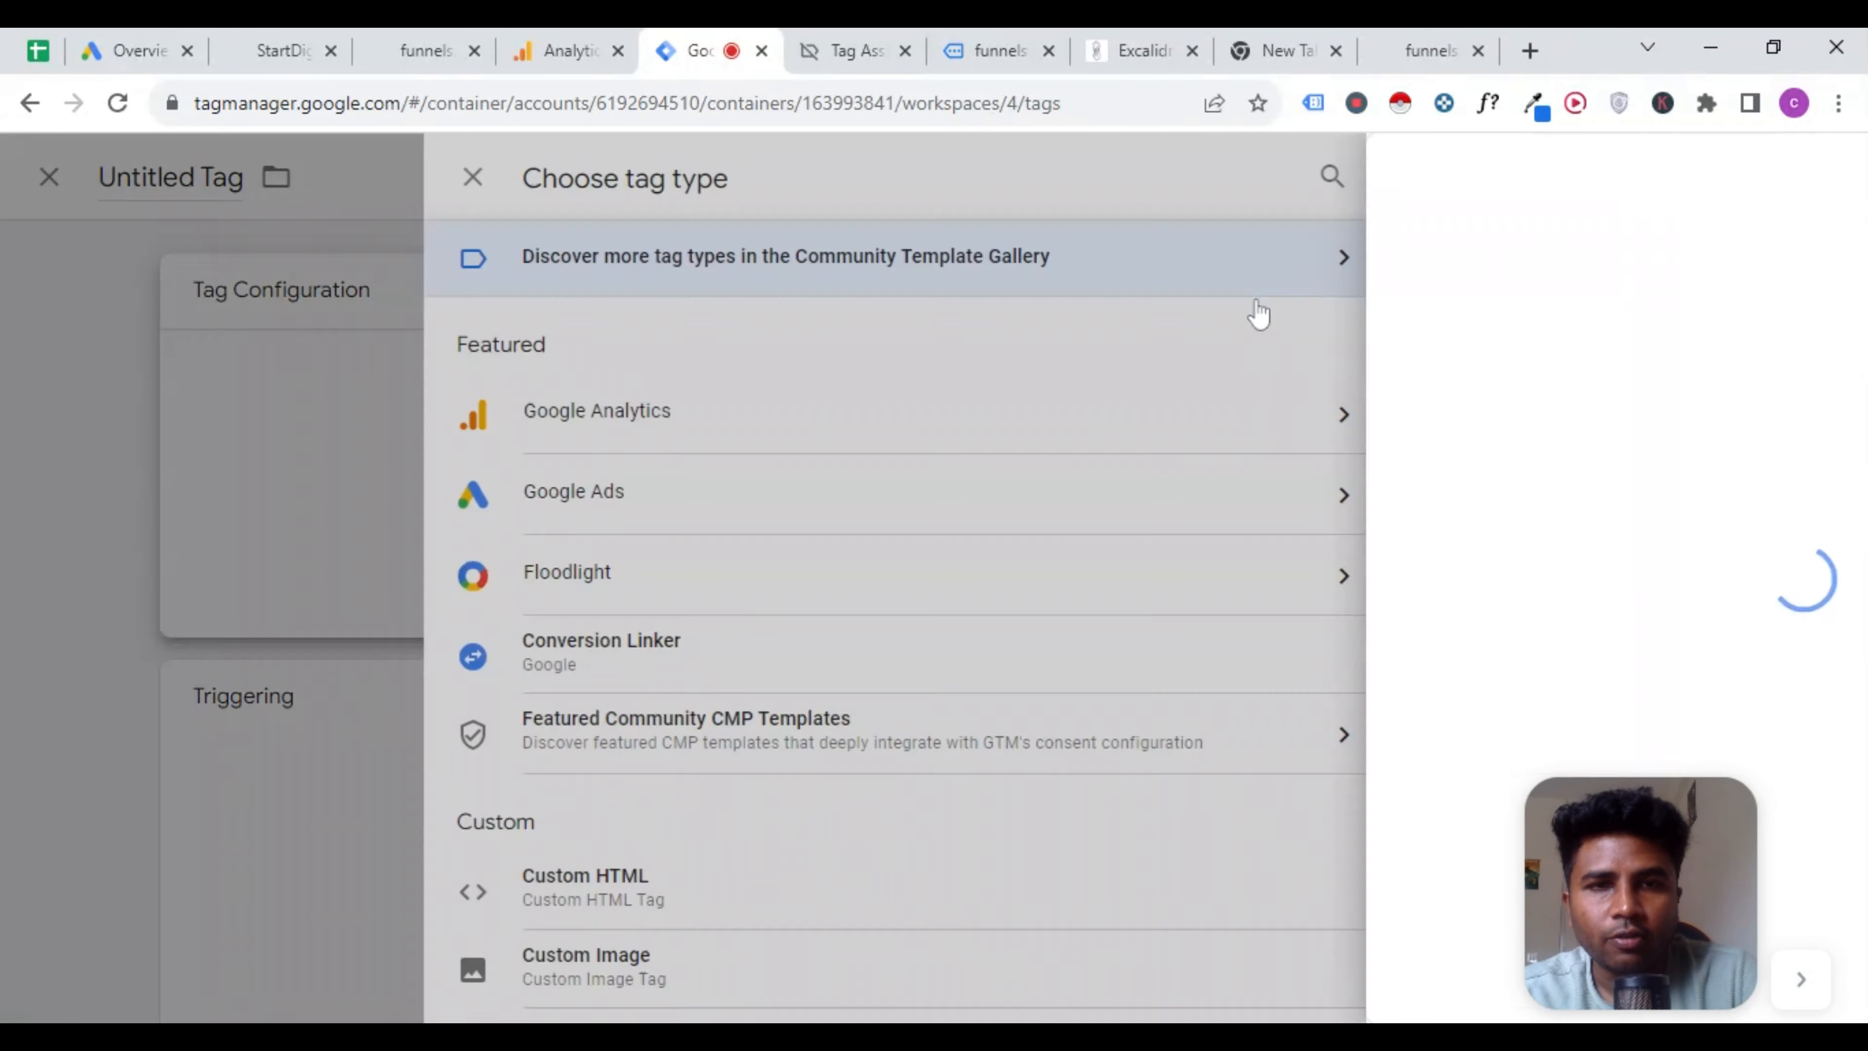
left_click(274, 420)
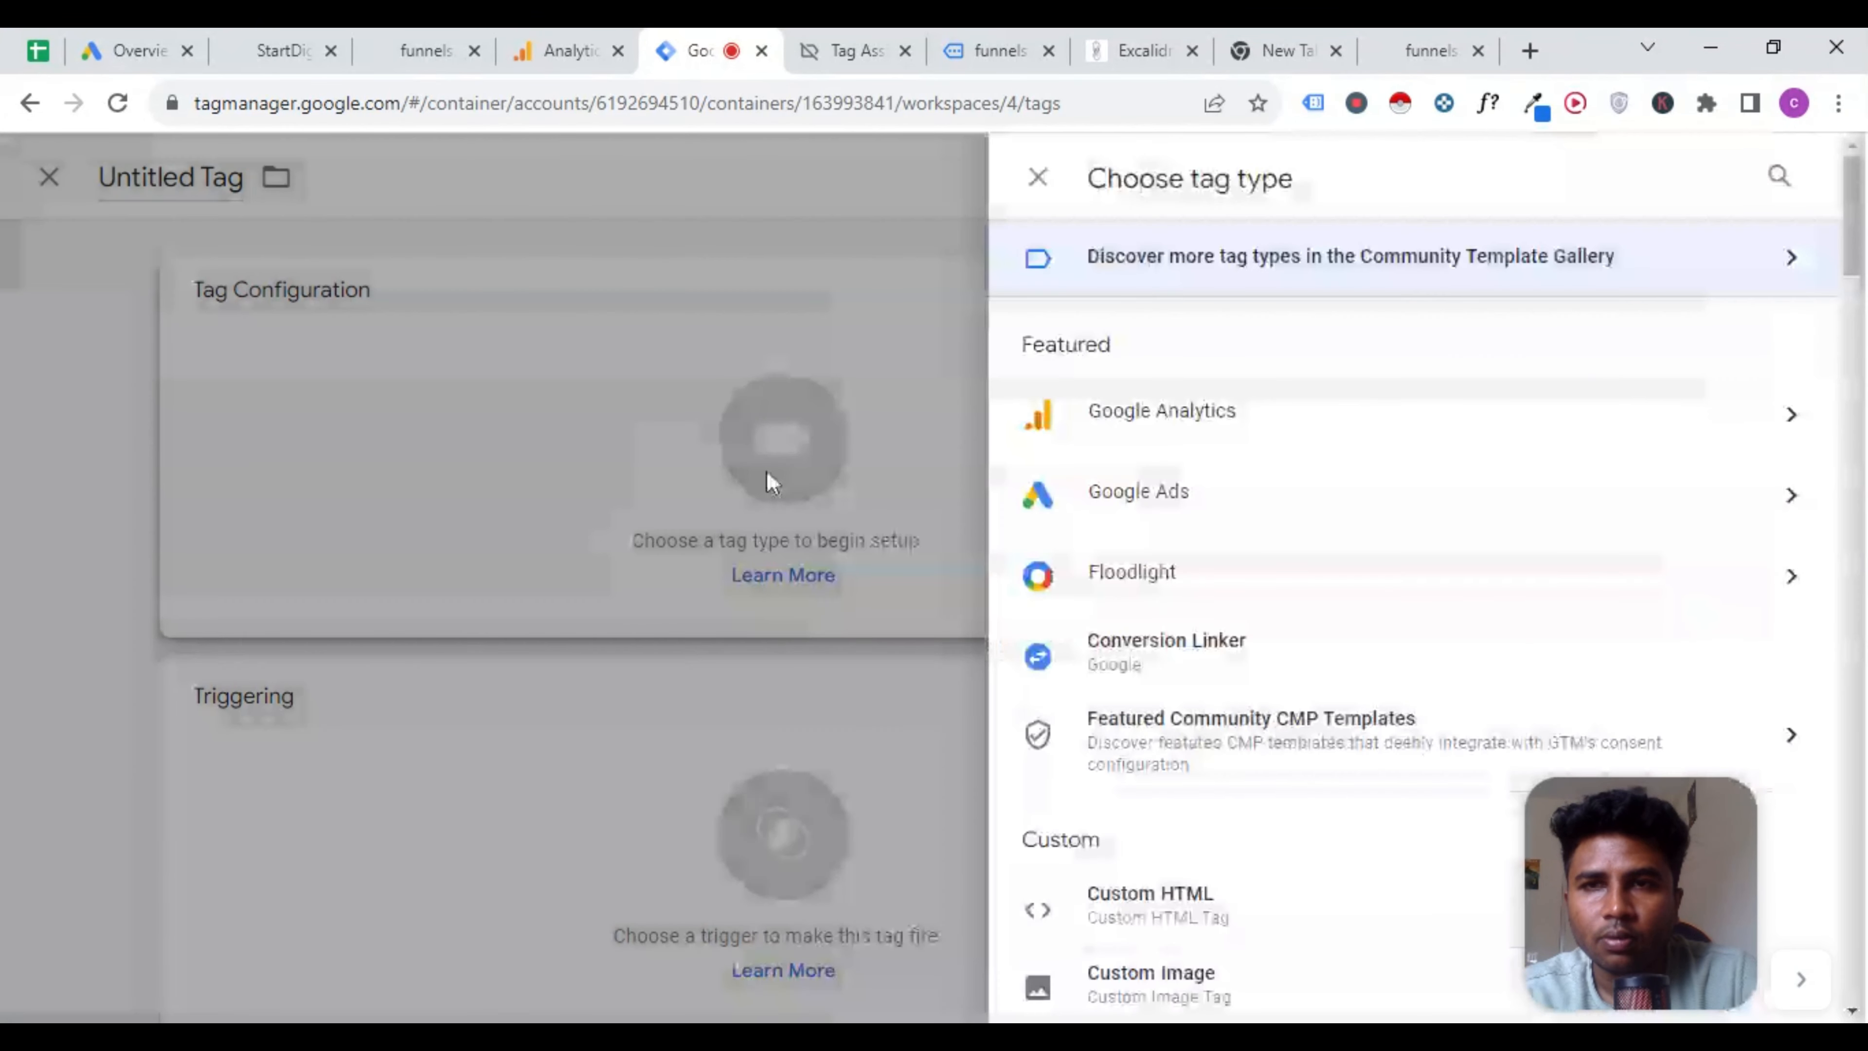
left_click(1259, 418)
Switch to Google Analytics and copy the measurement ID from the Start Digtial - GA4 web data stream.
left_click(566, 51)
left_click(30, 976)
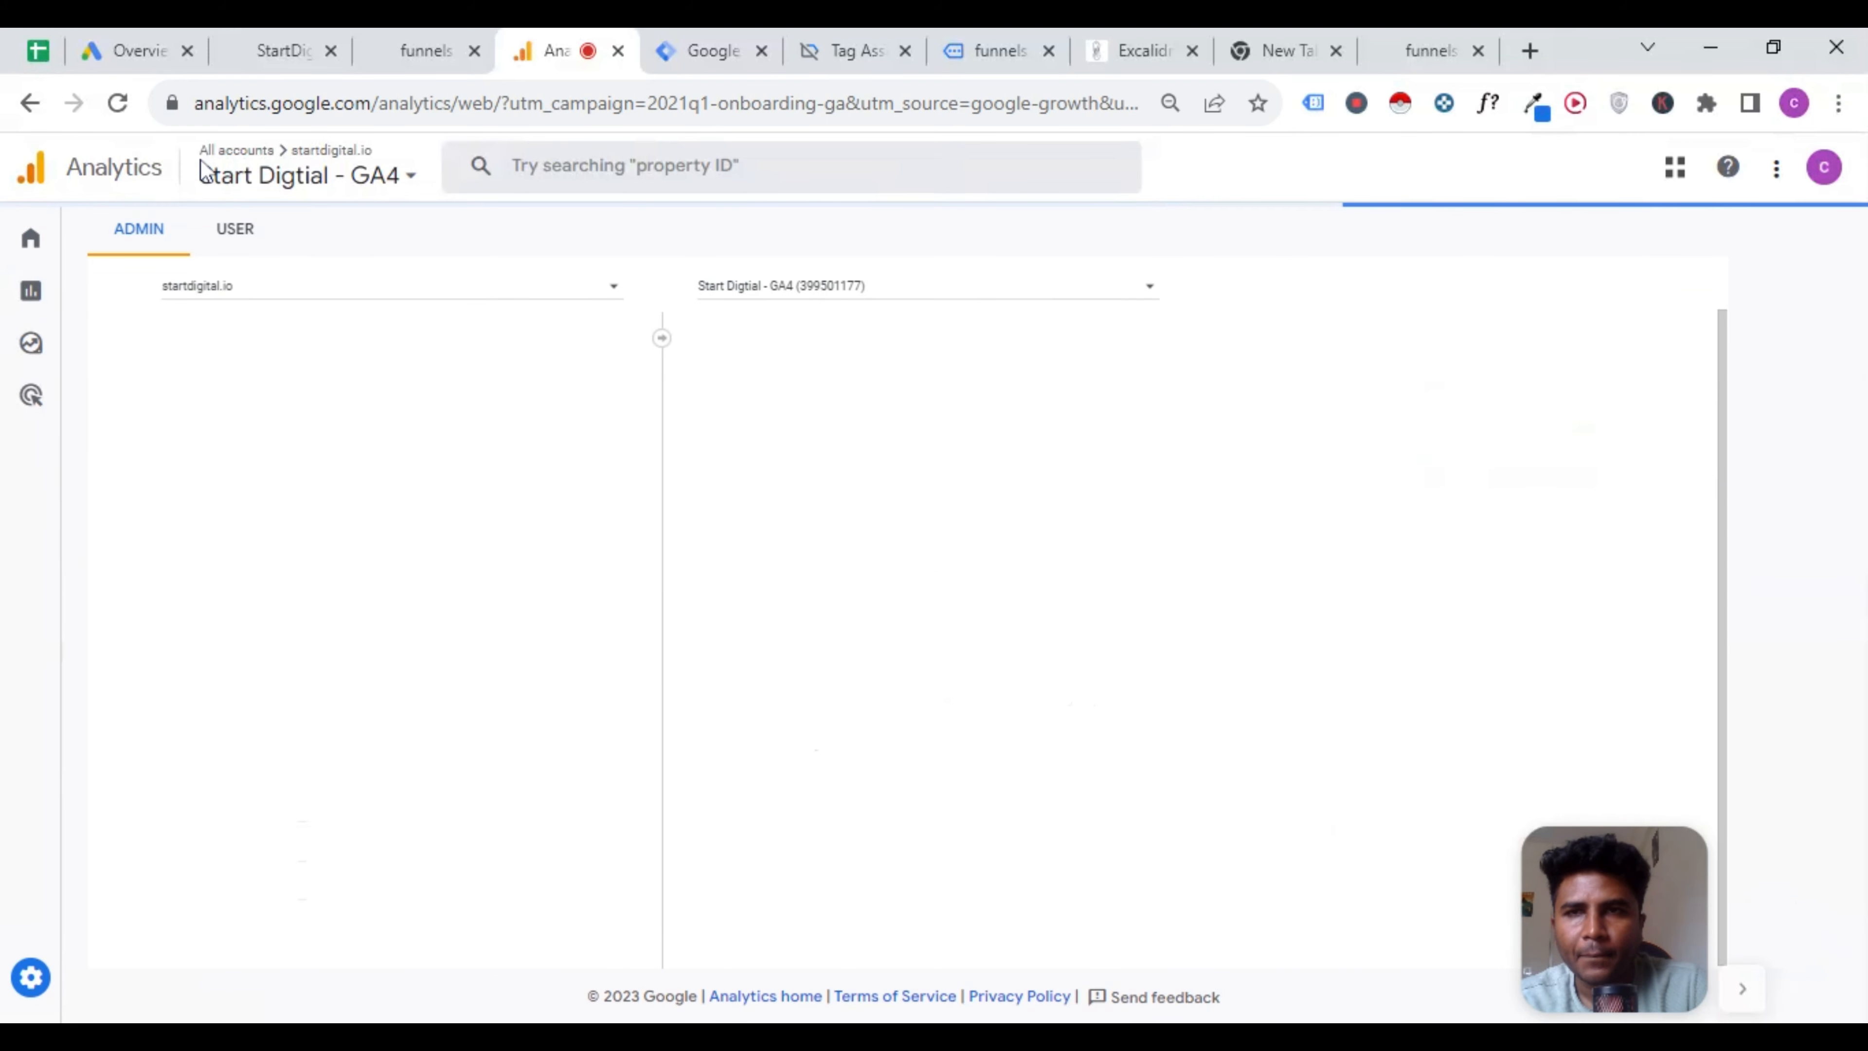
left_click(787, 440)
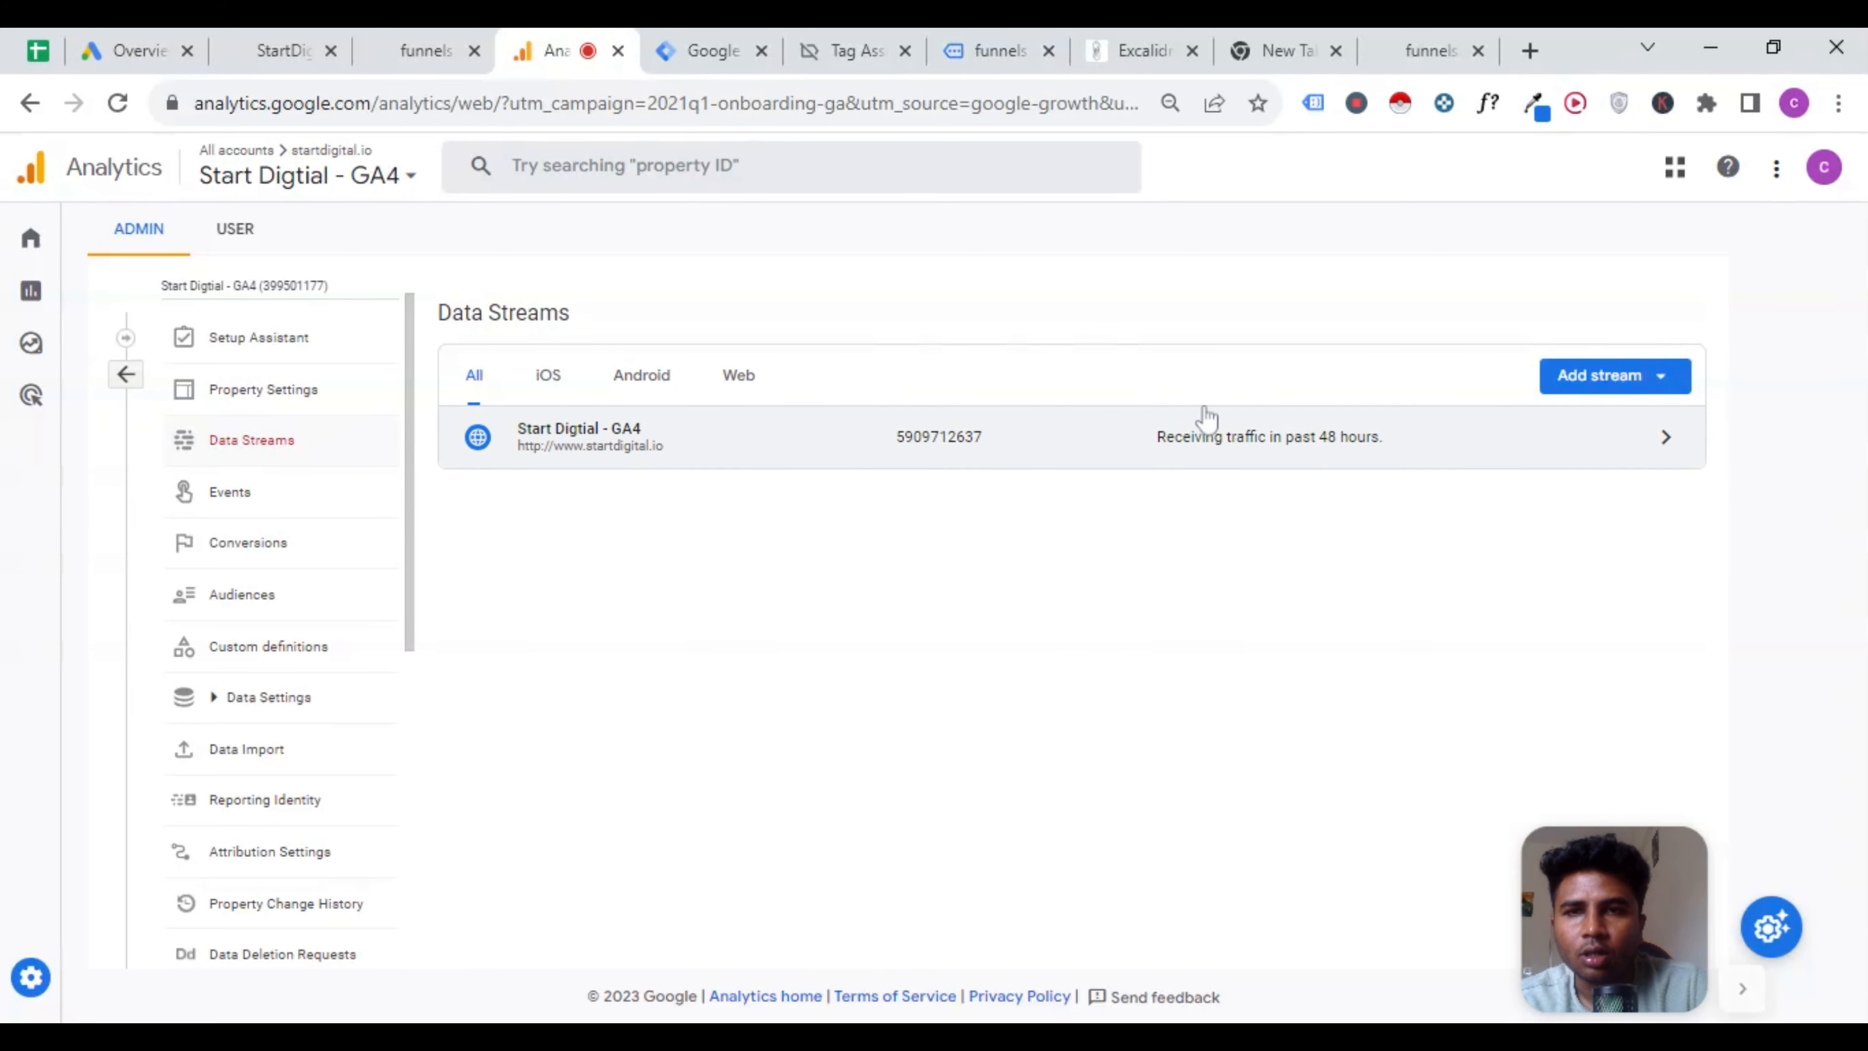
left_click(740, 386)
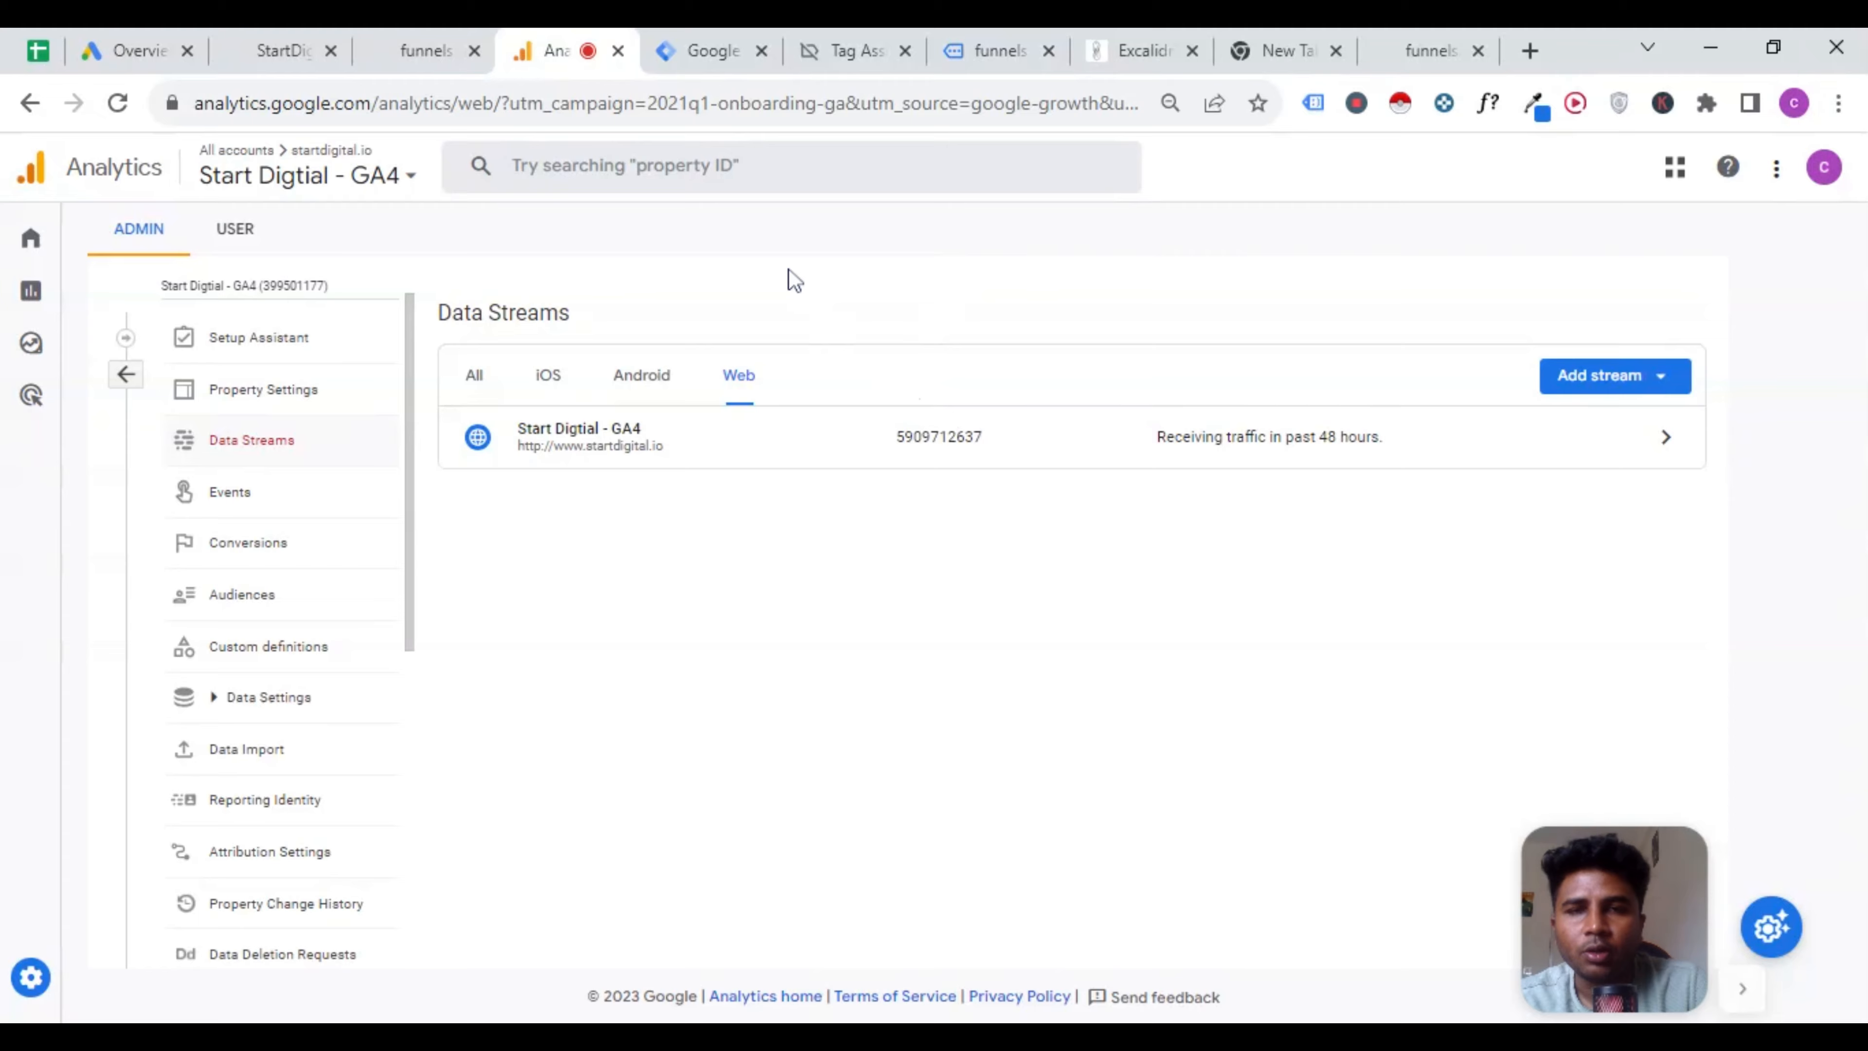
left_click(699, 463)
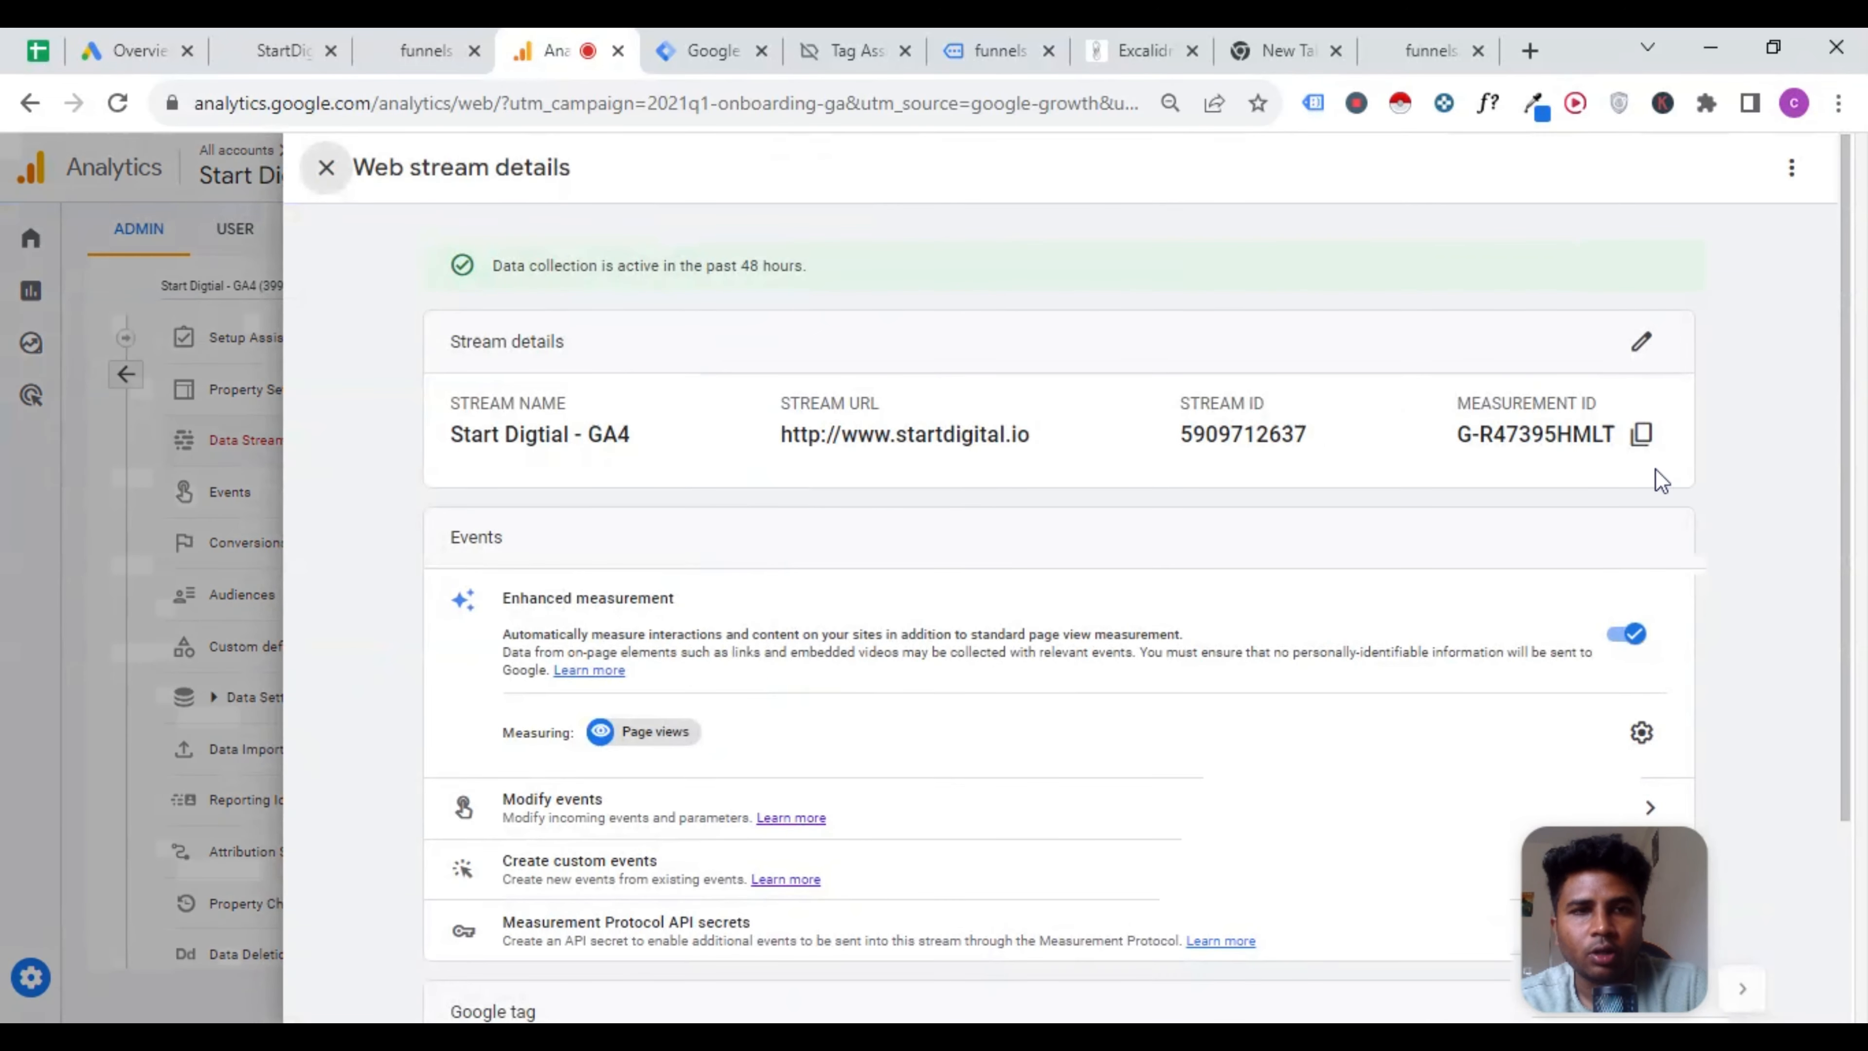
left_click(1644, 436)
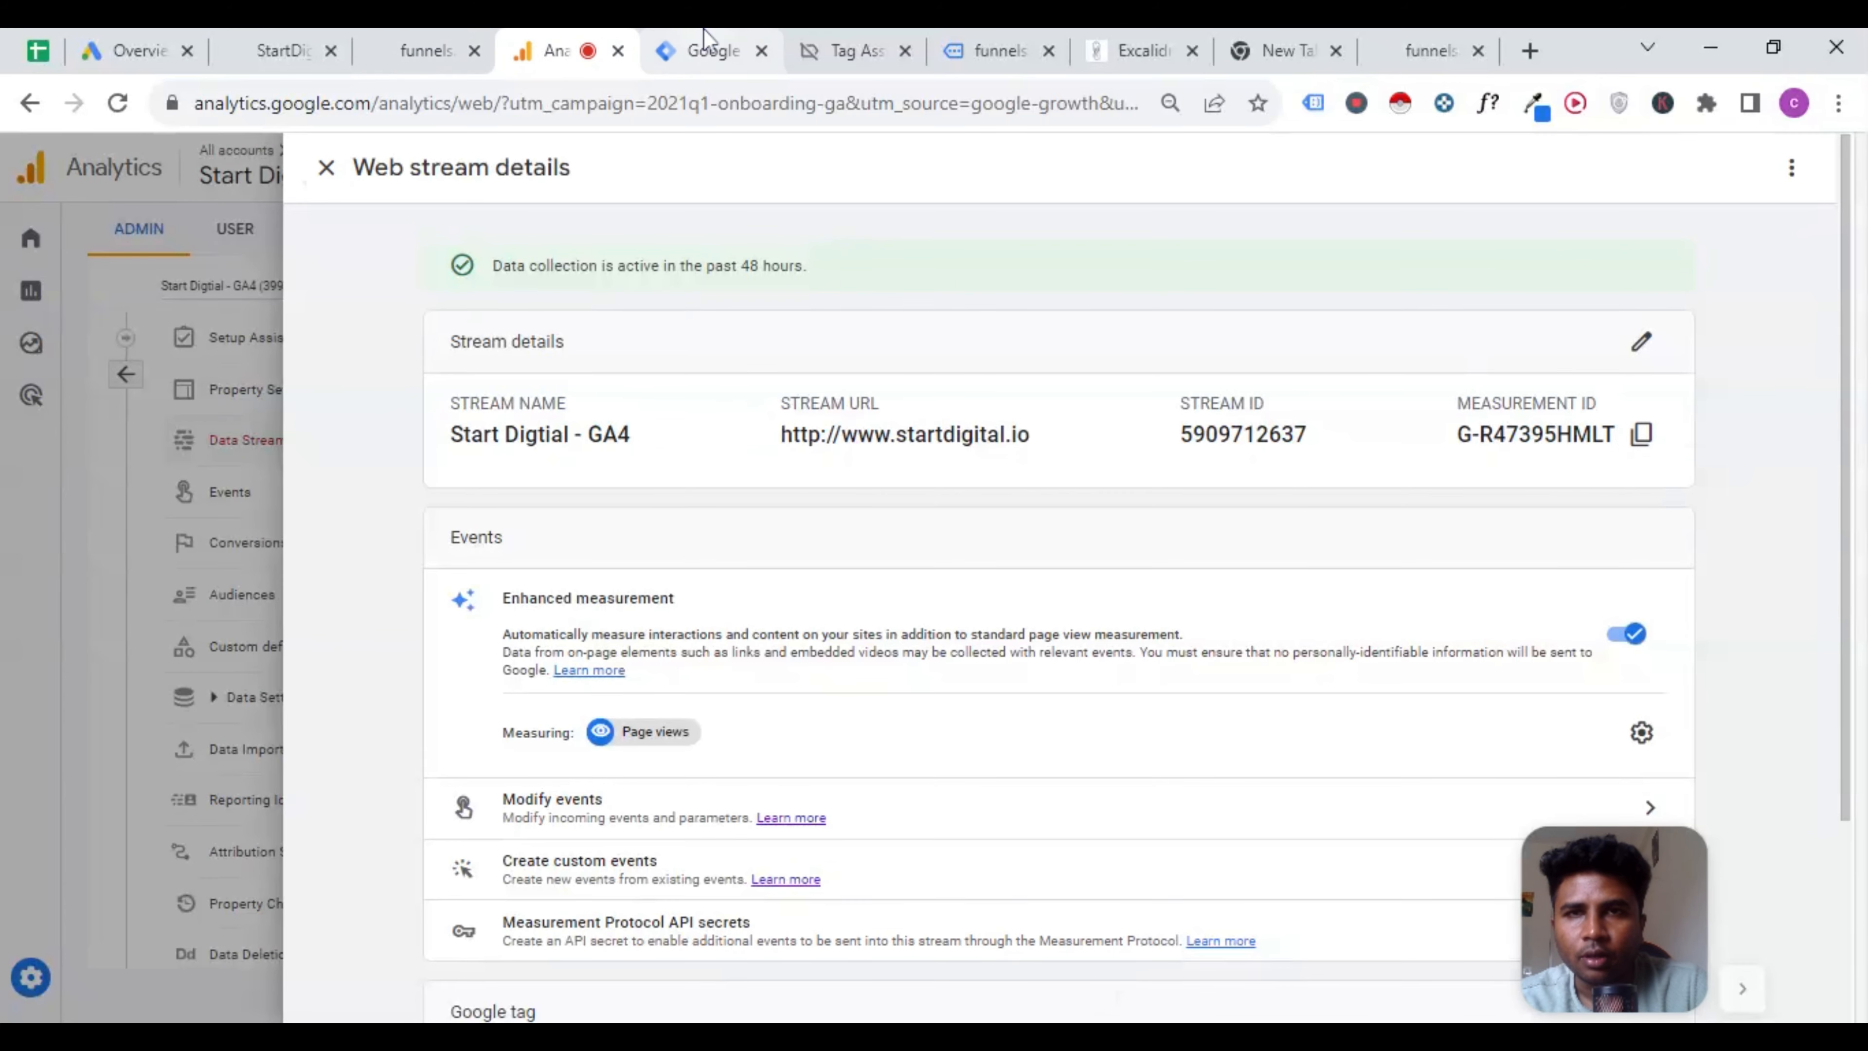
Switch back to Tag Manager and paste the copied measurement ID into the GA4 Configuration tag.
left_click(708, 50)
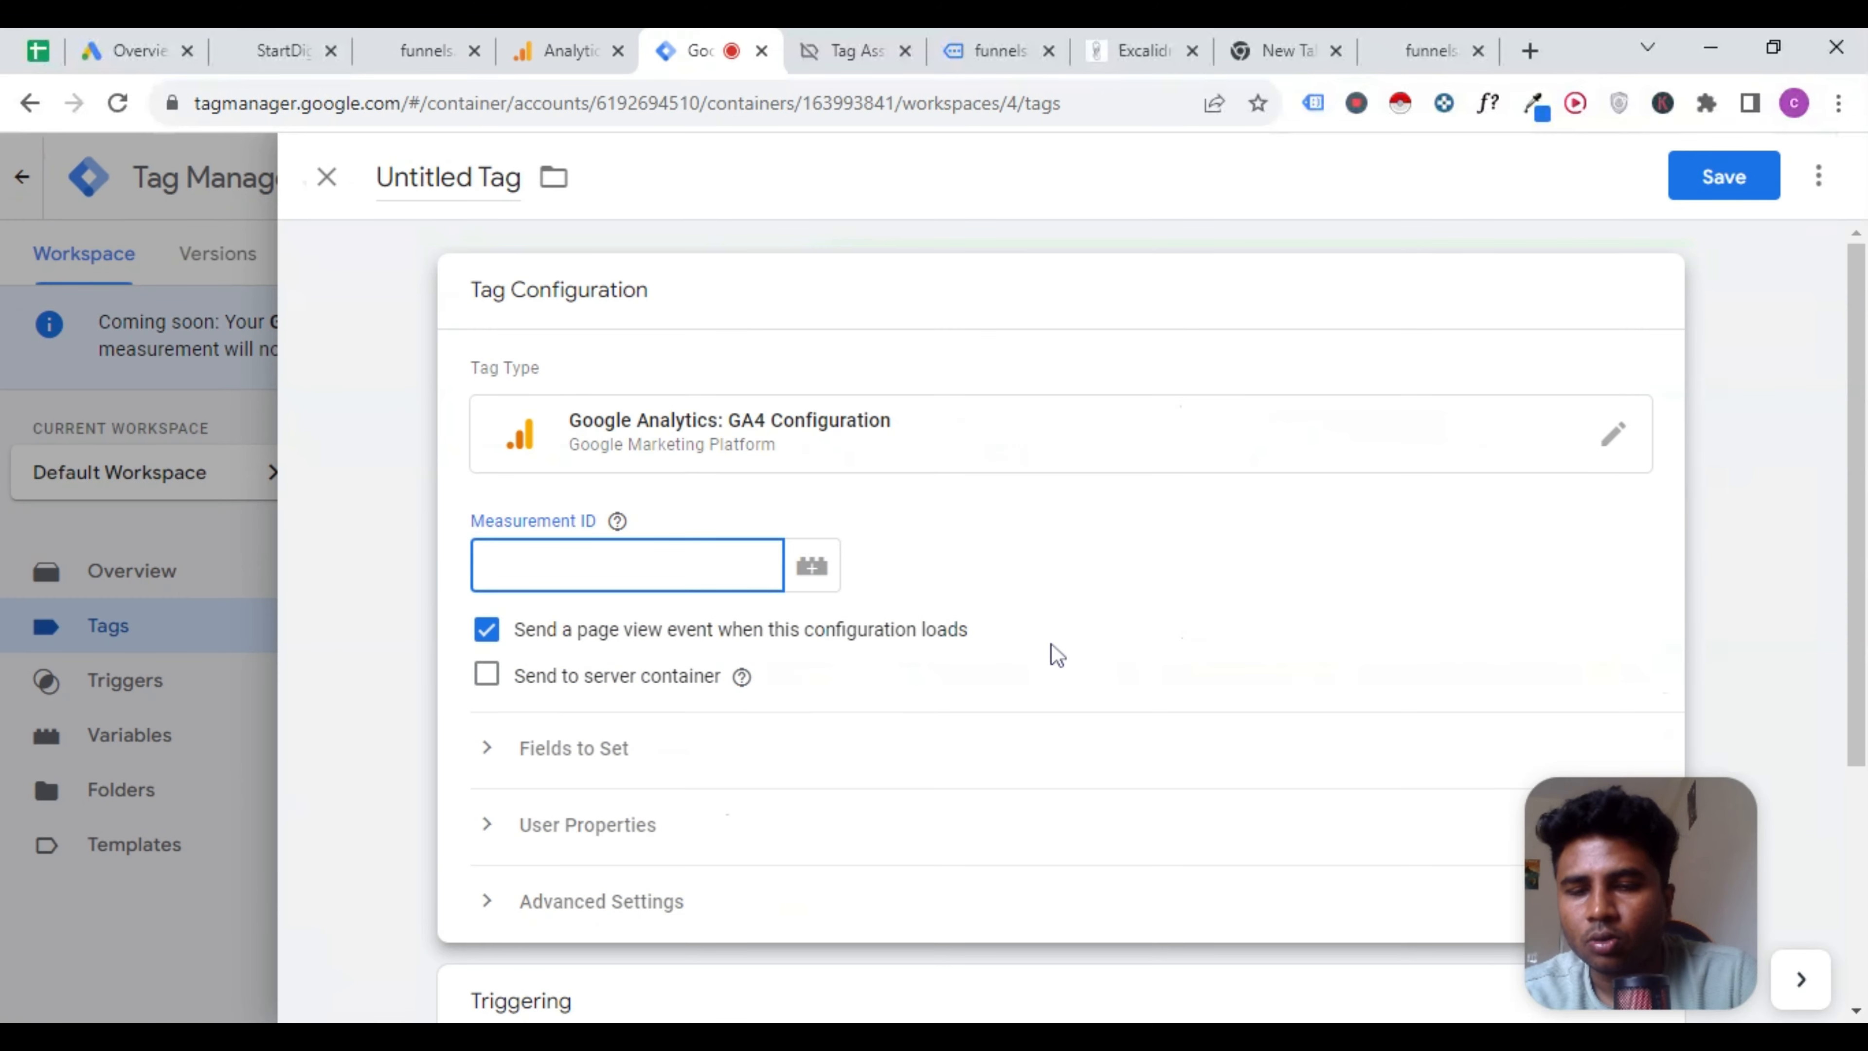
key("ctrl+v")
scroll(1047, 484, "down", 3)
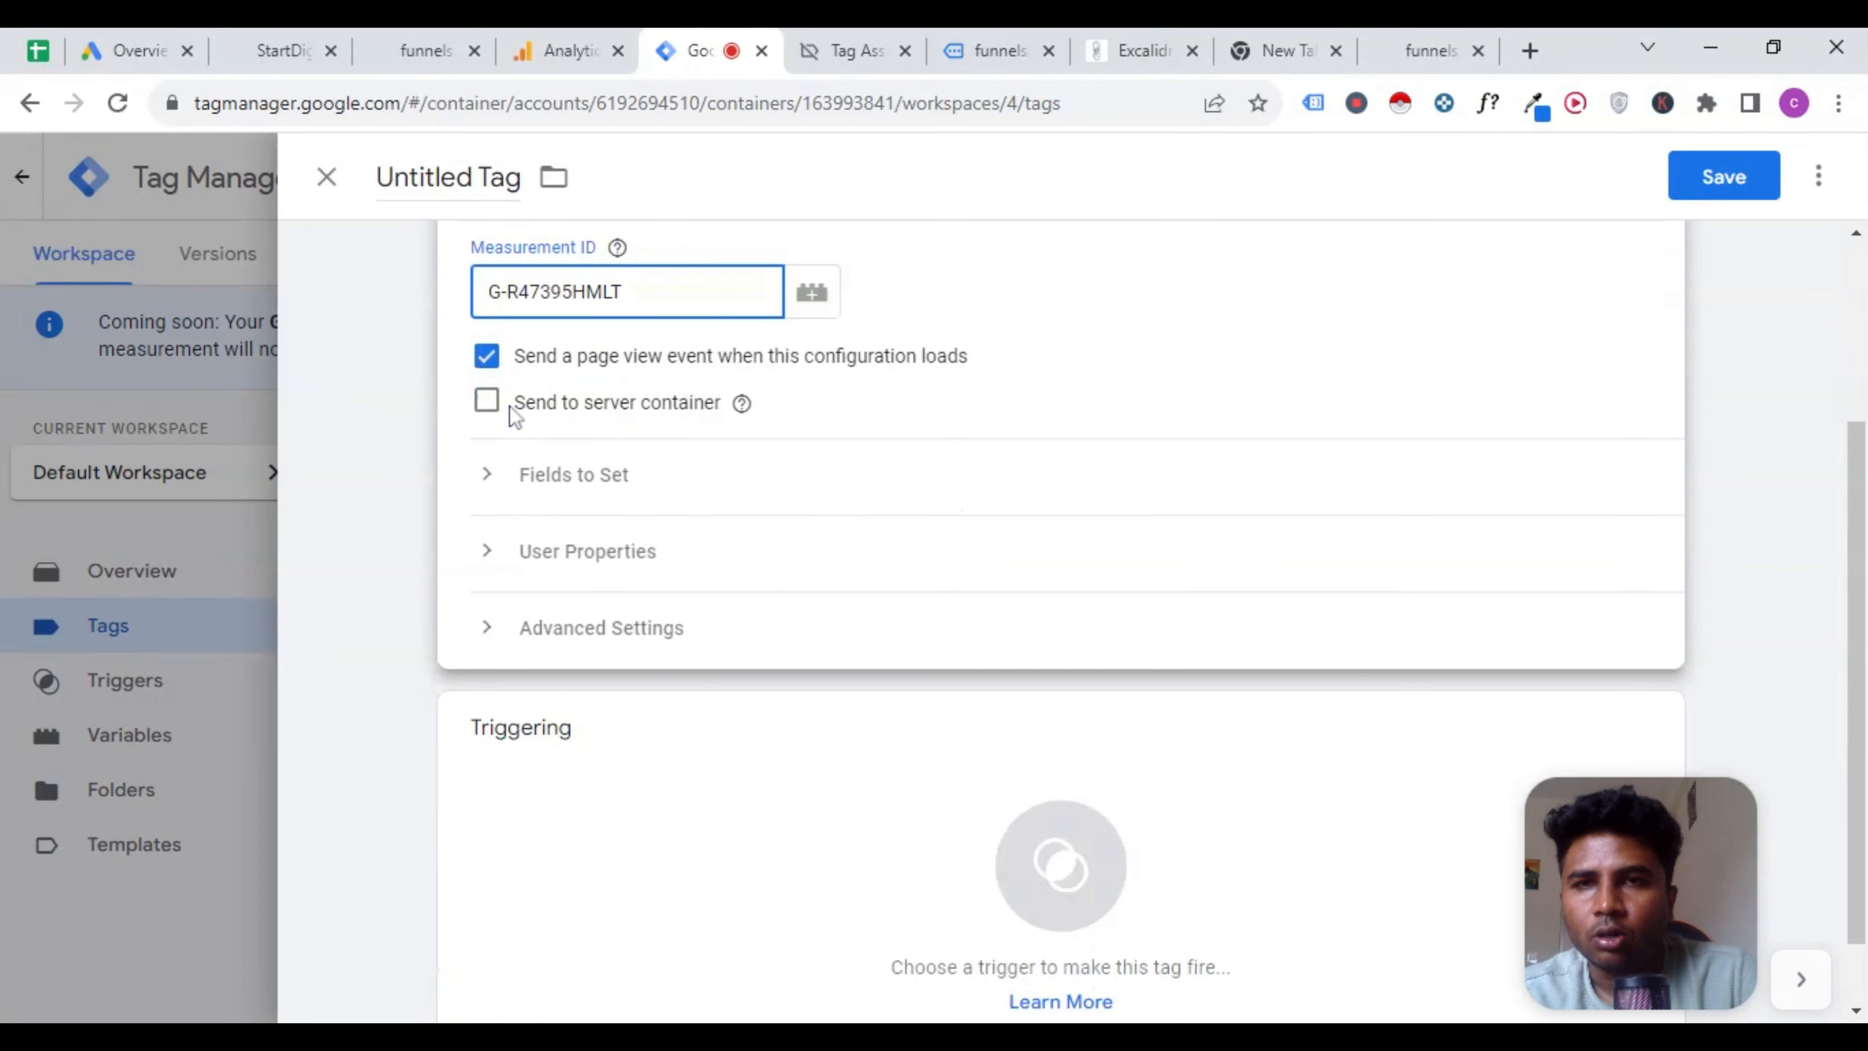
scroll(1174, 401, "up", 2)
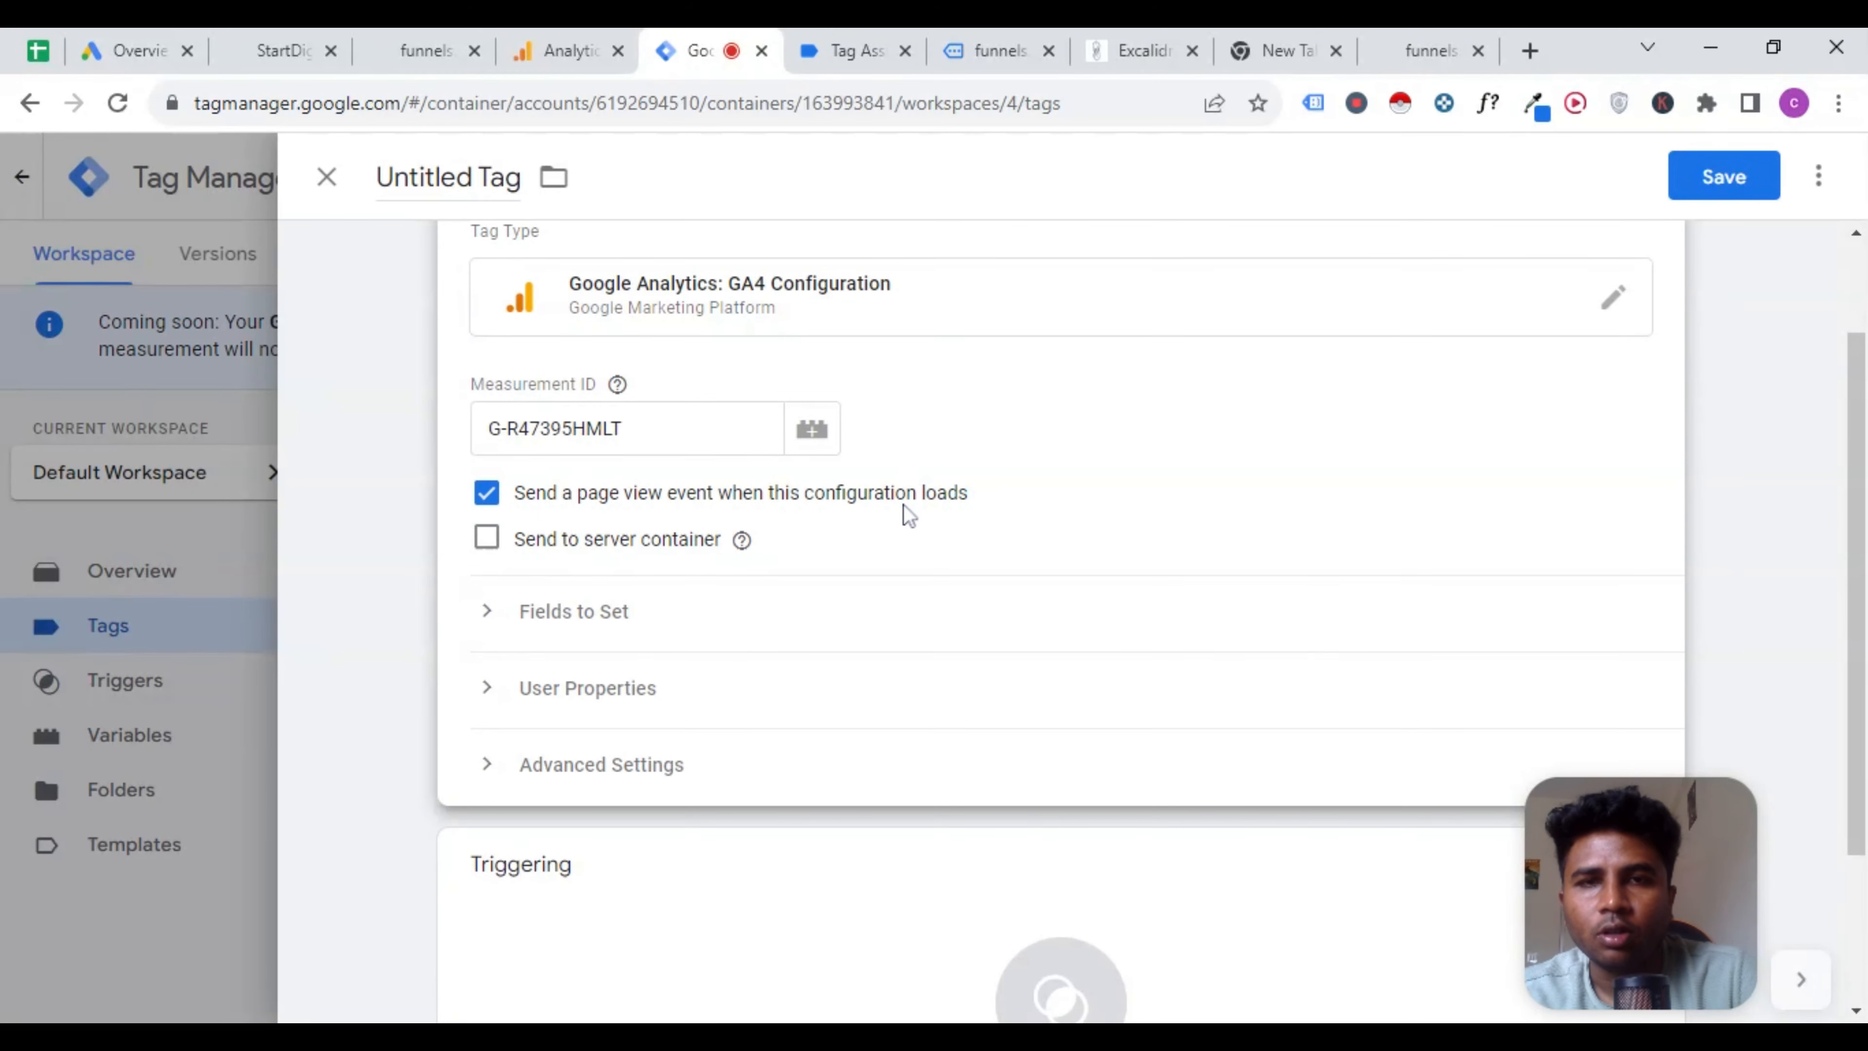
Set the GA4 Configuration tag to fire on the All Pages trigger.
scroll(450, 258, "up", 2)
scroll(687, 704, "down", 5)
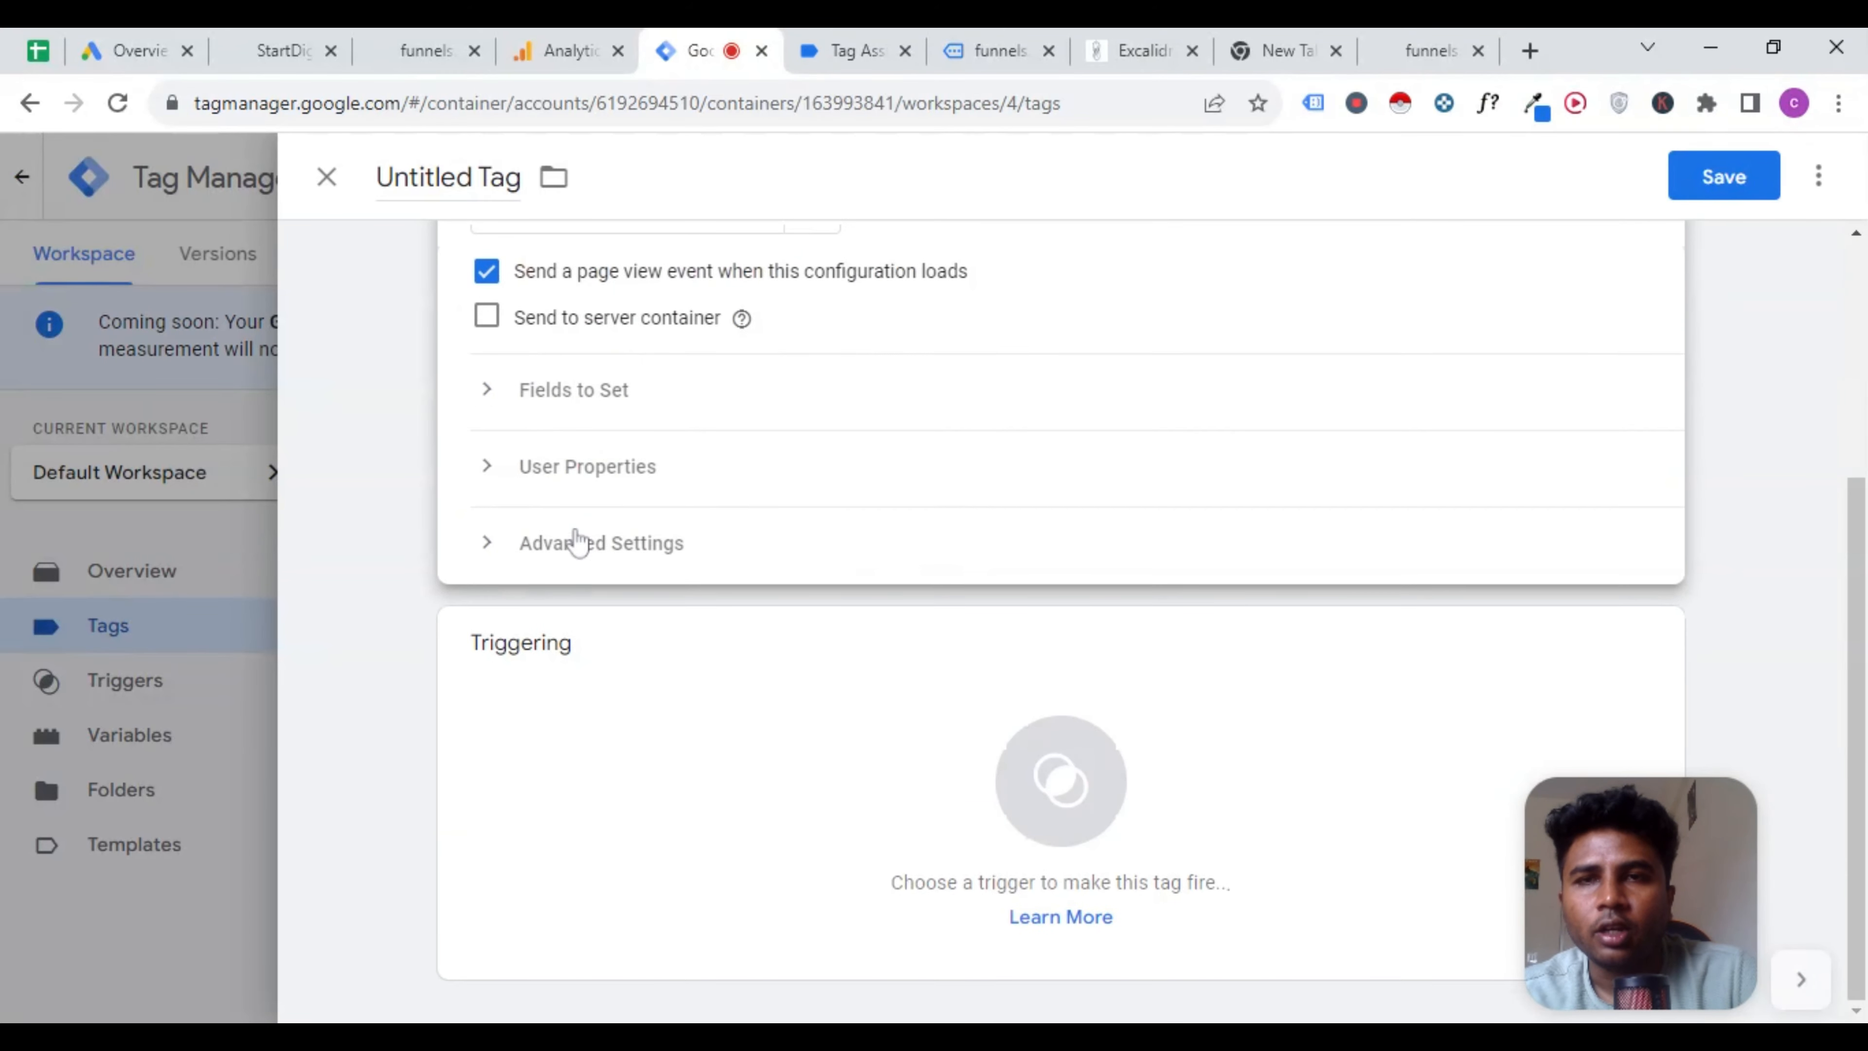
scroll(584, 680, "up", 4)
scroll(816, 677, "down", 4)
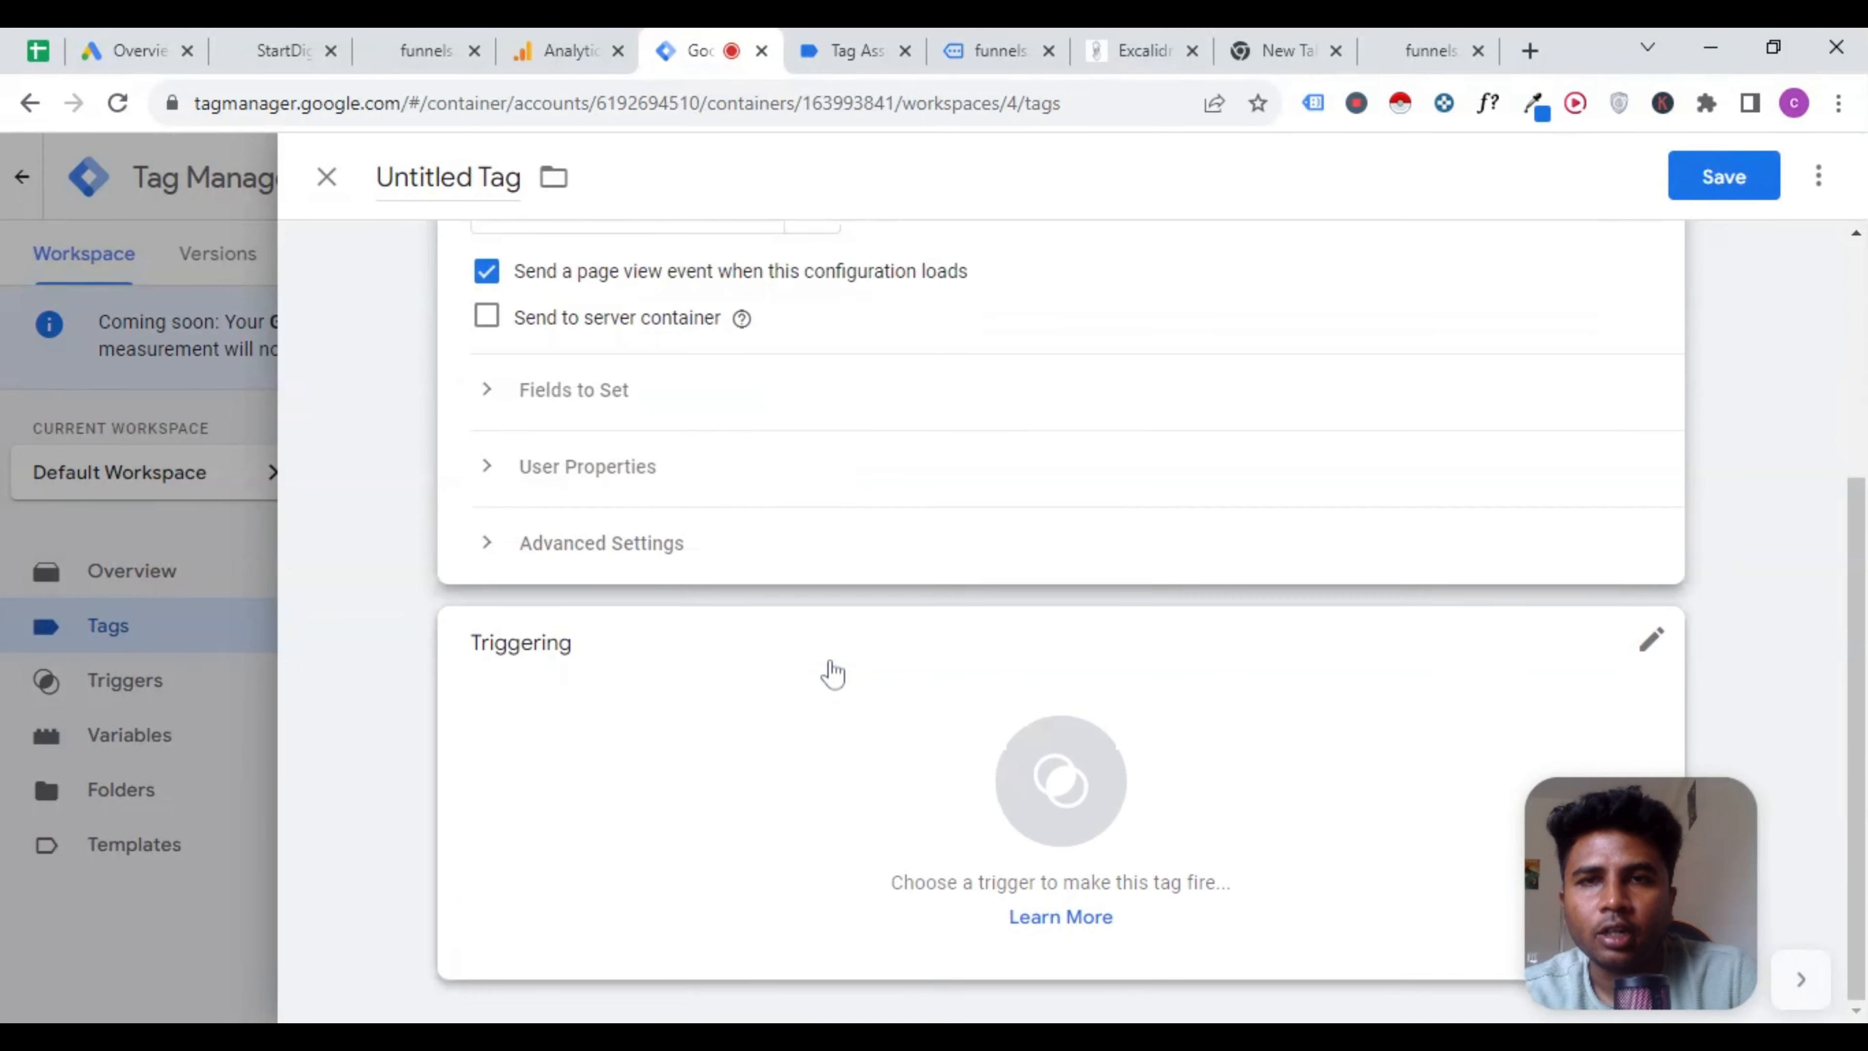
scroll(839, 707, "up", 4)
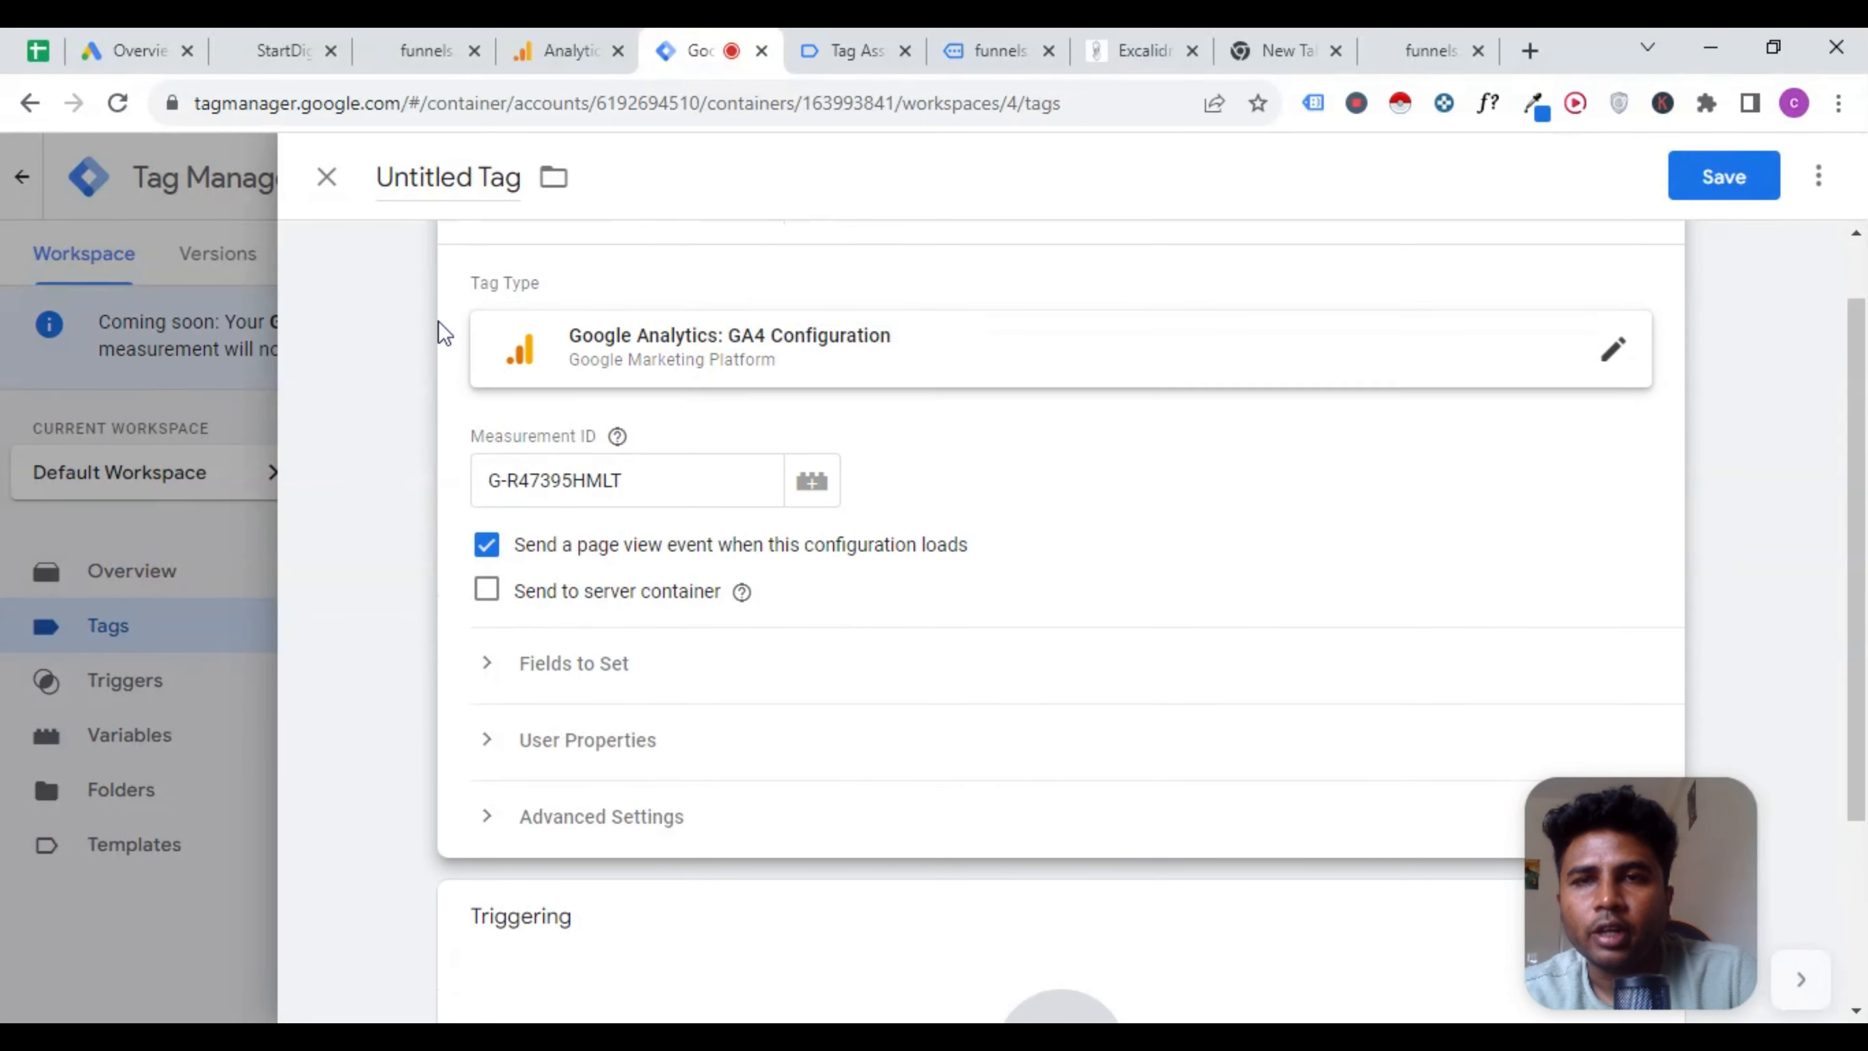
scroll(567, 537, "down", 4)
left_click(992, 630)
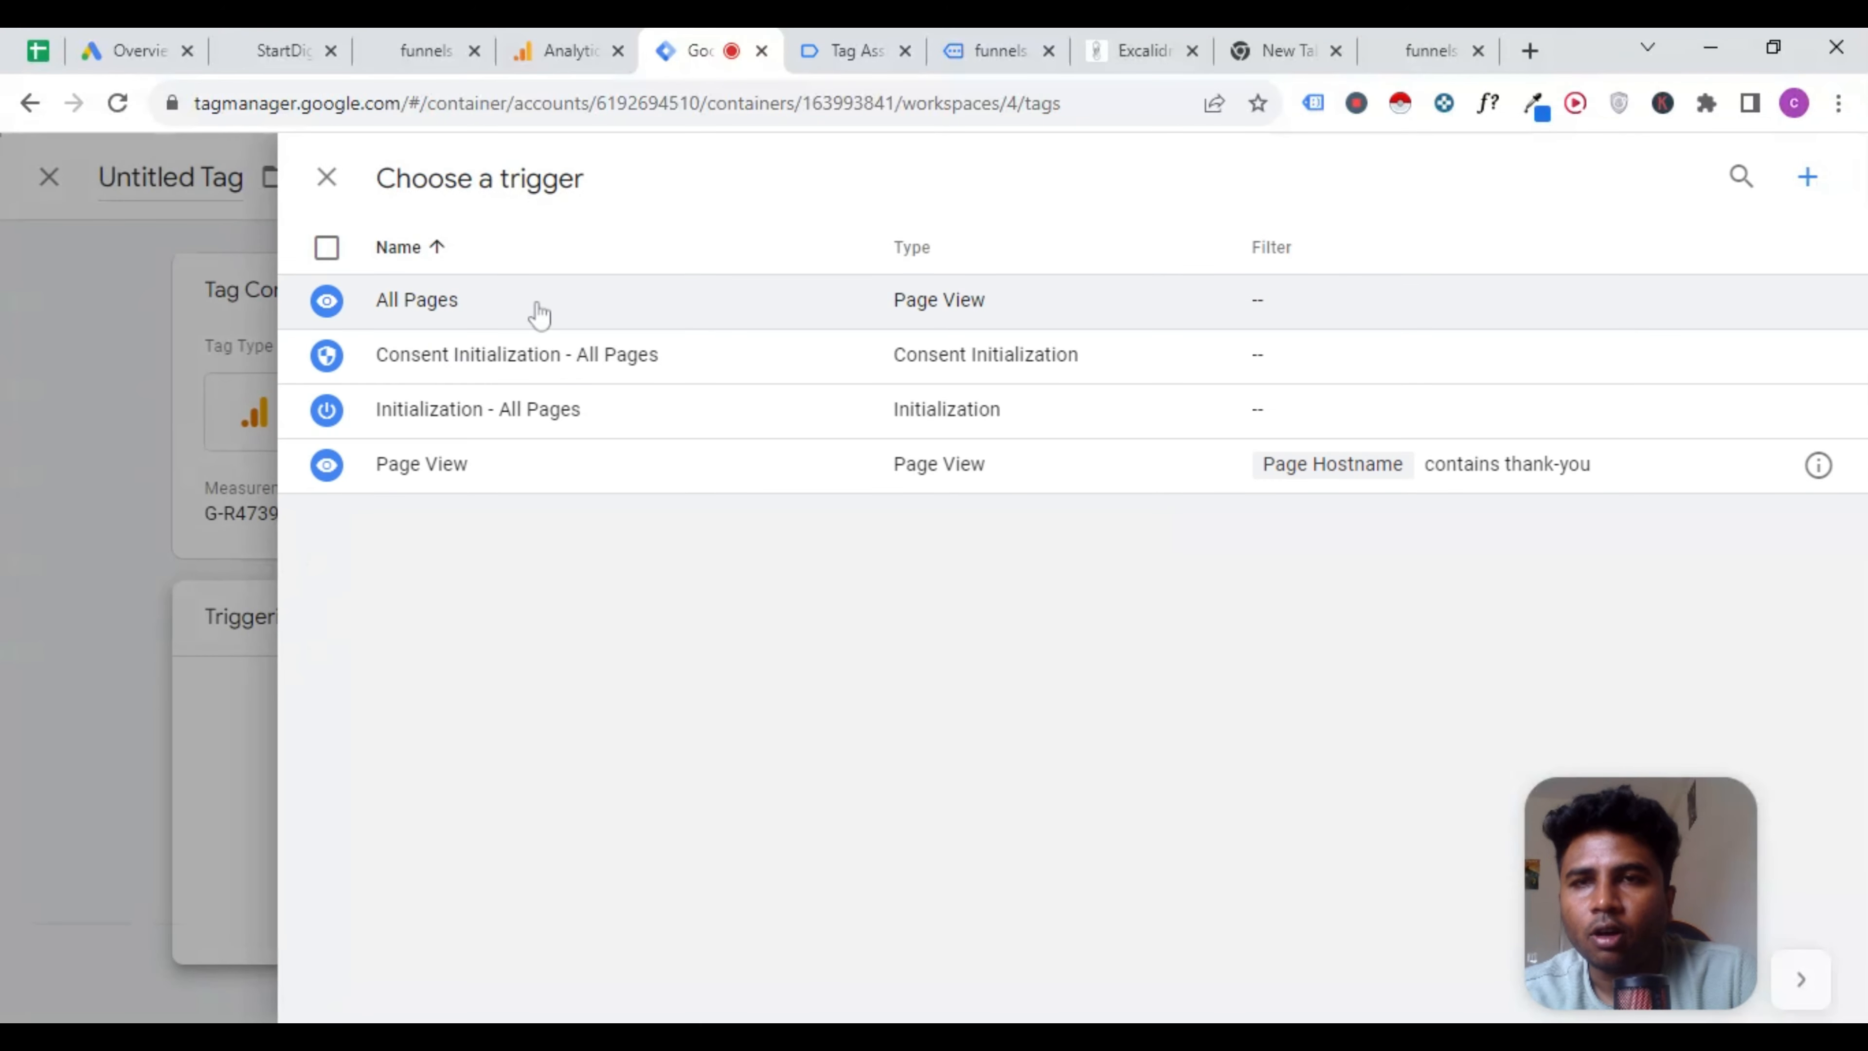
left_click(541, 315)
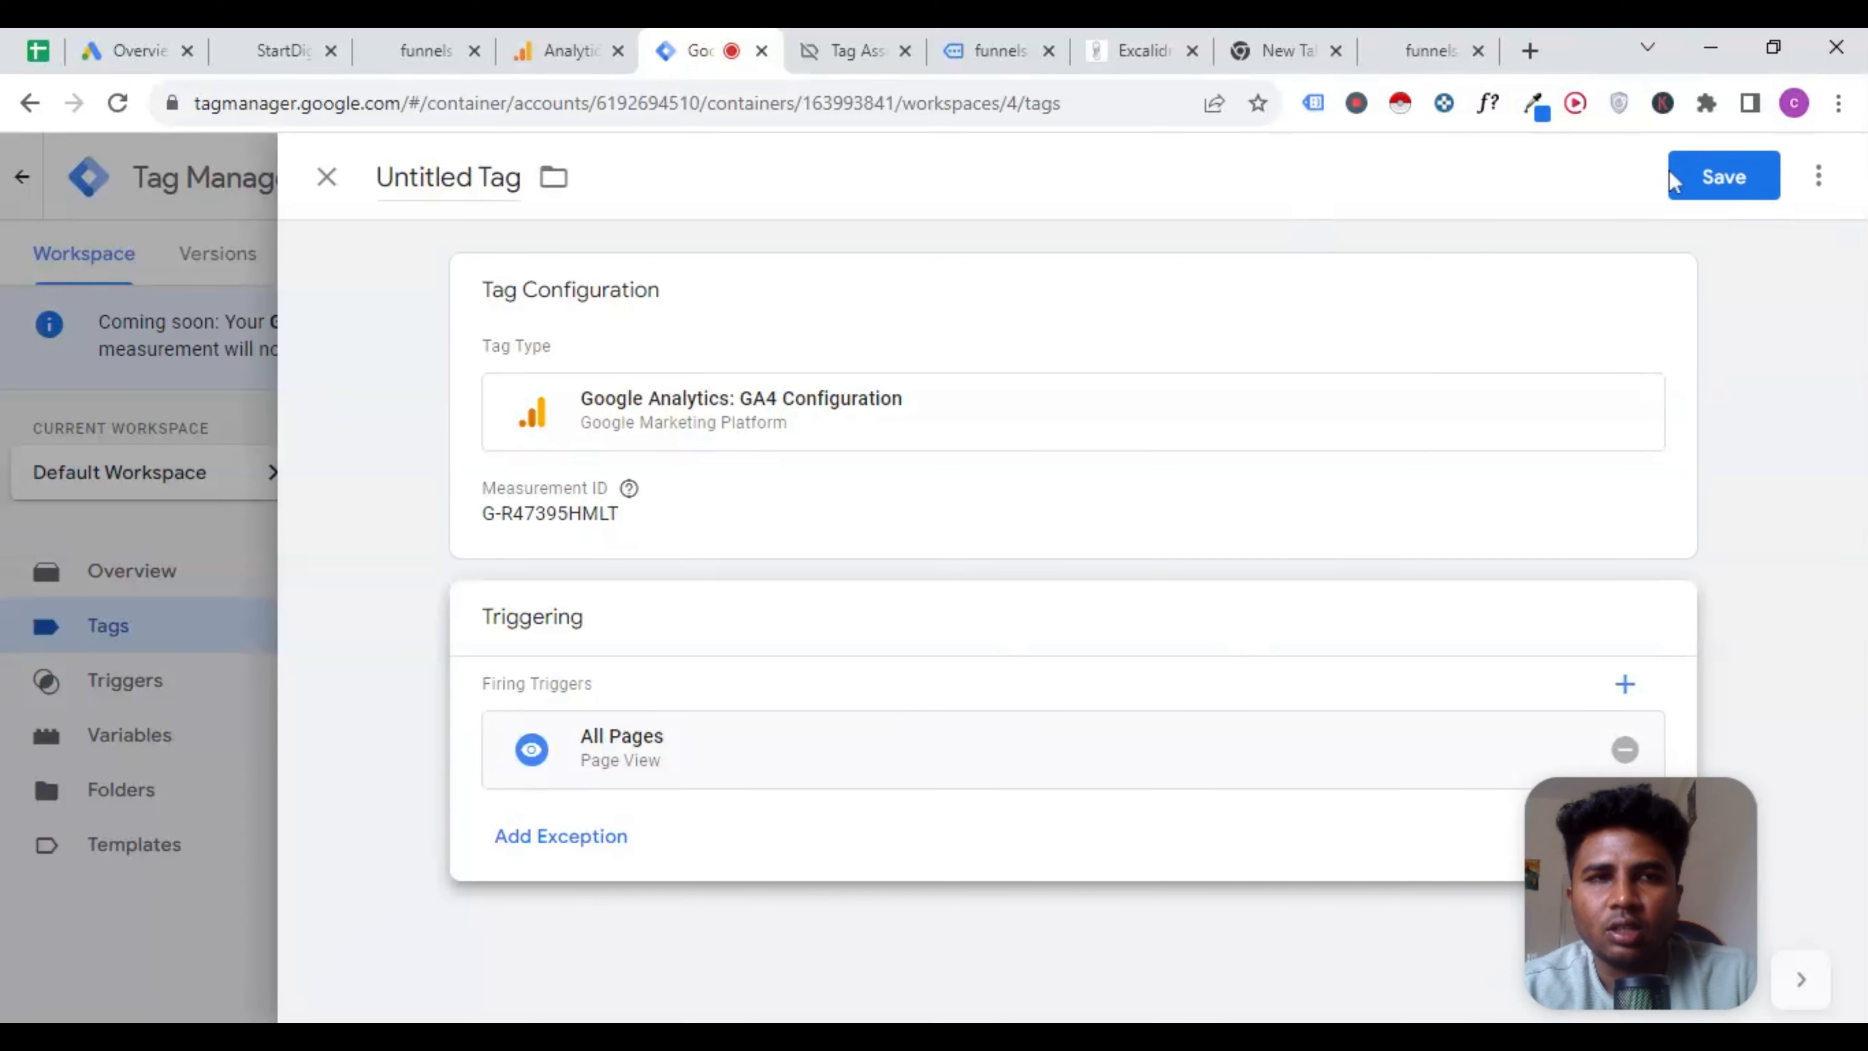
Name the tag "Google Analytics funnels.startdigital" and save it.
left_click(444, 177)
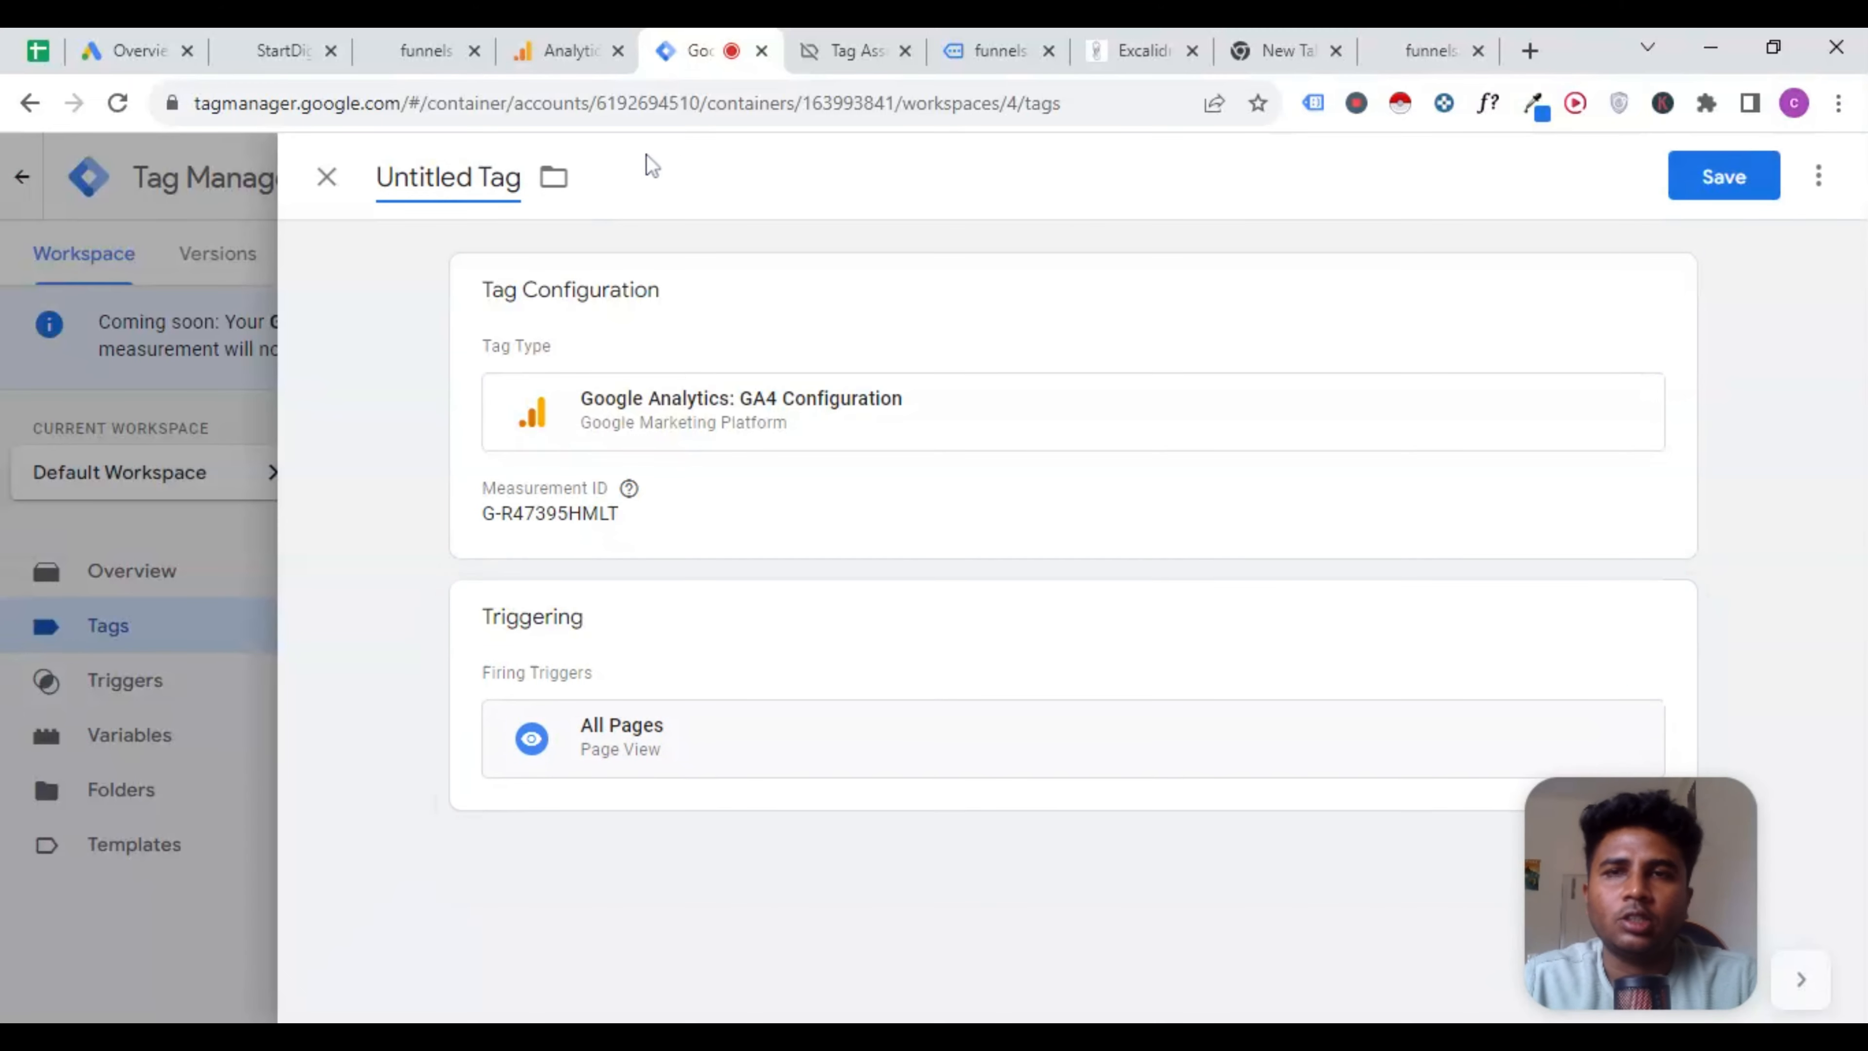
triple_click(458, 176)
type("Ana")
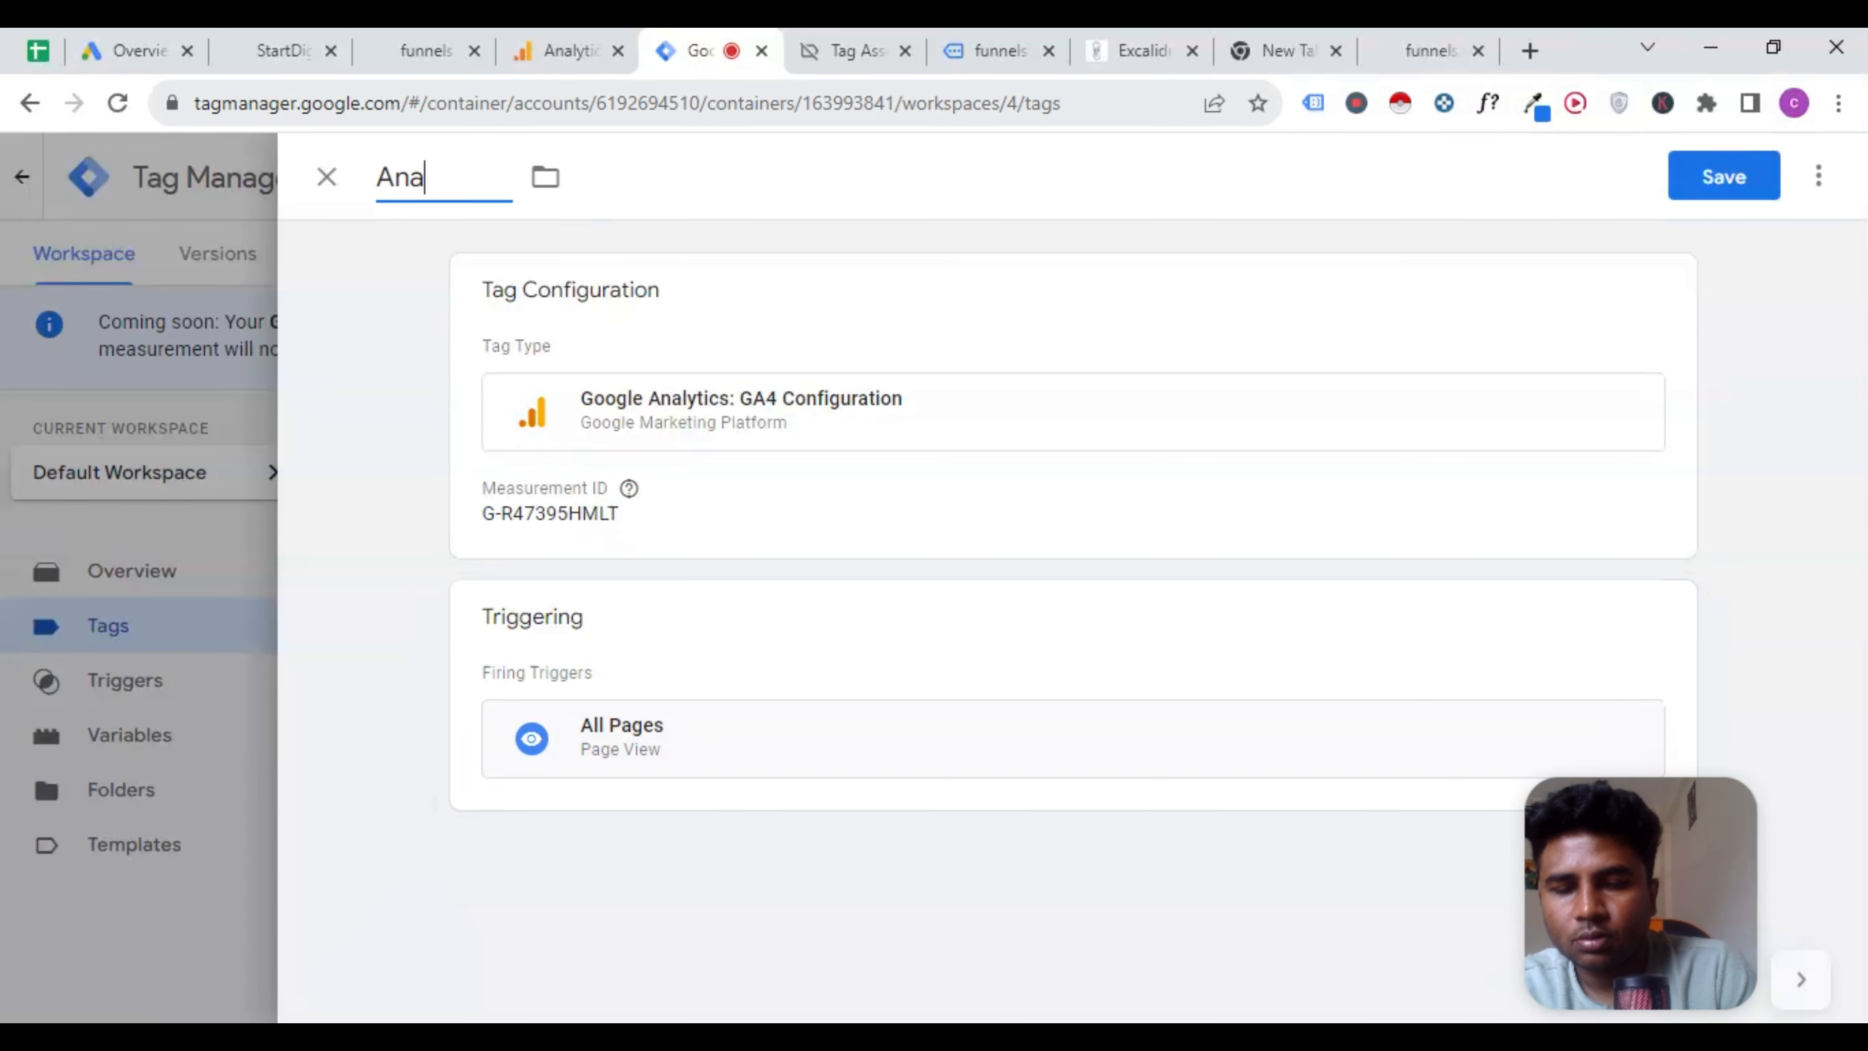
type("lytics a")
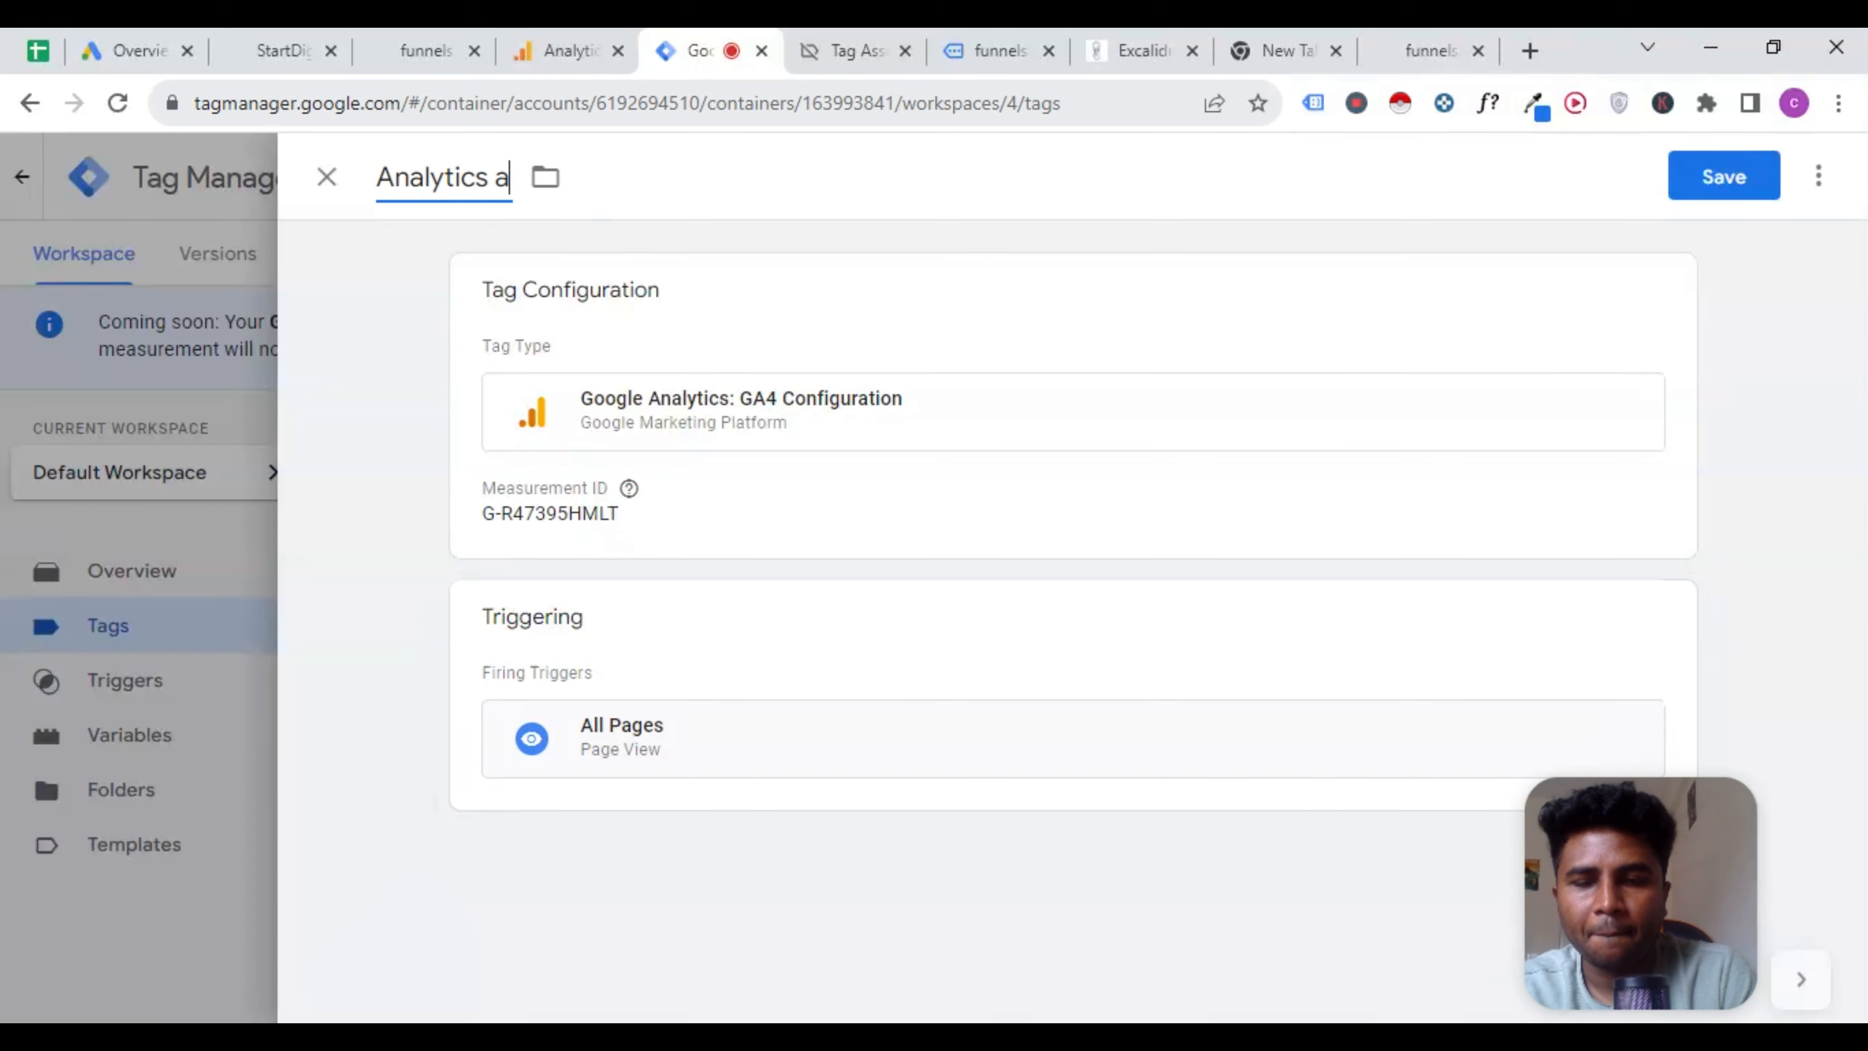
type("dded")
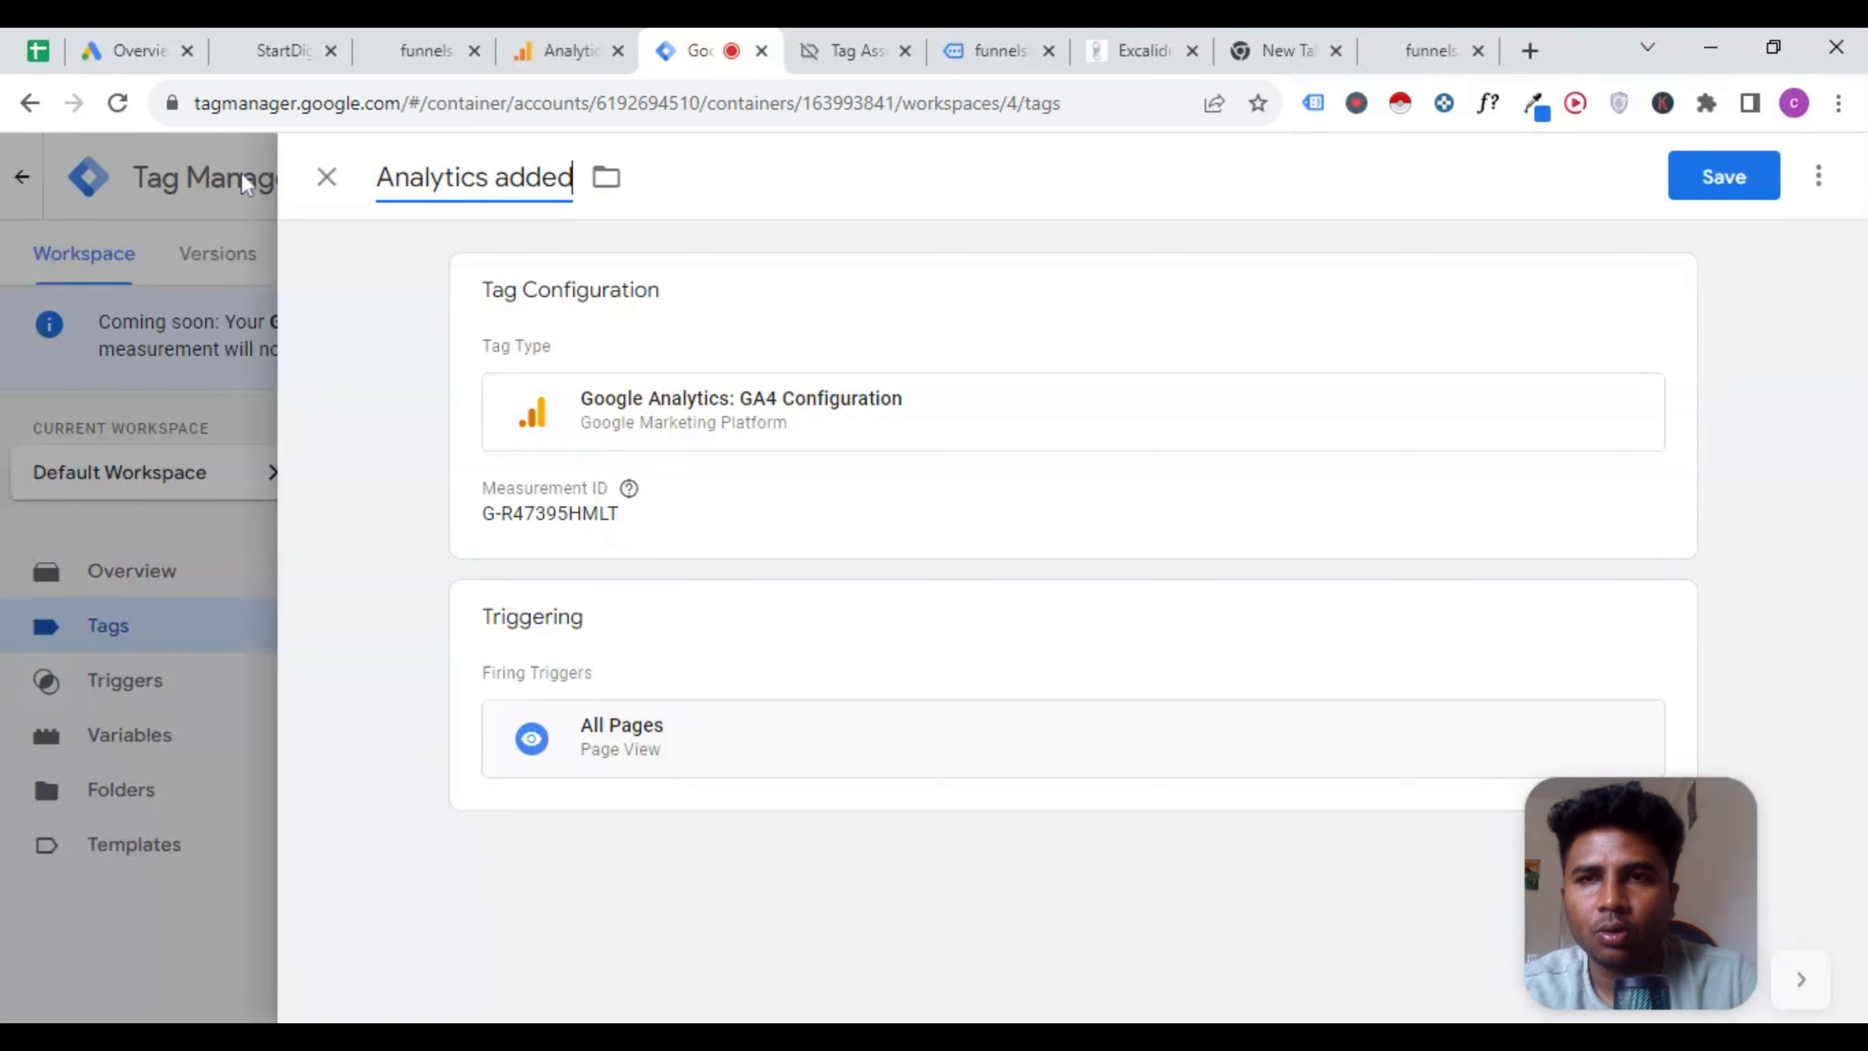
type("Goofl")
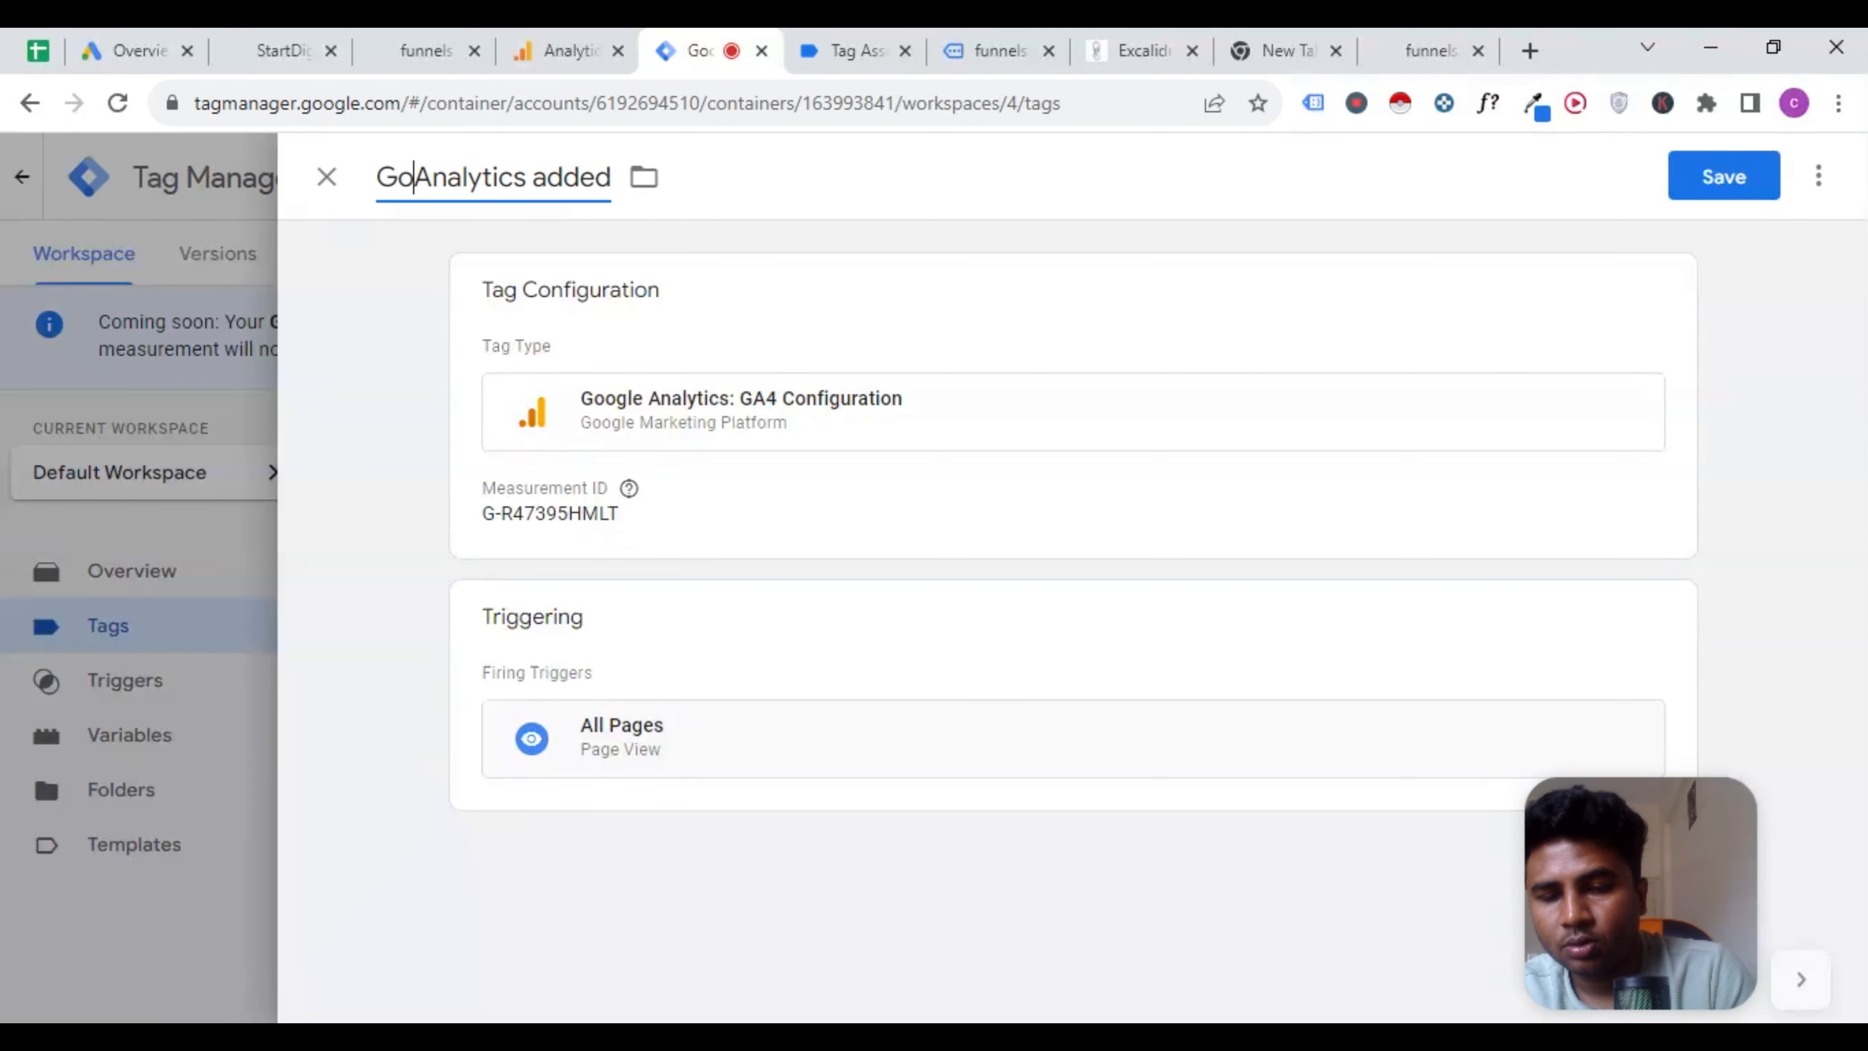
key("BackSpace")
key("BackSpace")
type("gle")
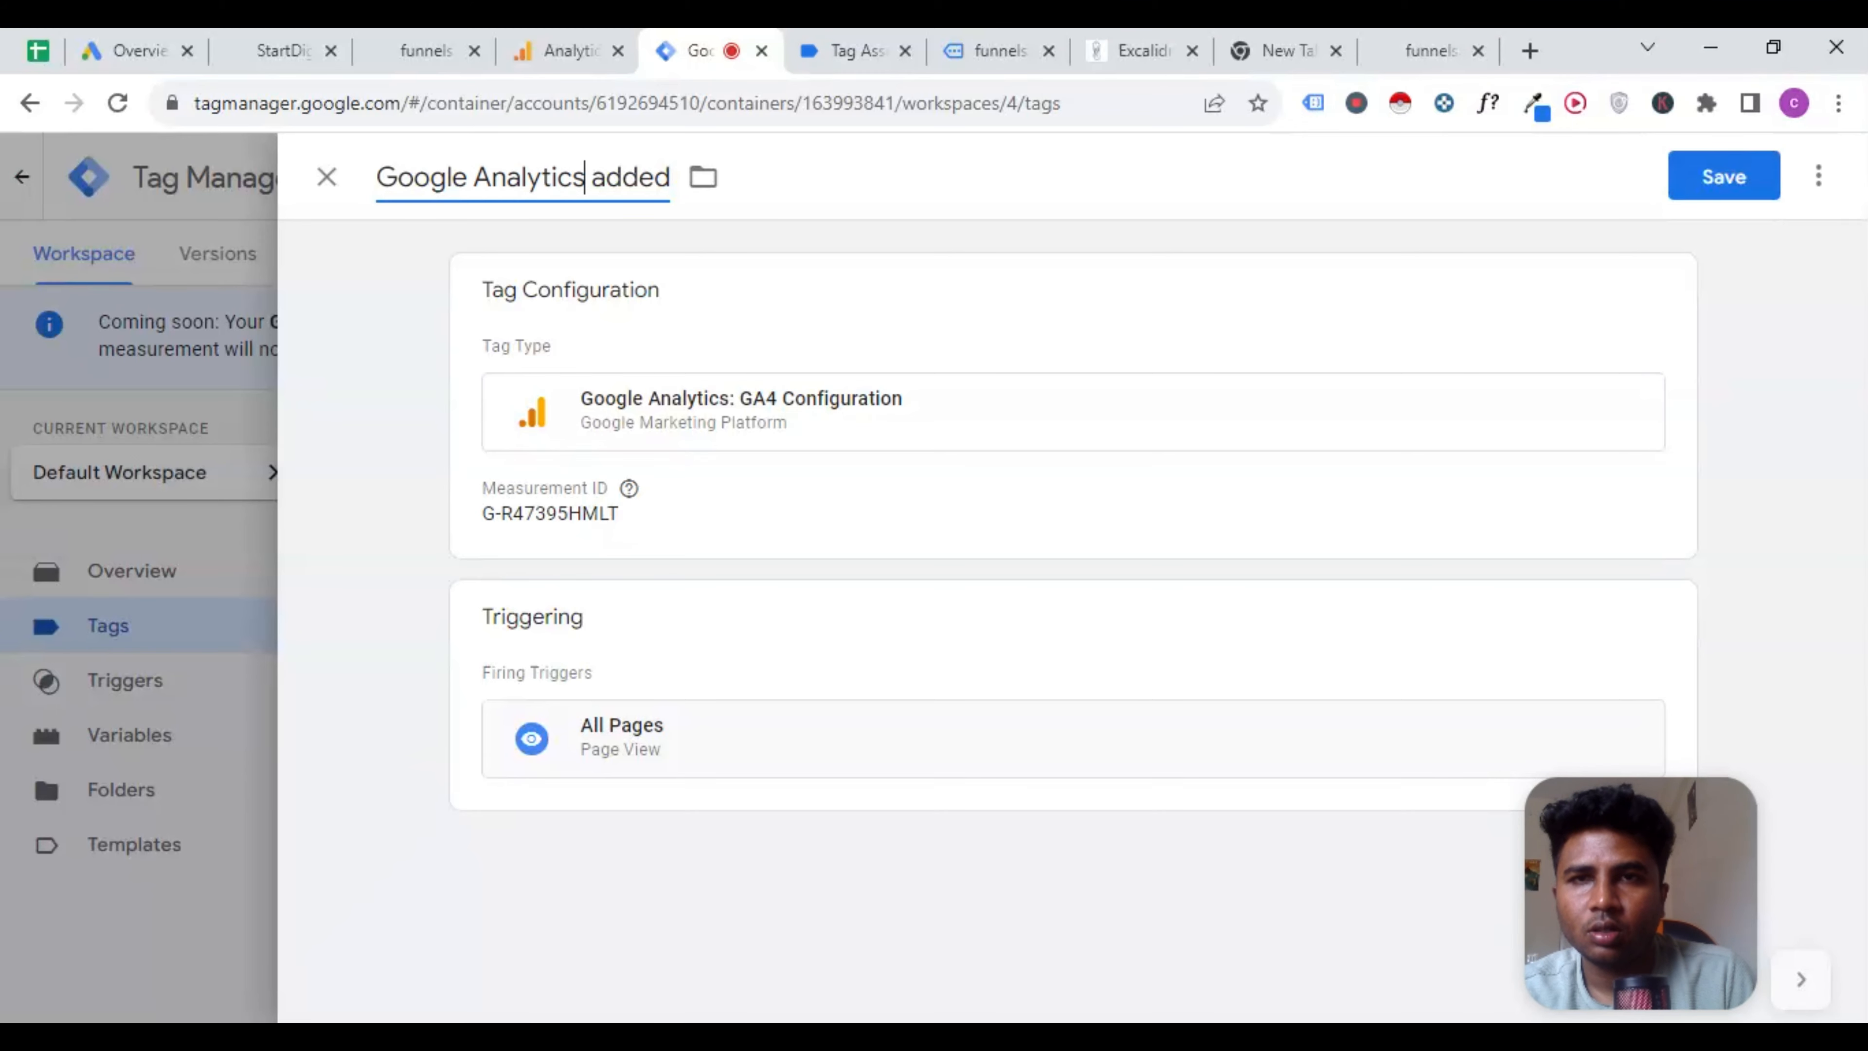
key("ctrl+shift+Right")
key("BackSpace")
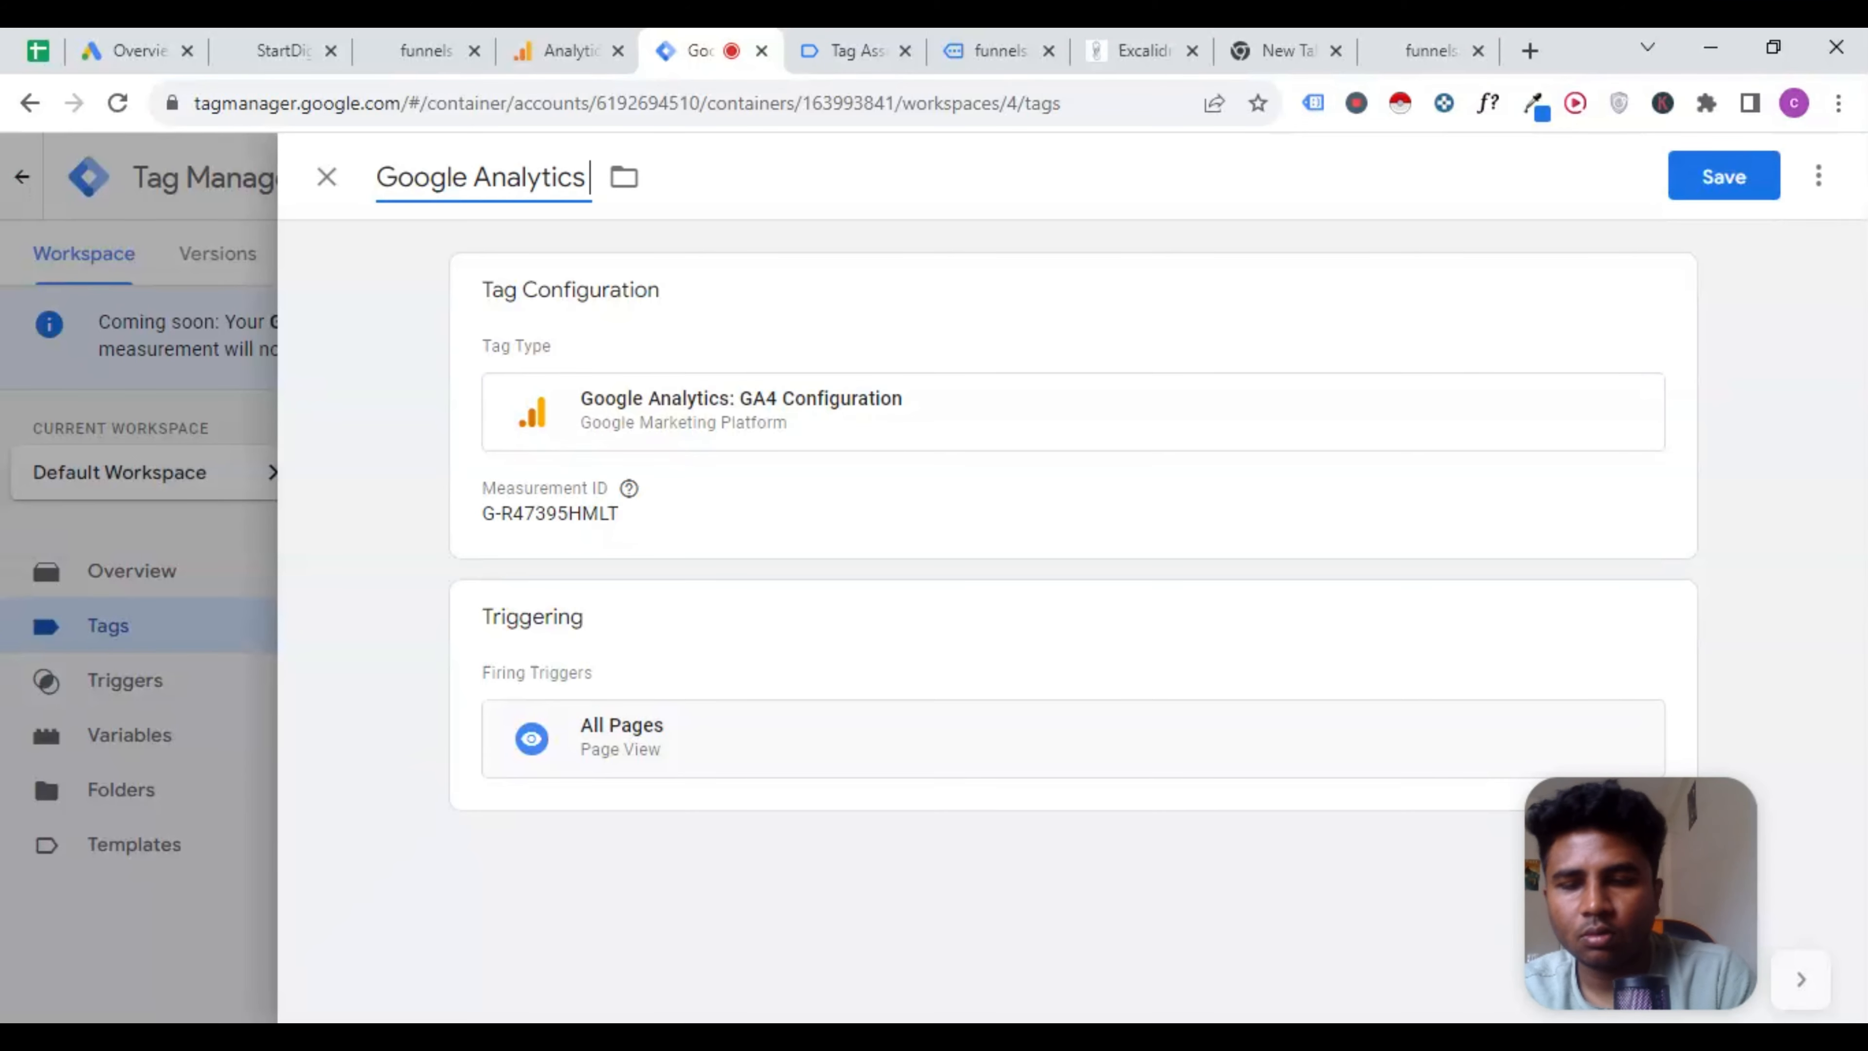
type("funnels.startdigital")
left_click(1724, 176)
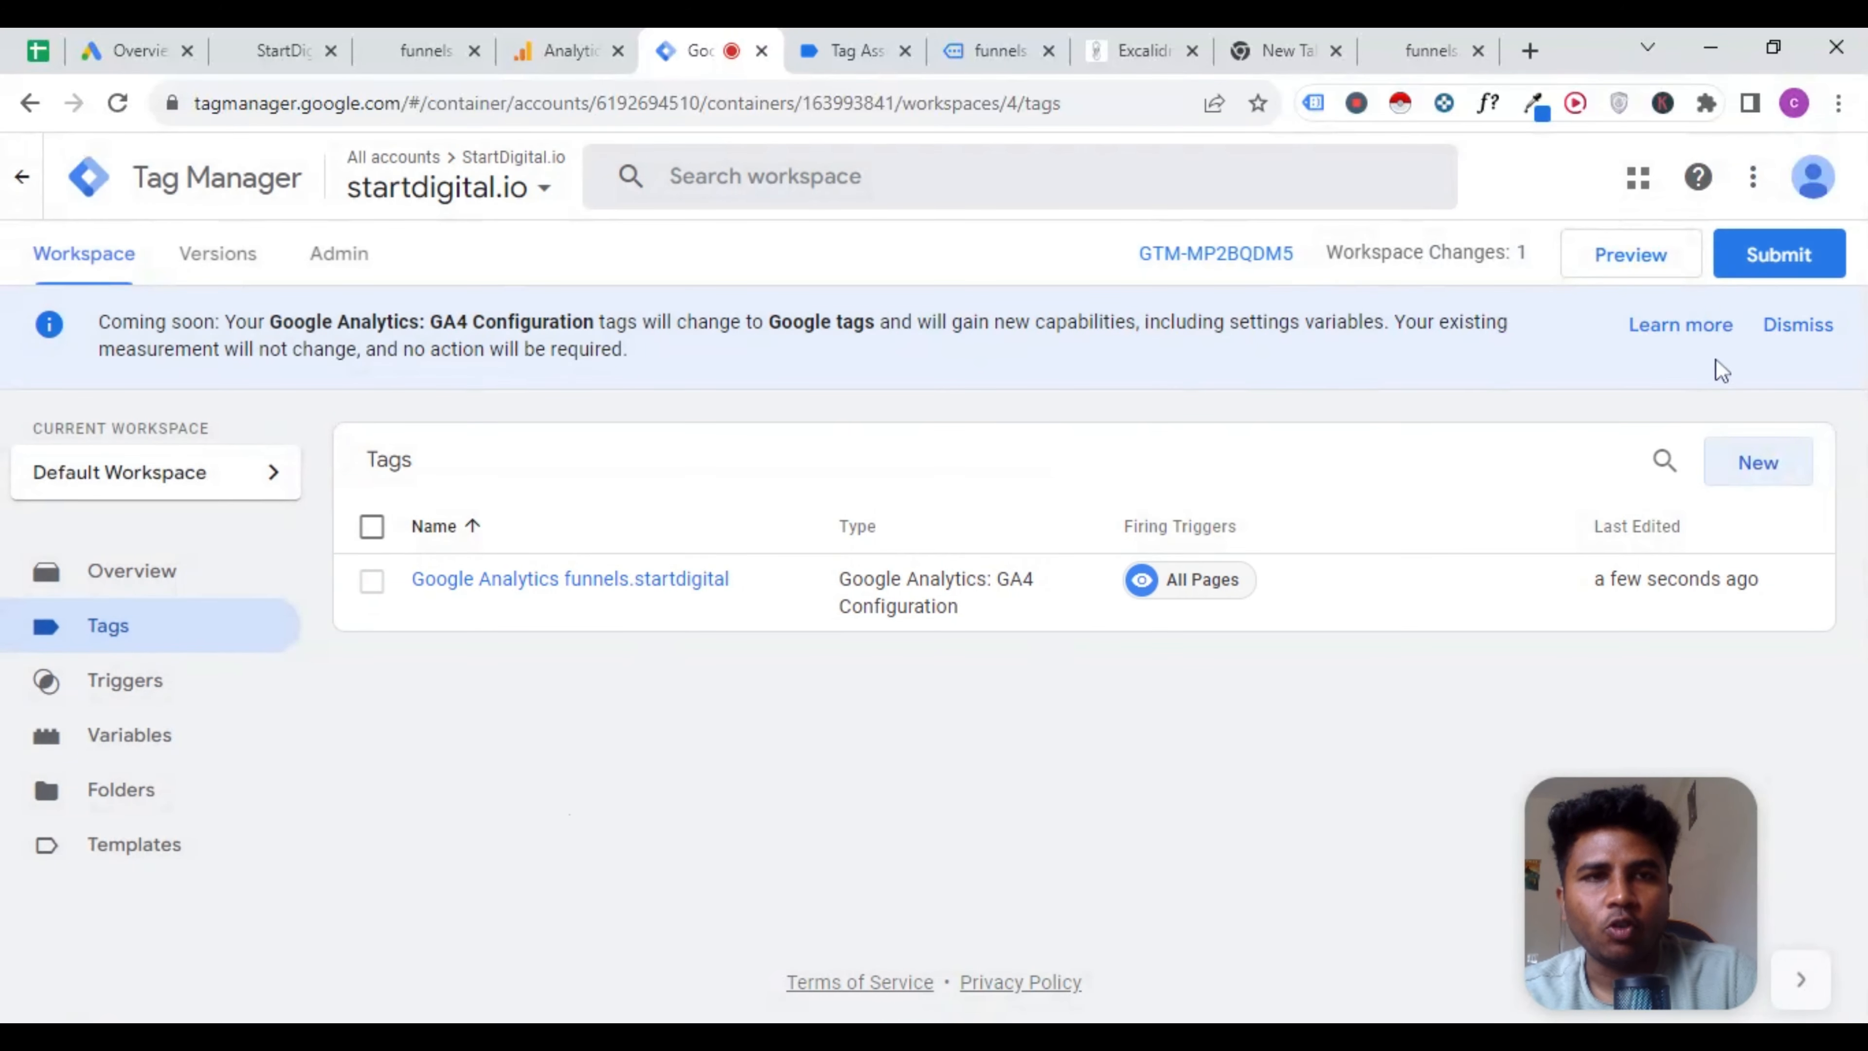
Launch a preview of the container in Tag Assistant and return to the Tag Manager workspace.
left_click(1631, 254)
left_click(707, 31)
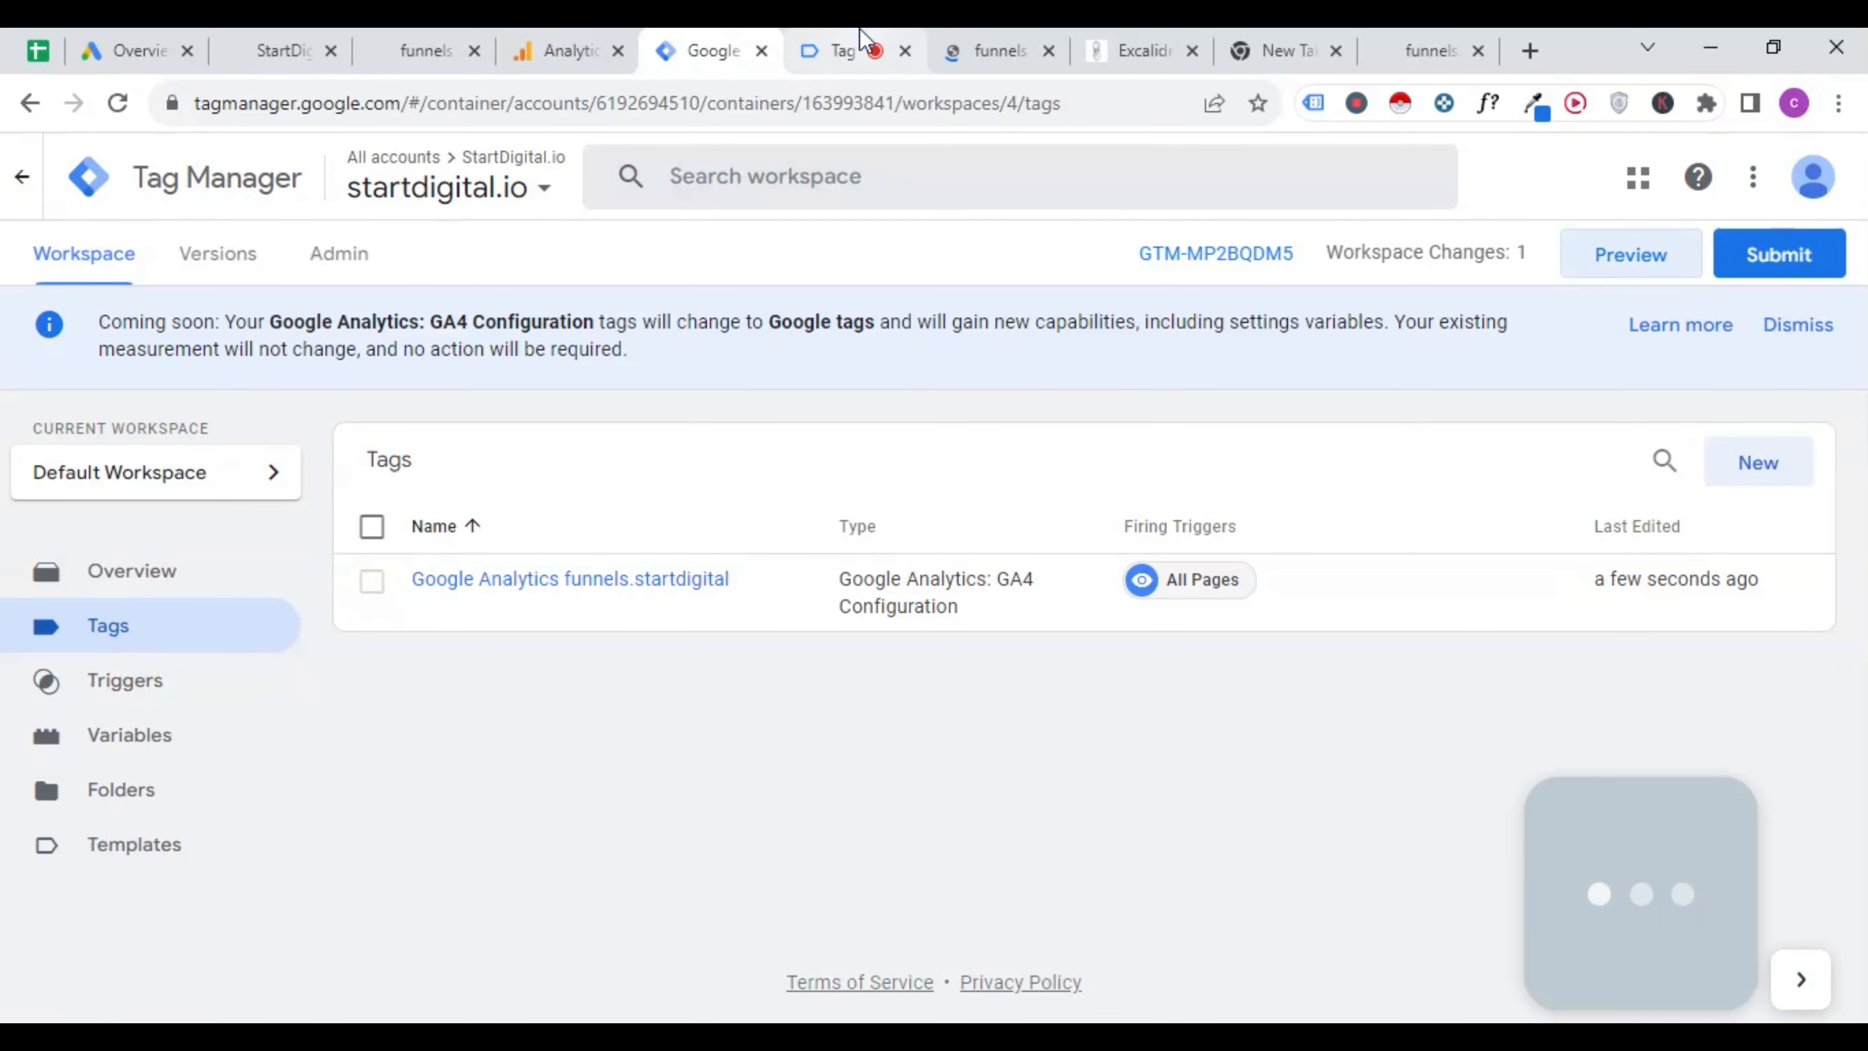
Switch to Tag Assistant to check the preview connection to startdigital.io.
left_click(846, 50)
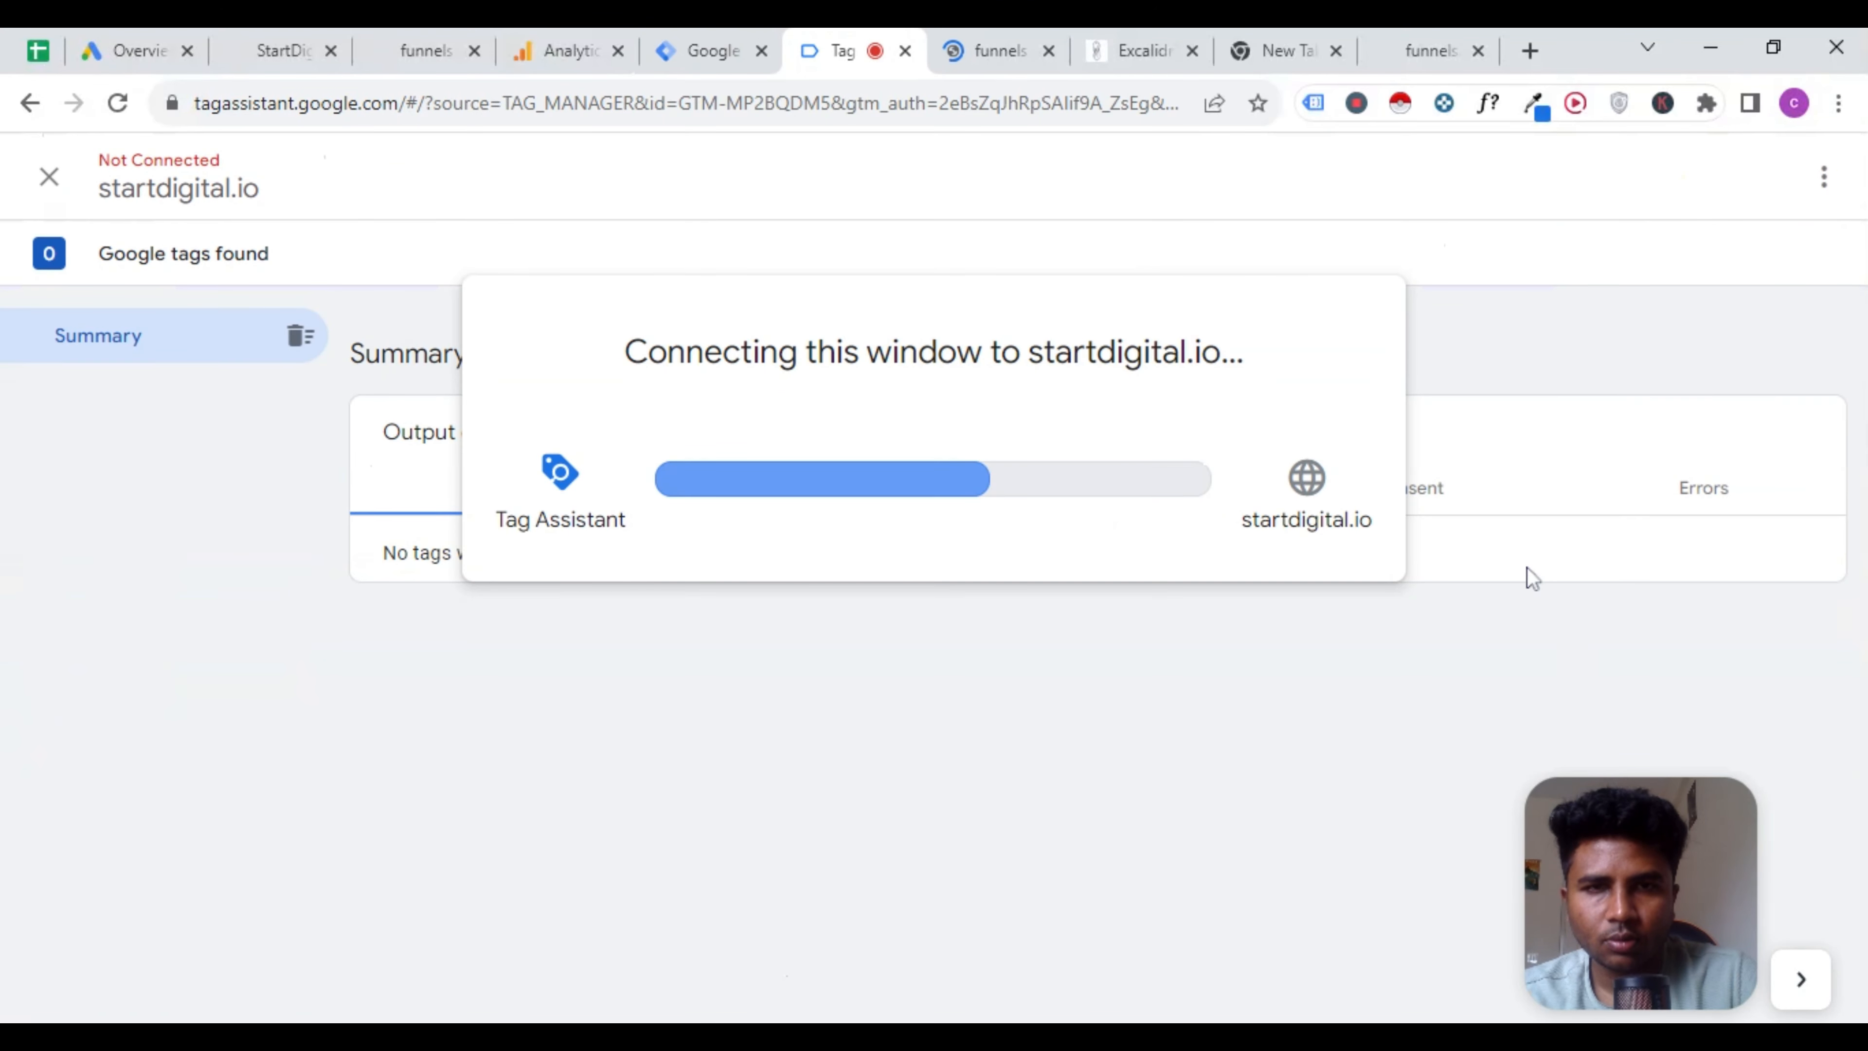
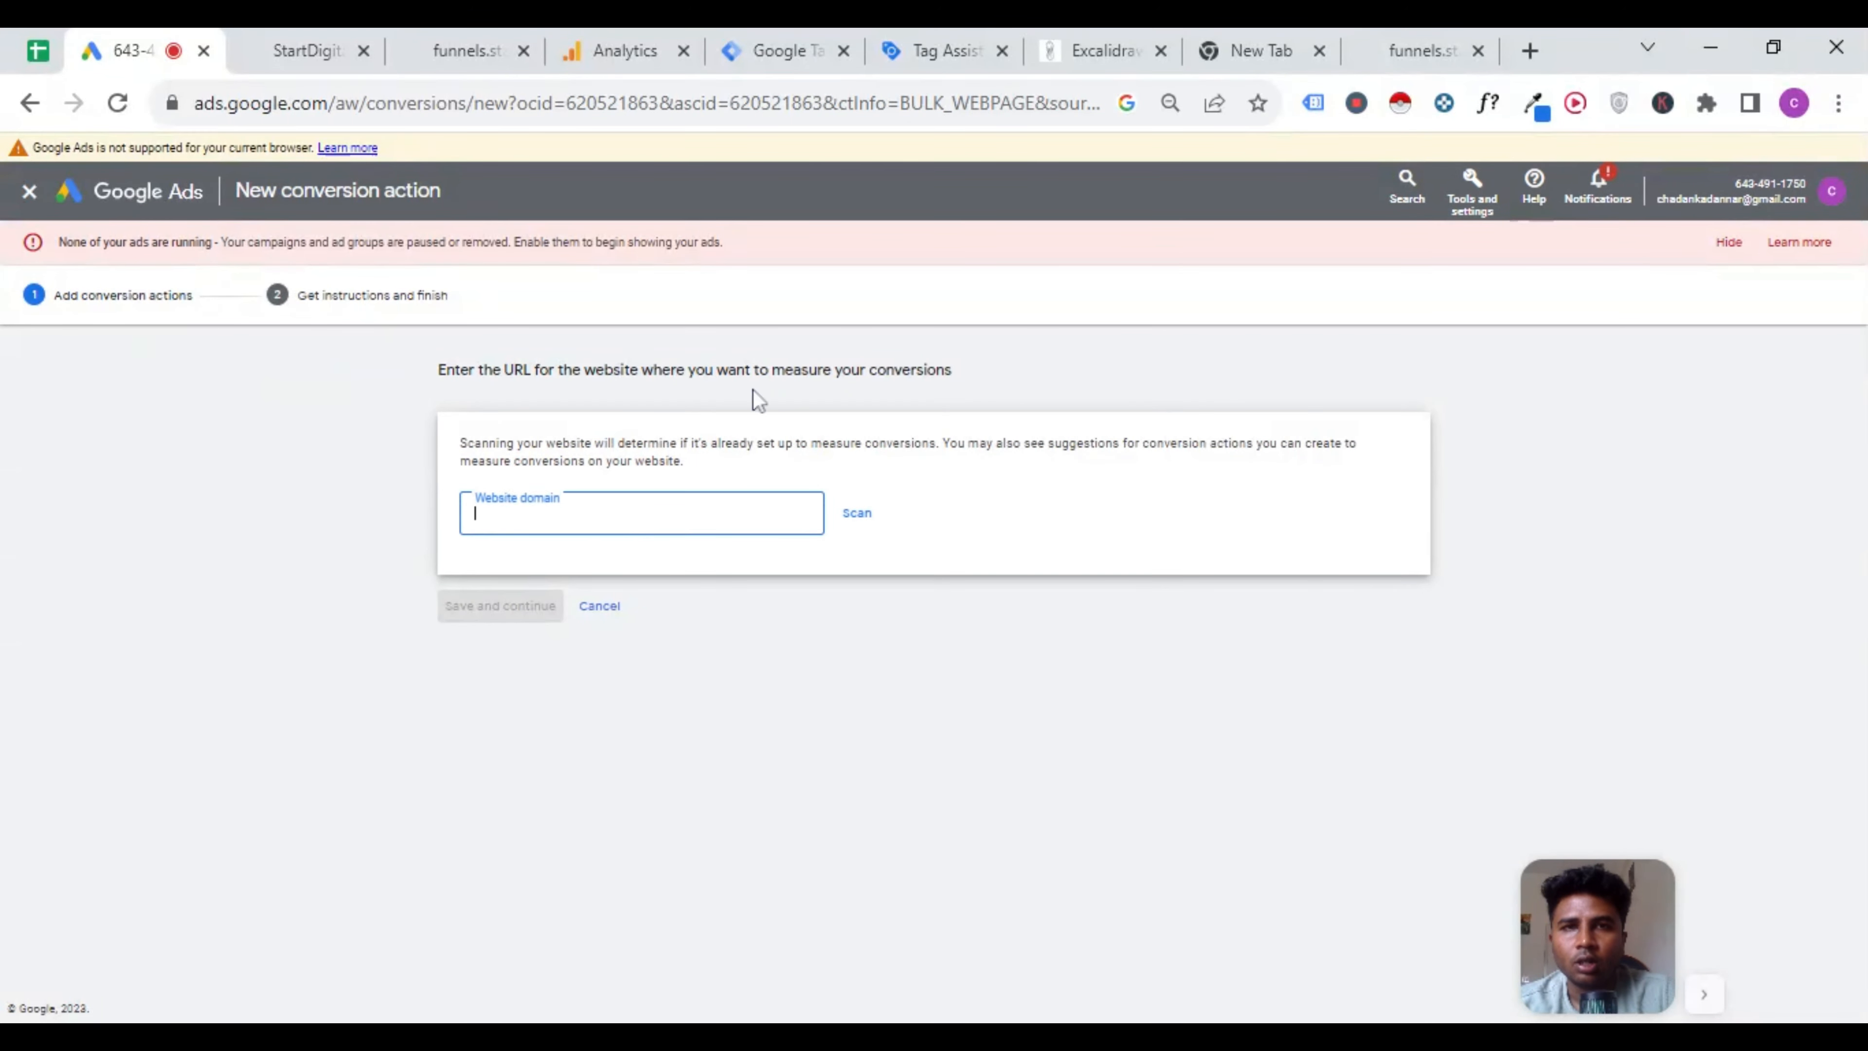
left_click(1449, 46)
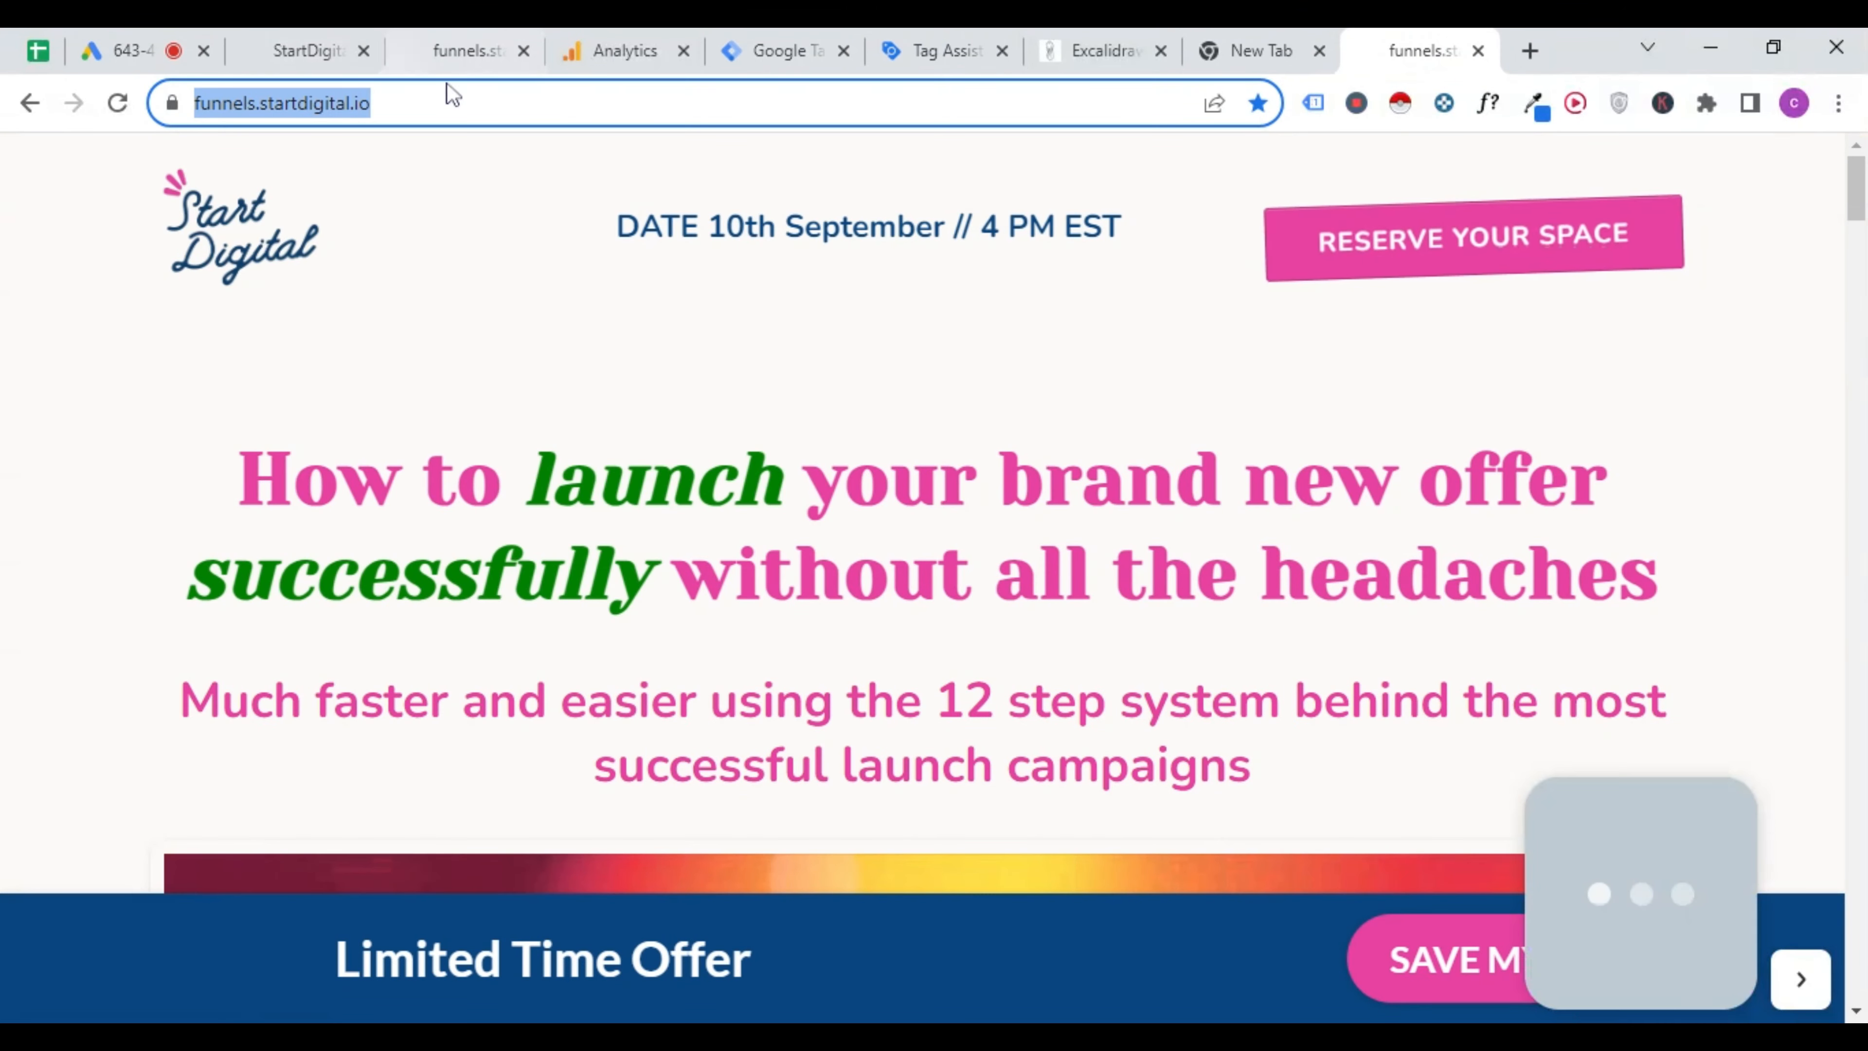
left_click(354, 52)
left_click(486, 40)
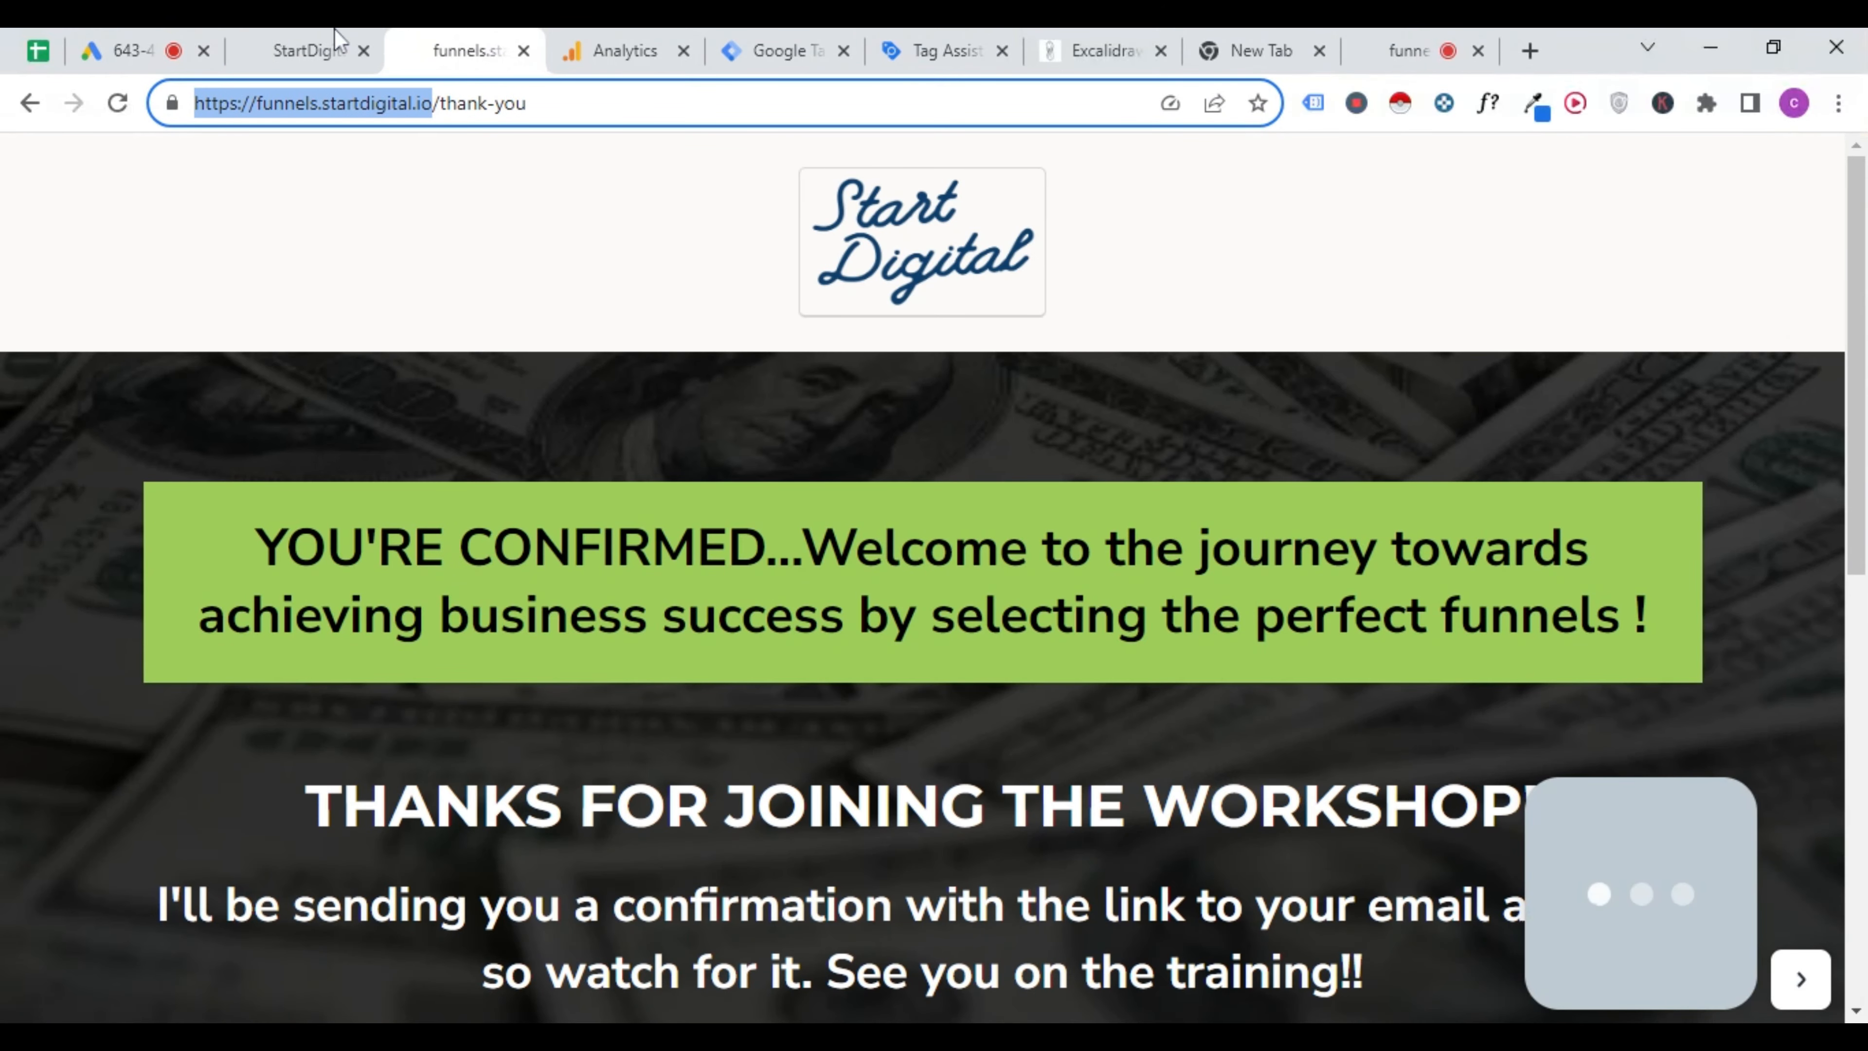
left_click(313, 44)
left_click(114, 40)
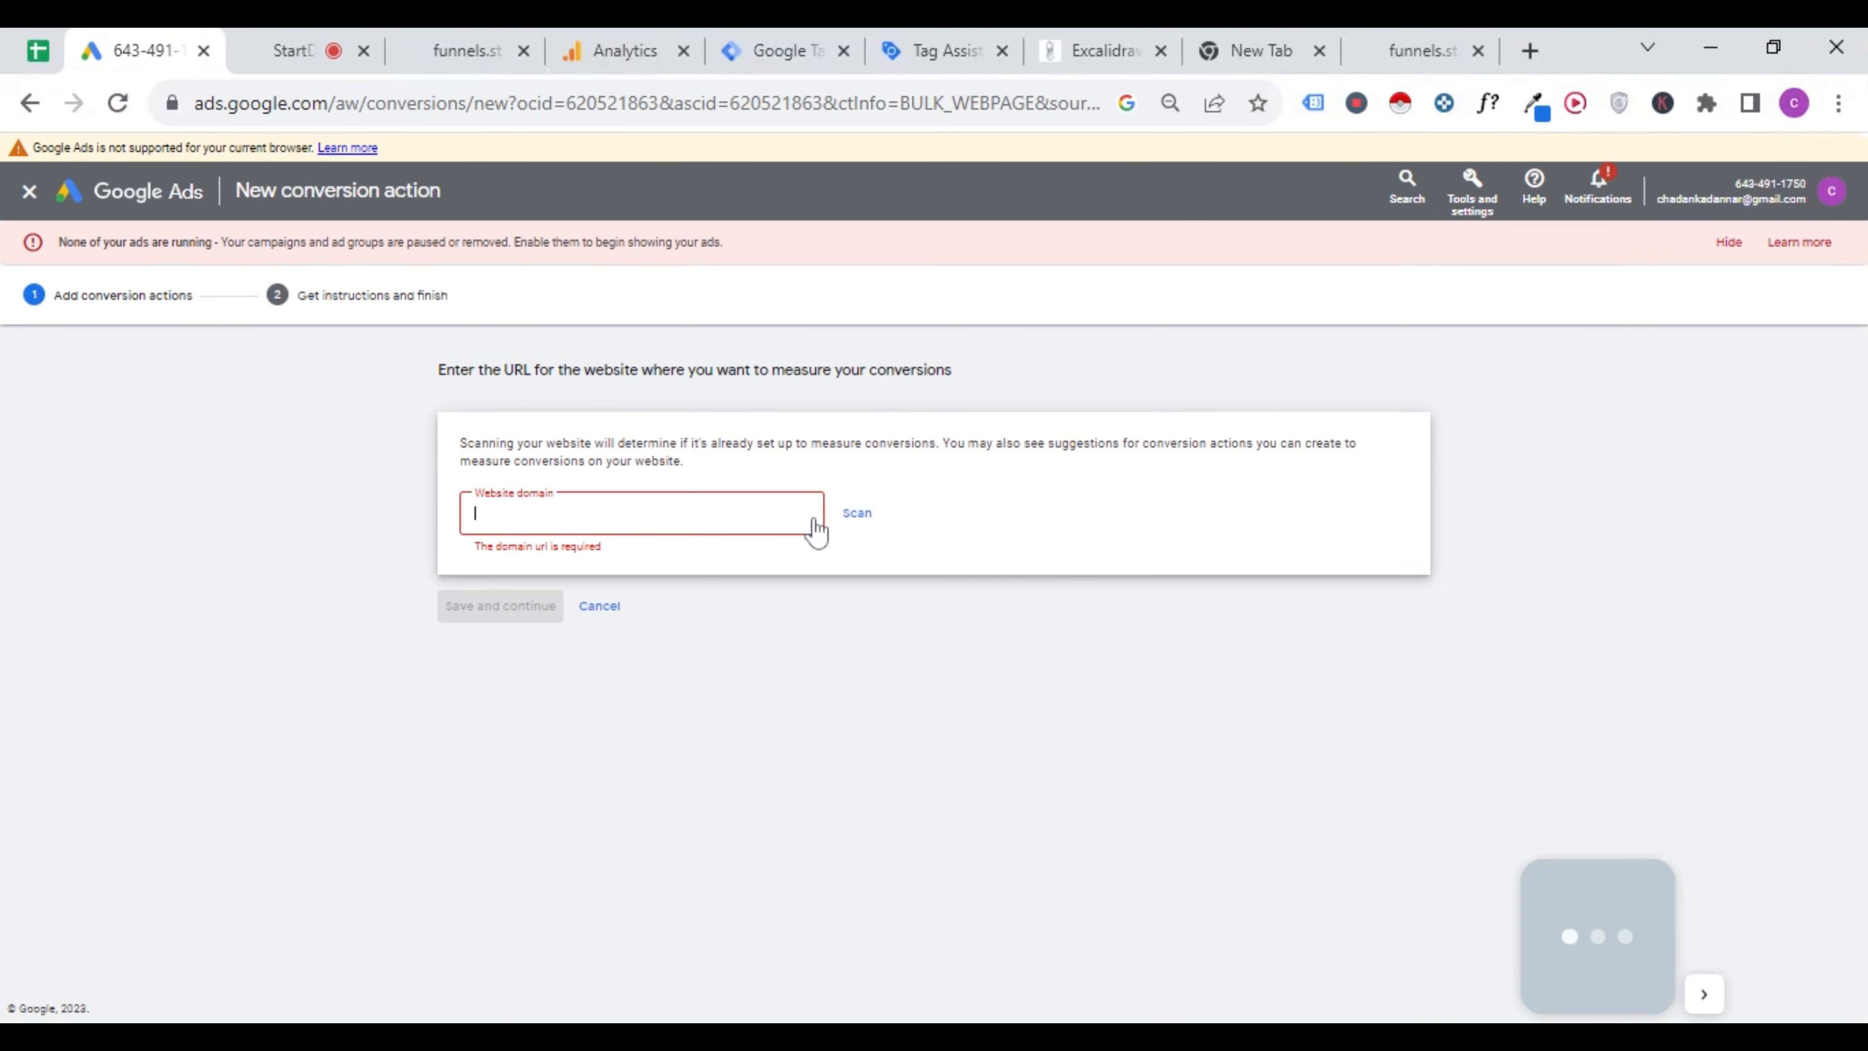
type("https://funnels.startdigital.io/")
left_click(858, 515)
Add a conversion action manually and set its goal category to Sign-up.
scroll(577, 916, "down", 5)
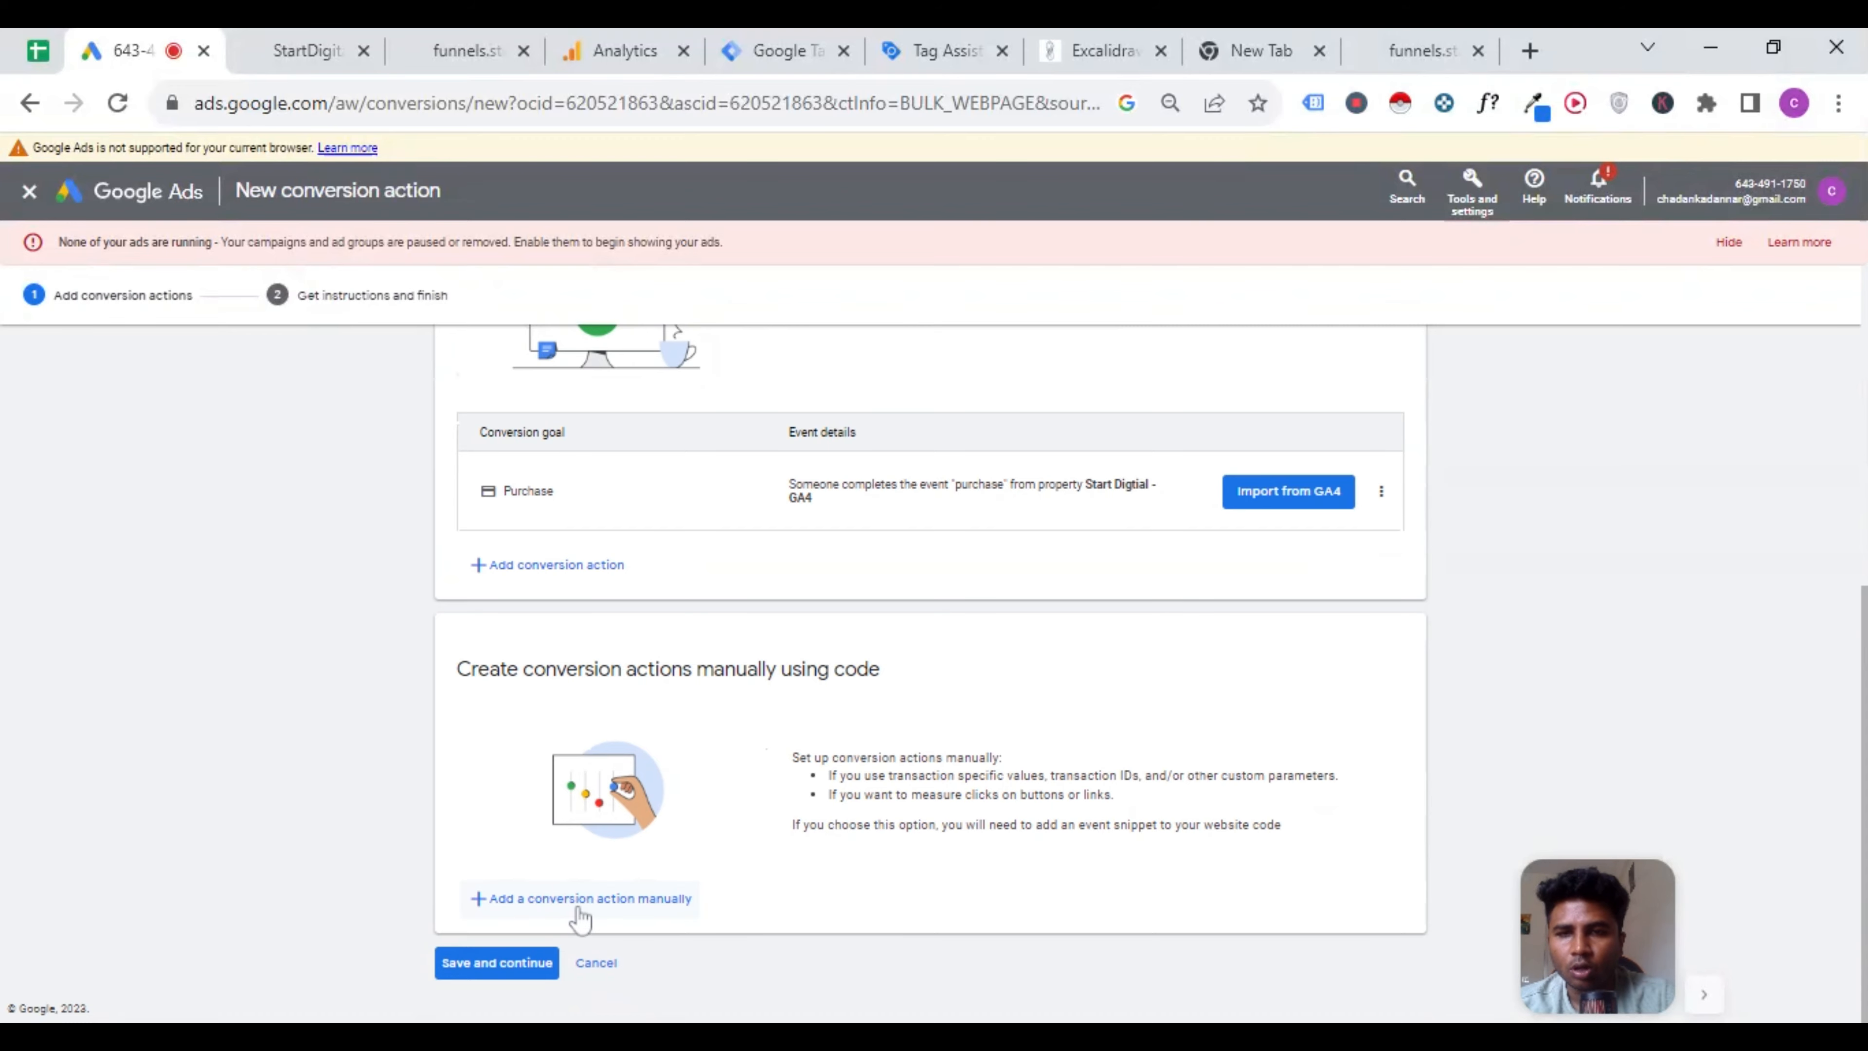
left_click(580, 899)
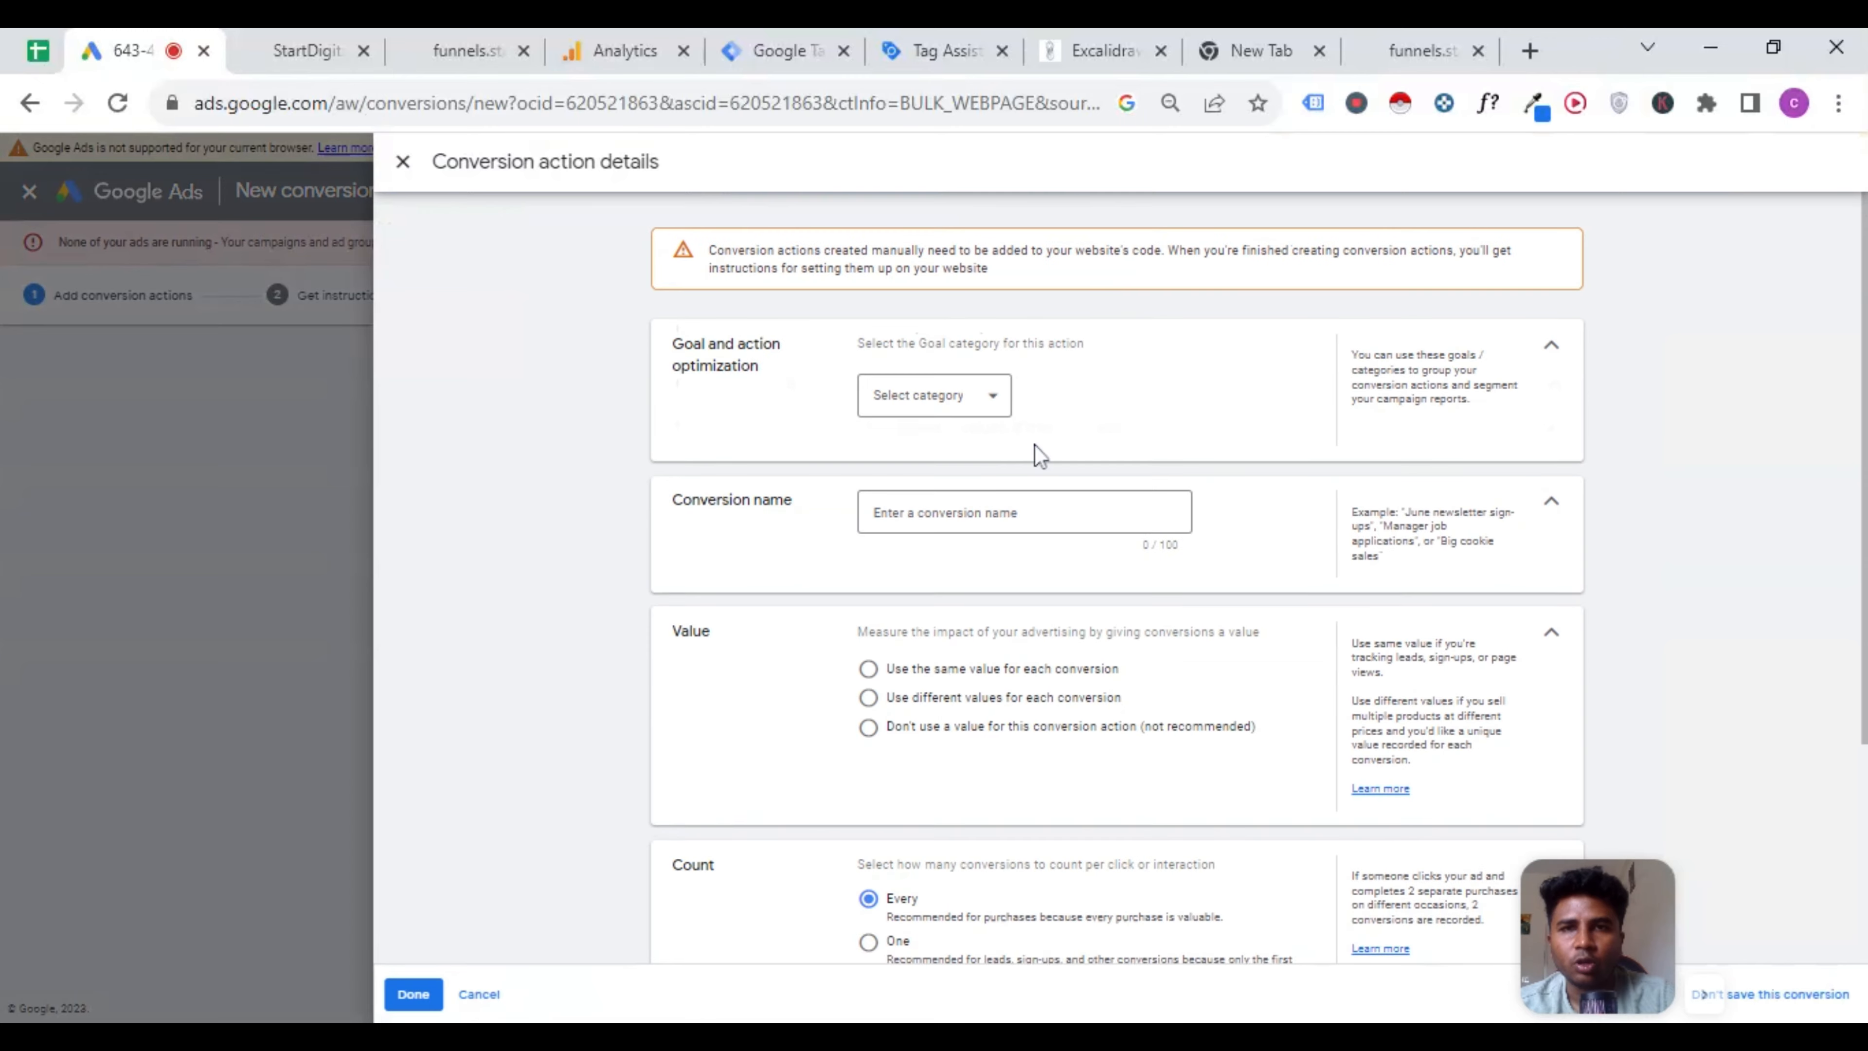
left_click(900, 408)
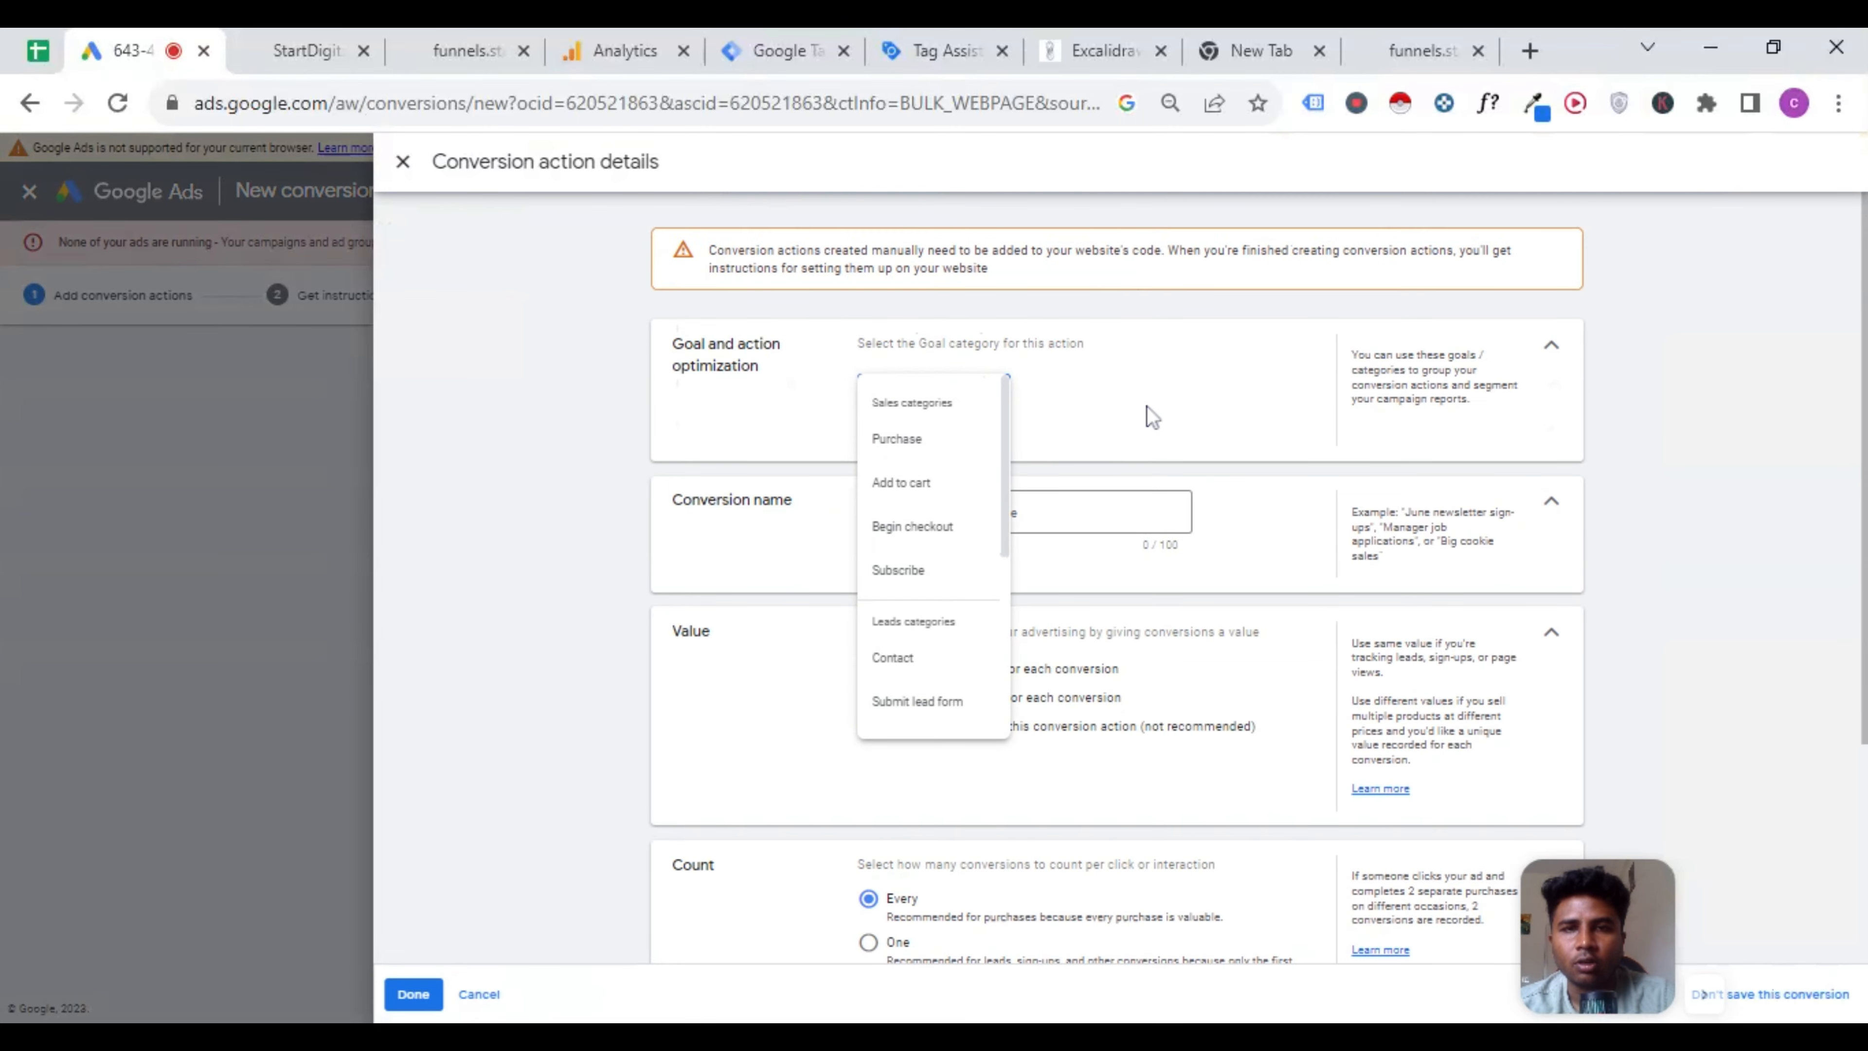
scroll(894, 589, "down", 3)
left_click(889, 519)
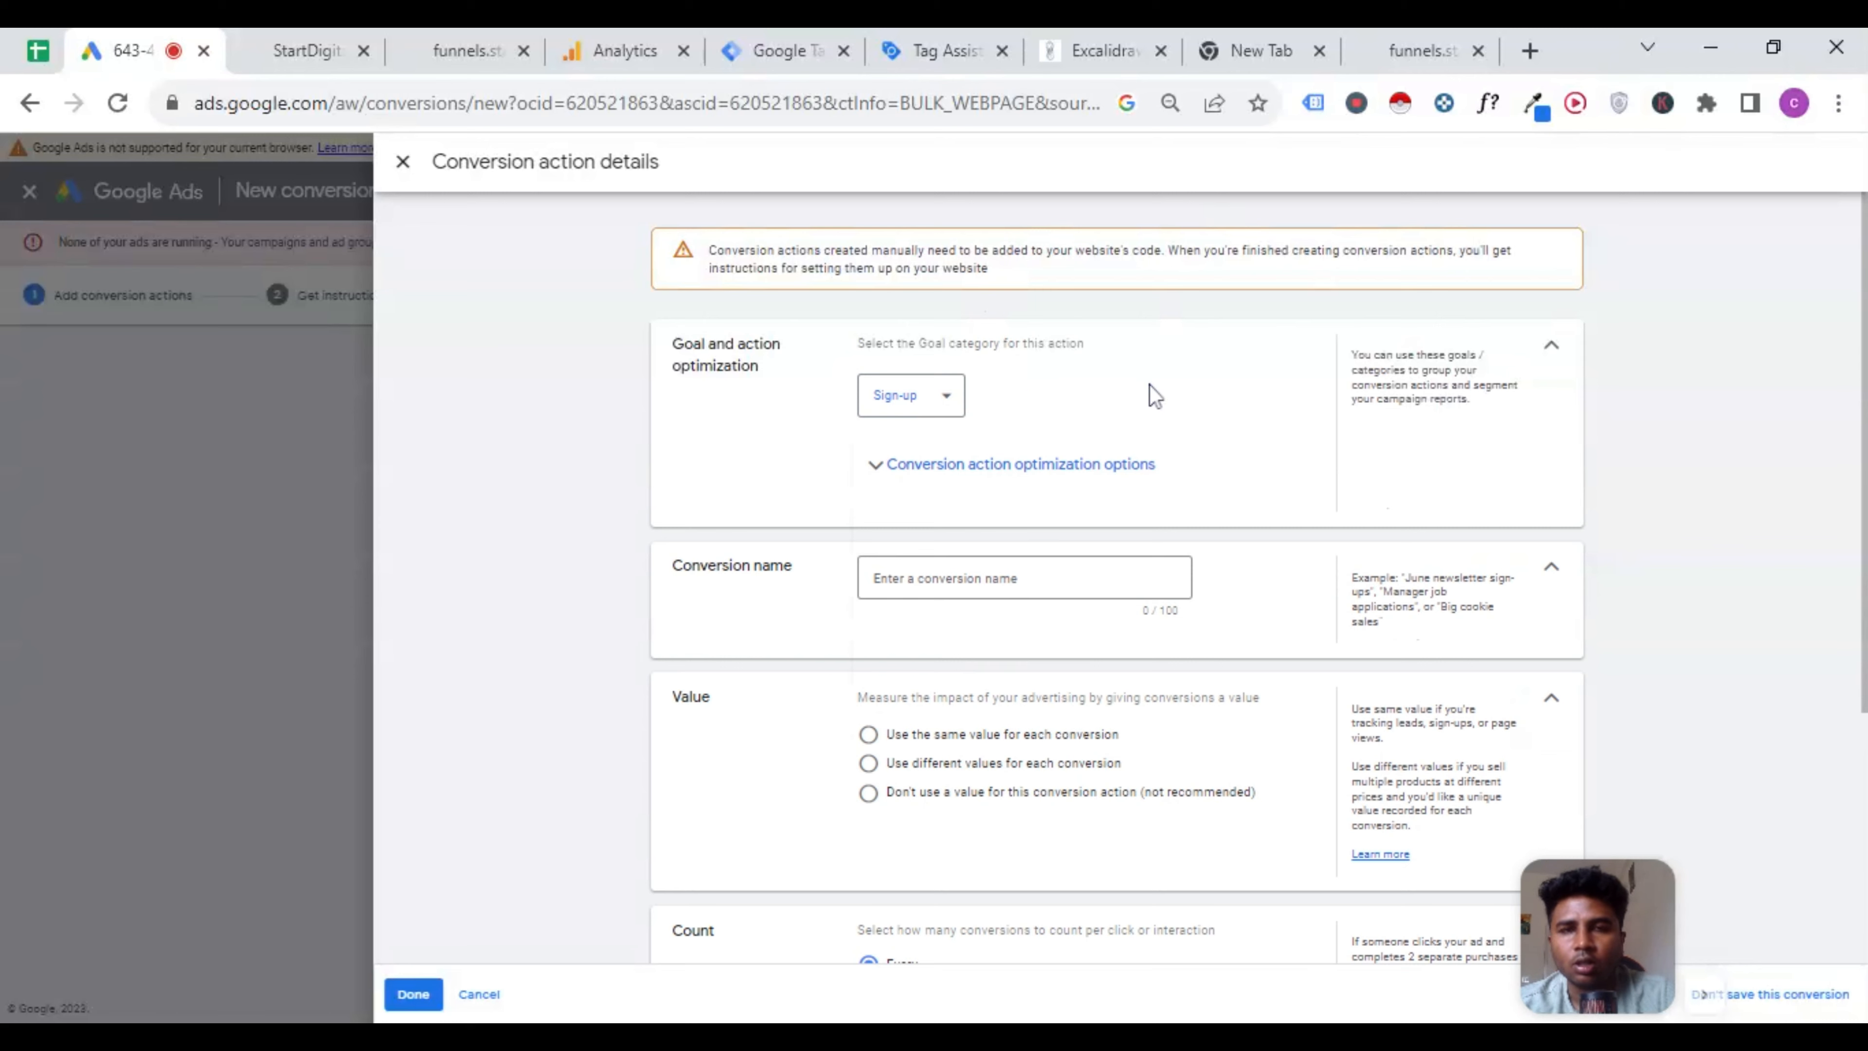
Name the conversion action "Workshop registration".
left_click(896, 582)
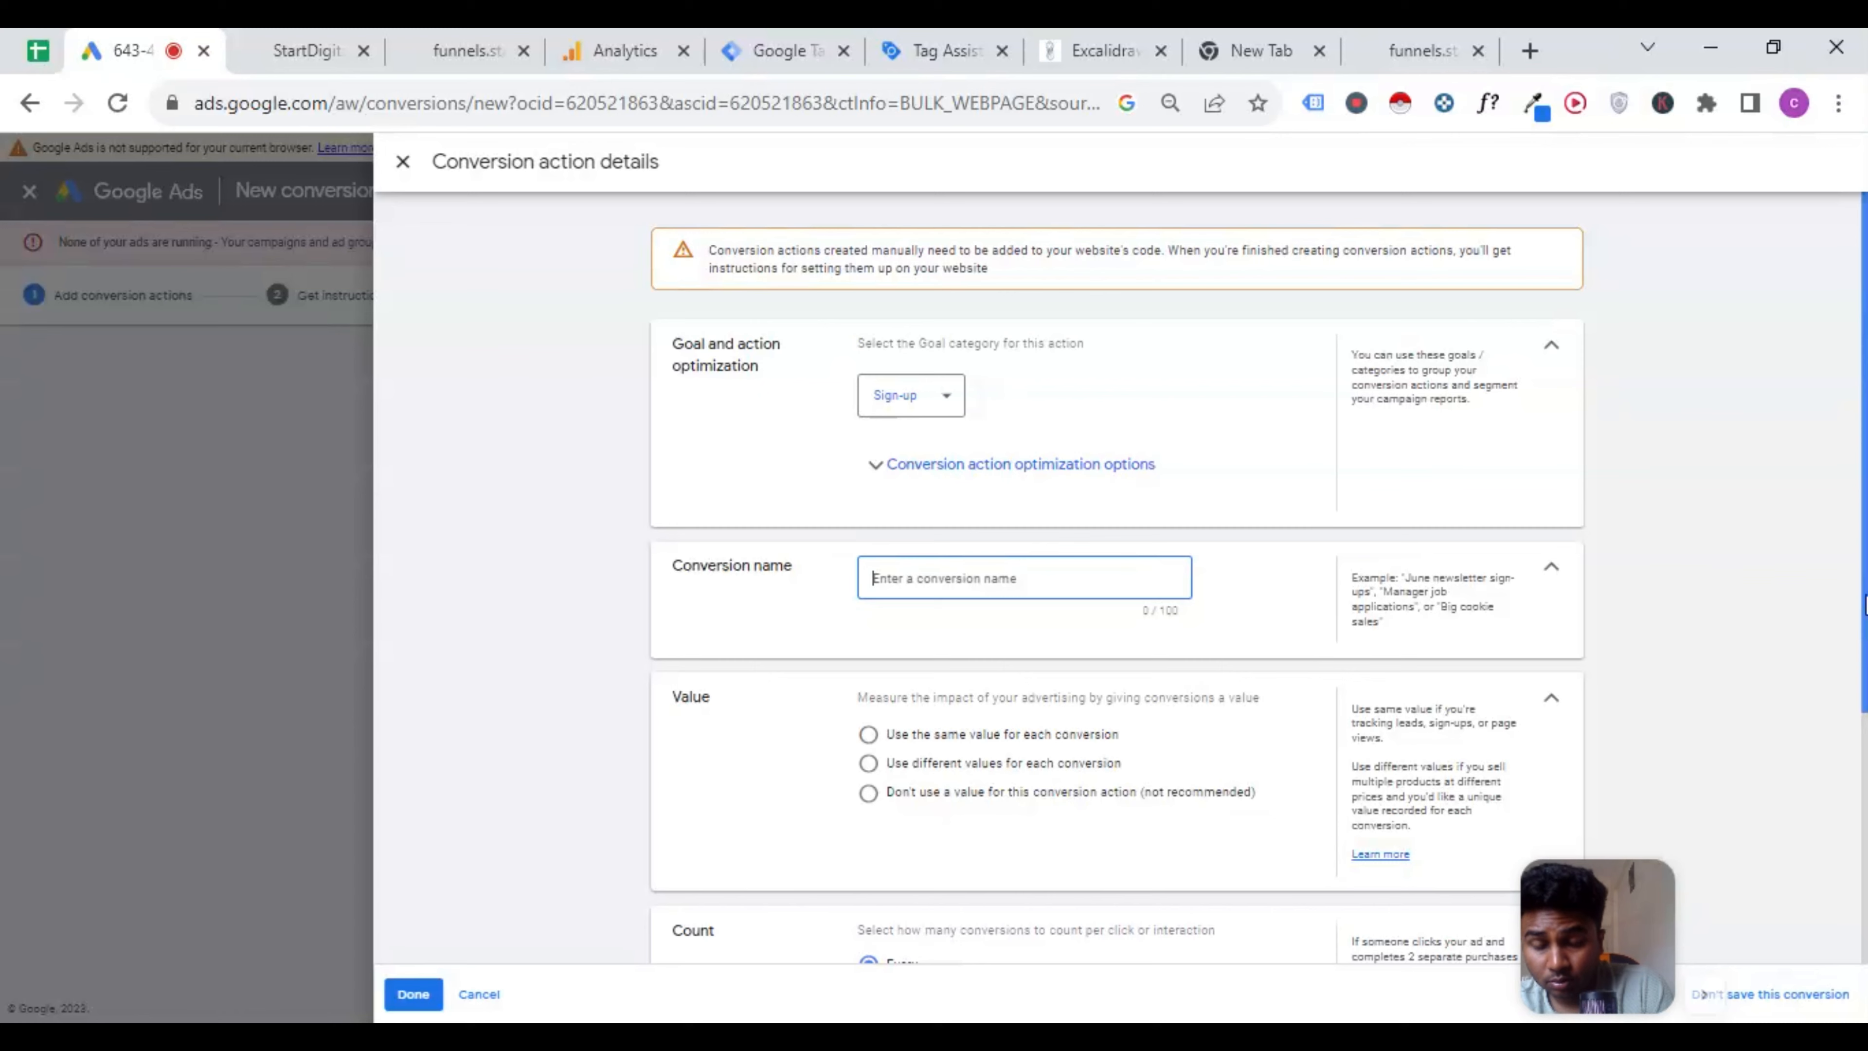
type("Re")
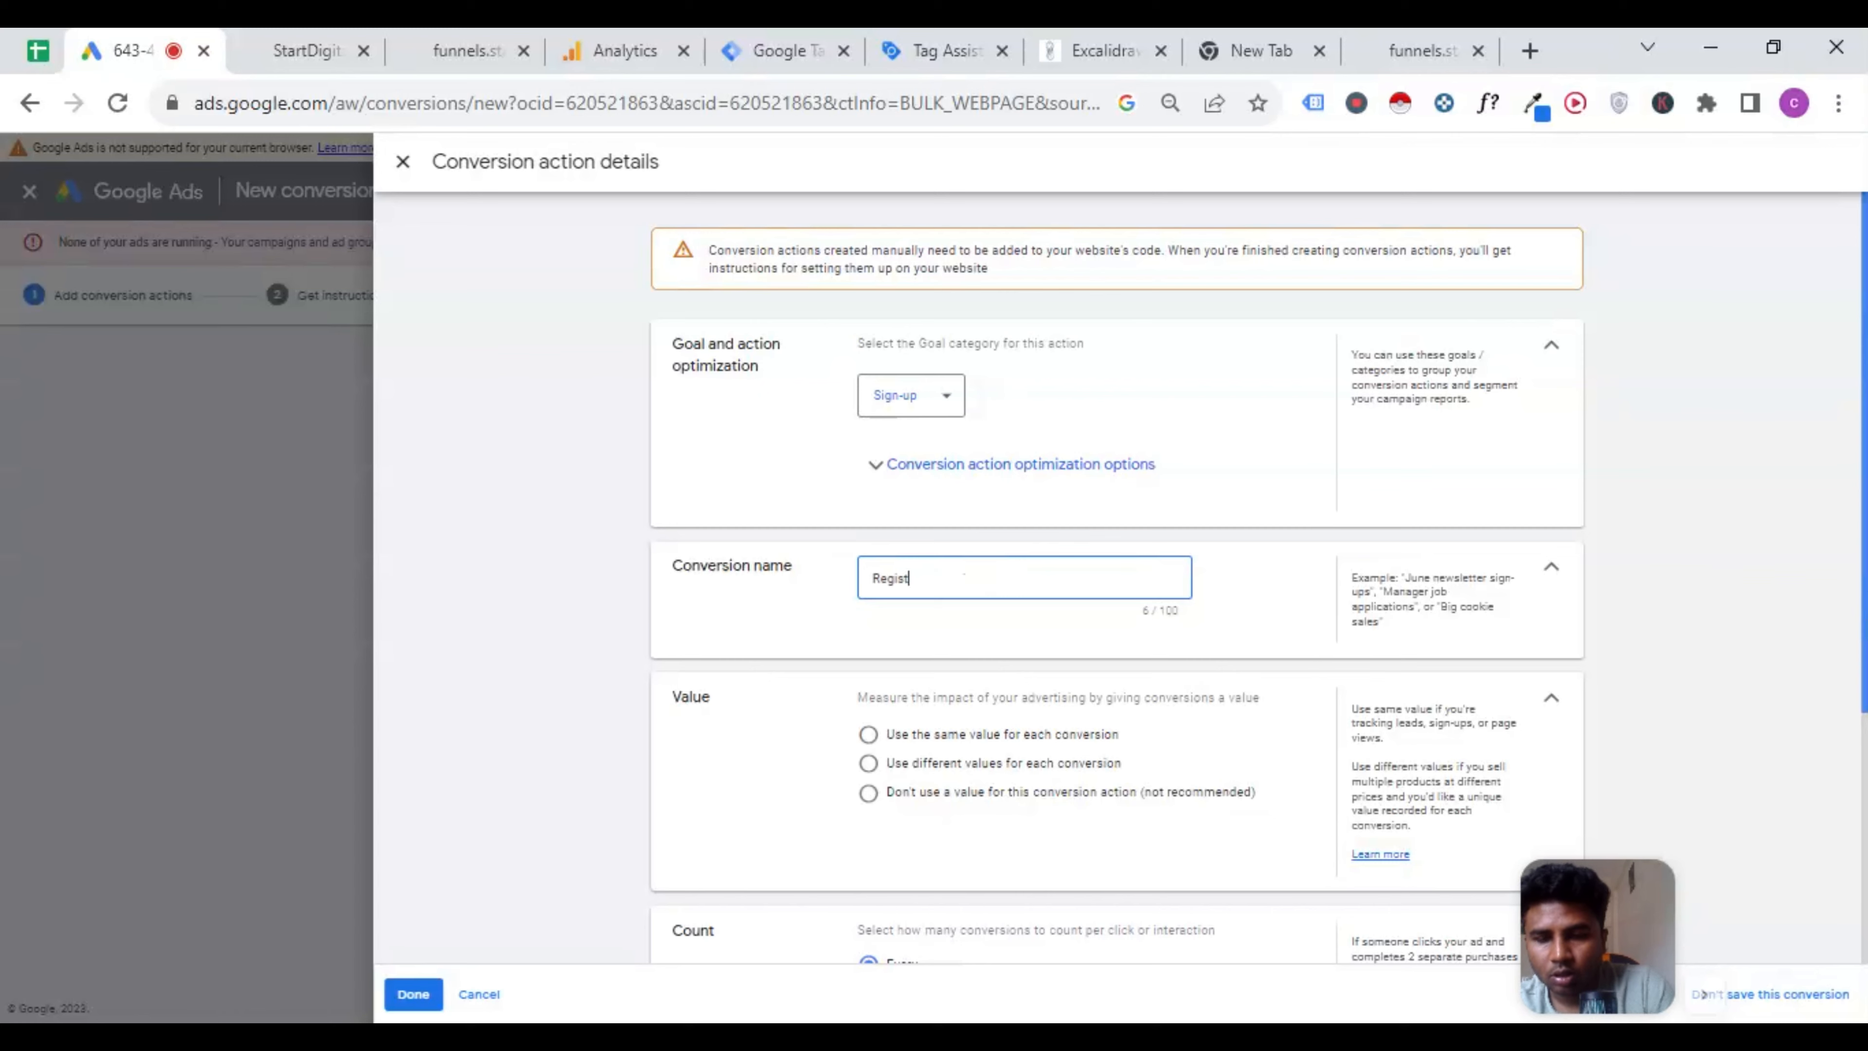
type("gi")
key("BackSpace")
key("BackSpace")
key("BackSpace")
key("BackSpace")
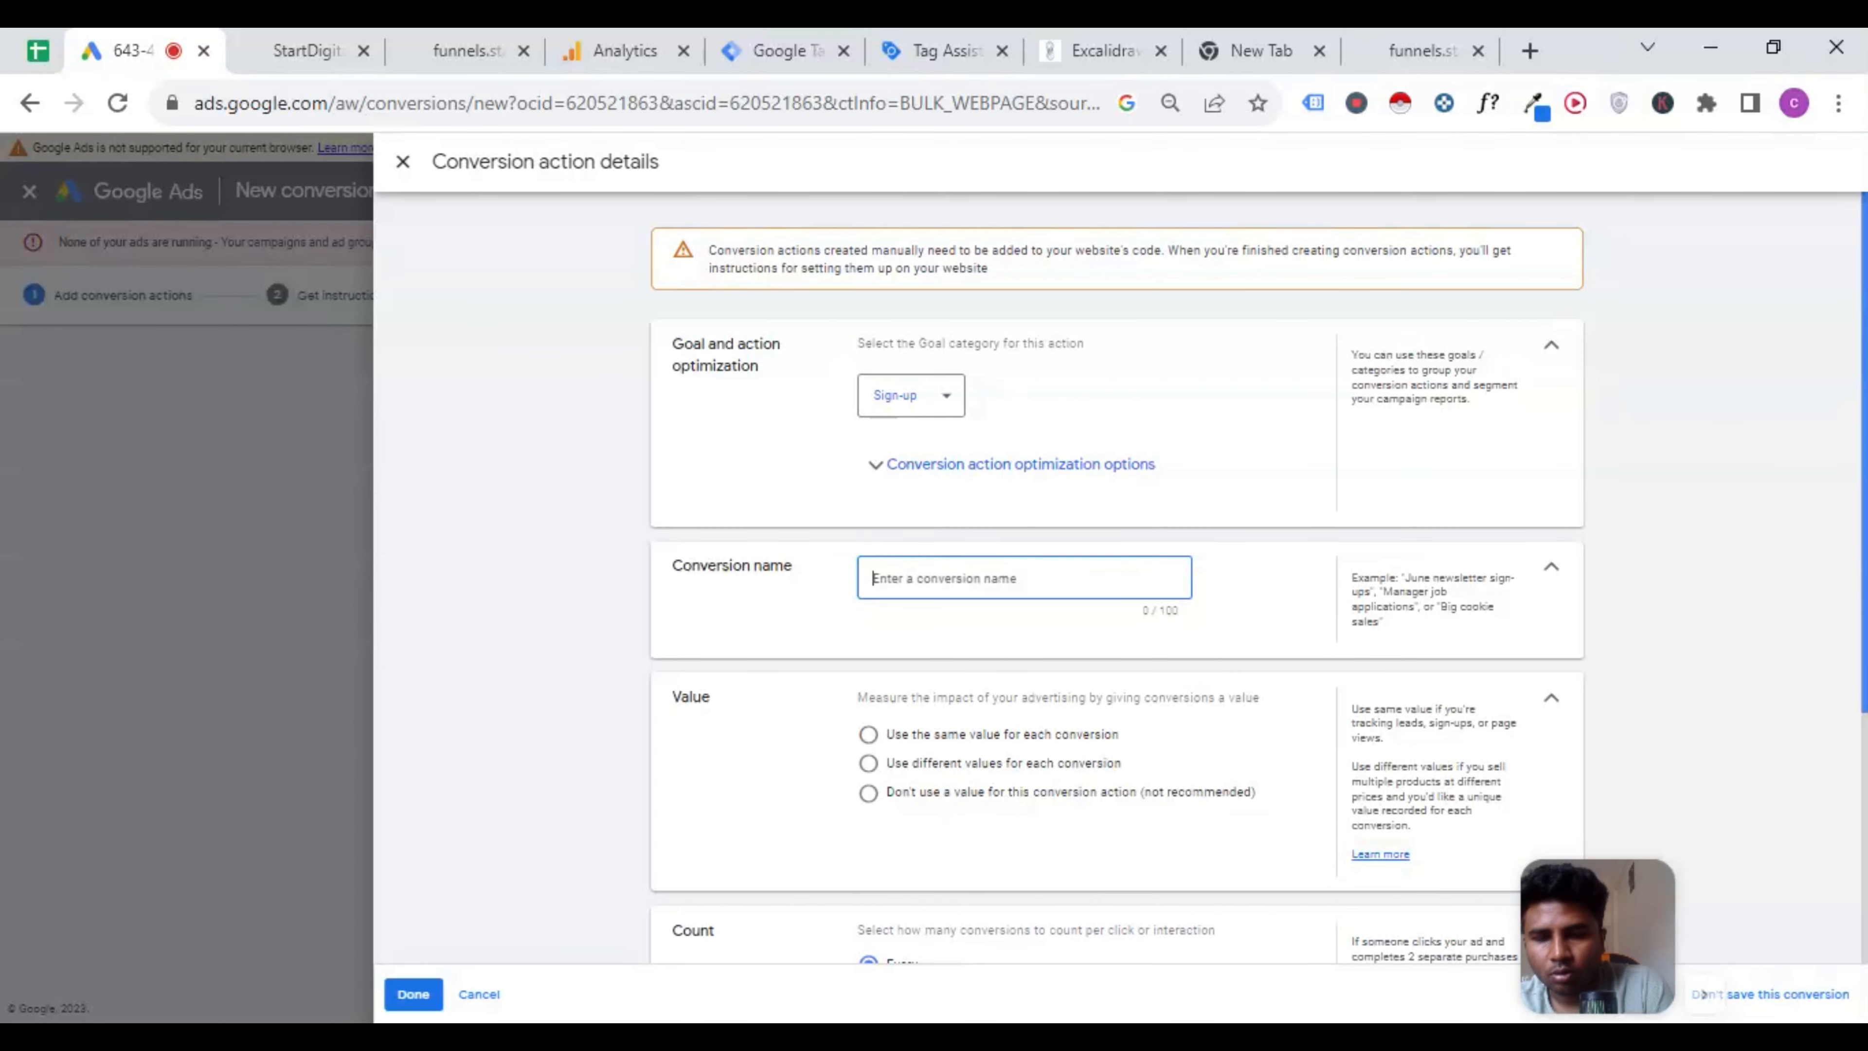
type("Workshop registra")
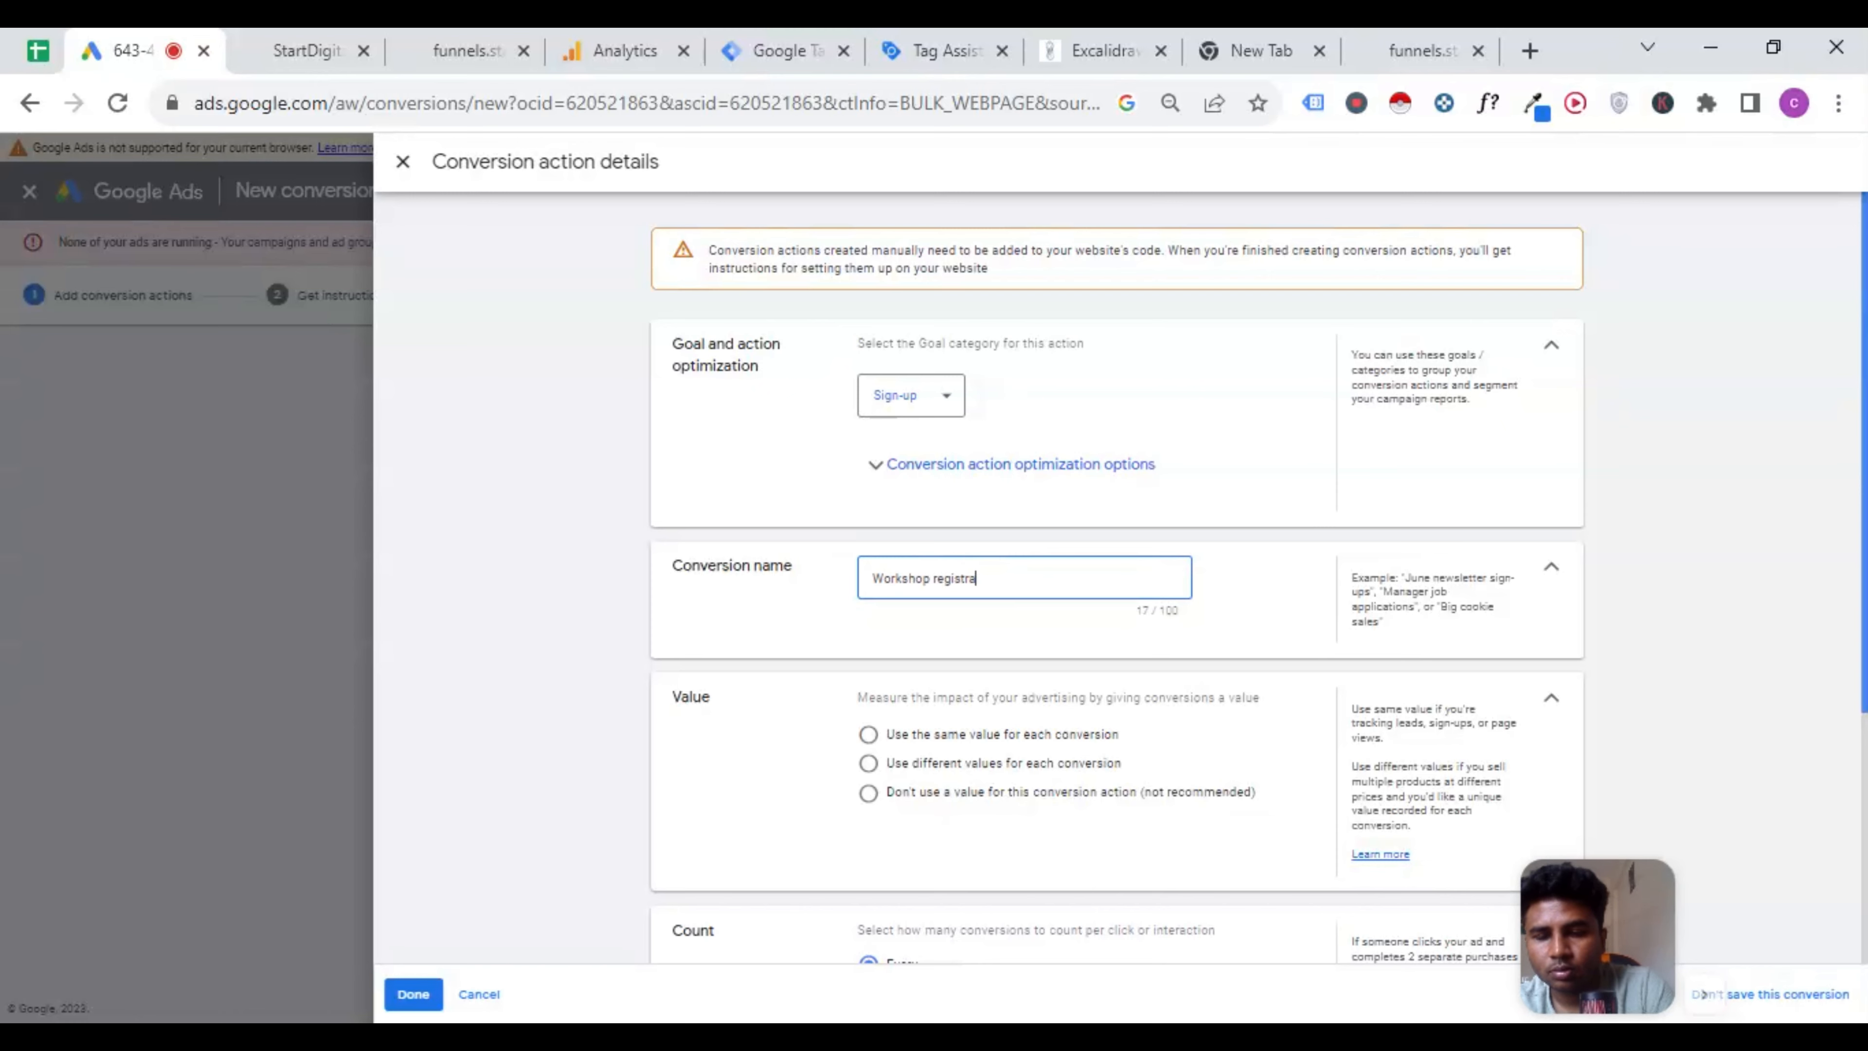
type("tion")
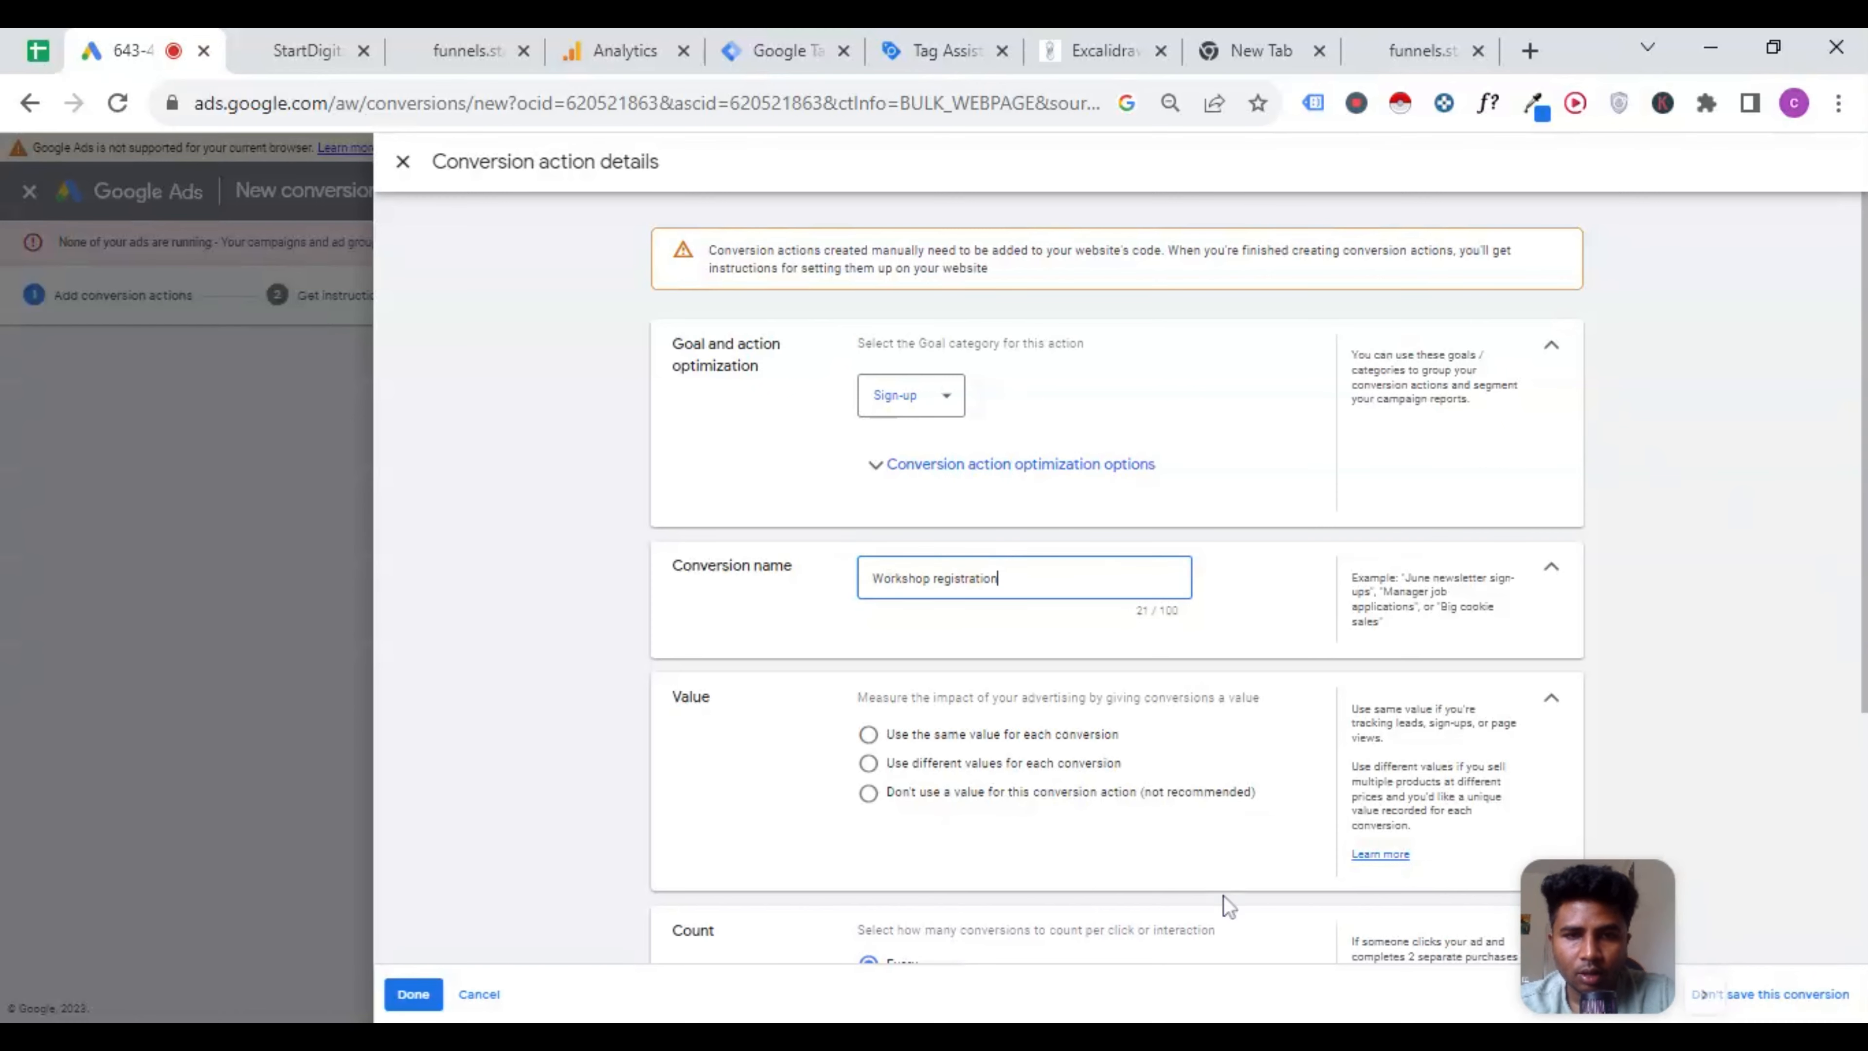
Use the same value for each conversion and set the conversion count to One.
scroll(1047, 844, "down", 2)
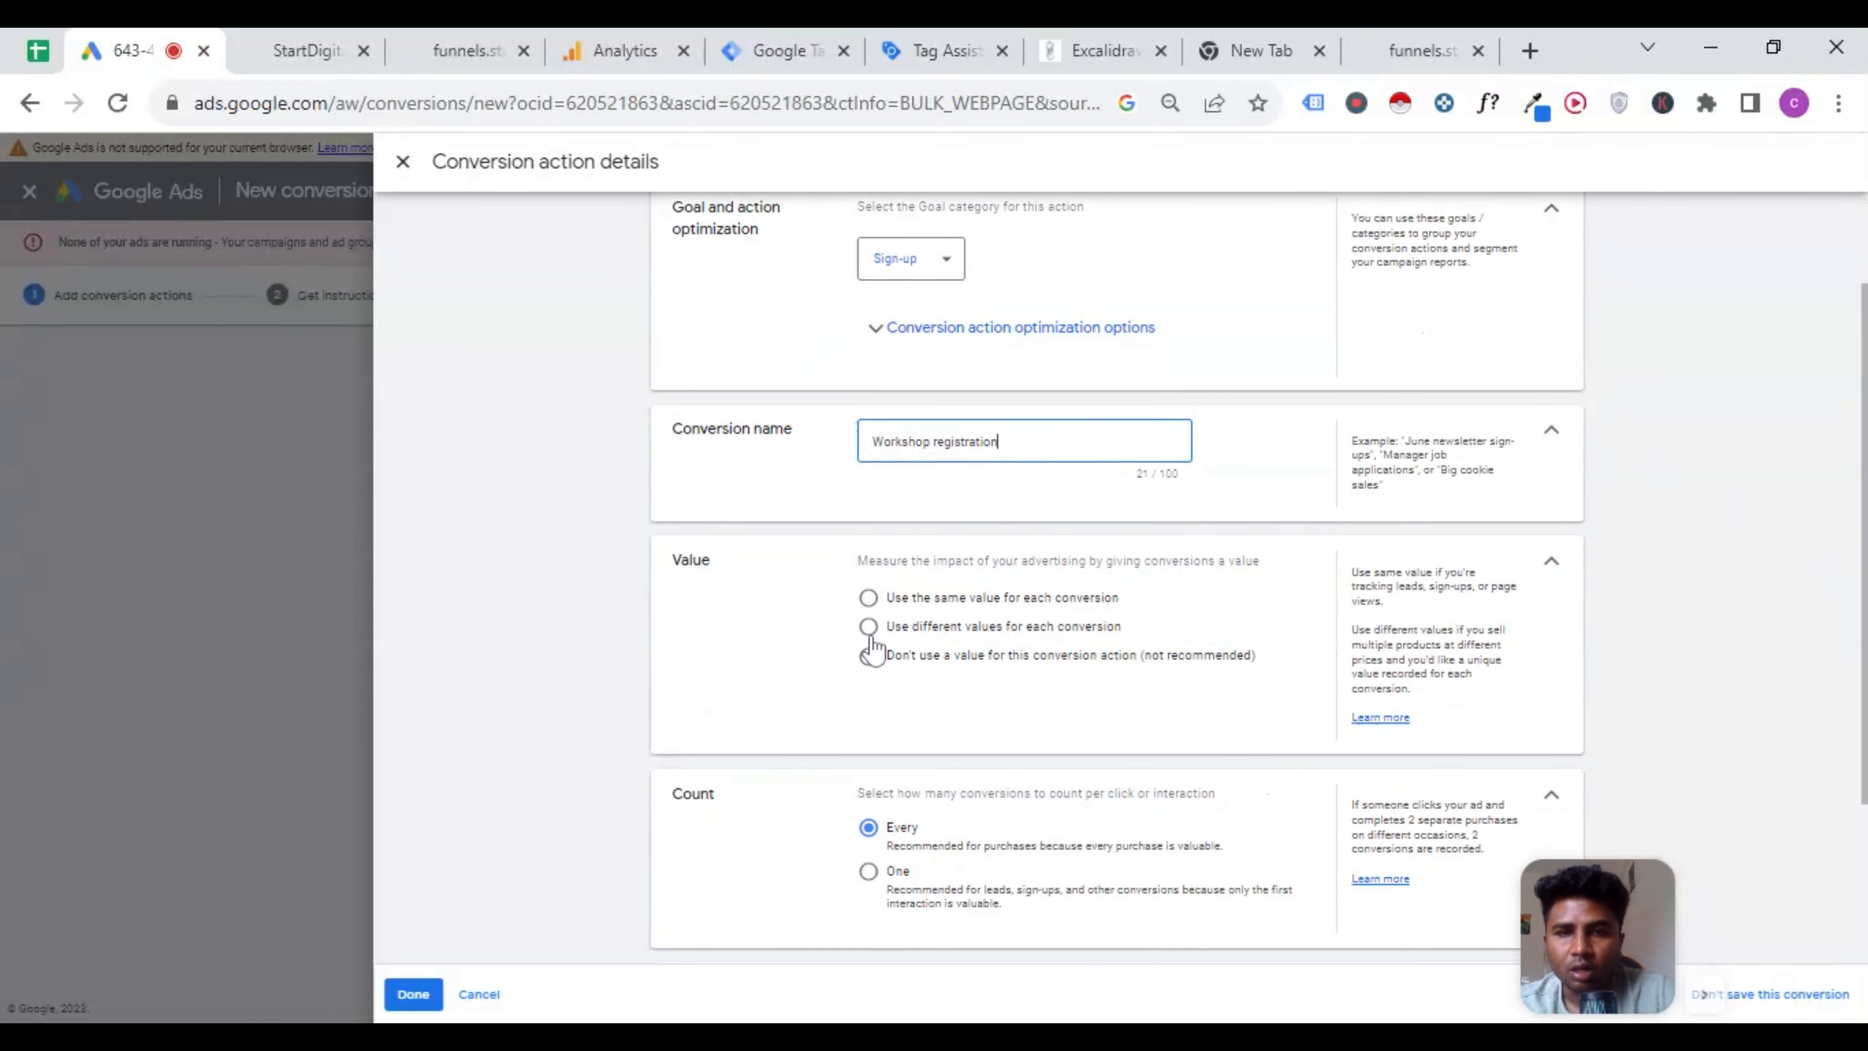
left_click(868, 597)
scroll(1071, 659, "down", 4)
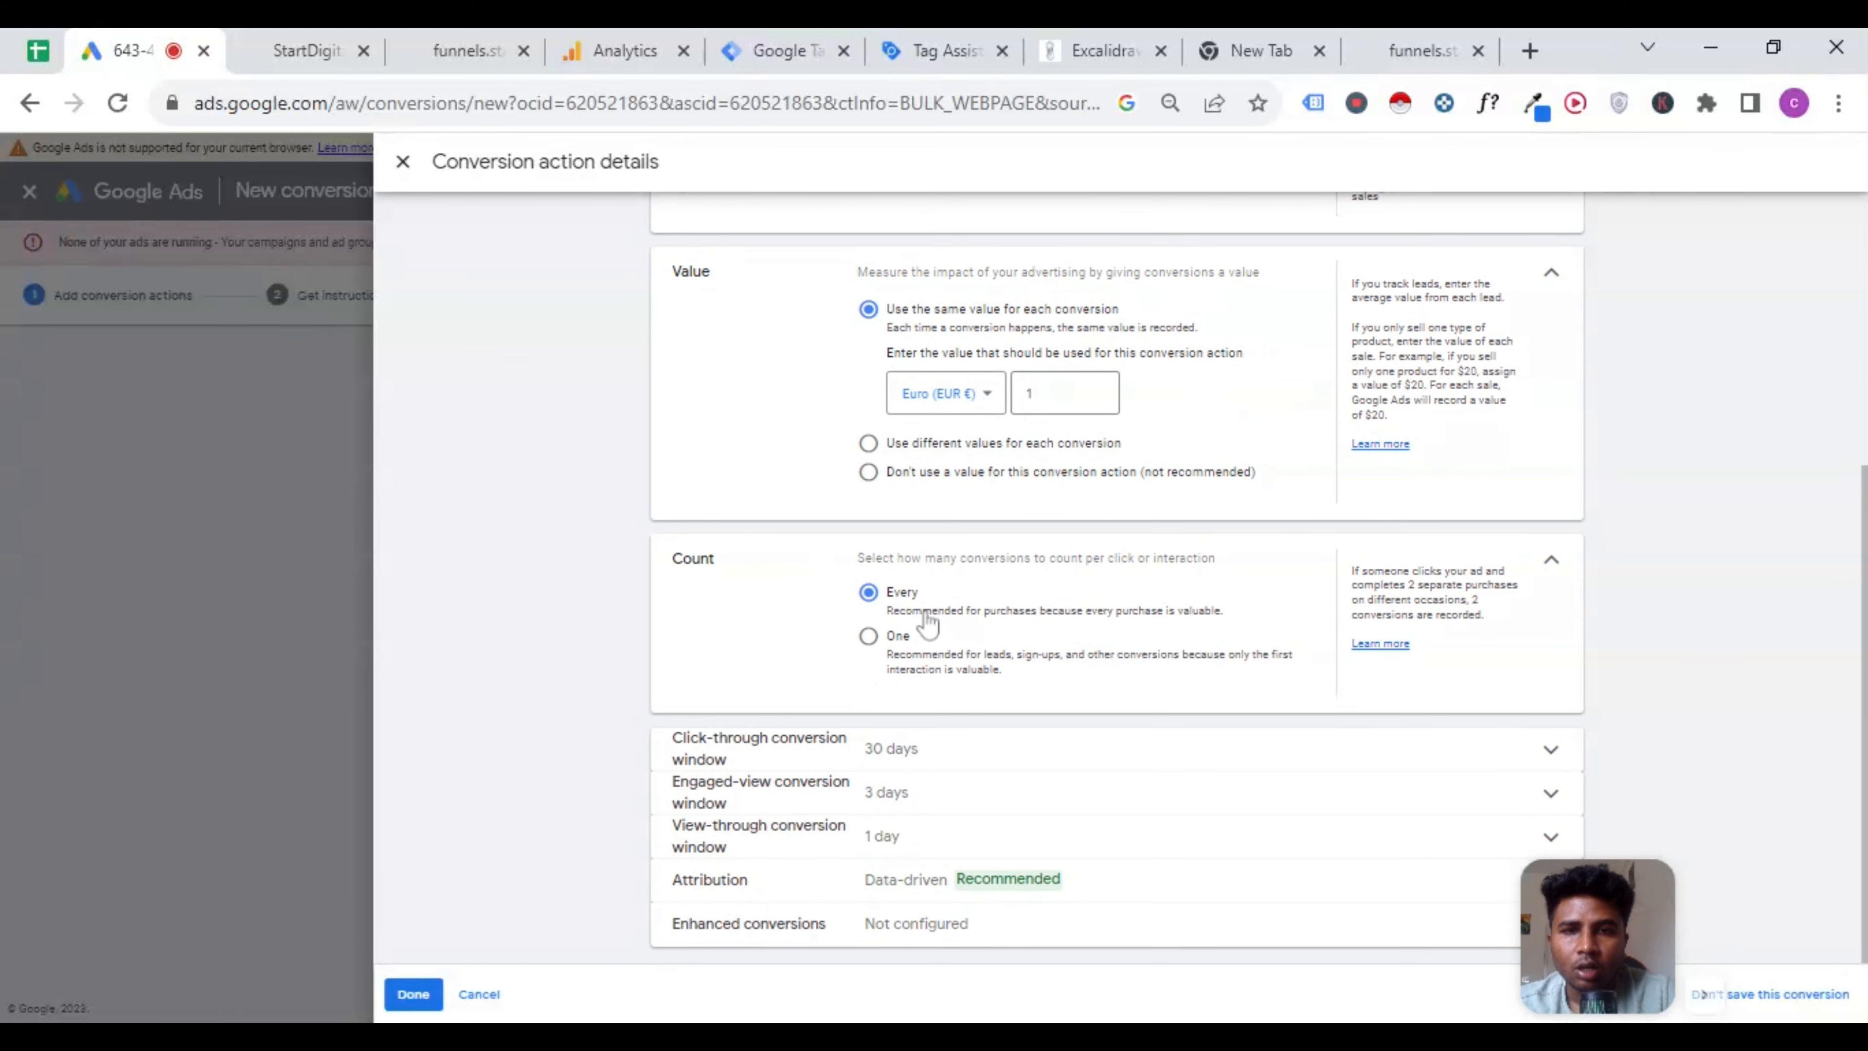
left_click(868, 636)
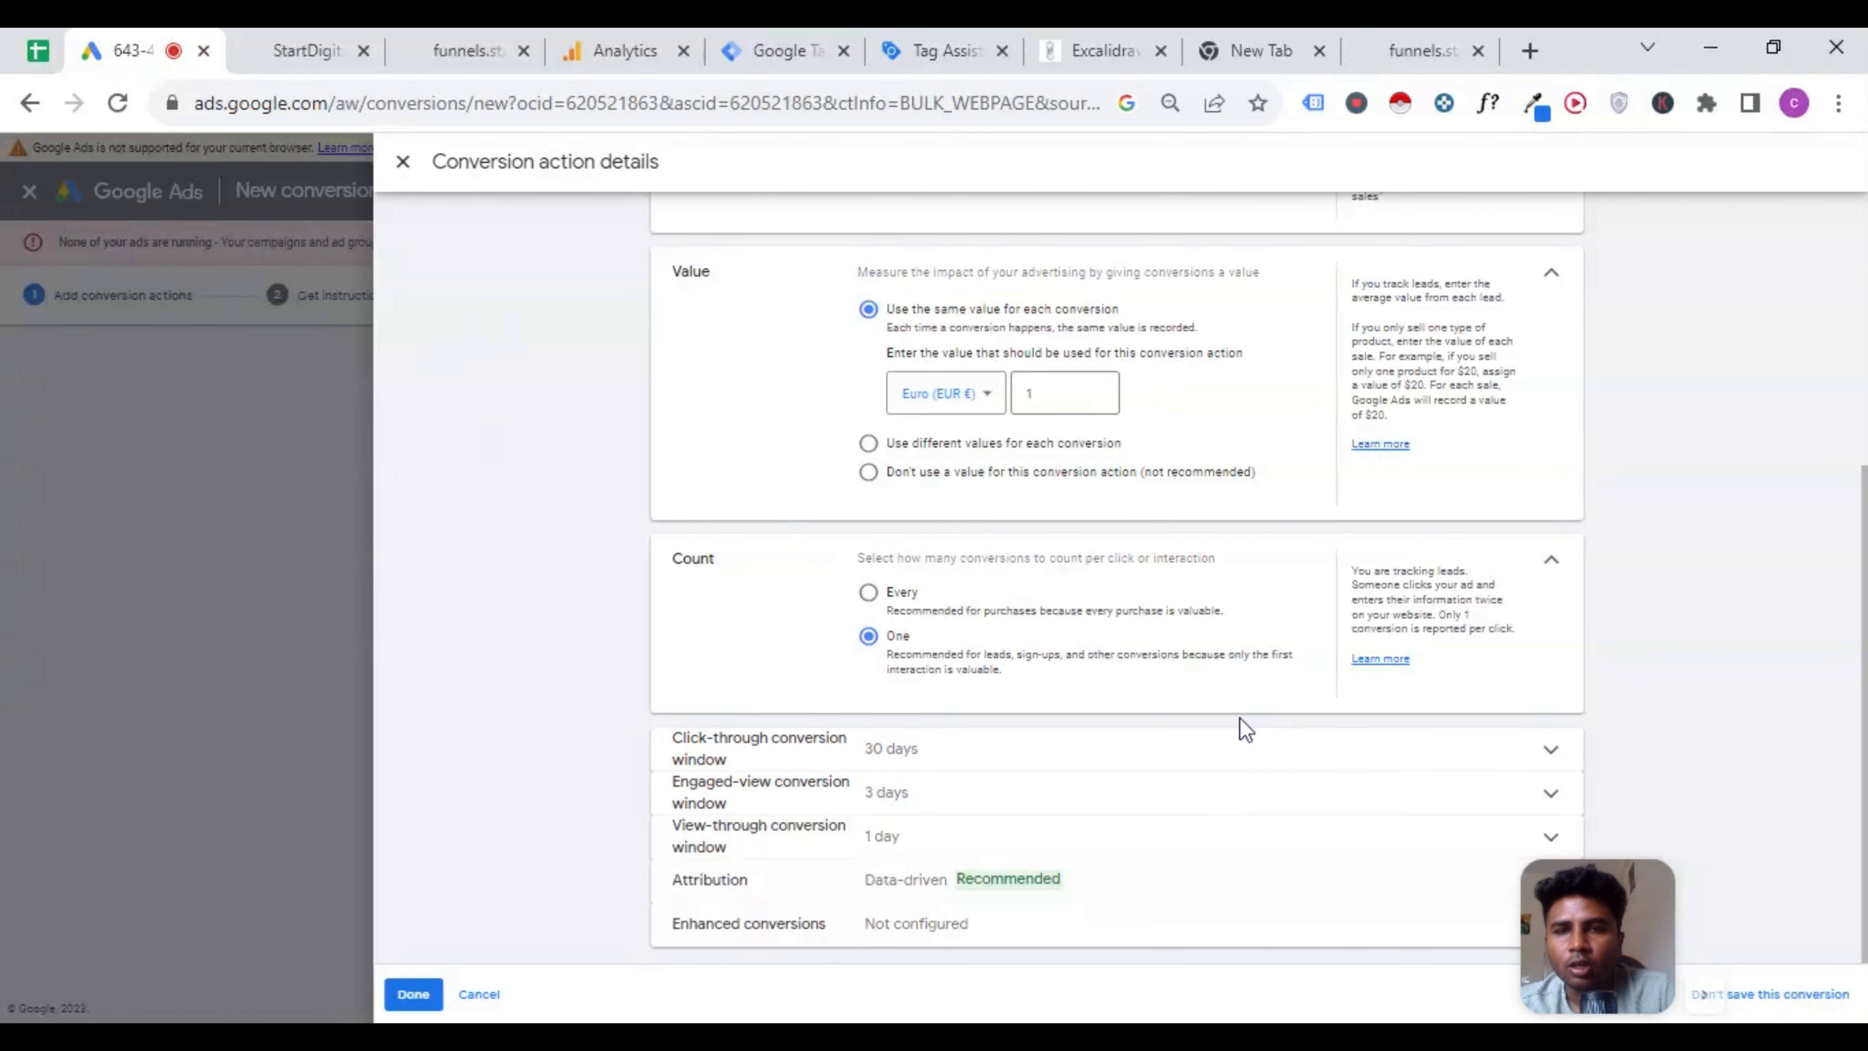
Set the click-through conversion window to 90 days and finish the conversion action details.
left_click(941, 751)
scroll(981, 633, "down", 2)
left_click(927, 681)
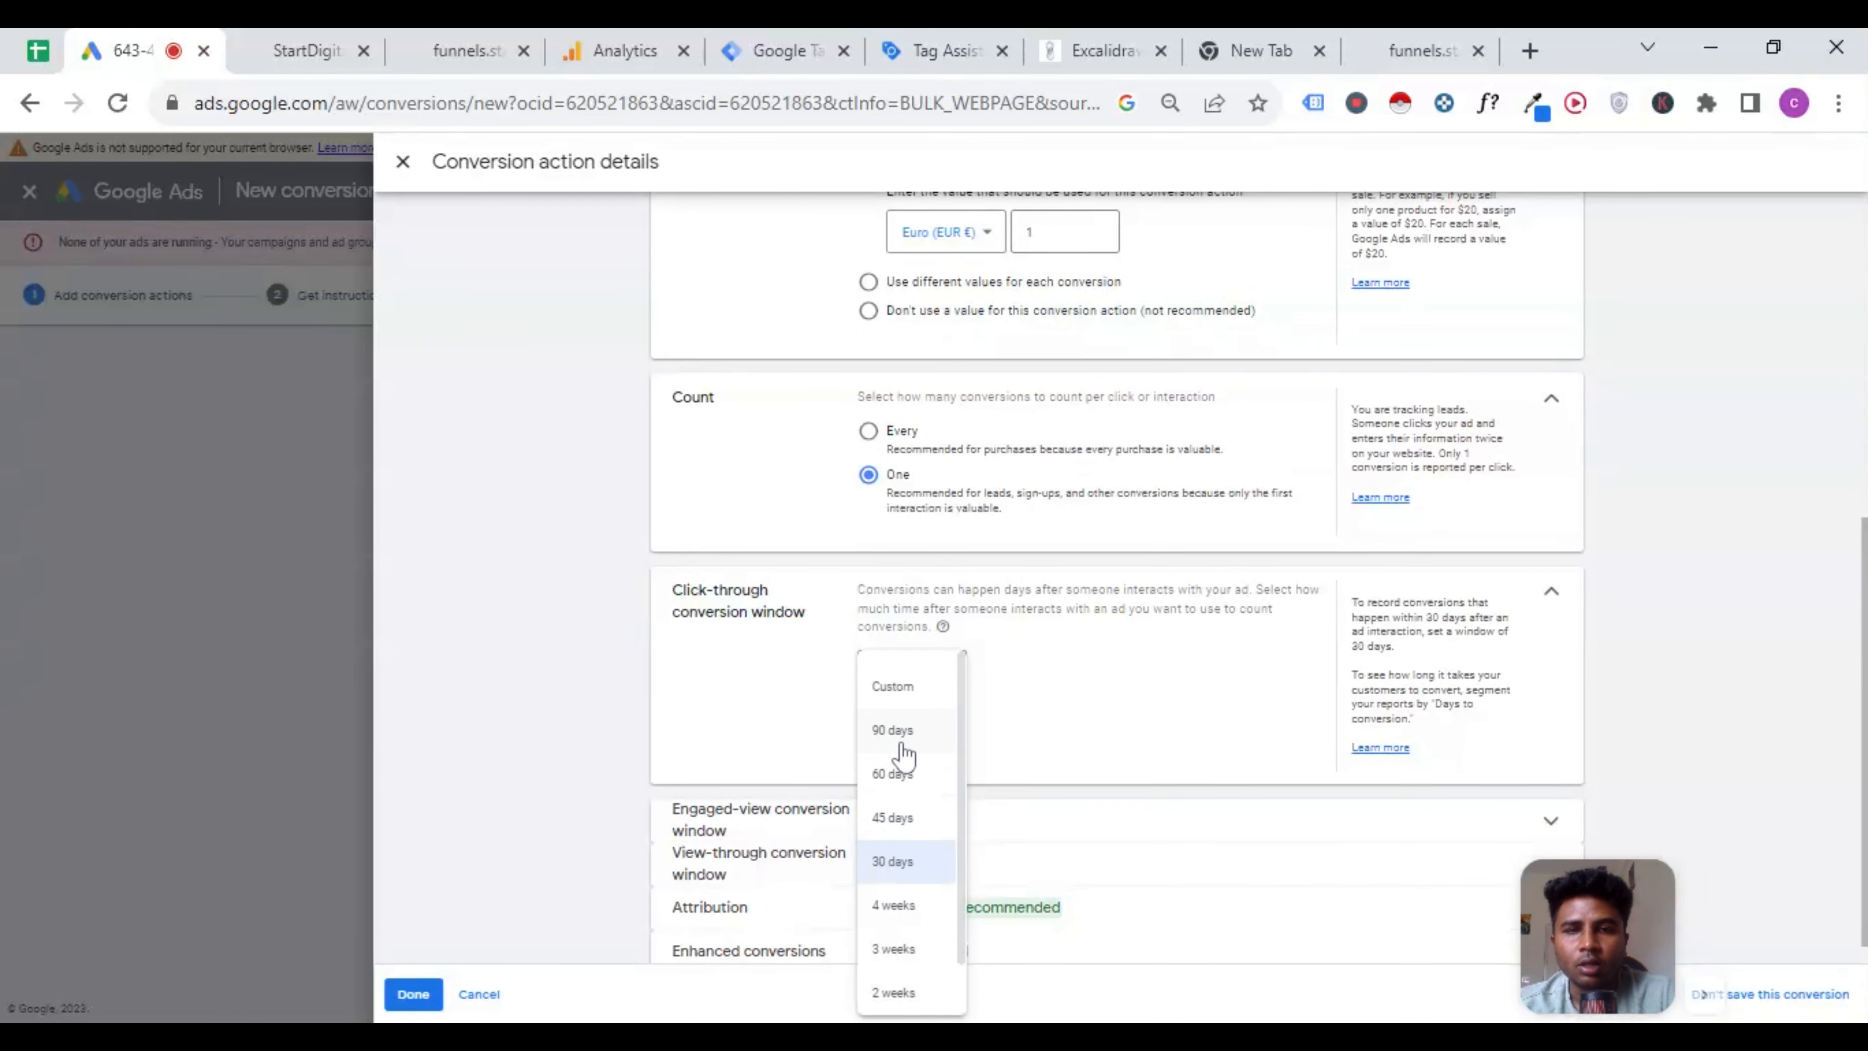
left_click(904, 751)
scroll(1113, 701, "down", 1)
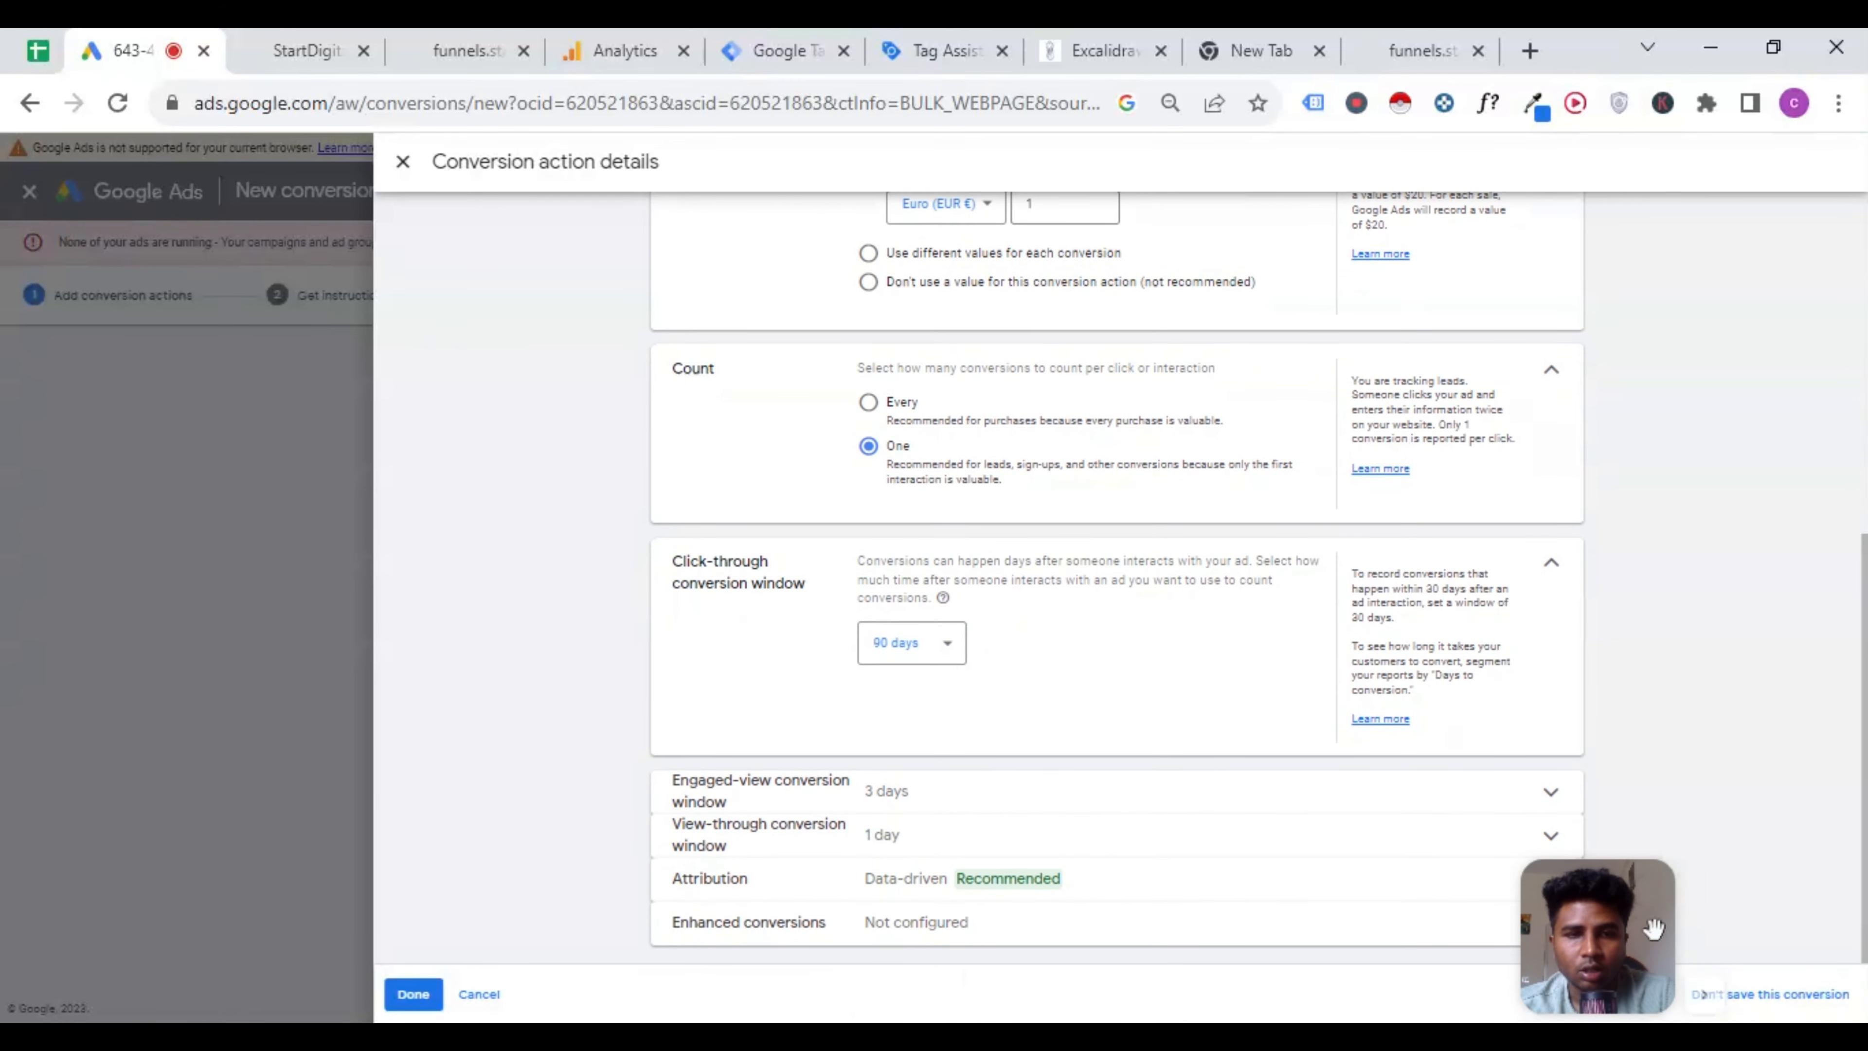
left_click_drag(1653, 929, 225, 615)
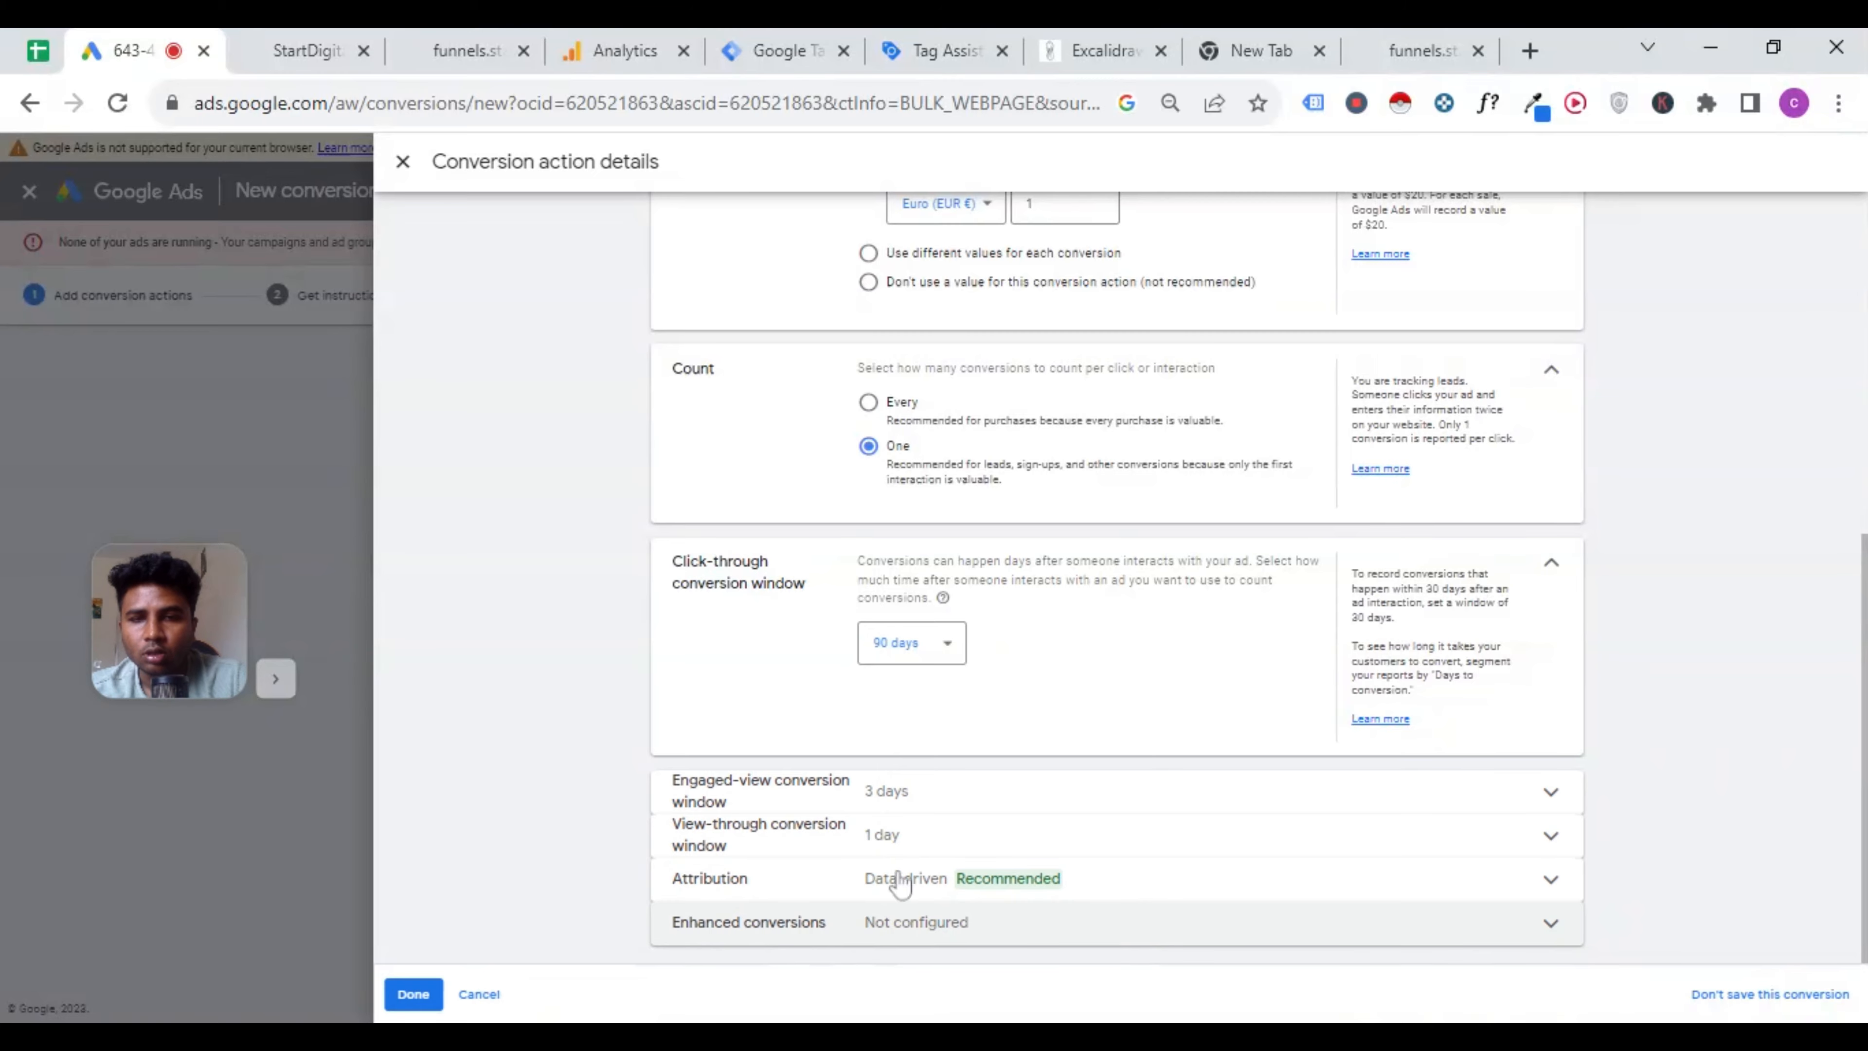
left_click(412, 1001)
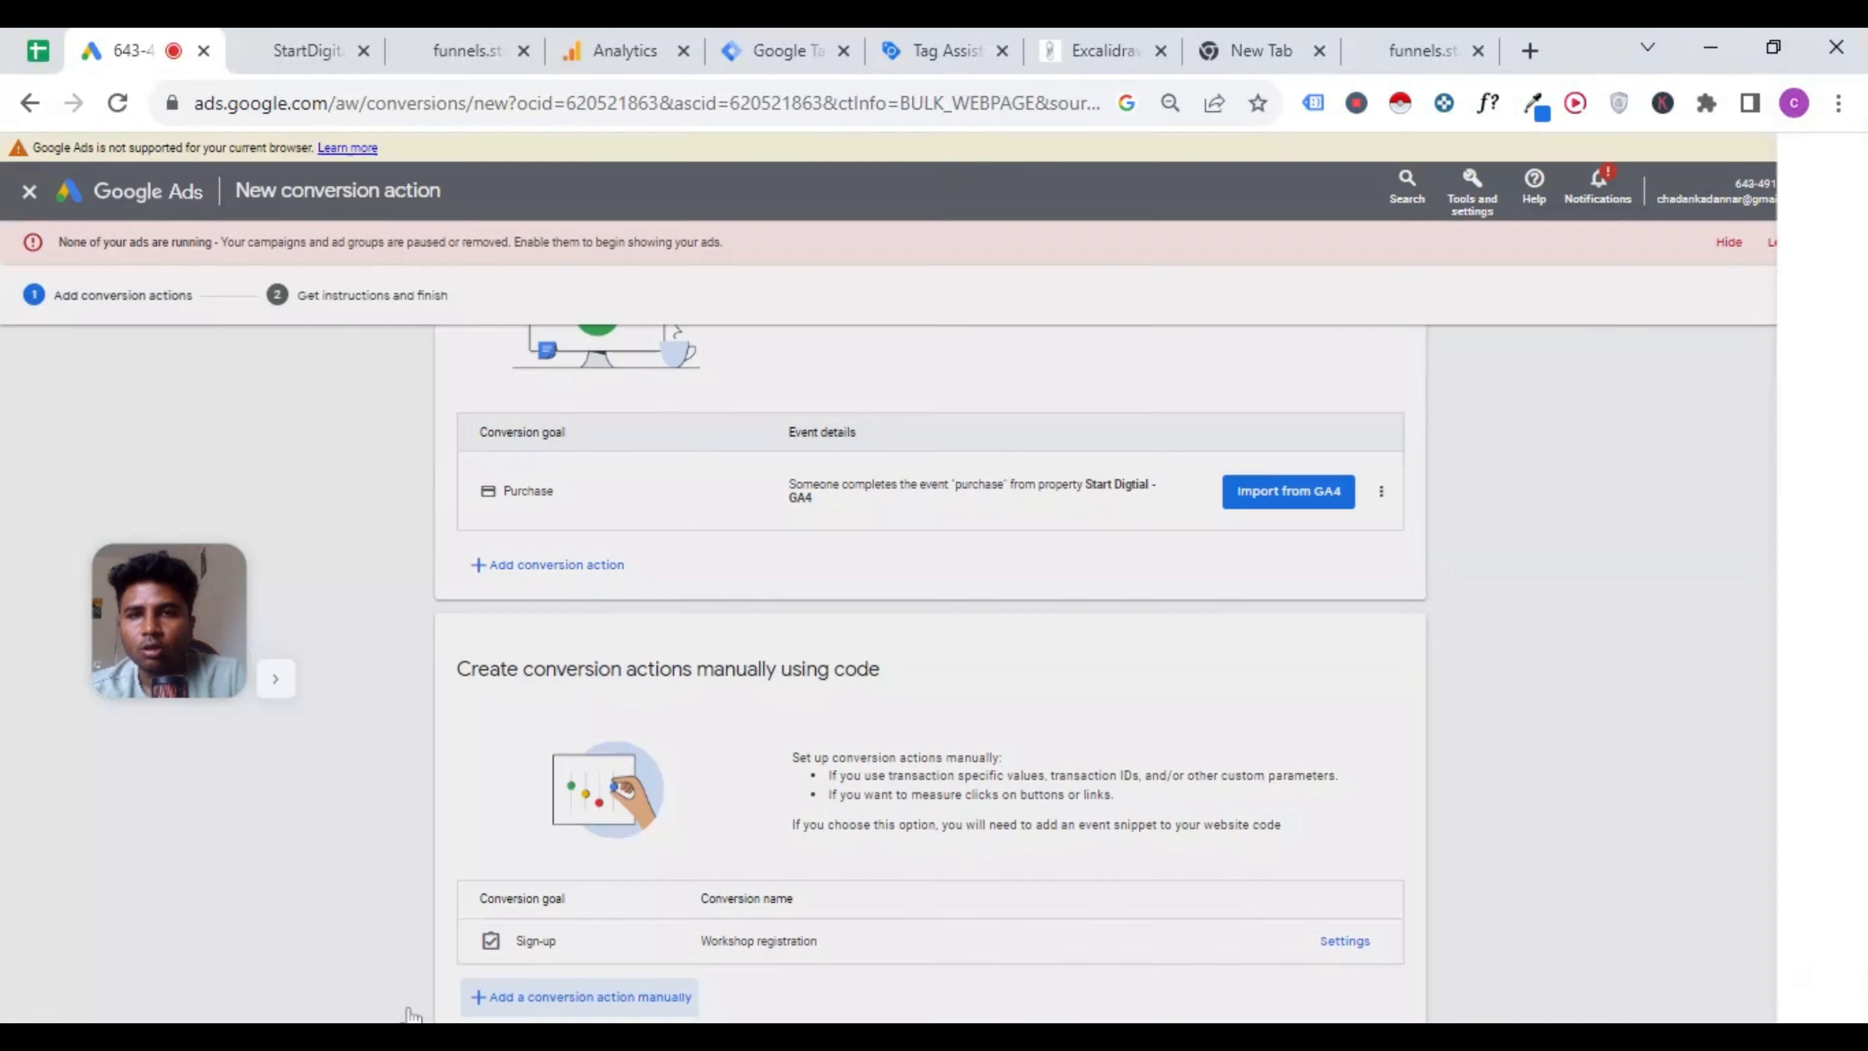
Save the conversion actions and show the setup instructions for Google Tag Manager.
scroll(1066, 677, "down", 1)
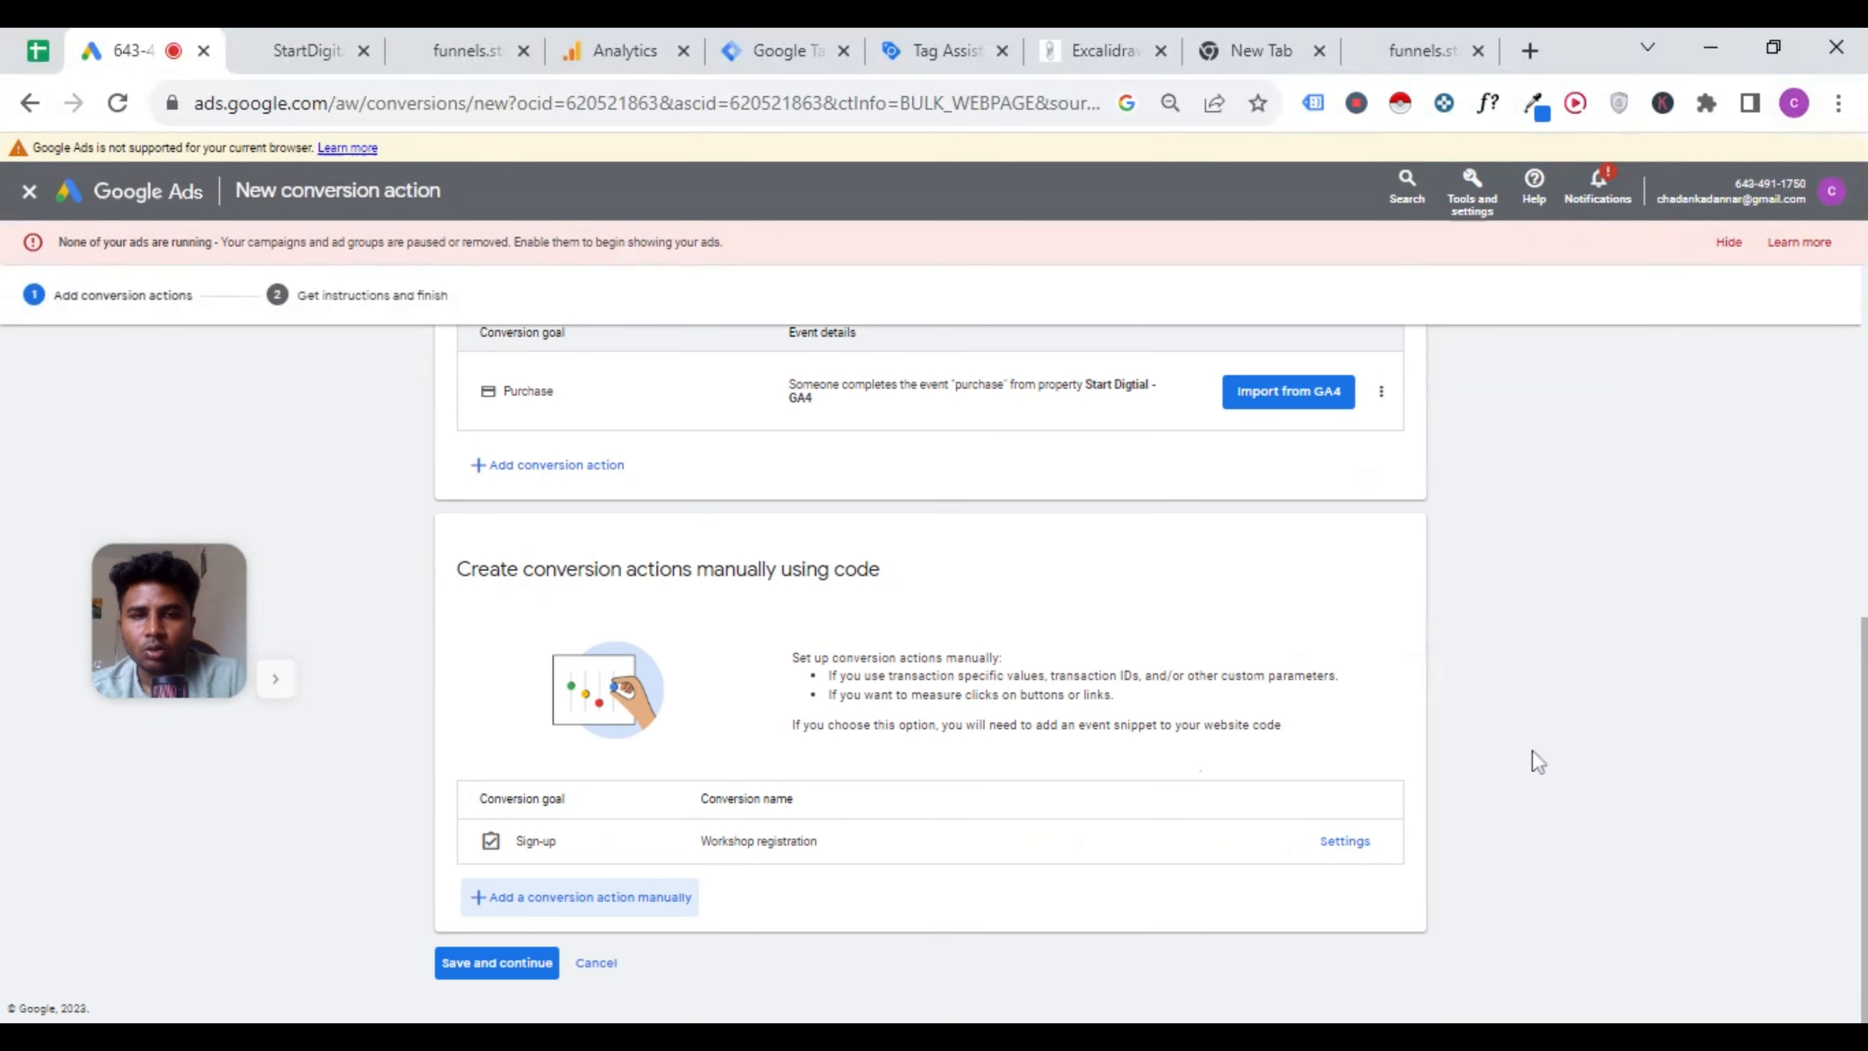
left_click(514, 968)
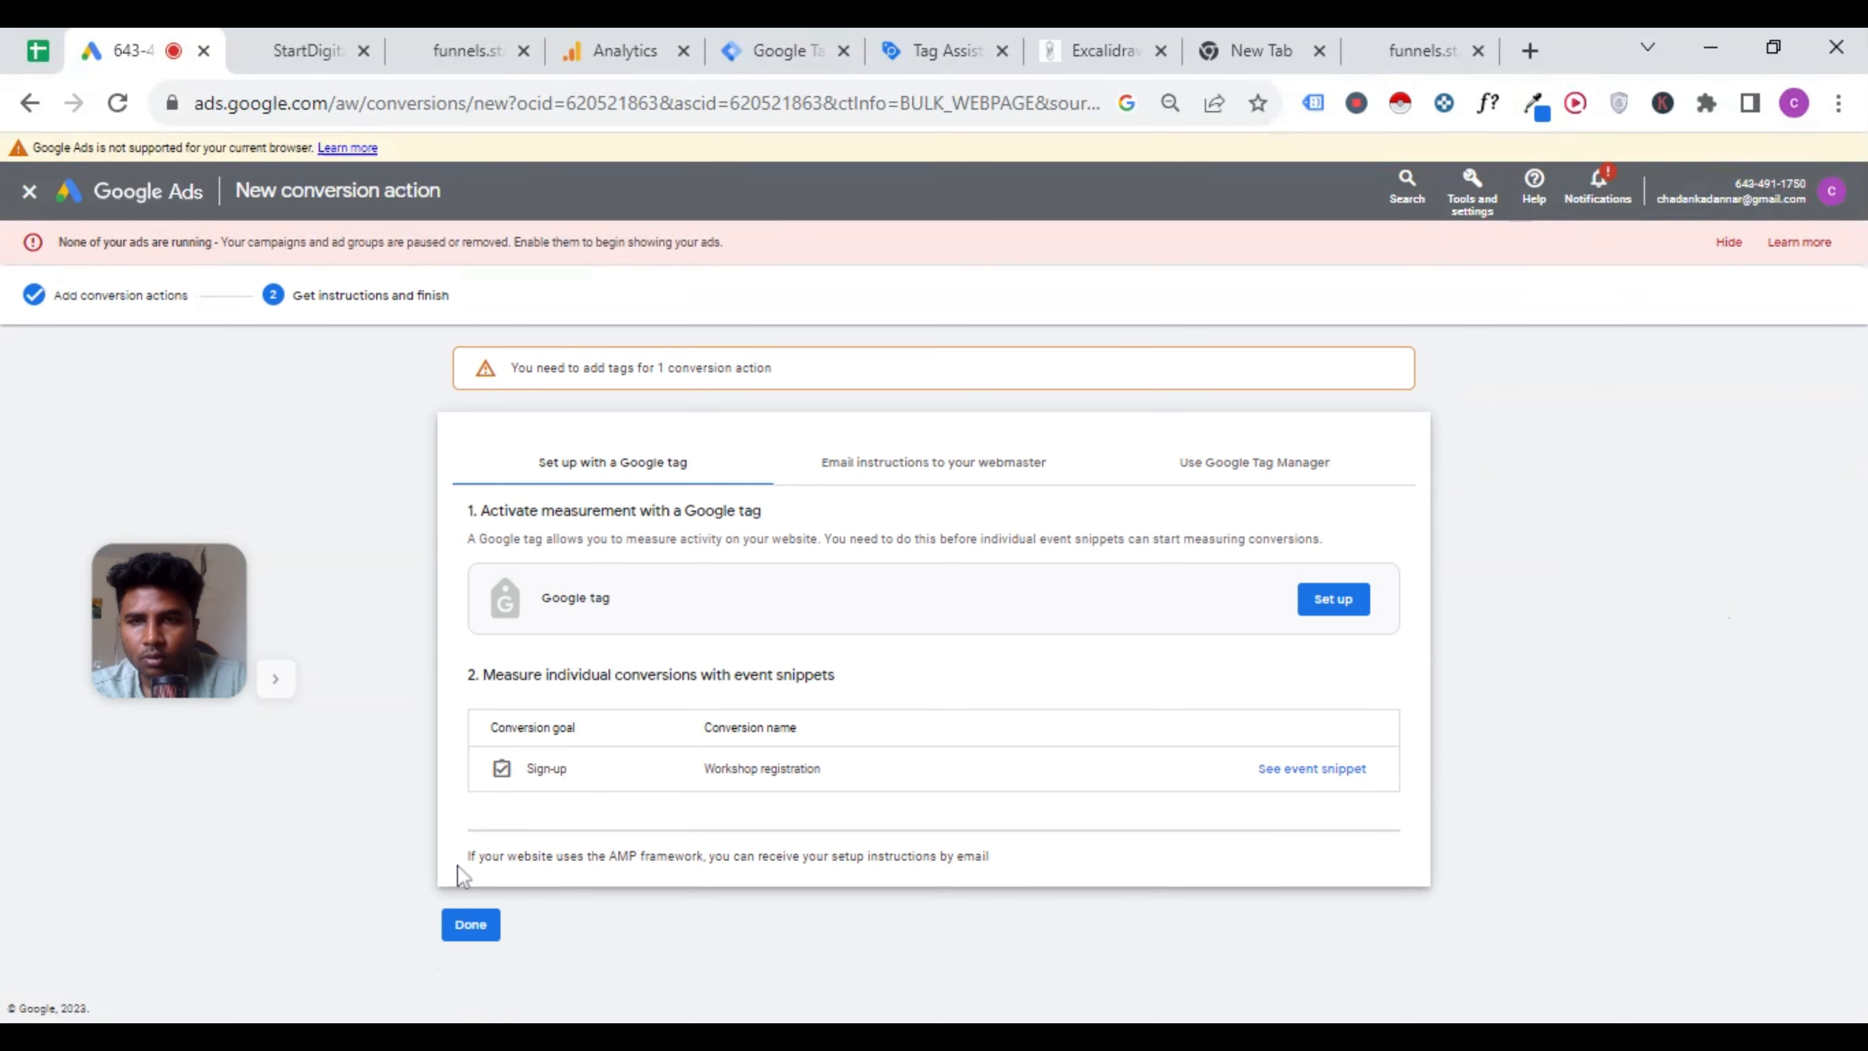
left_click(1223, 478)
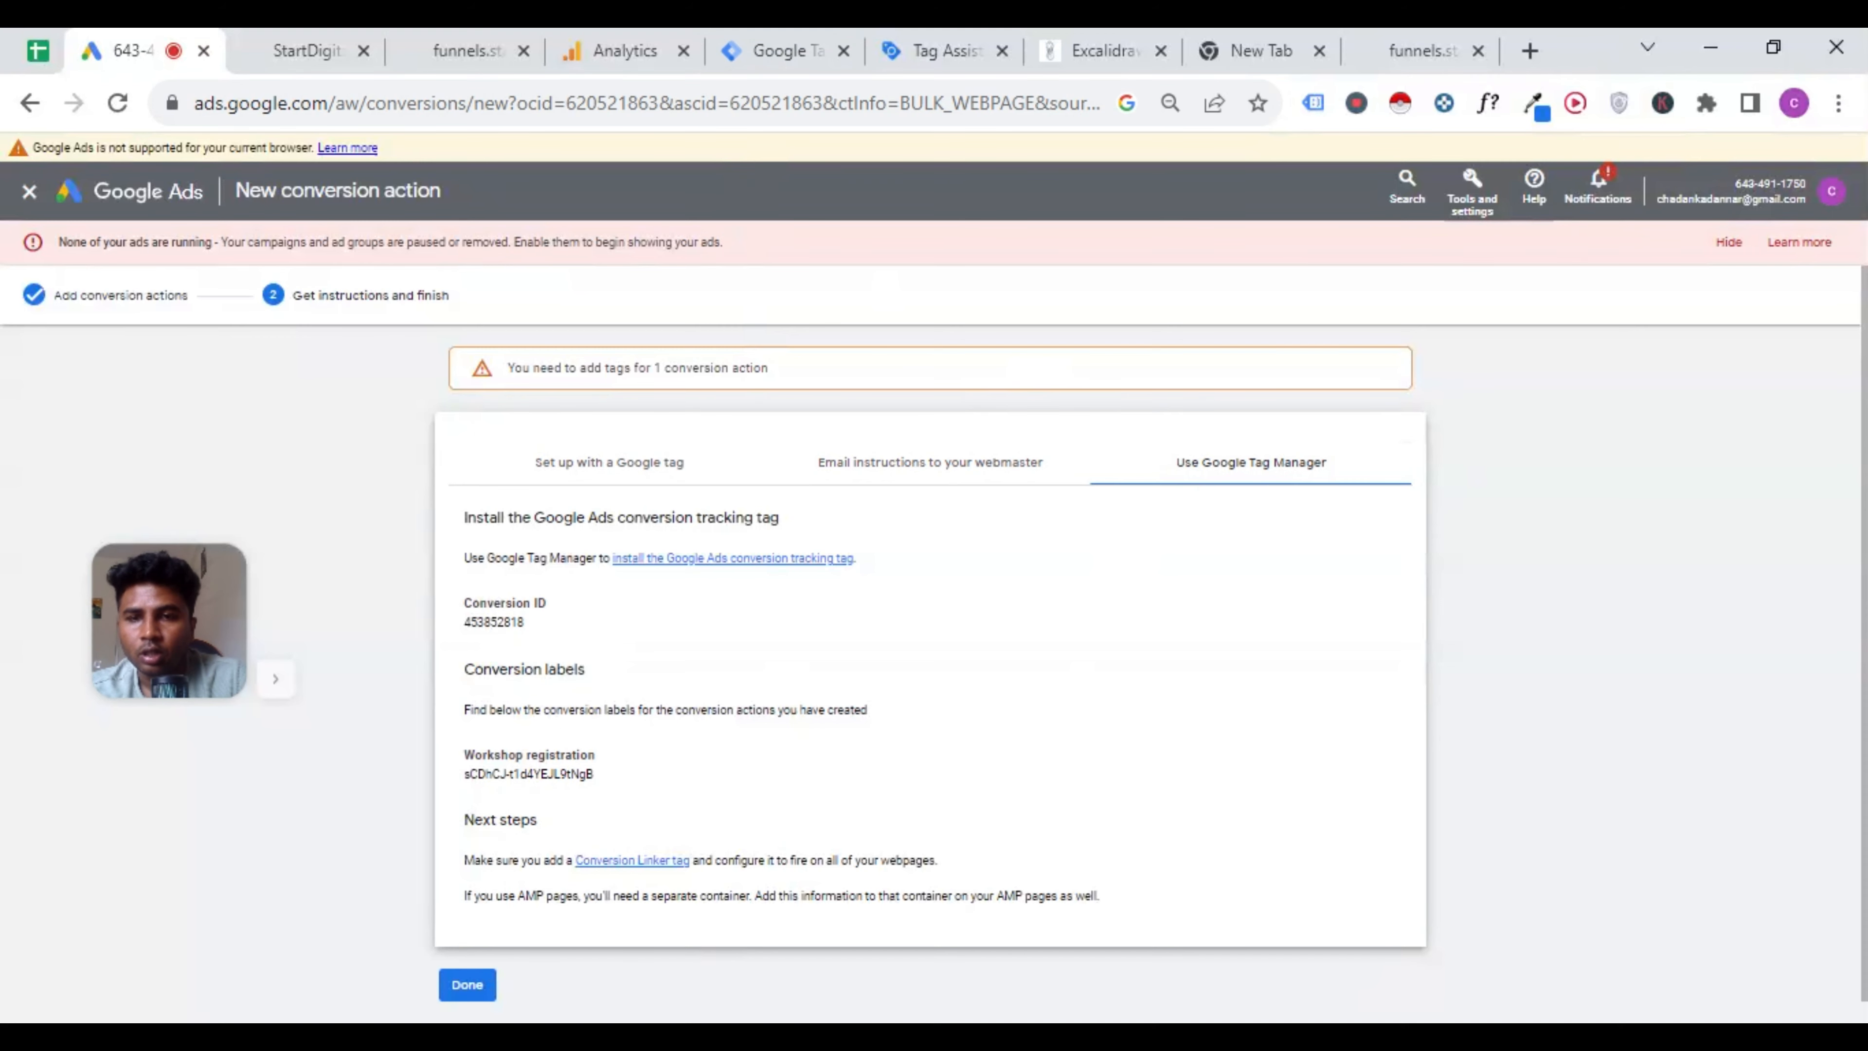
Switch to Tag Manager and create a new tag of type Google Ads Conversion Tracking in the workspace.
left_click(778, 65)
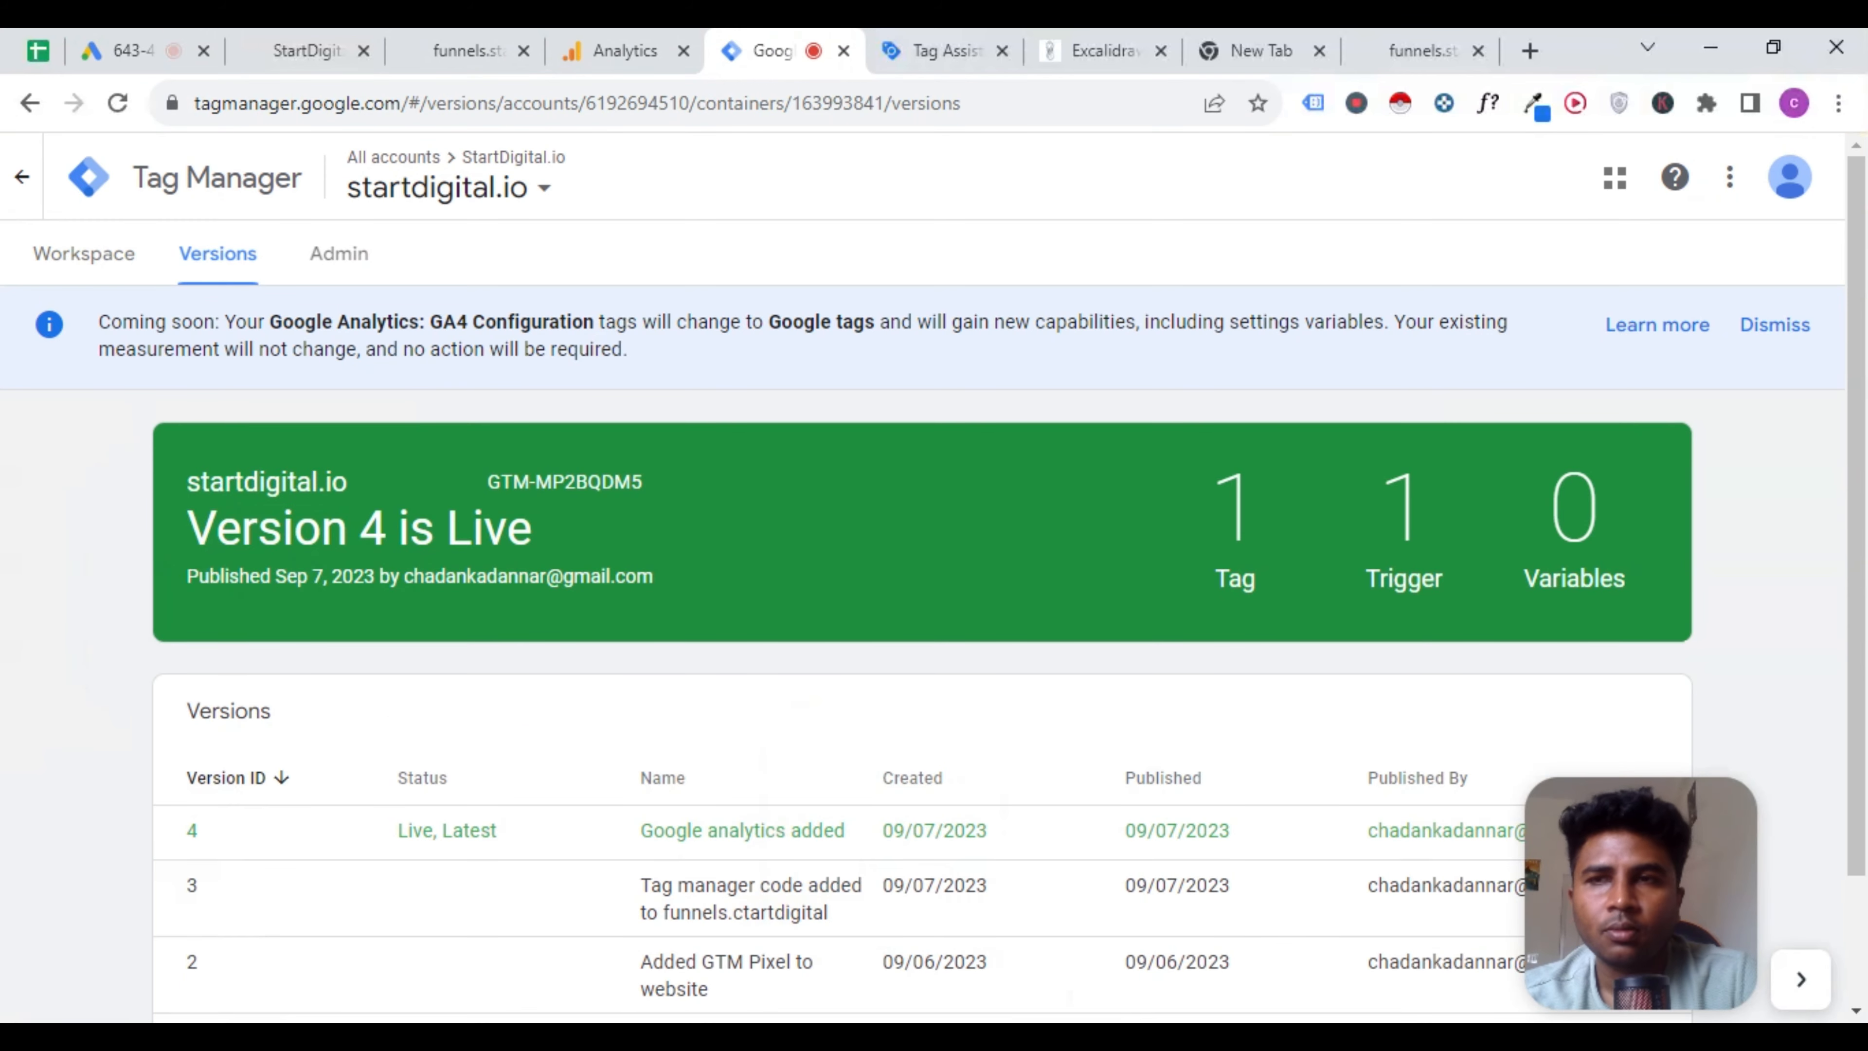
left_click(83, 253)
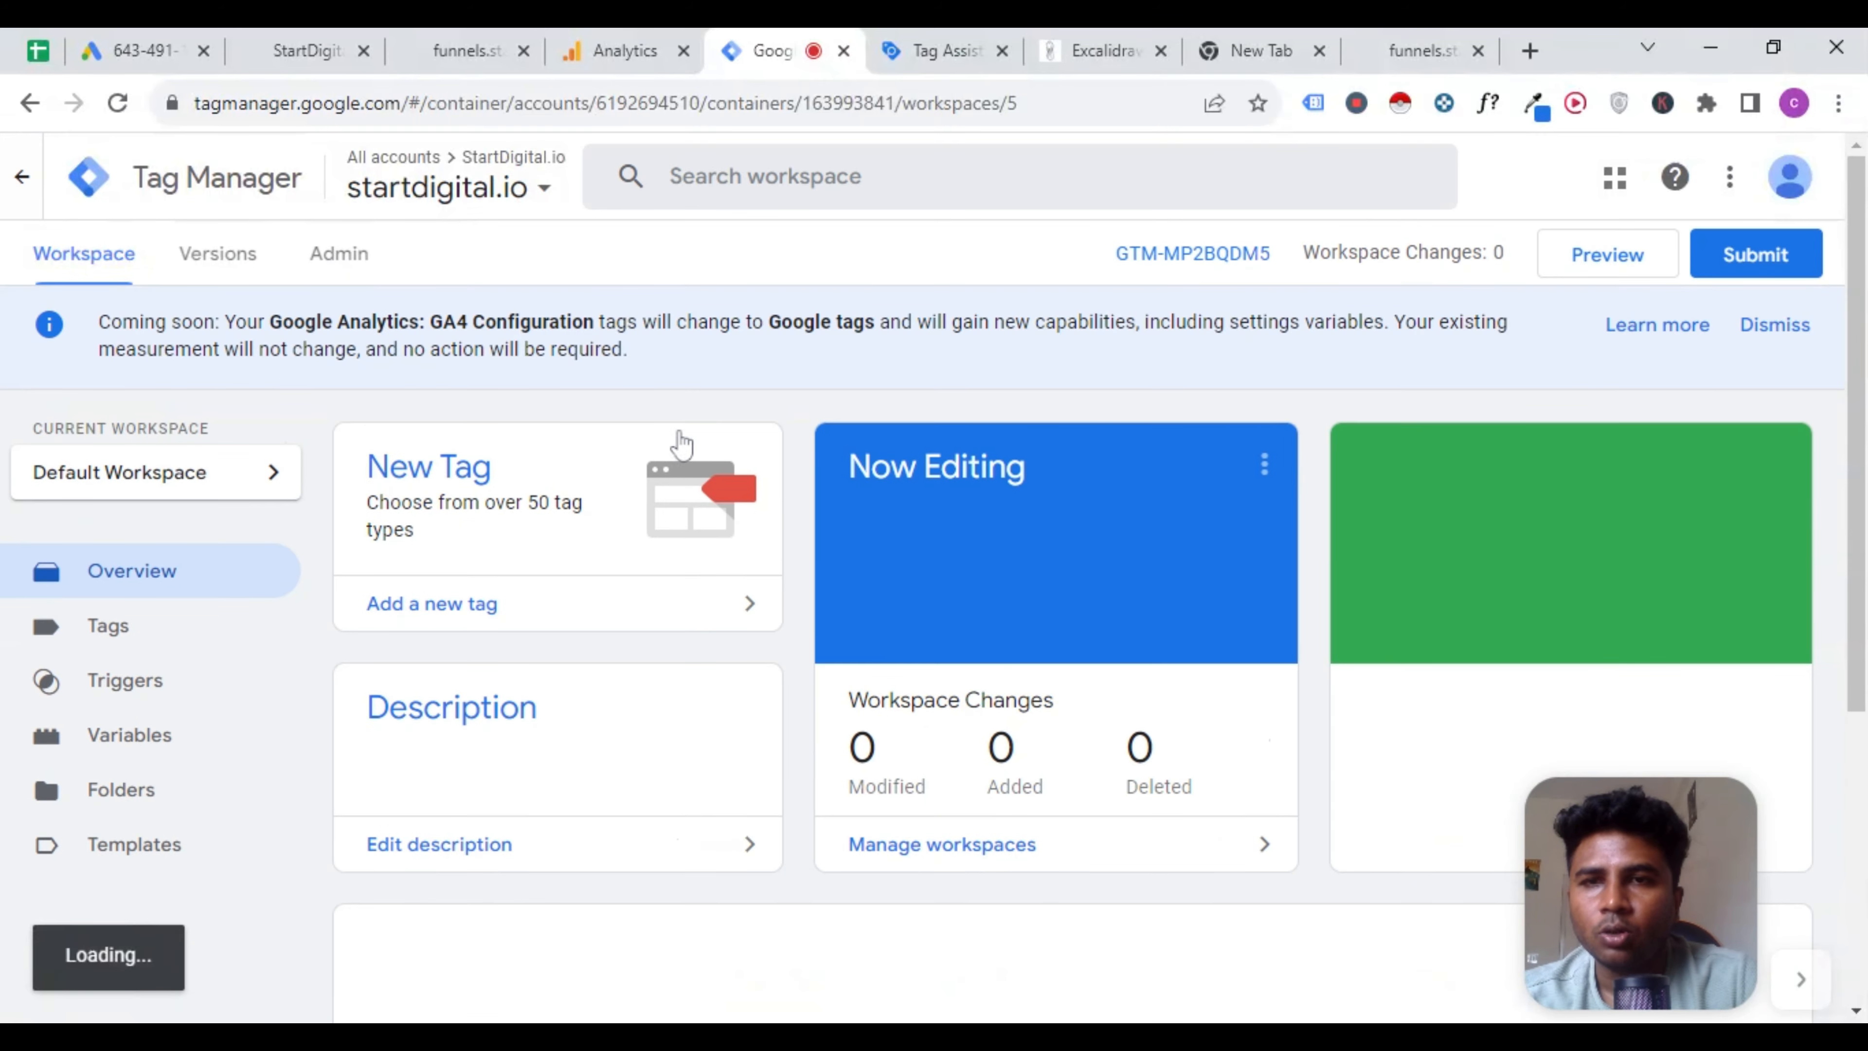
scroll(699, 456, "down", 5)
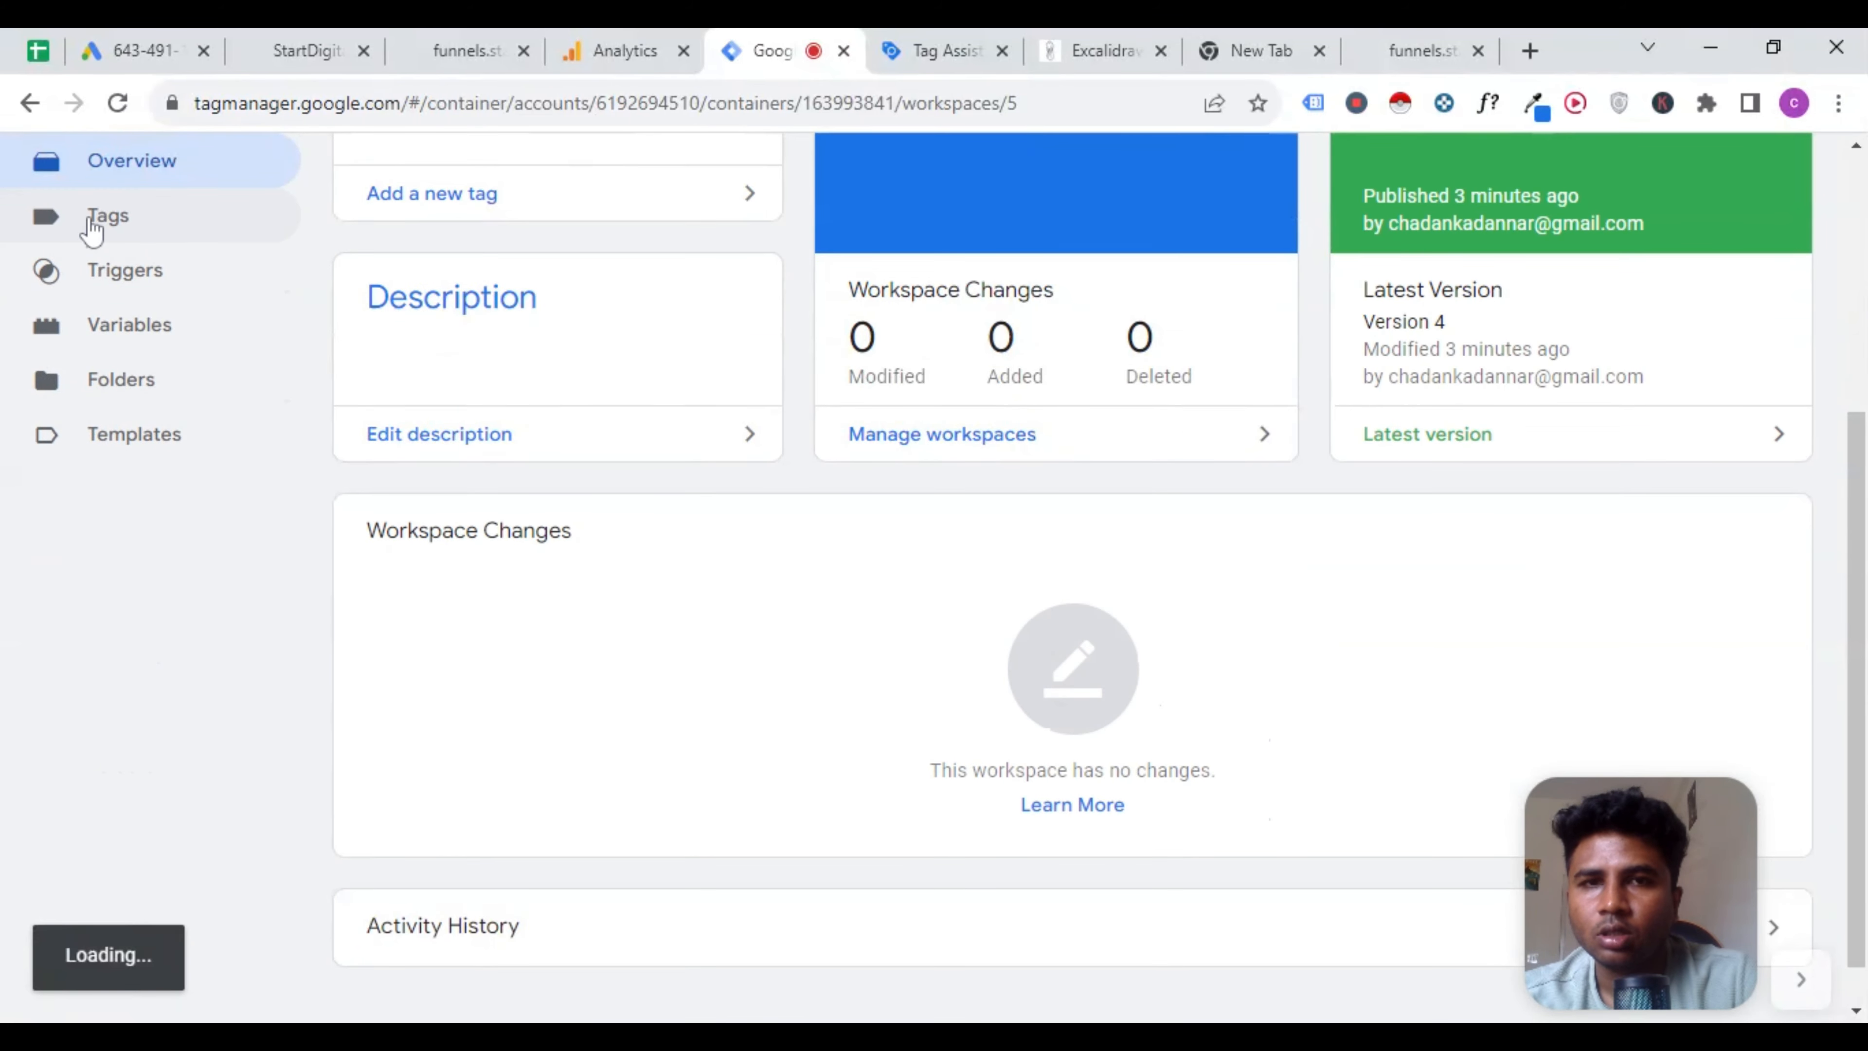
left_click(91, 221)
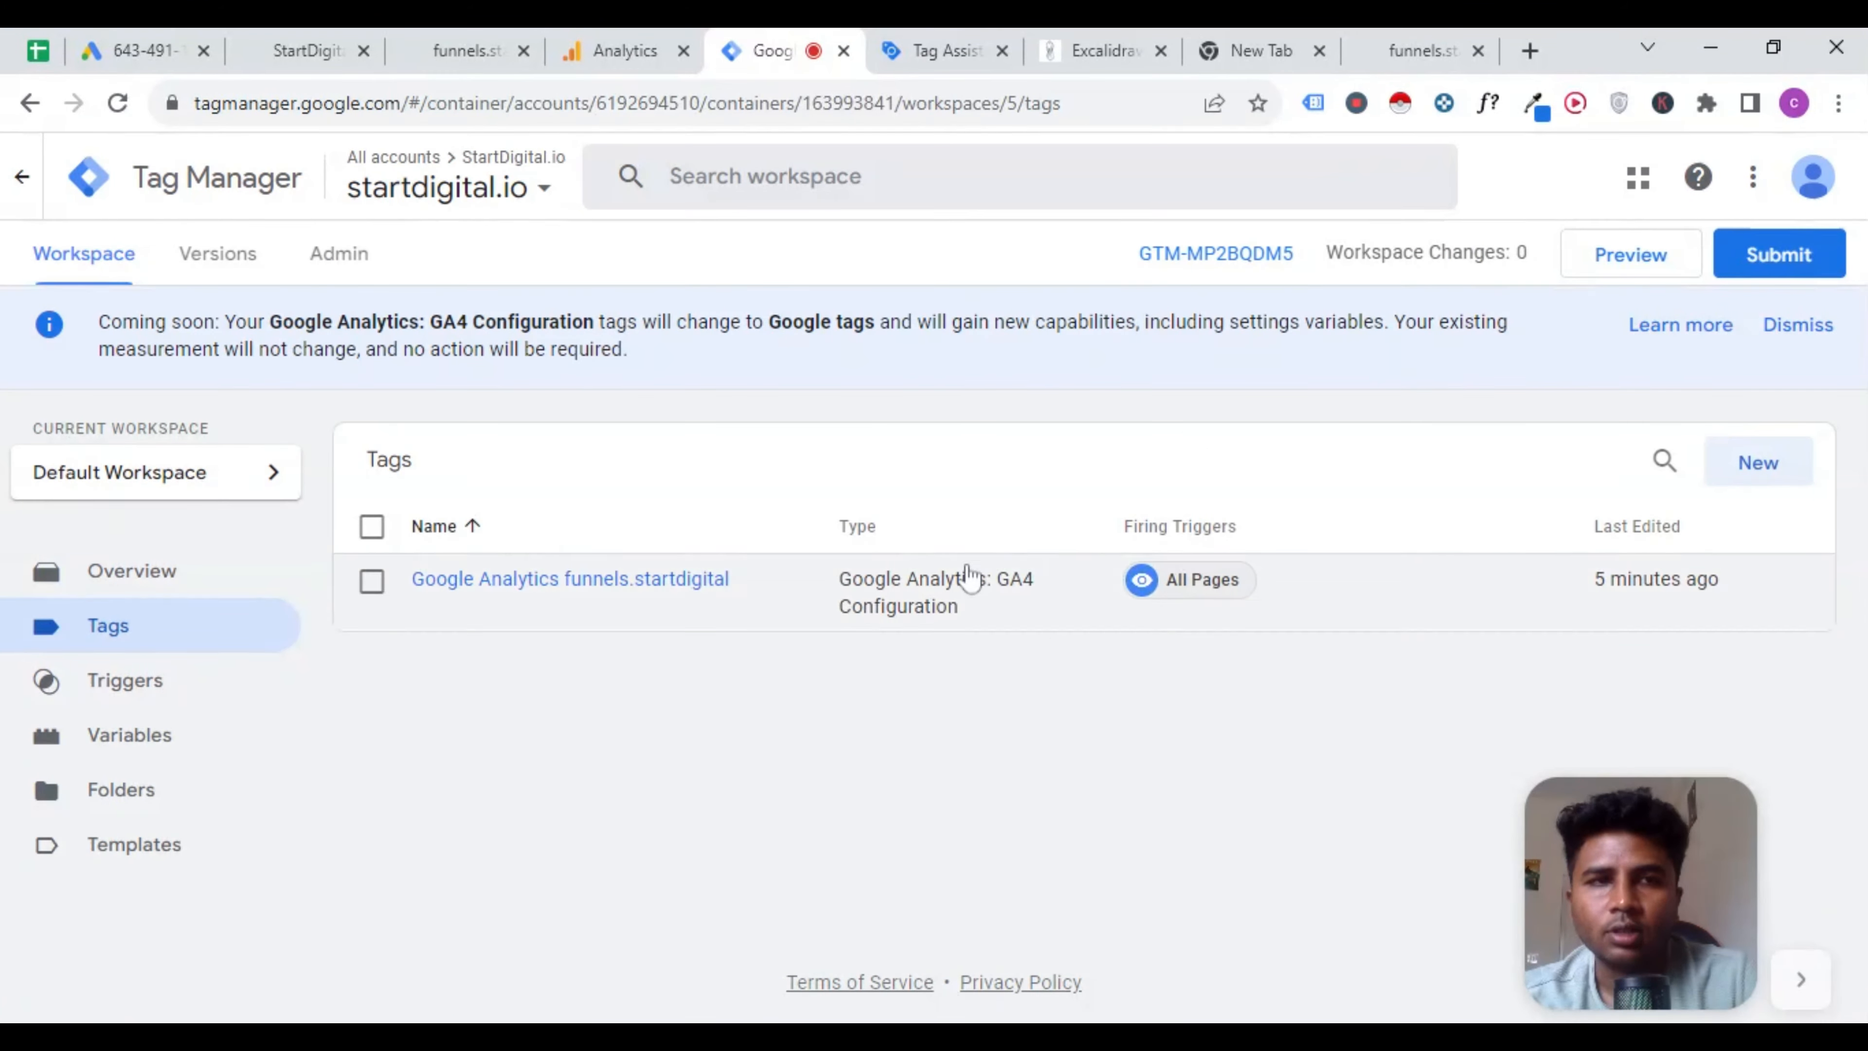
left_click(1759, 486)
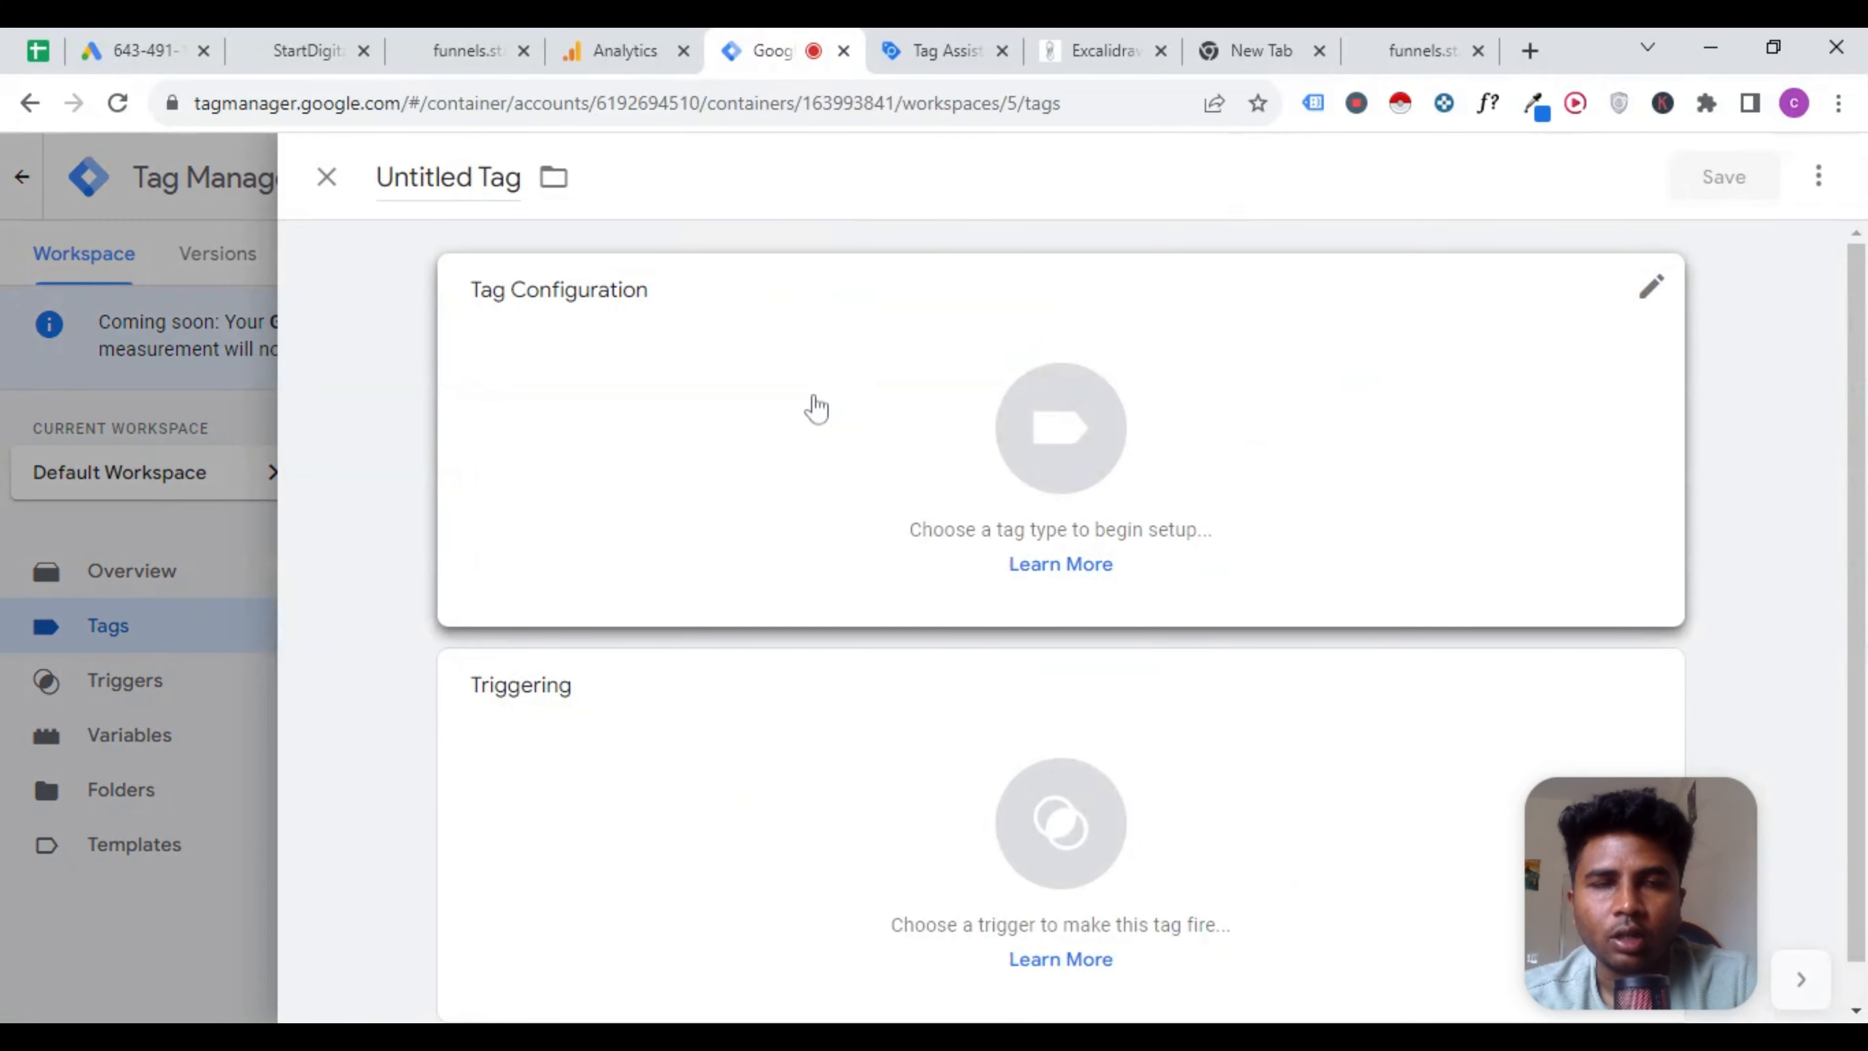
left_click(1553, 286)
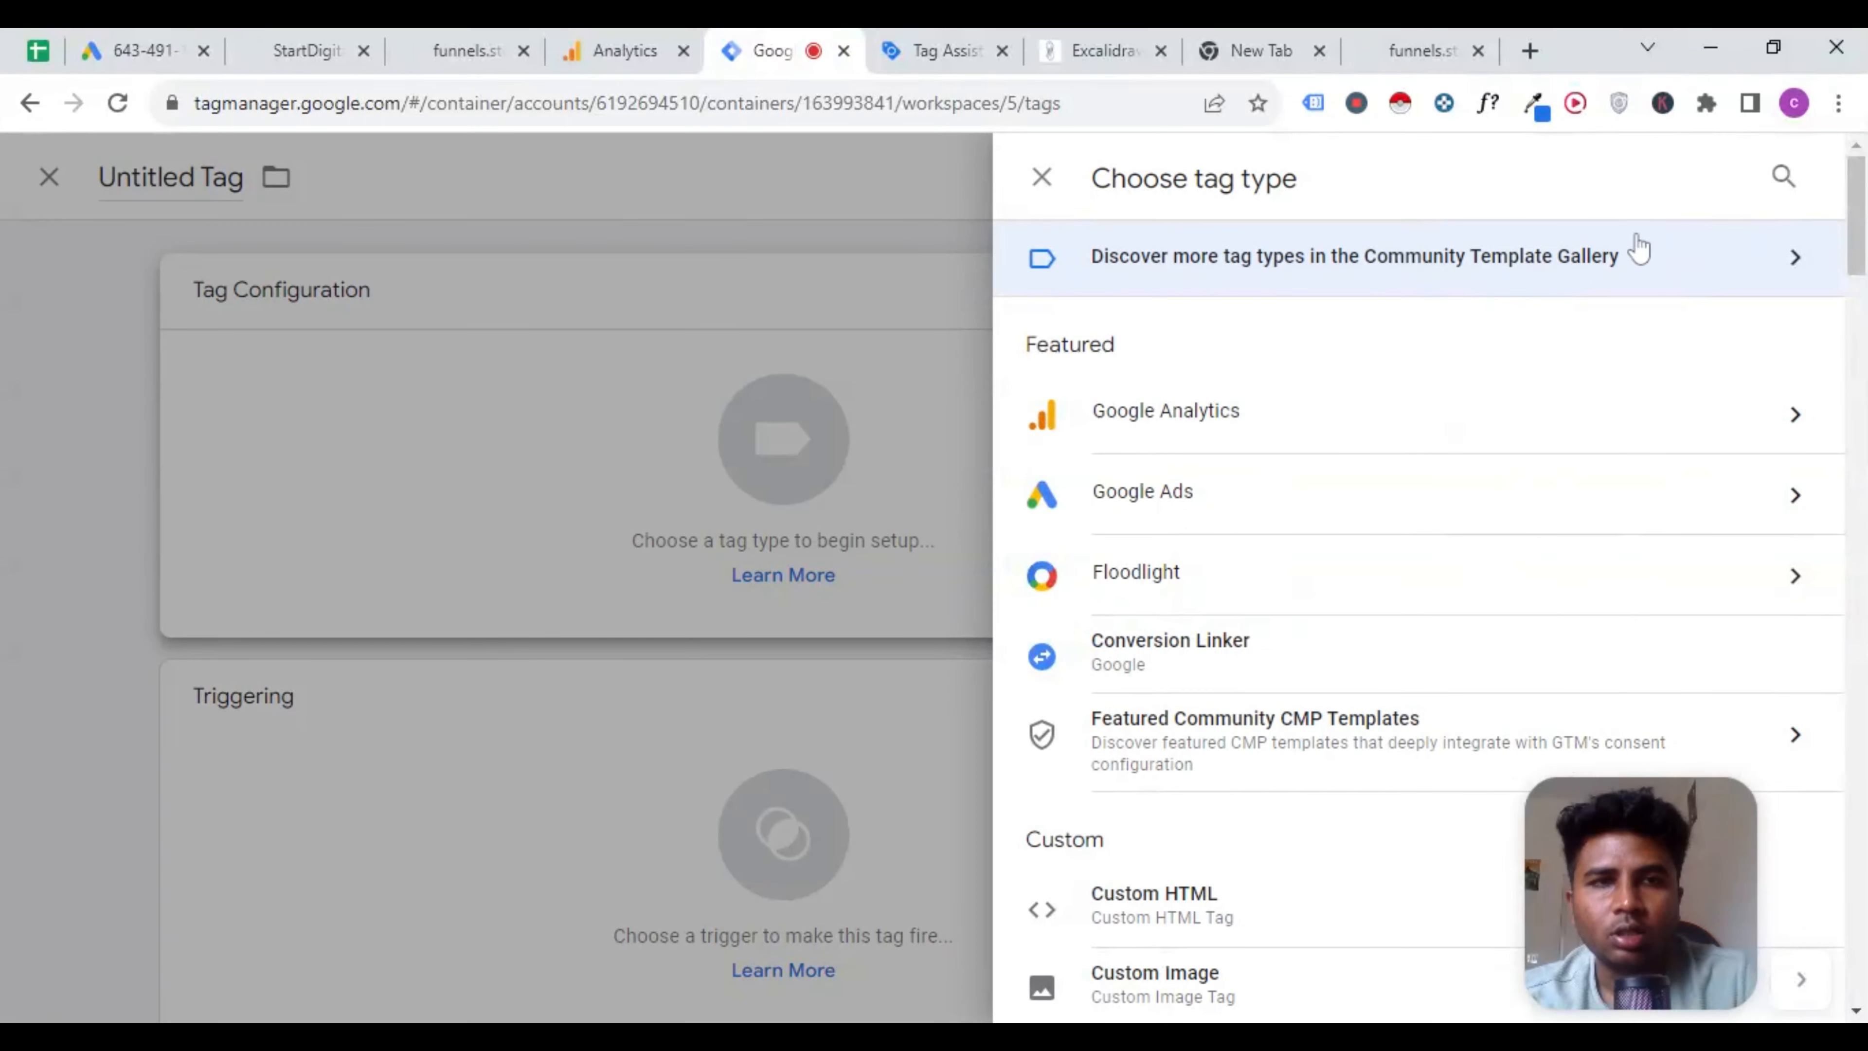
left_click(1230, 515)
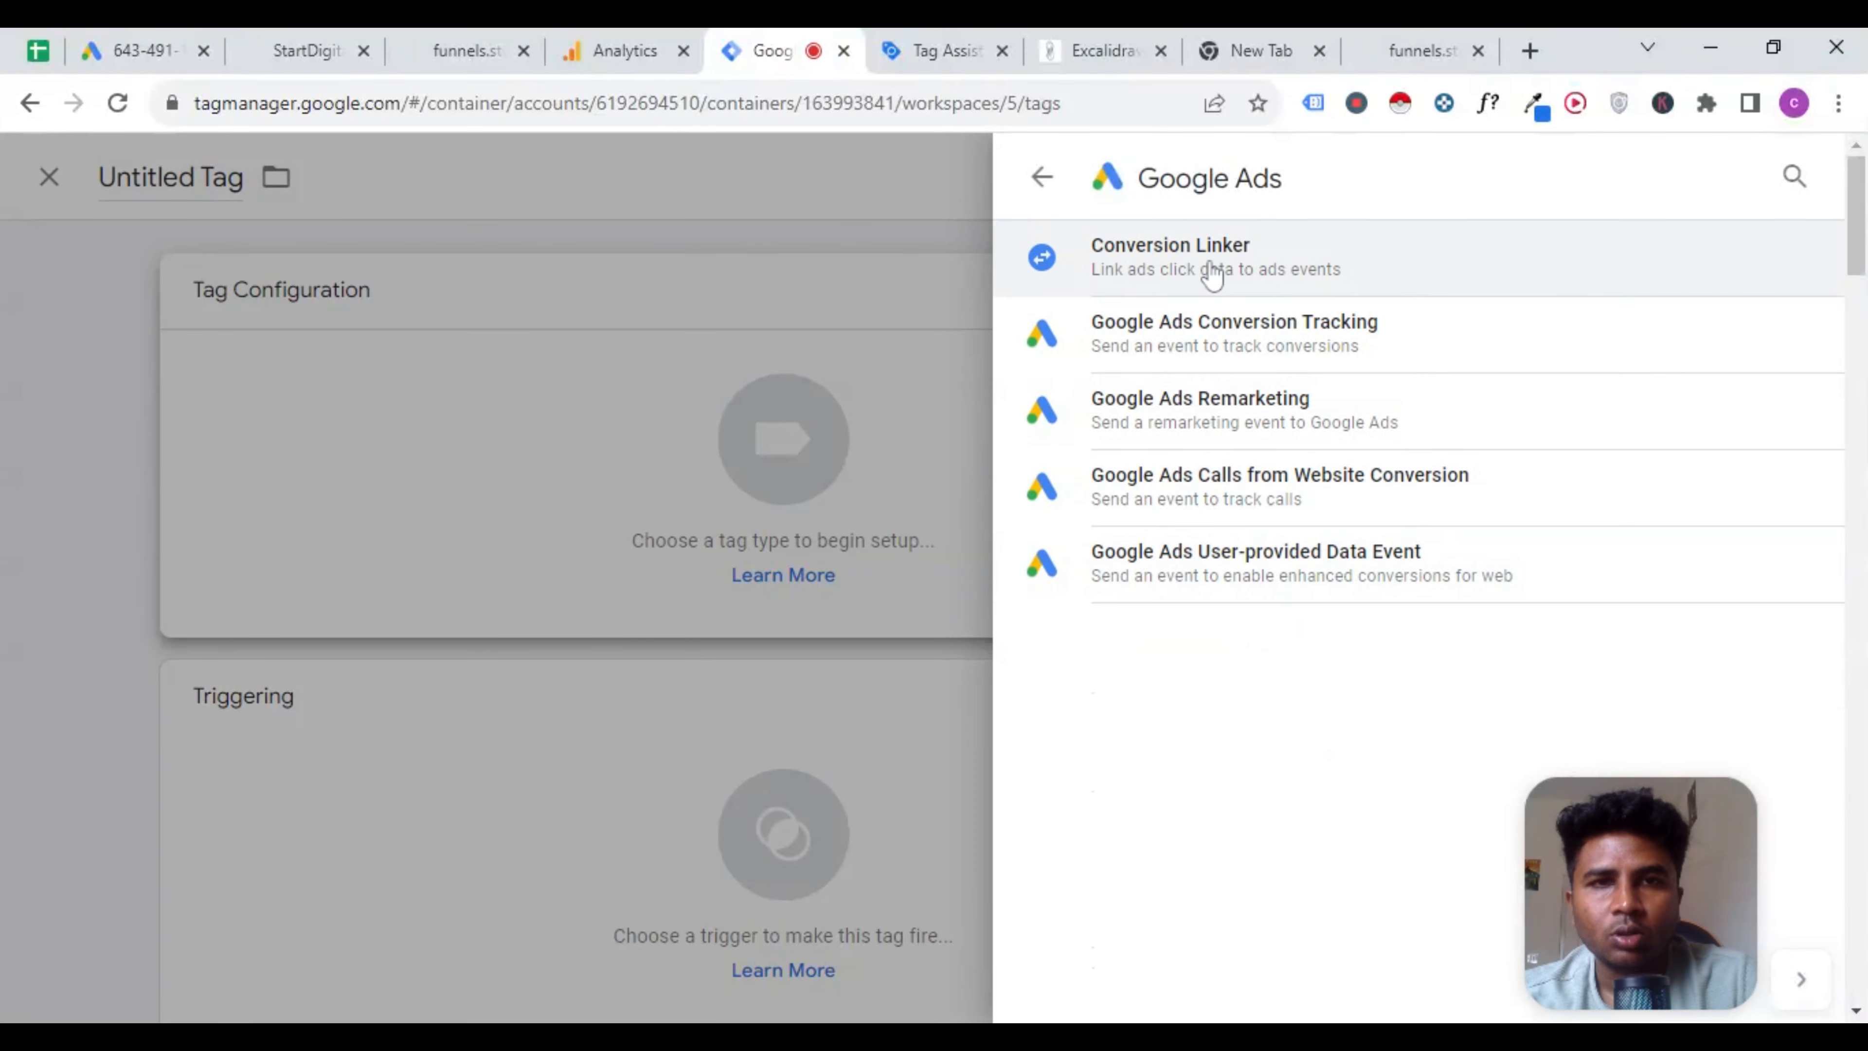
left_click(1221, 342)
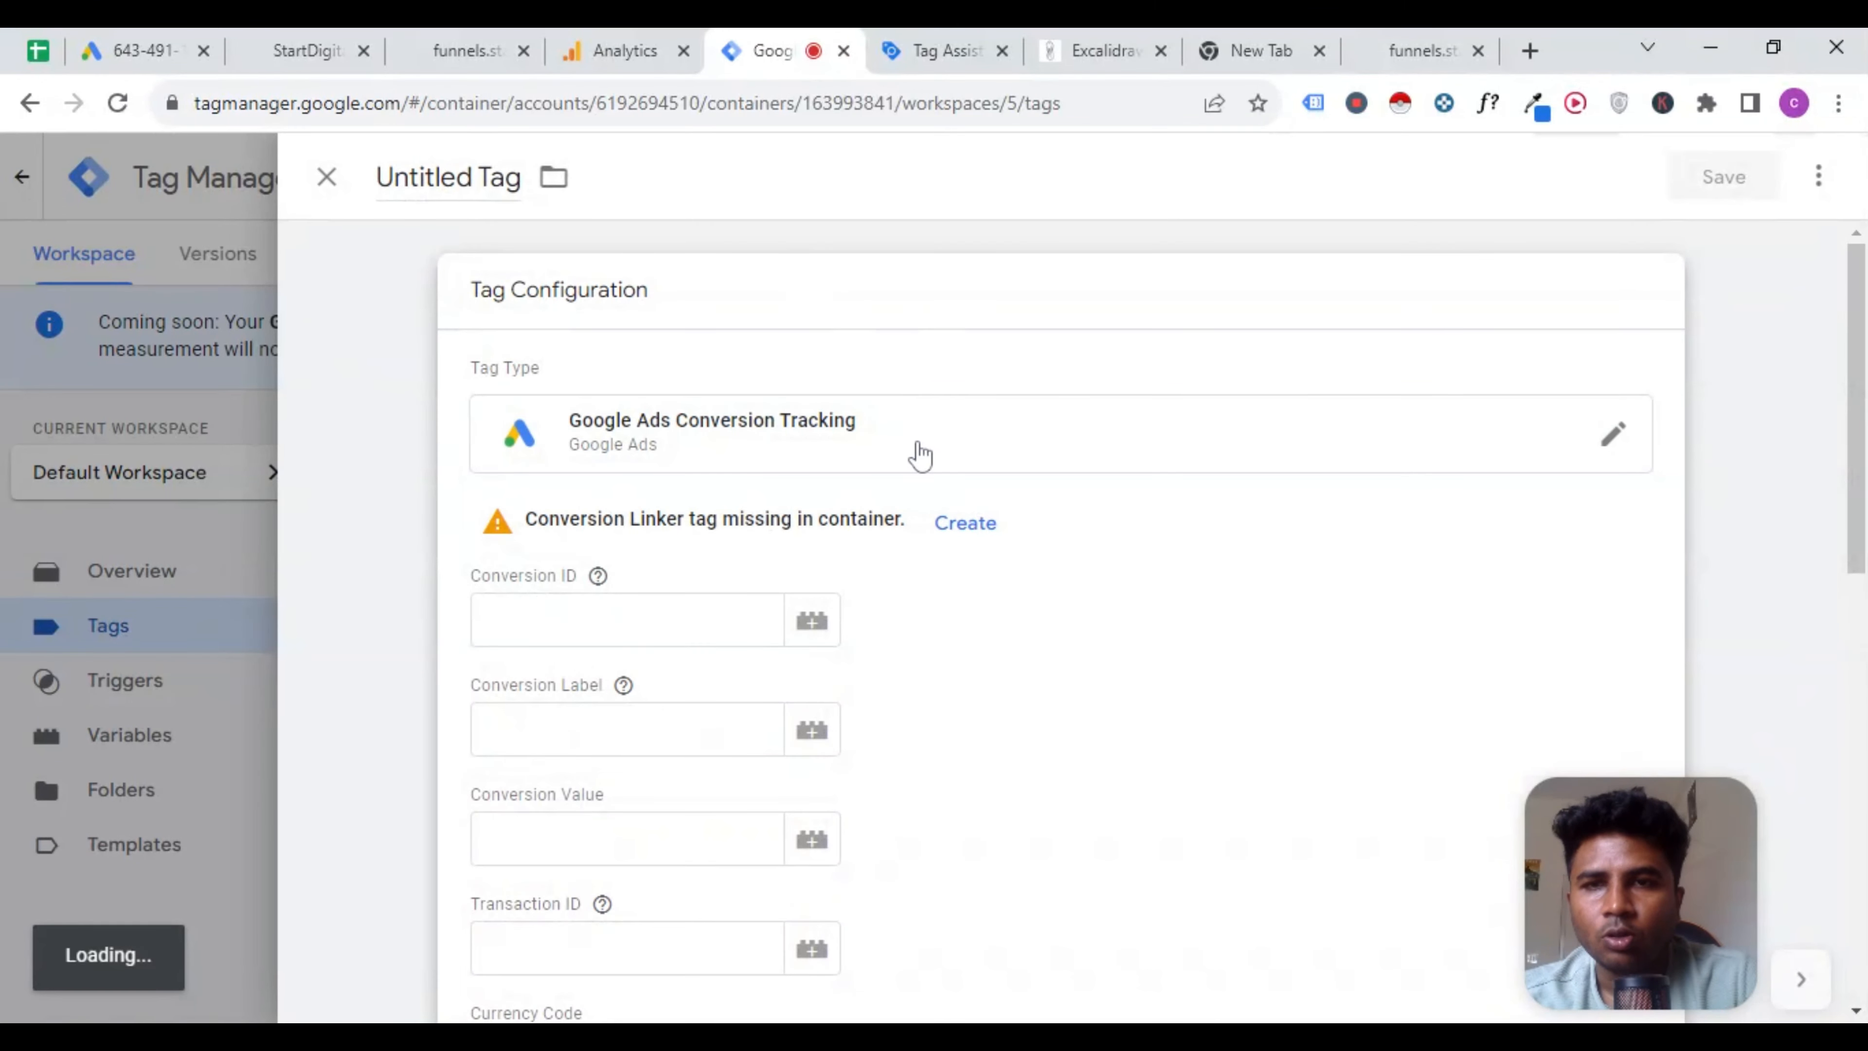
Enter 453852818 as the Conversion ID of the Google Ads Conversion Tracking tag.
scroll(771, 717, "down", 2)
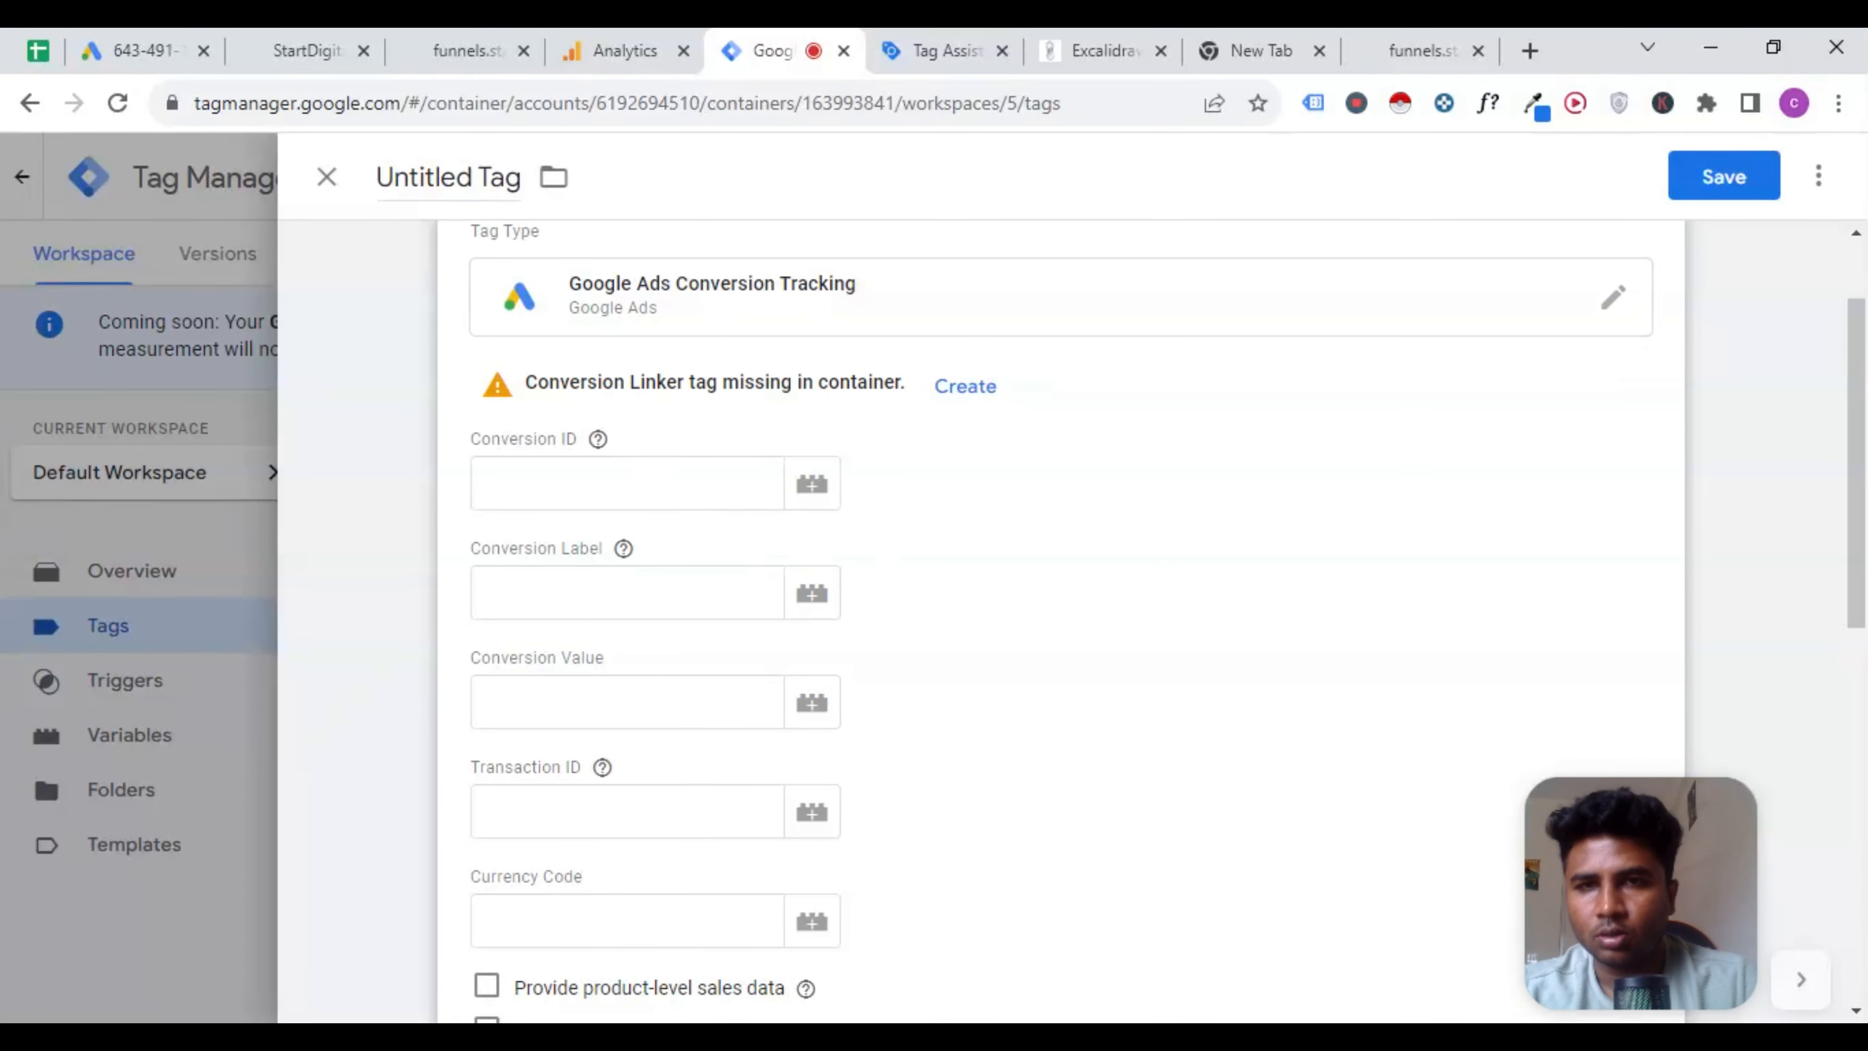
left_click(644, 483)
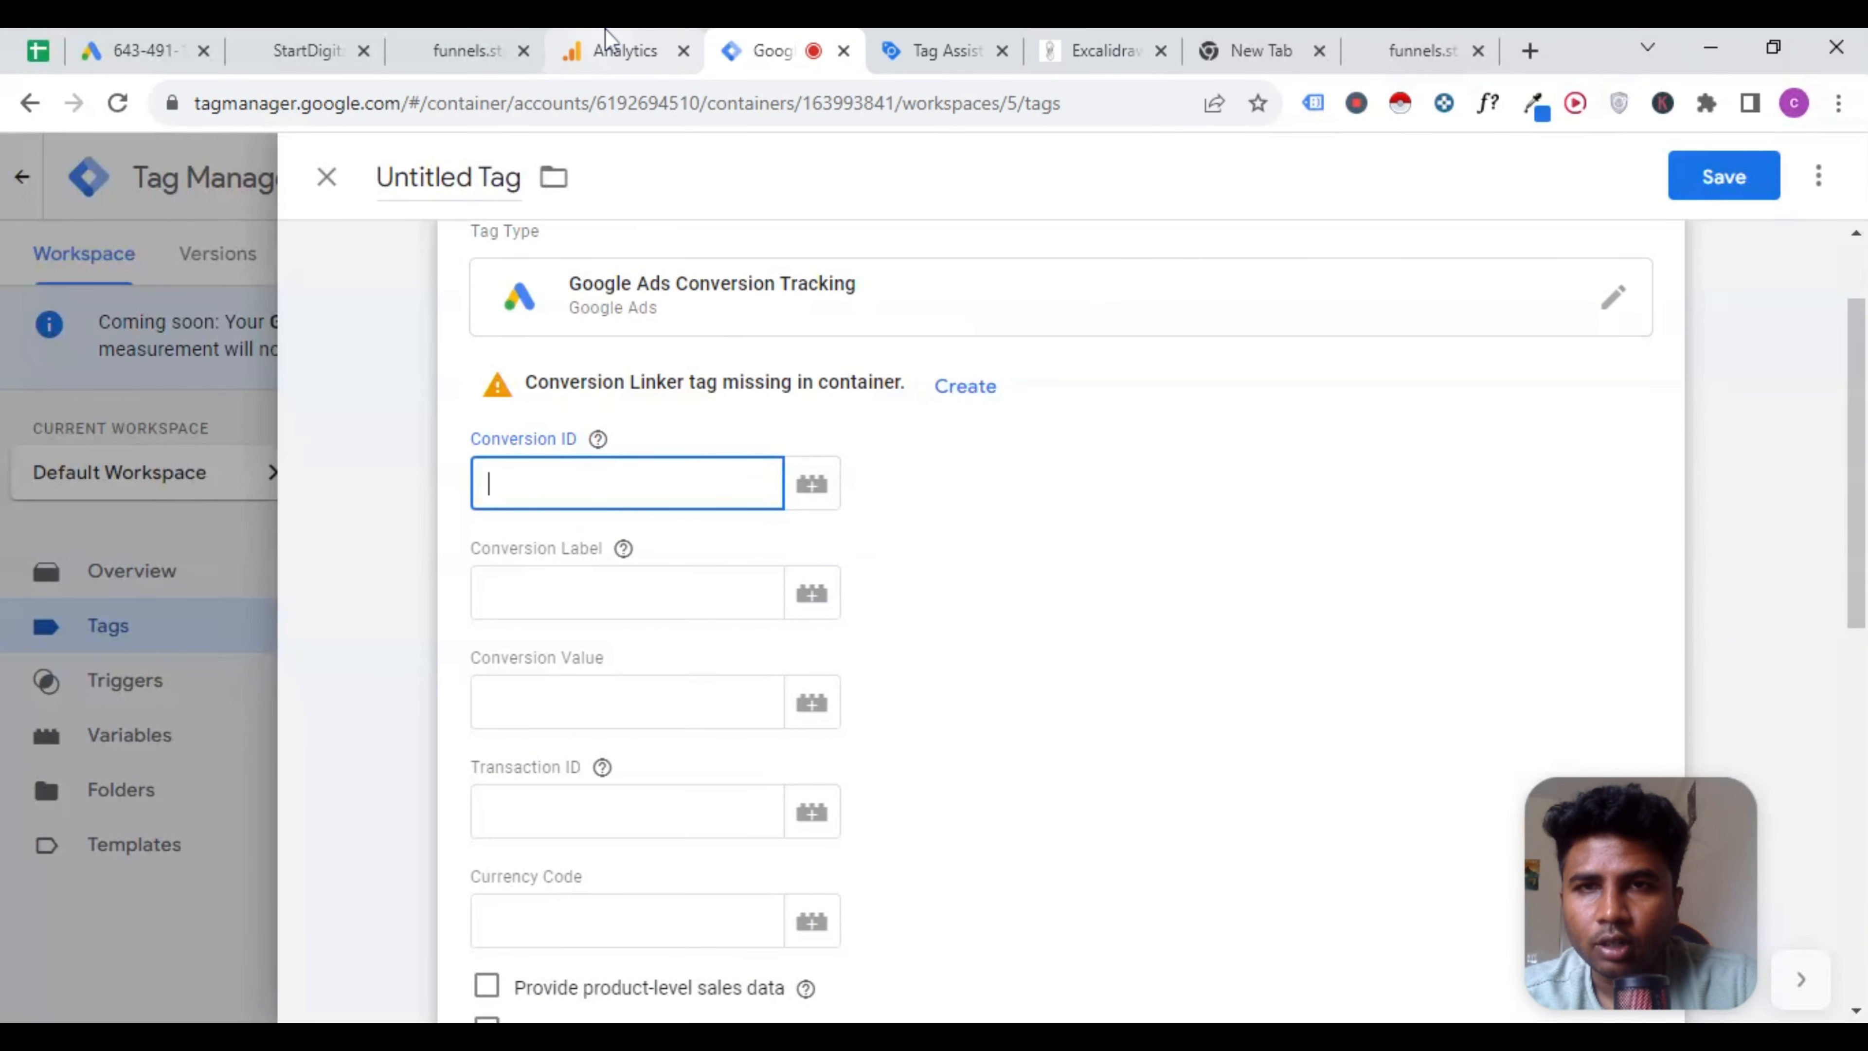
left_click(463, 50)
left_click(312, 50)
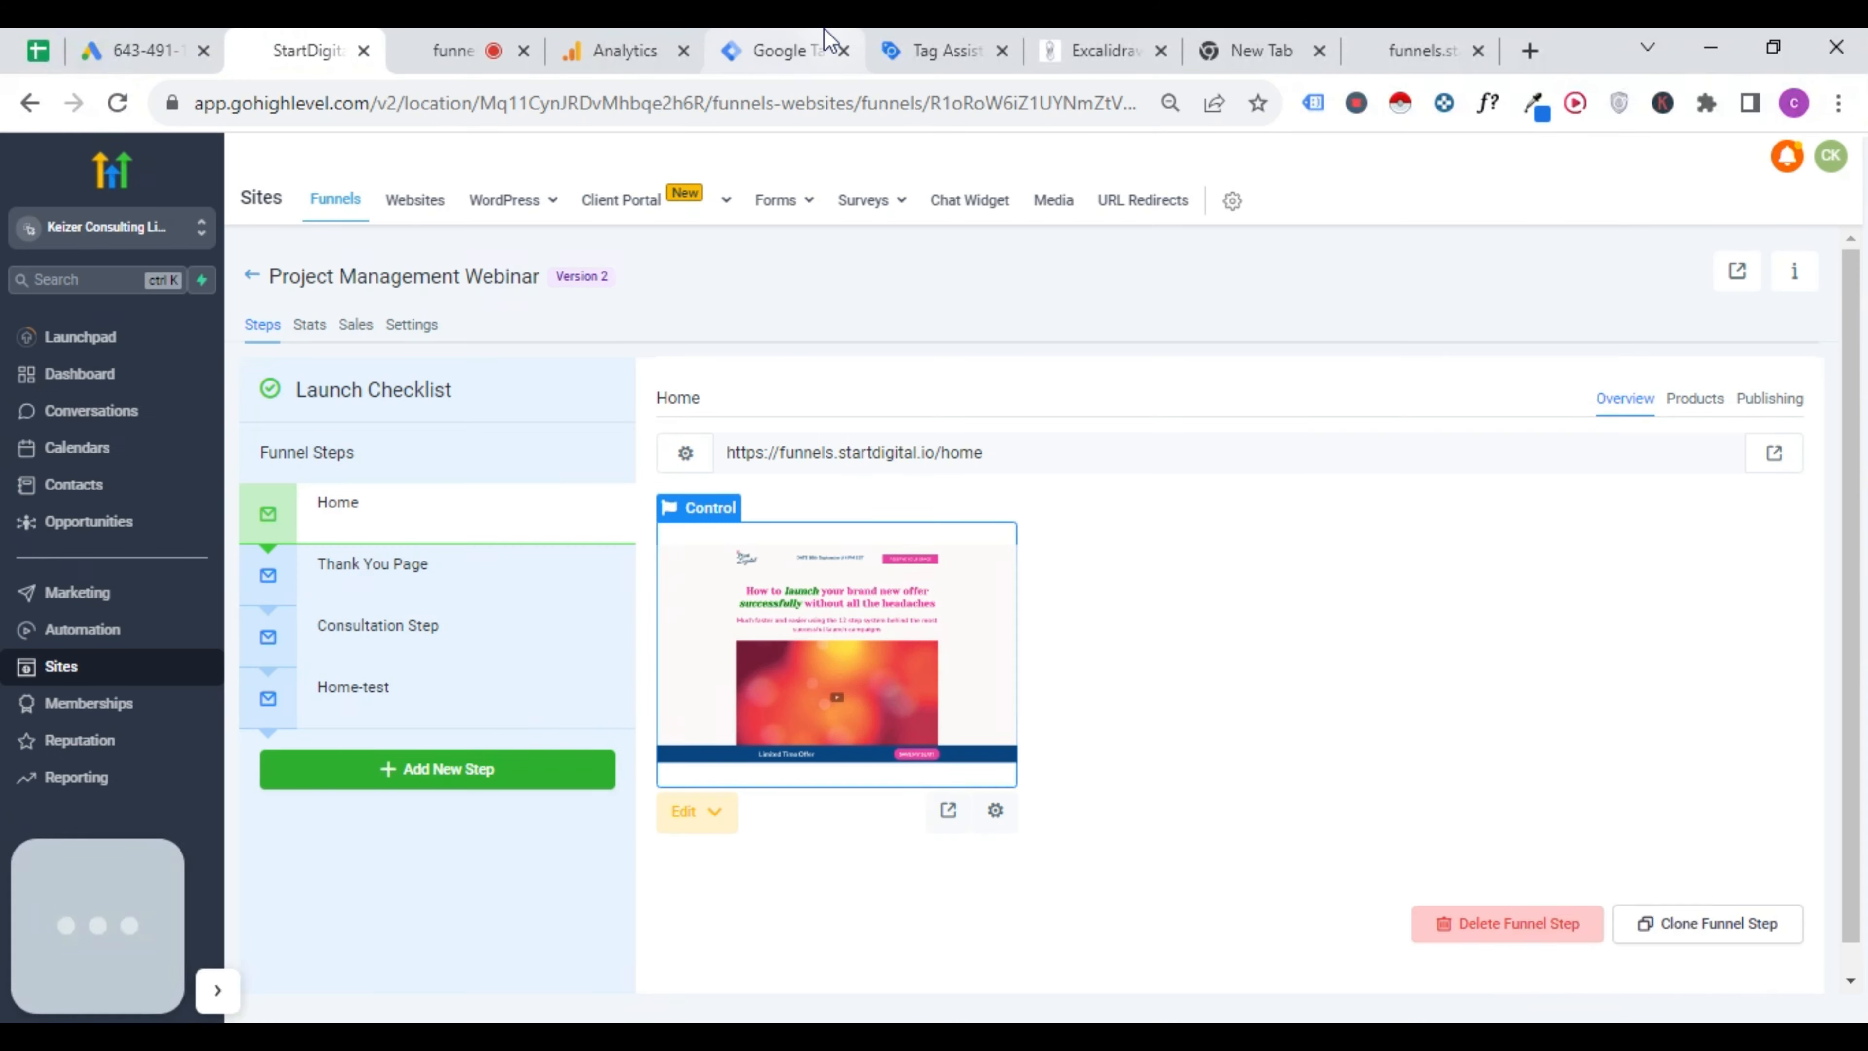
left_click(825, 46)
type("453852818")
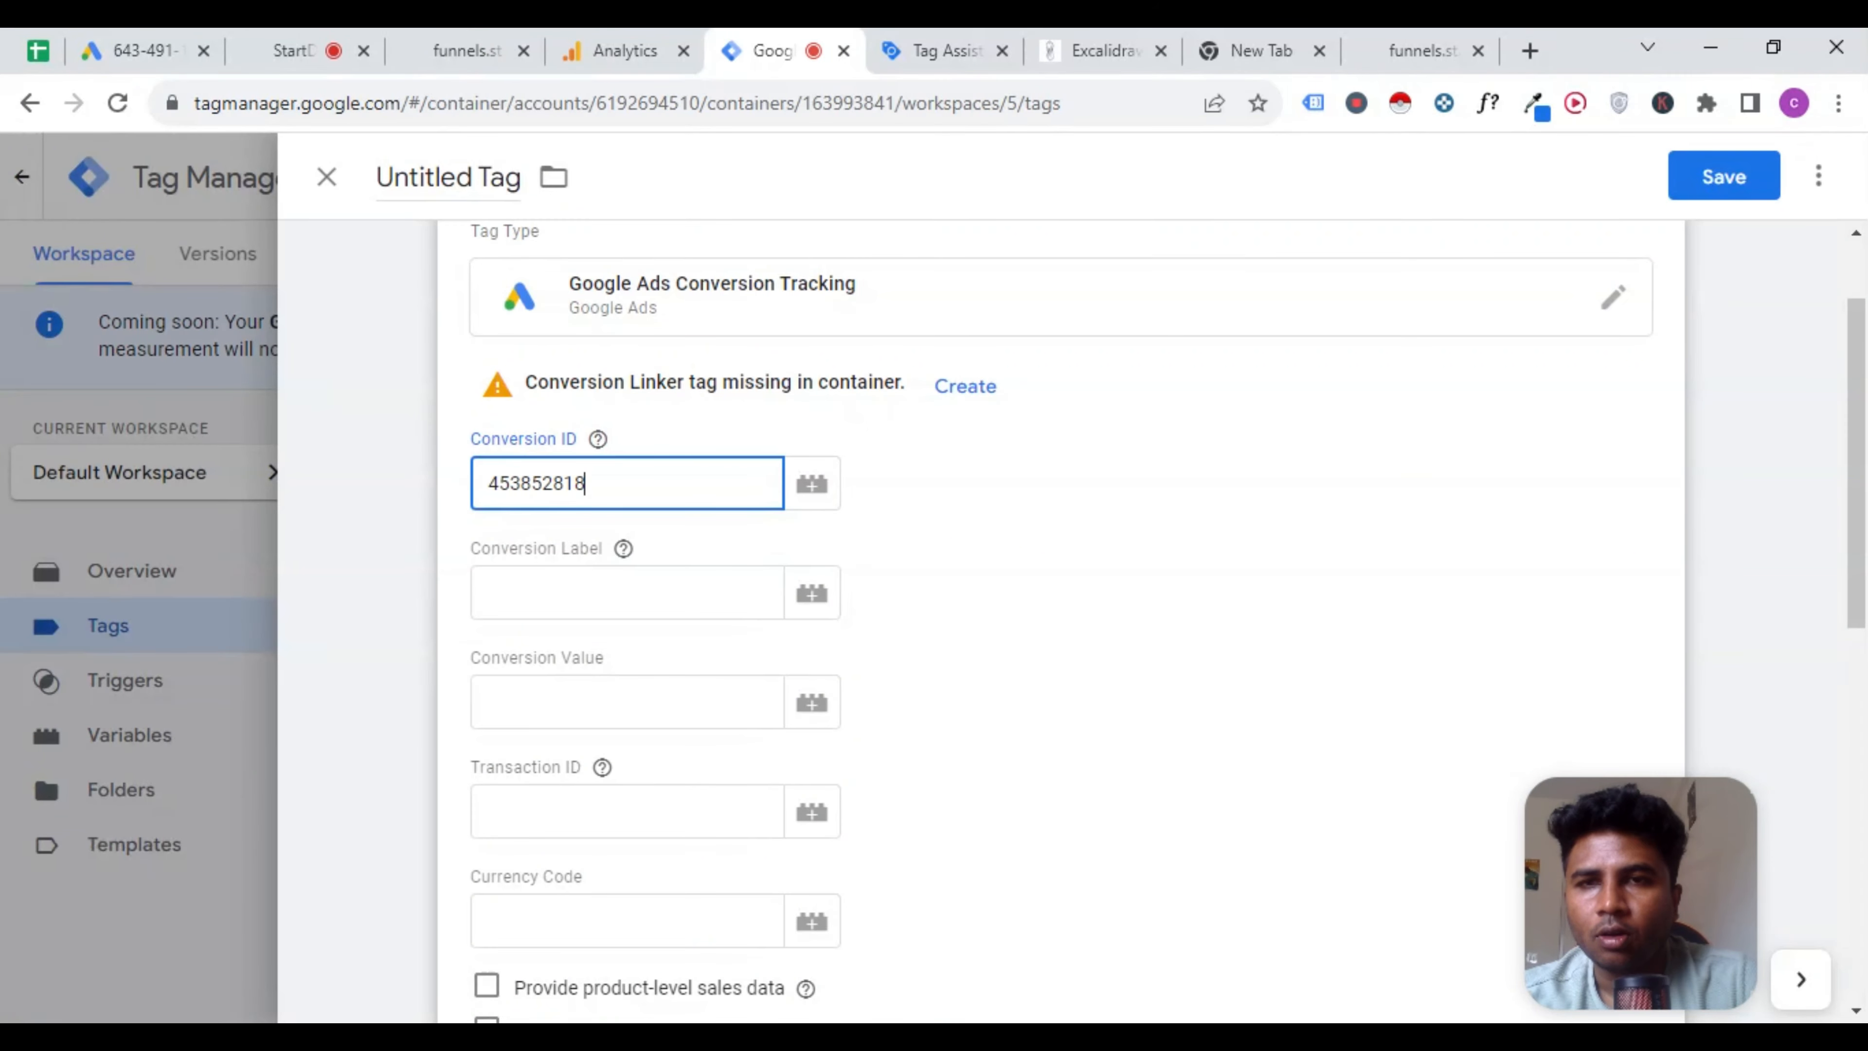
Copy the Workshop registration conversion label from Google Ads and enter sCDhCJ-t1d4YEJL9tNgB as the tag's Conversion Label in Tag Manager.
left_click(212, 39)
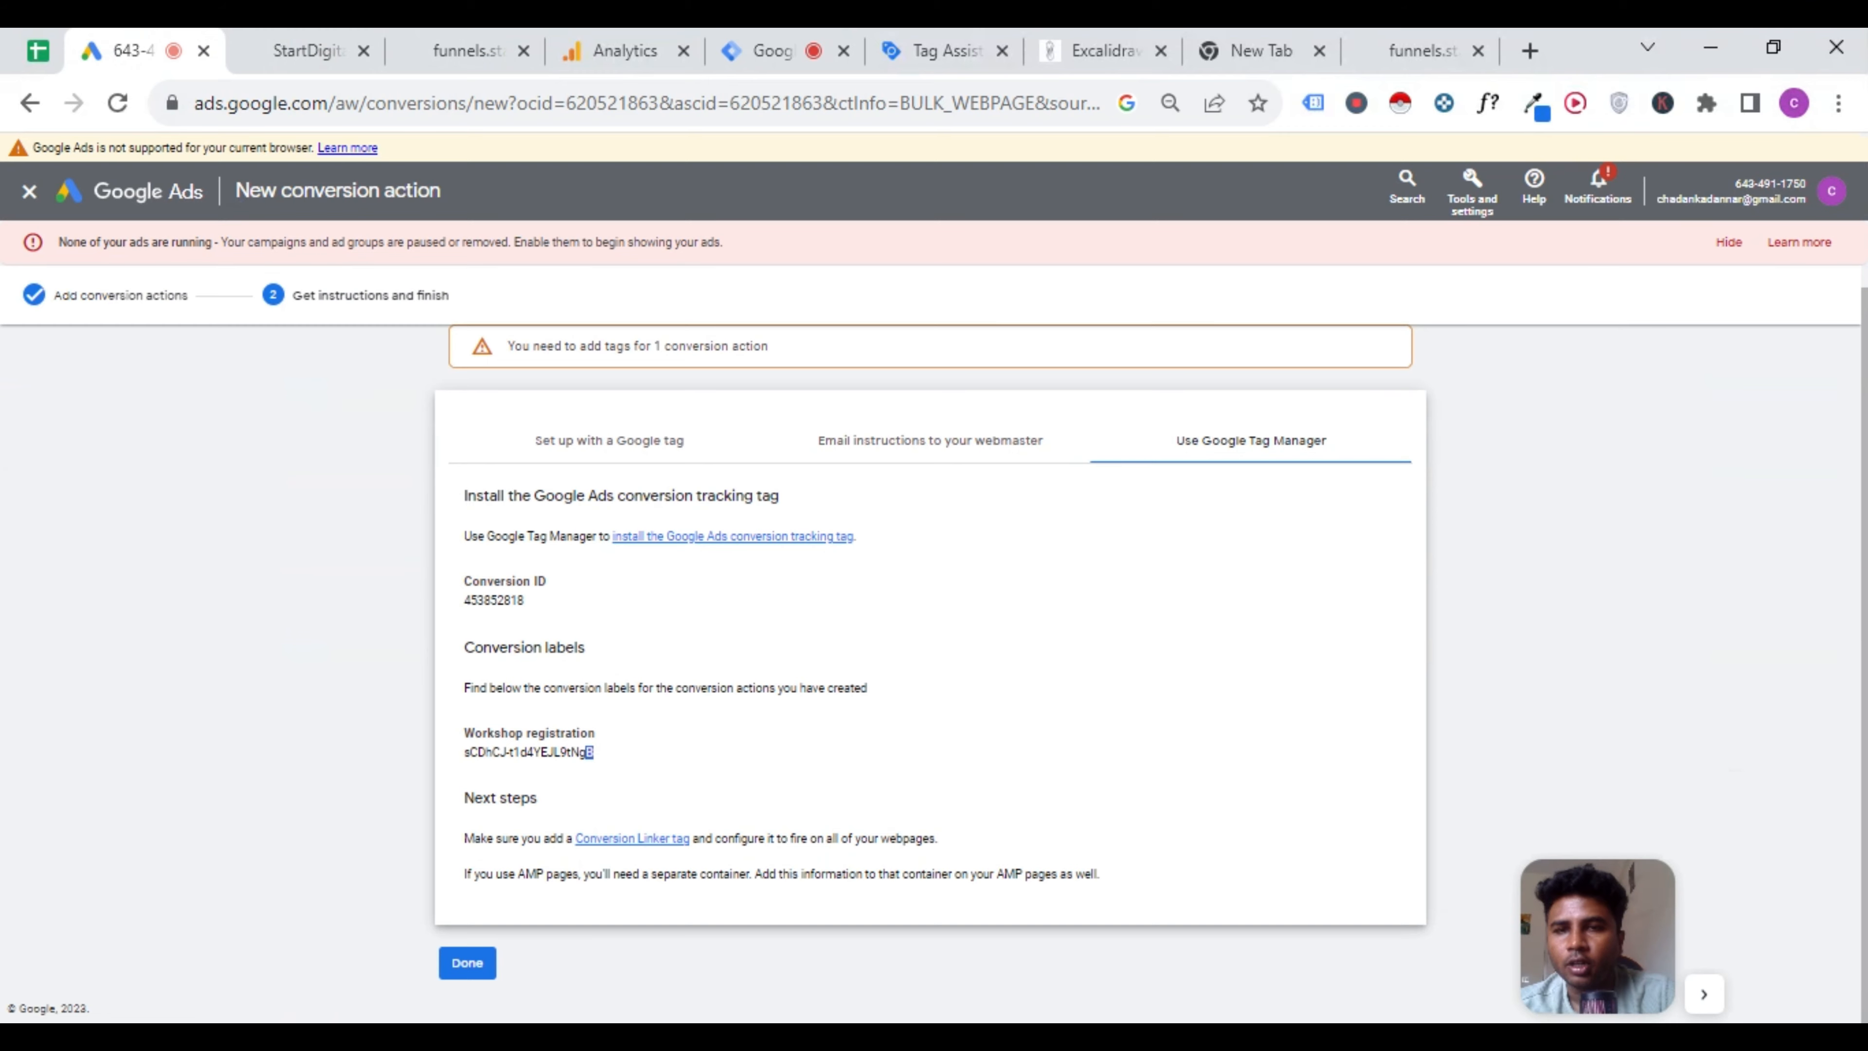
left_click_drag(589, 751, 470, 751)
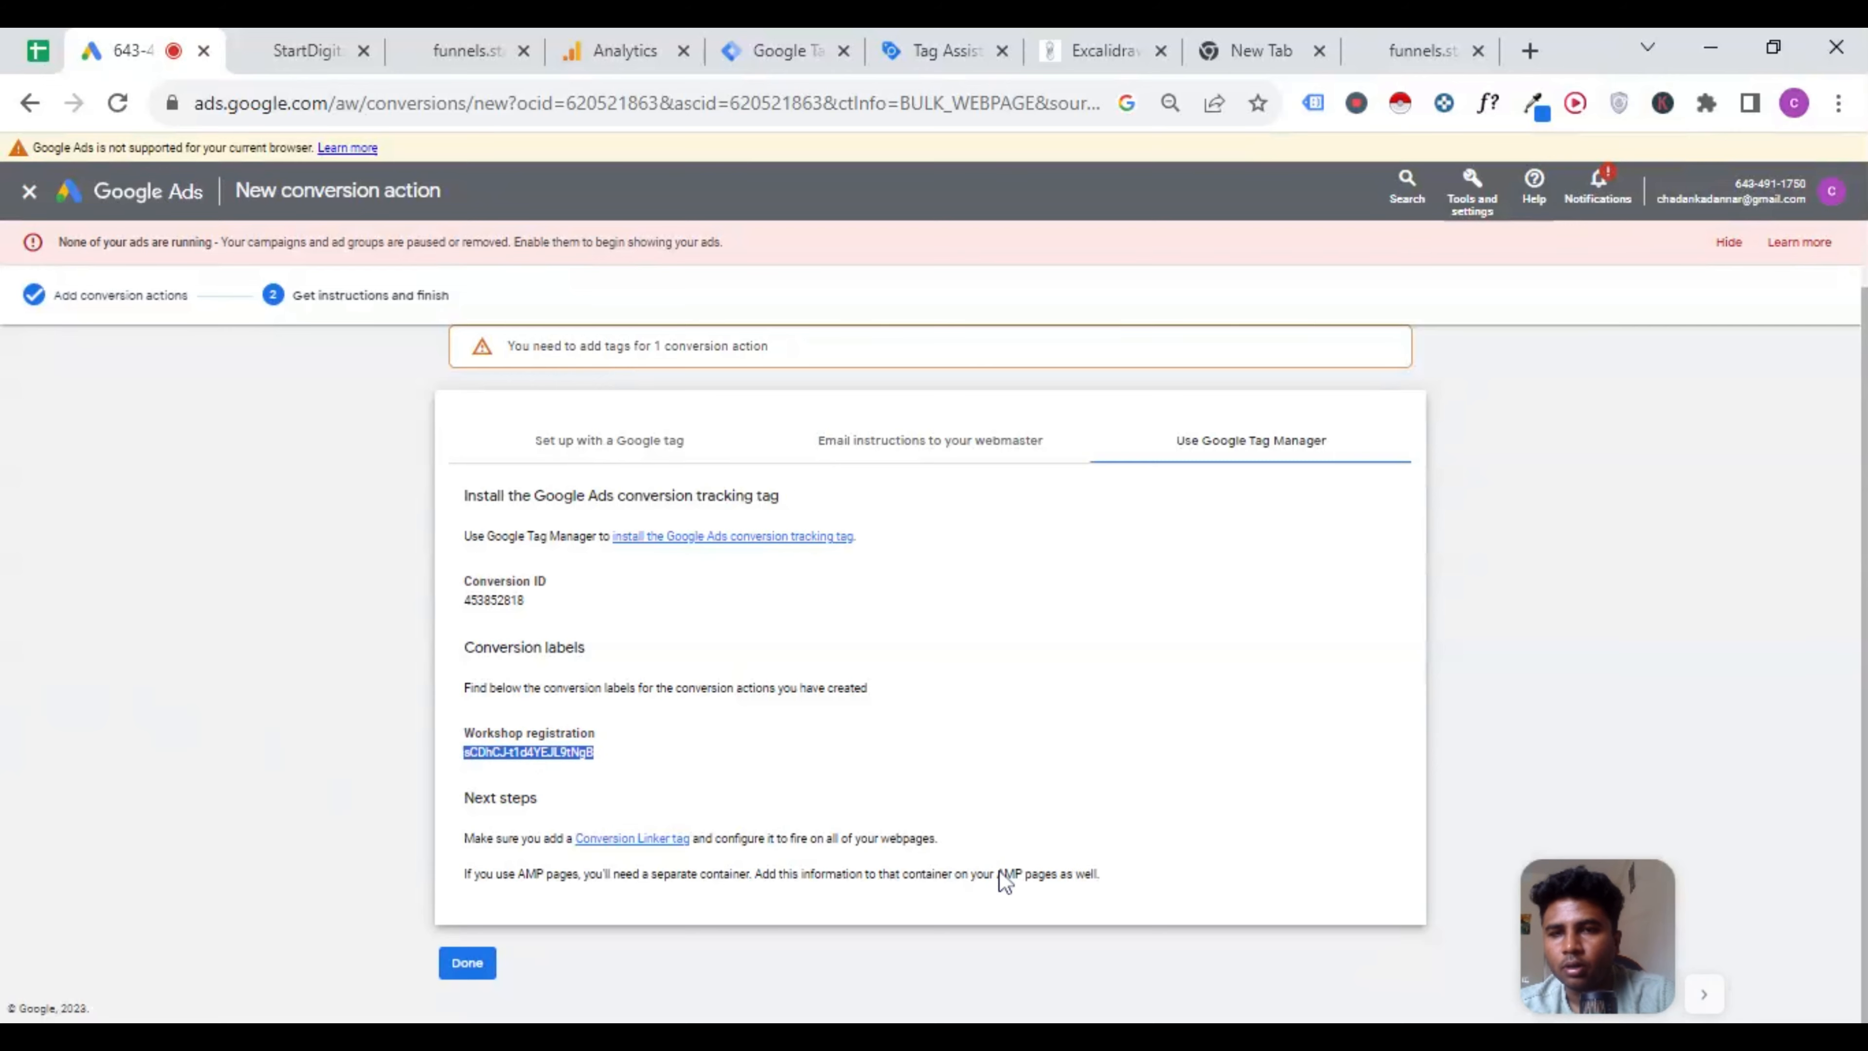
left_click(783, 50)
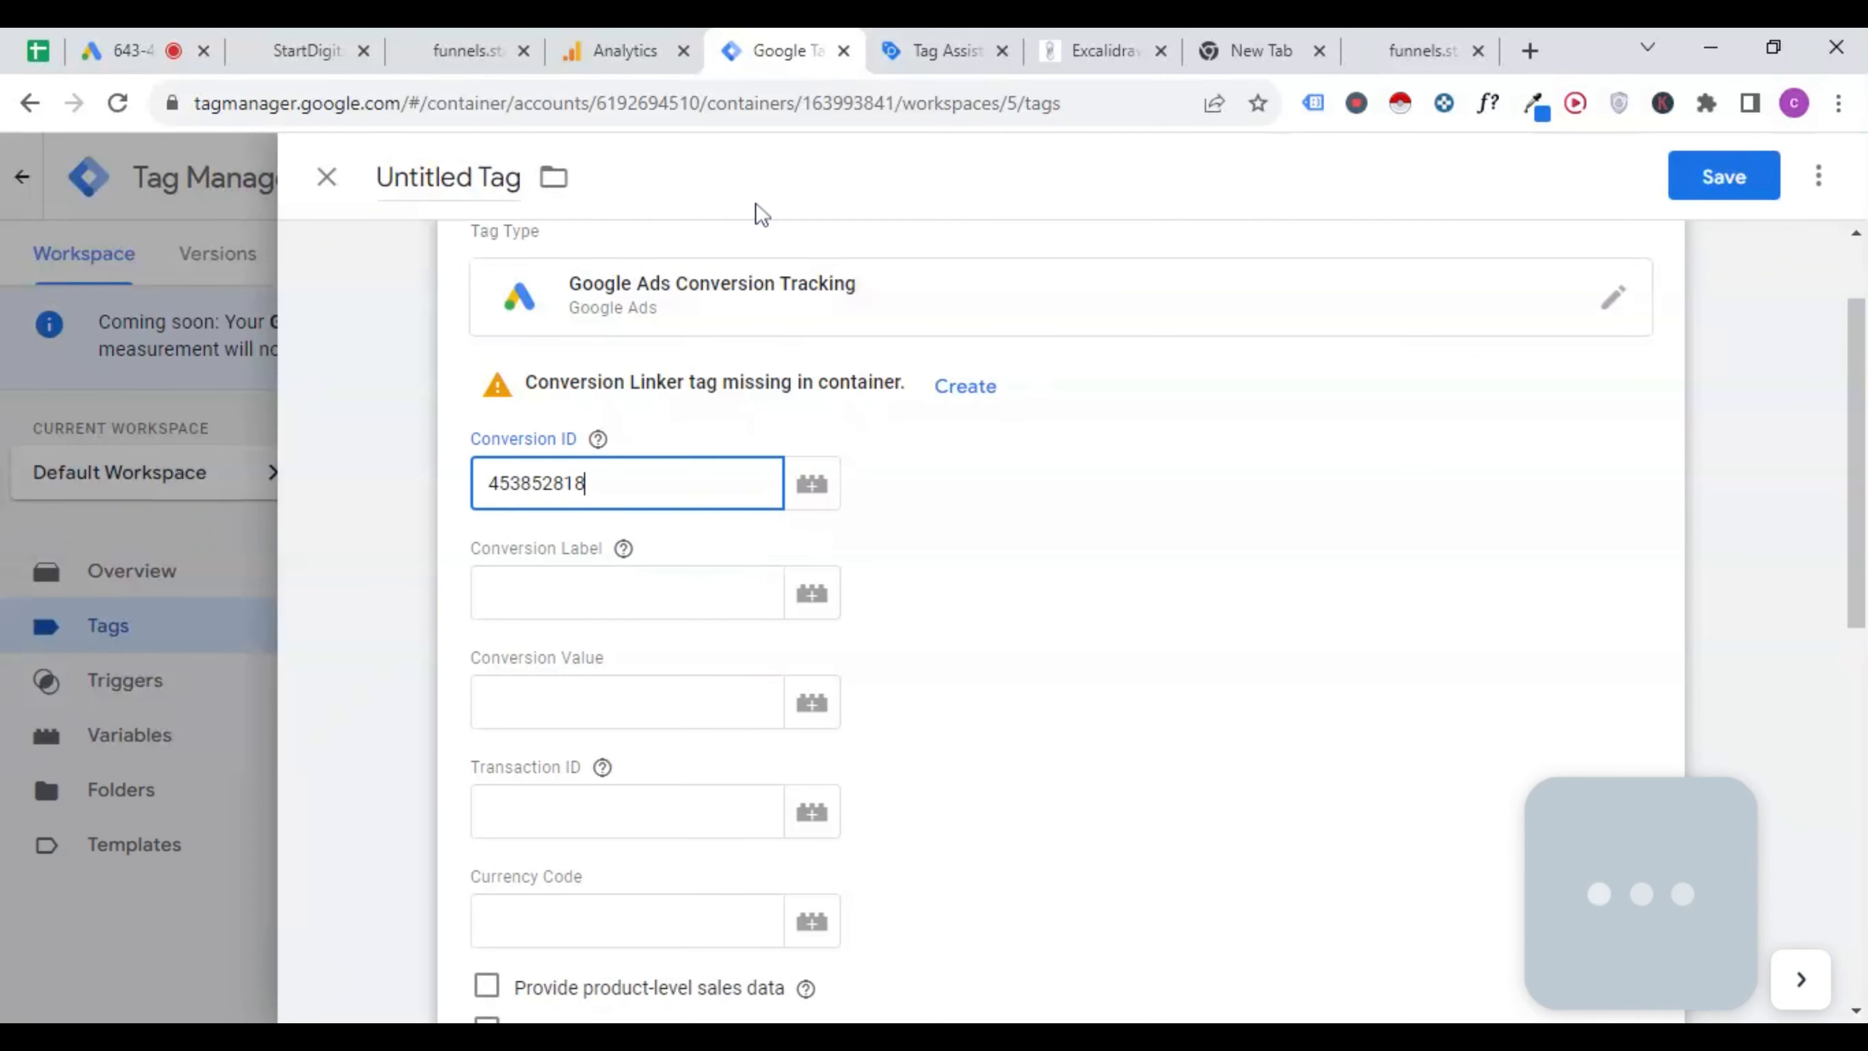
left_click(618, 592)
type("sCDhCJ-t1d4YEJL9tNgB")
Create a new Page View trigger for the tag and make it fire on Some Page Views.
scroll(1109, 662, "down", 5)
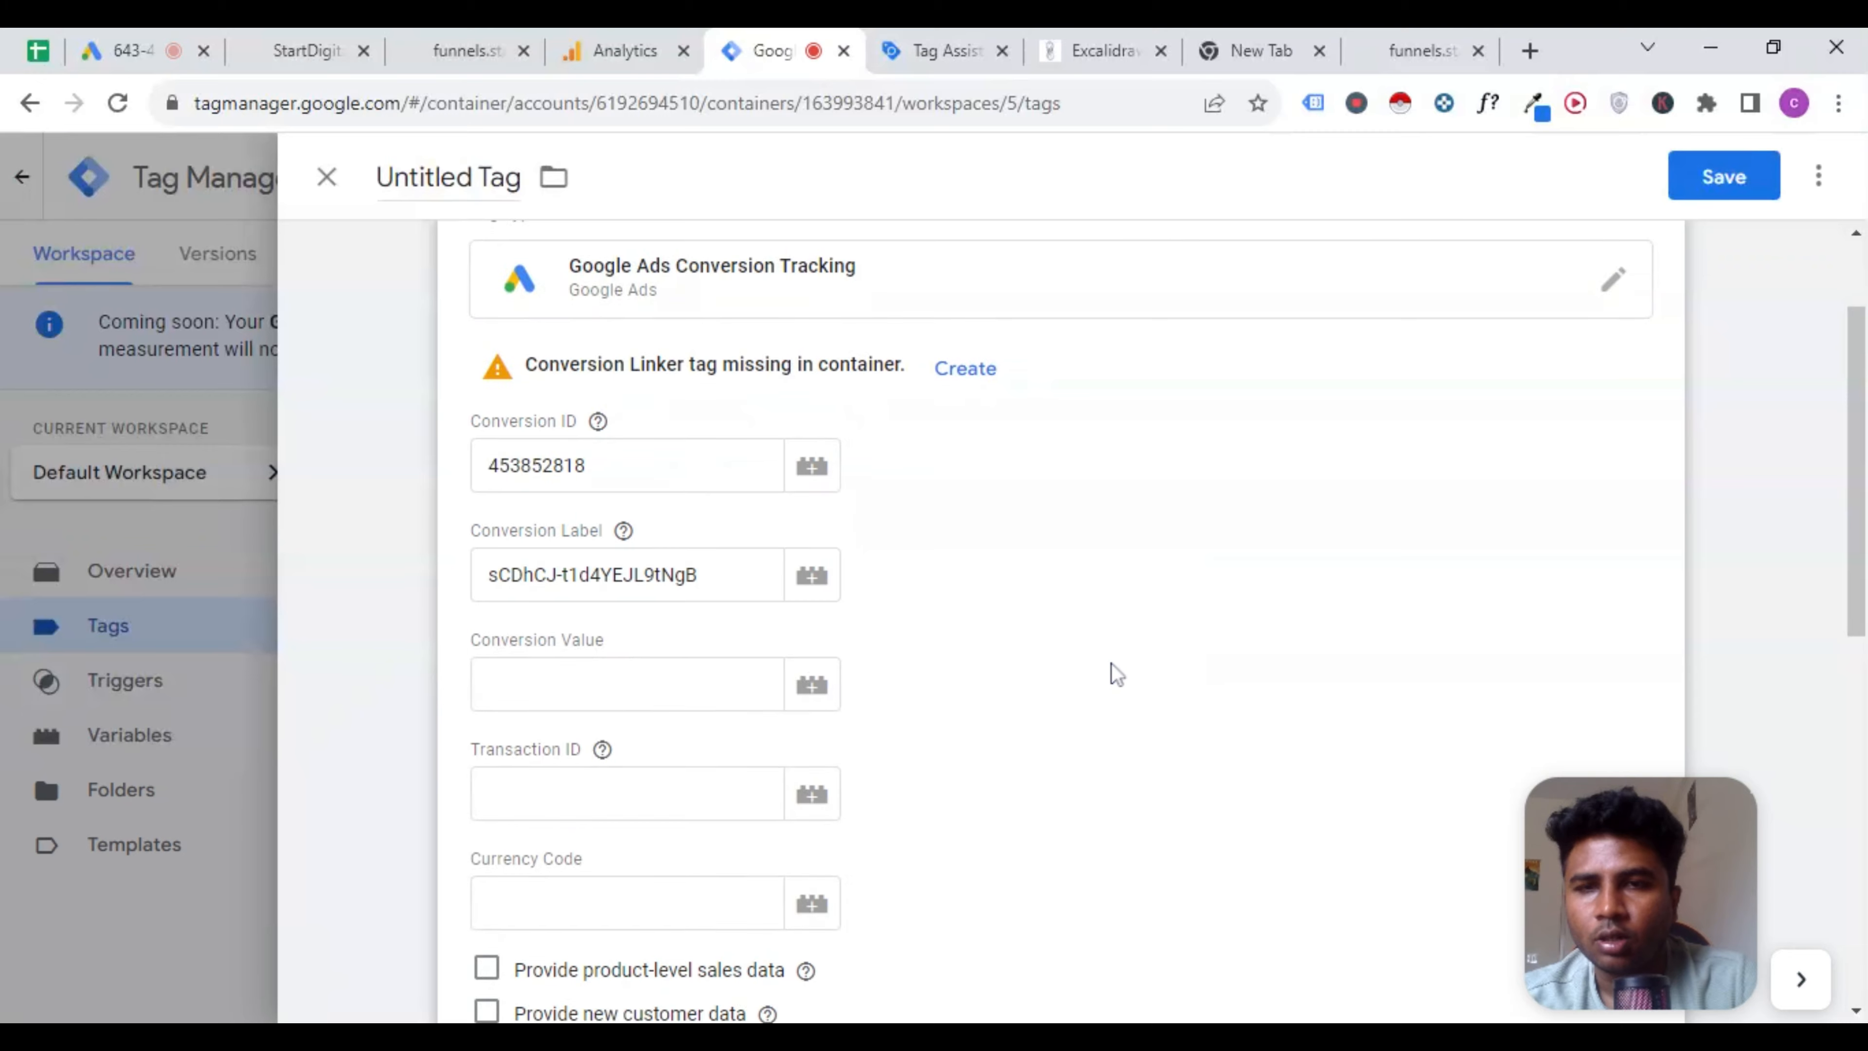
scroll(852, 891, "down", 3)
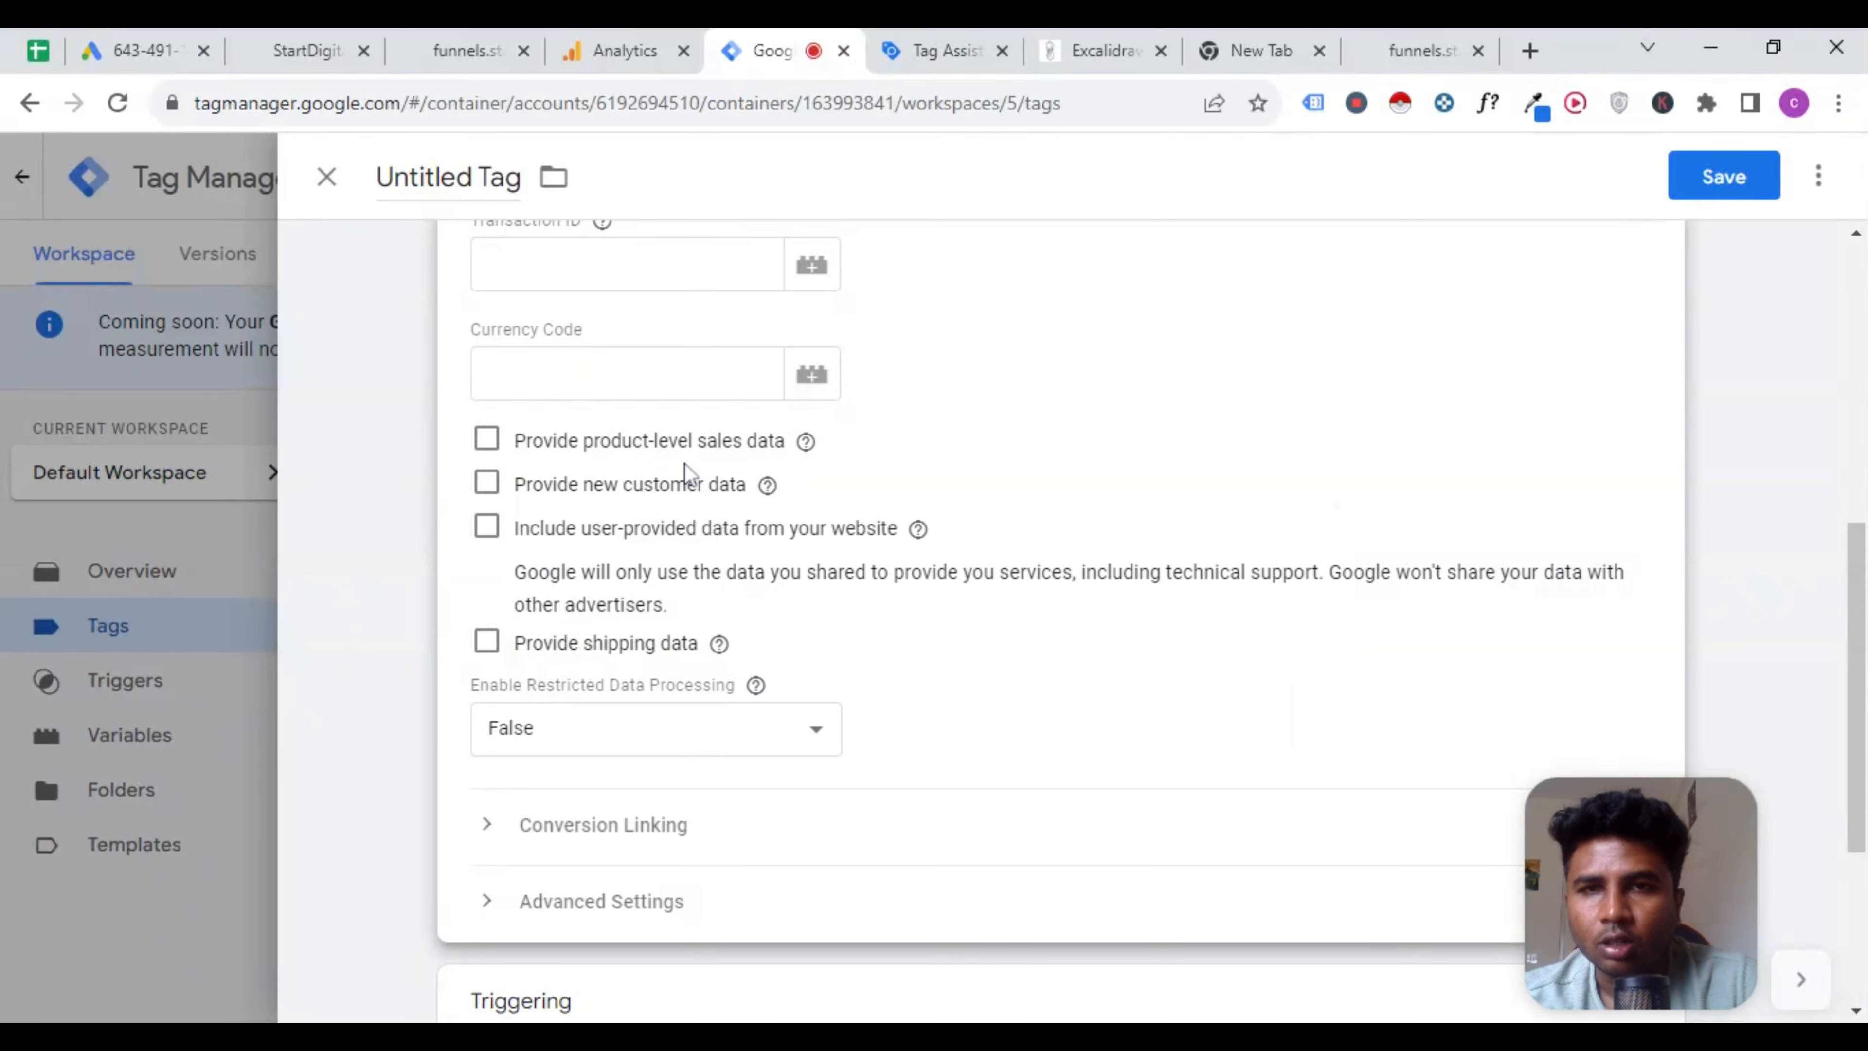
scroll(763, 662, "down", 5)
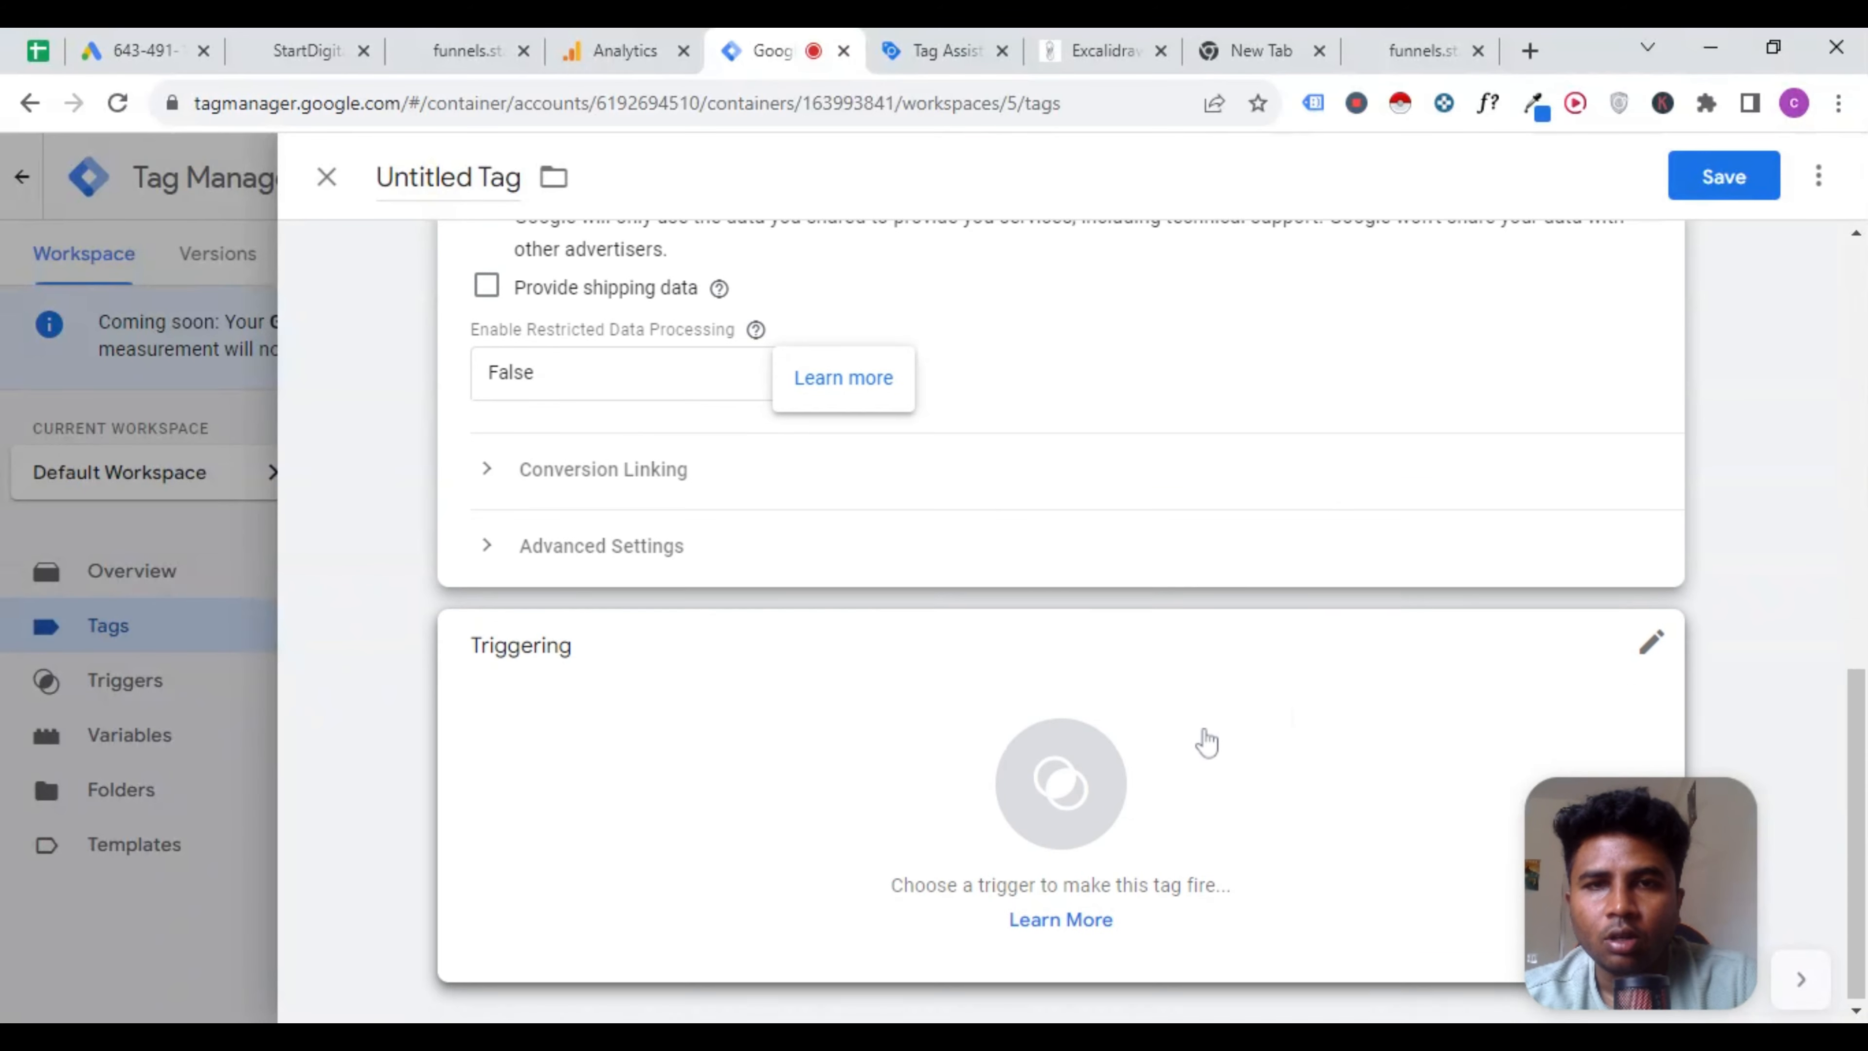
left_click(694, 727)
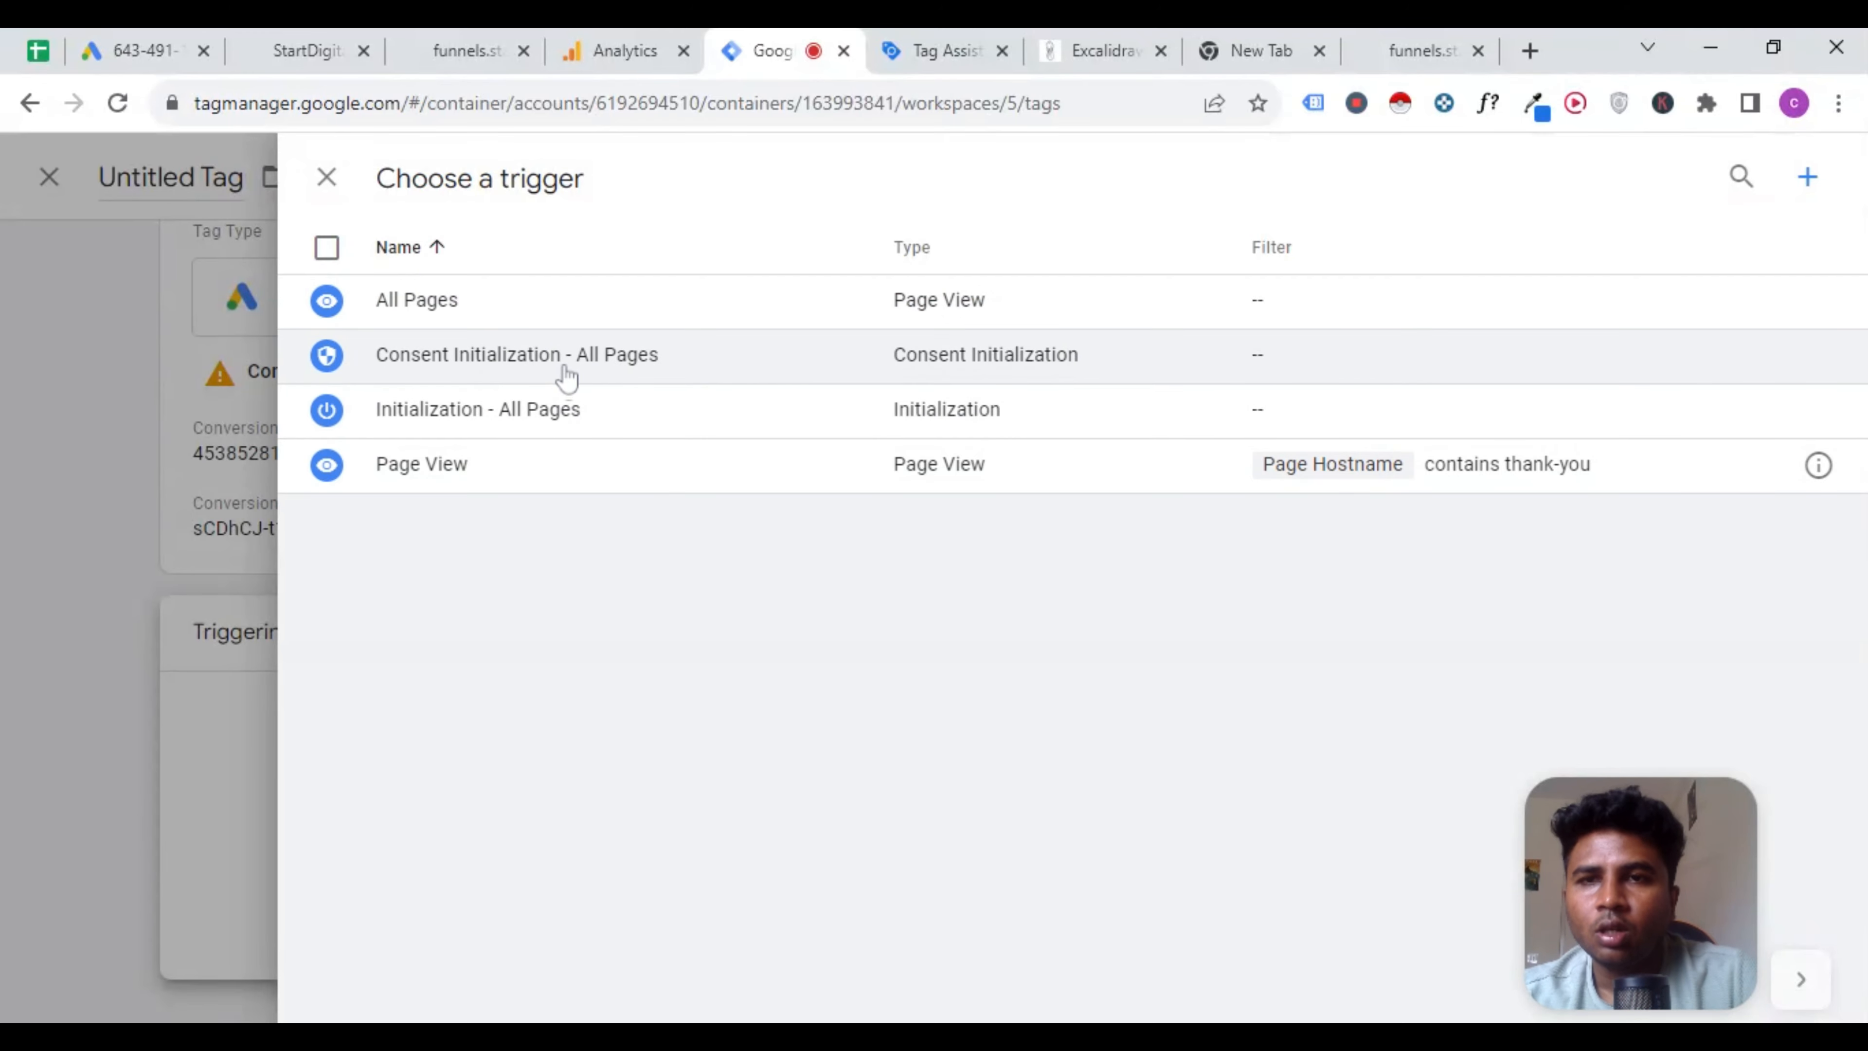
left_click(1804, 179)
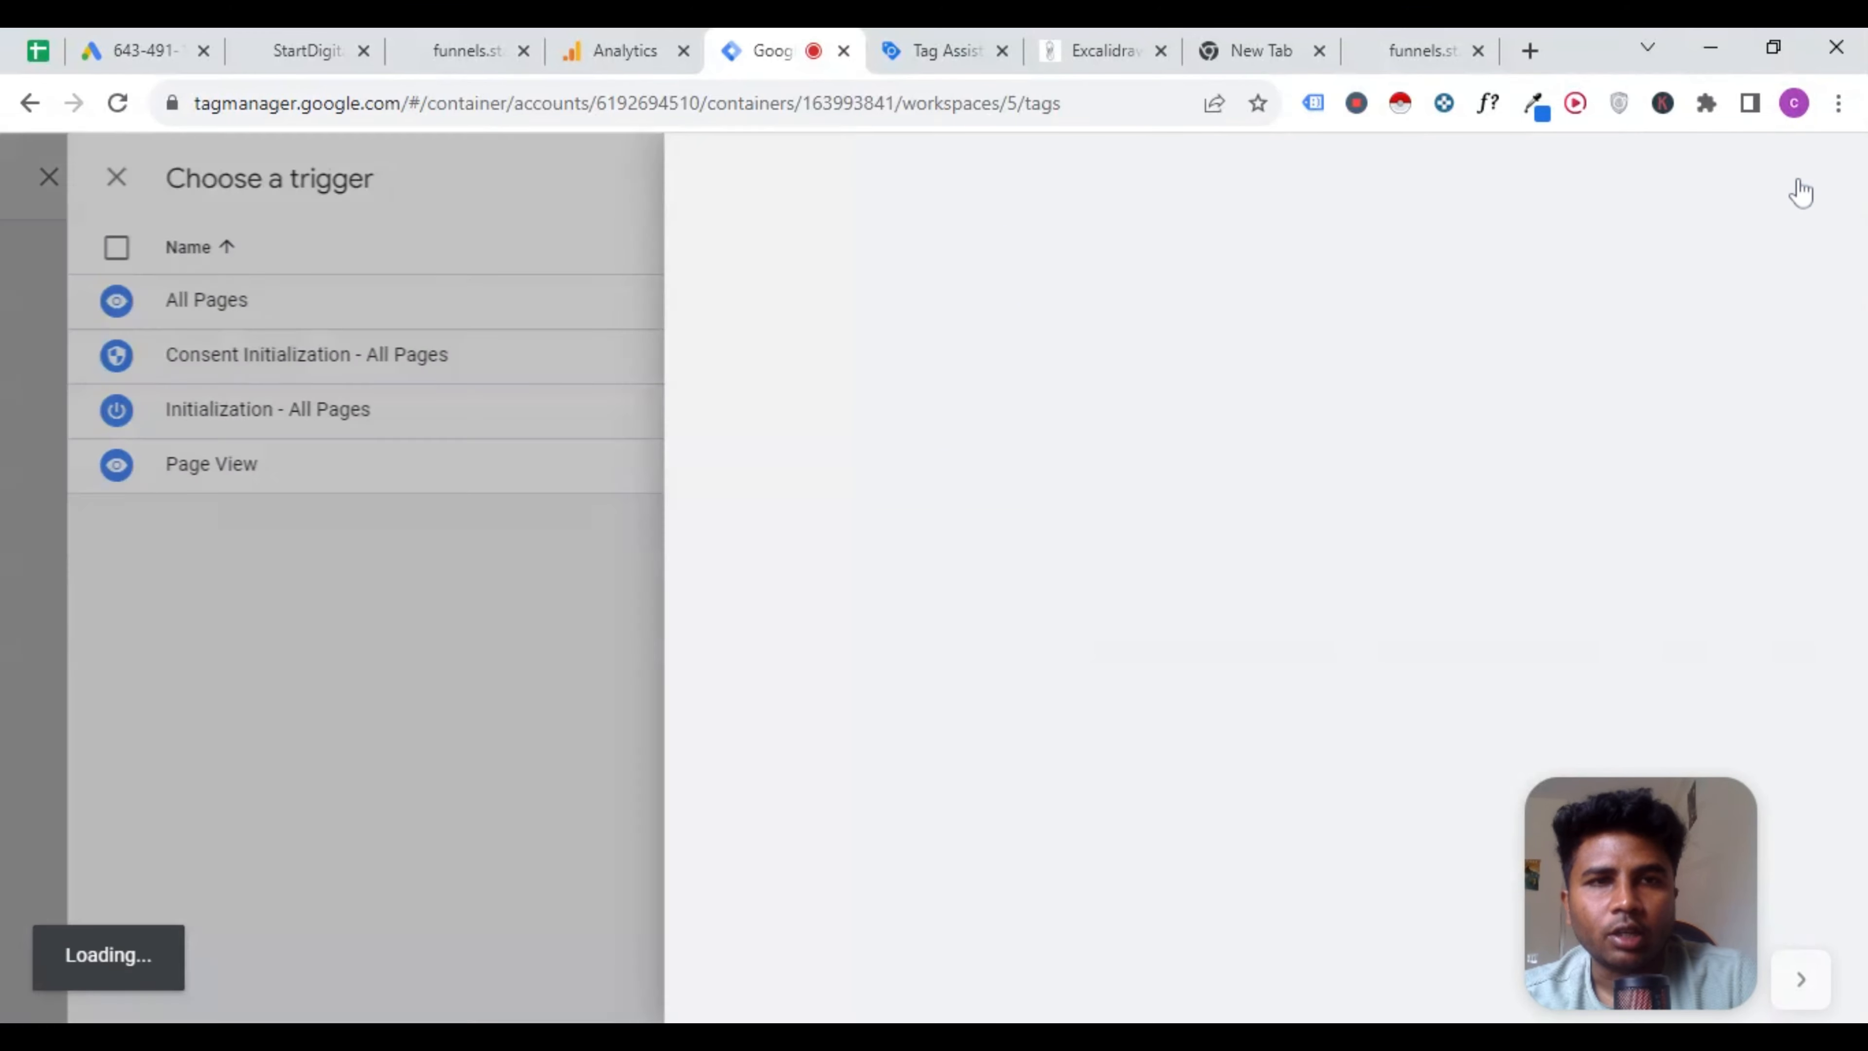
left_click(799, 388)
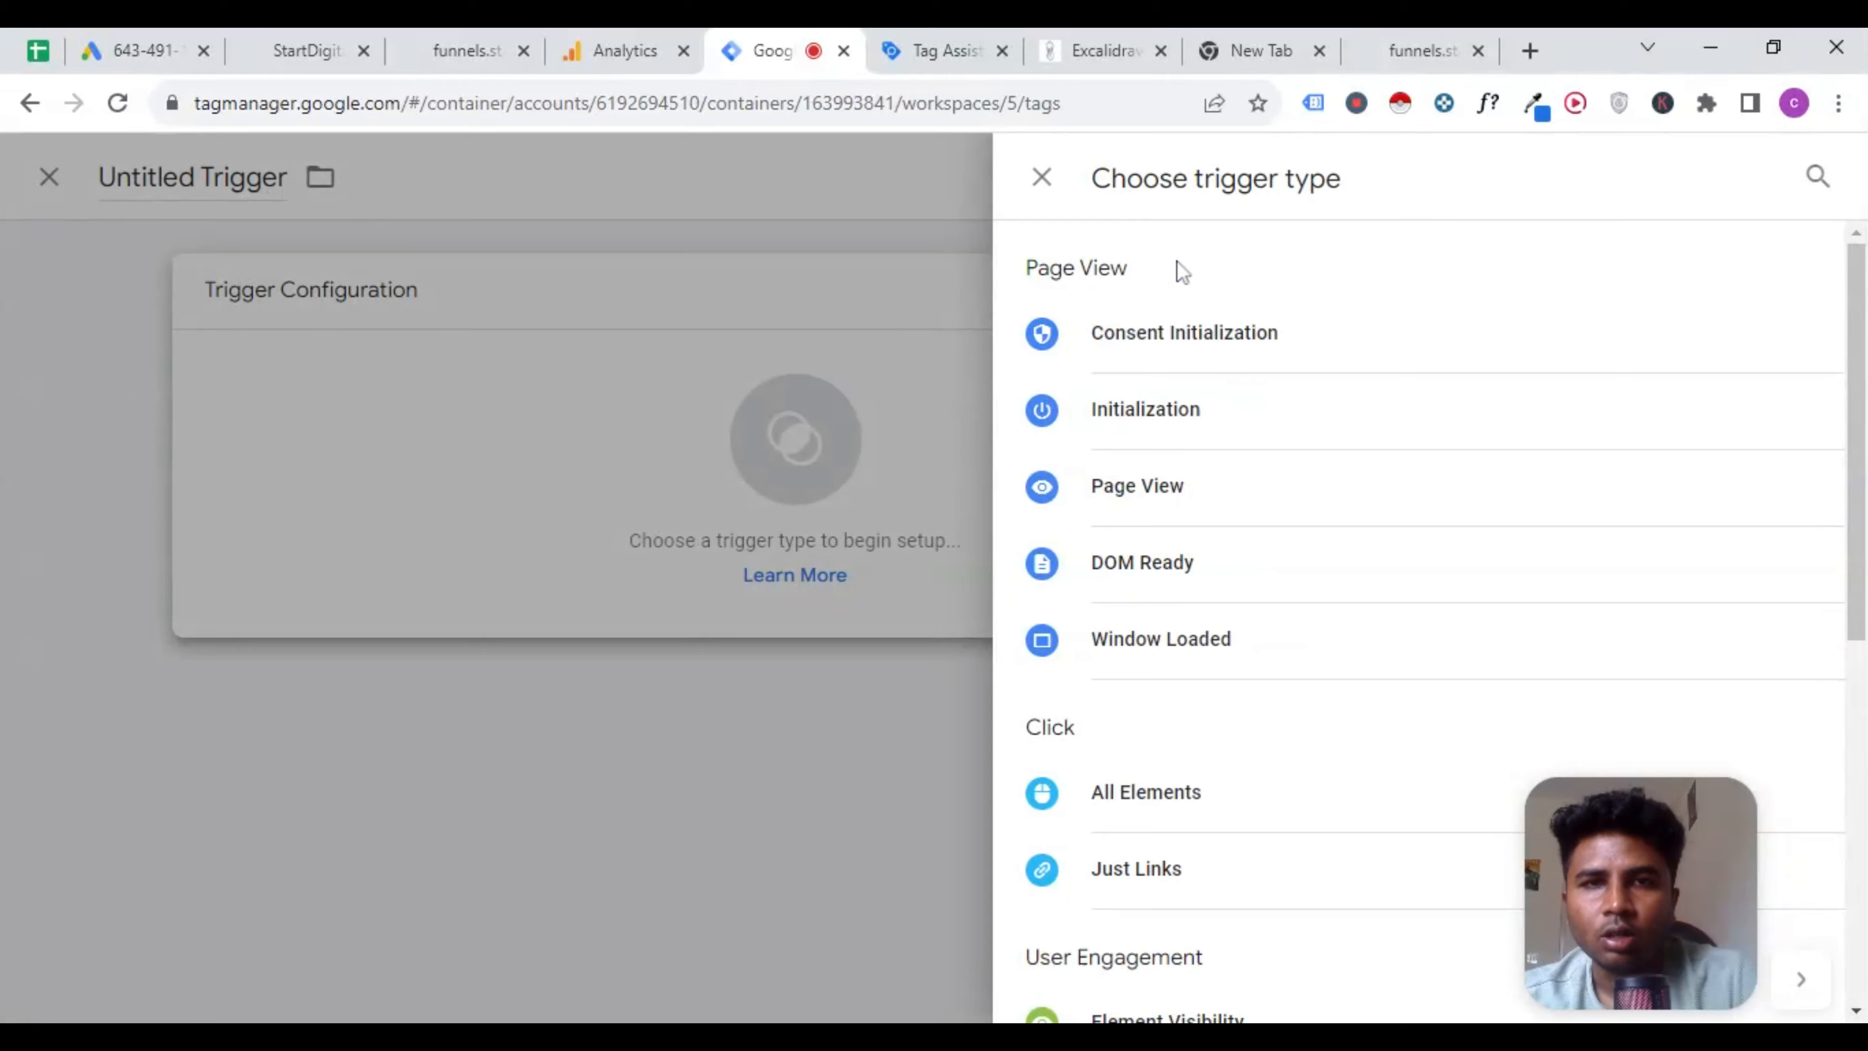
scroll(1397, 537, "down", 3)
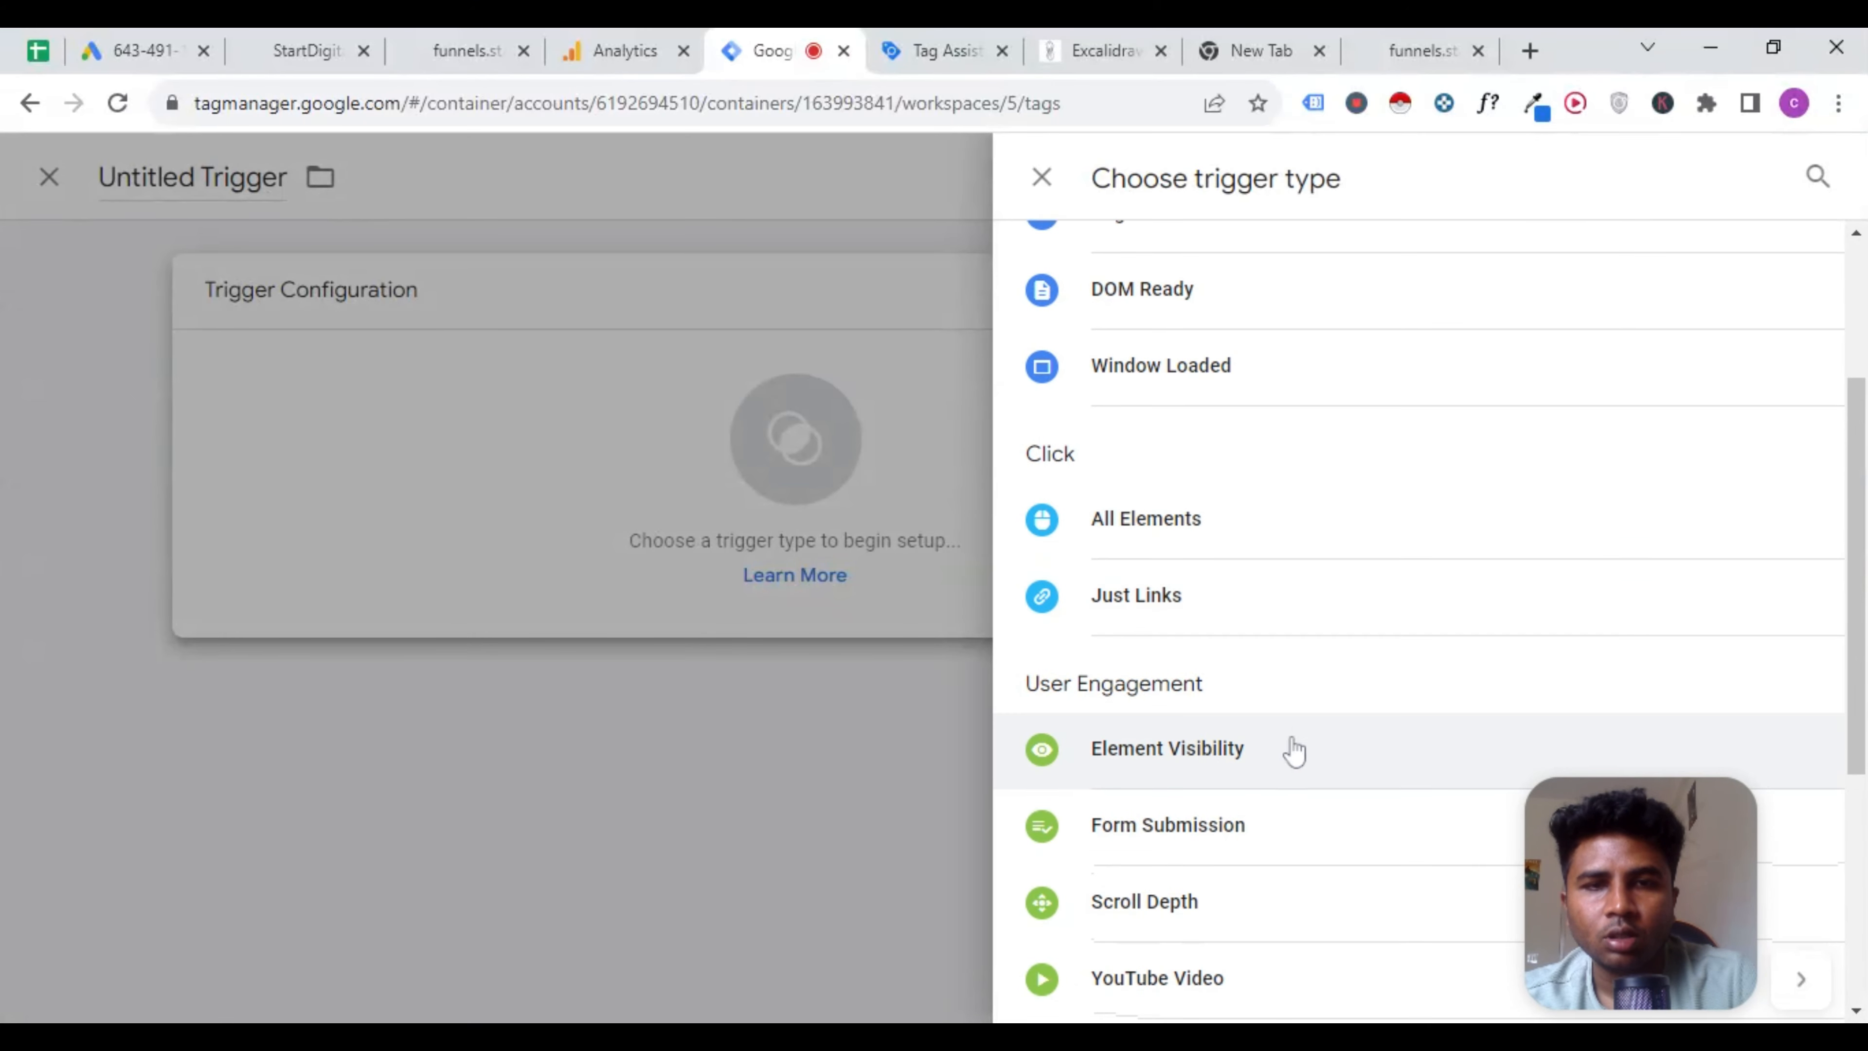
scroll(1206, 371, "up", 2)
scroll(1195, 367, "up", 2)
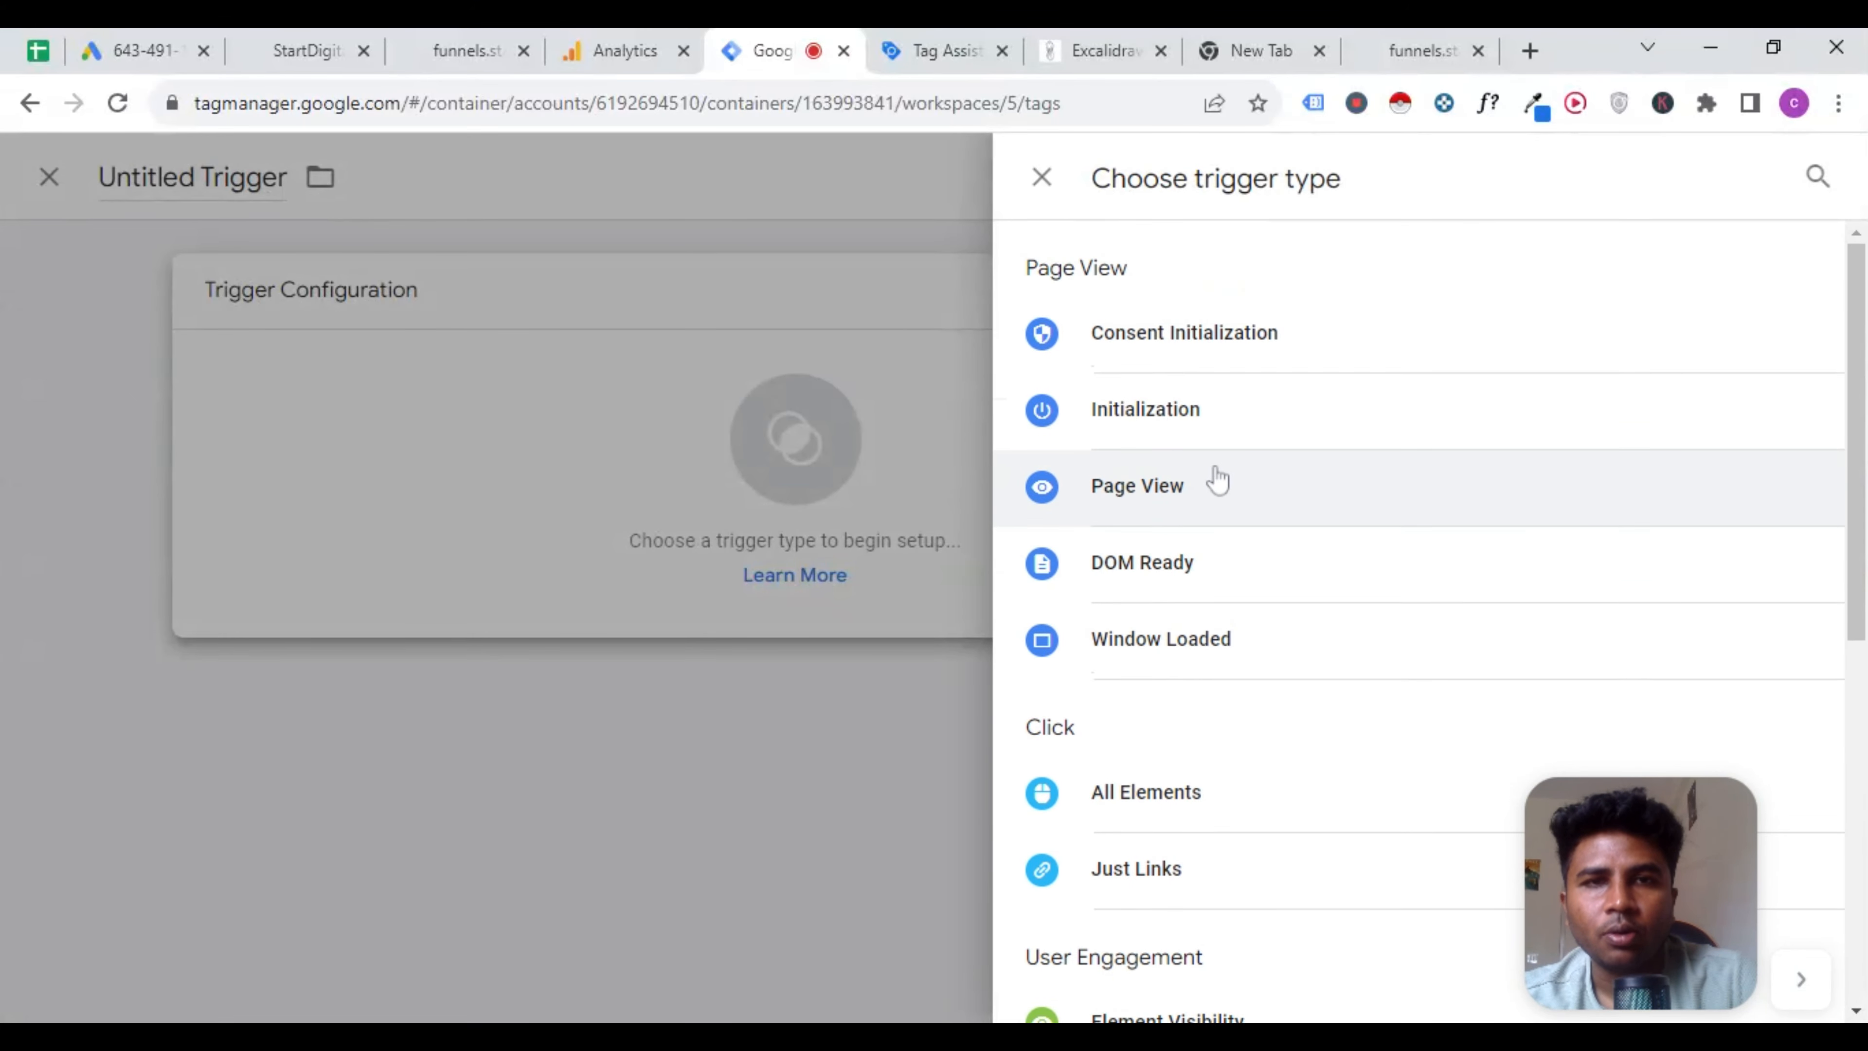
left_click(1213, 497)
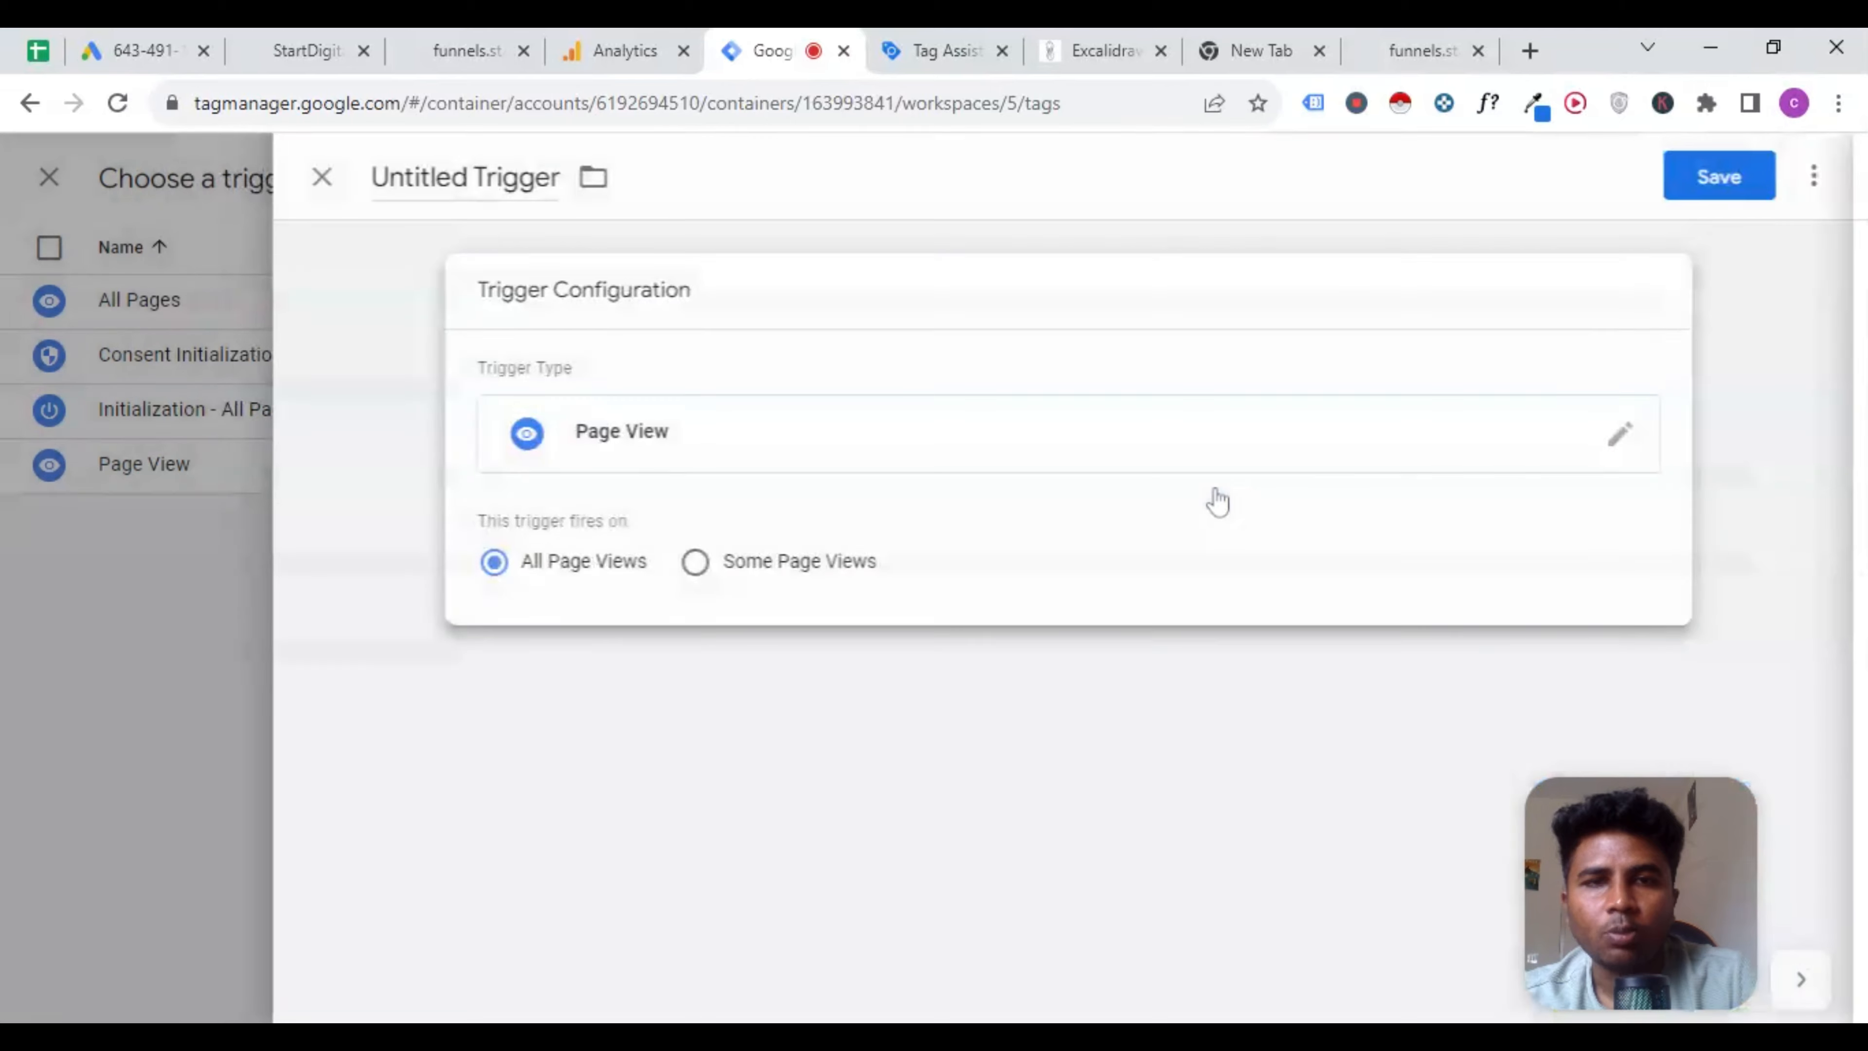
left_click(724, 571)
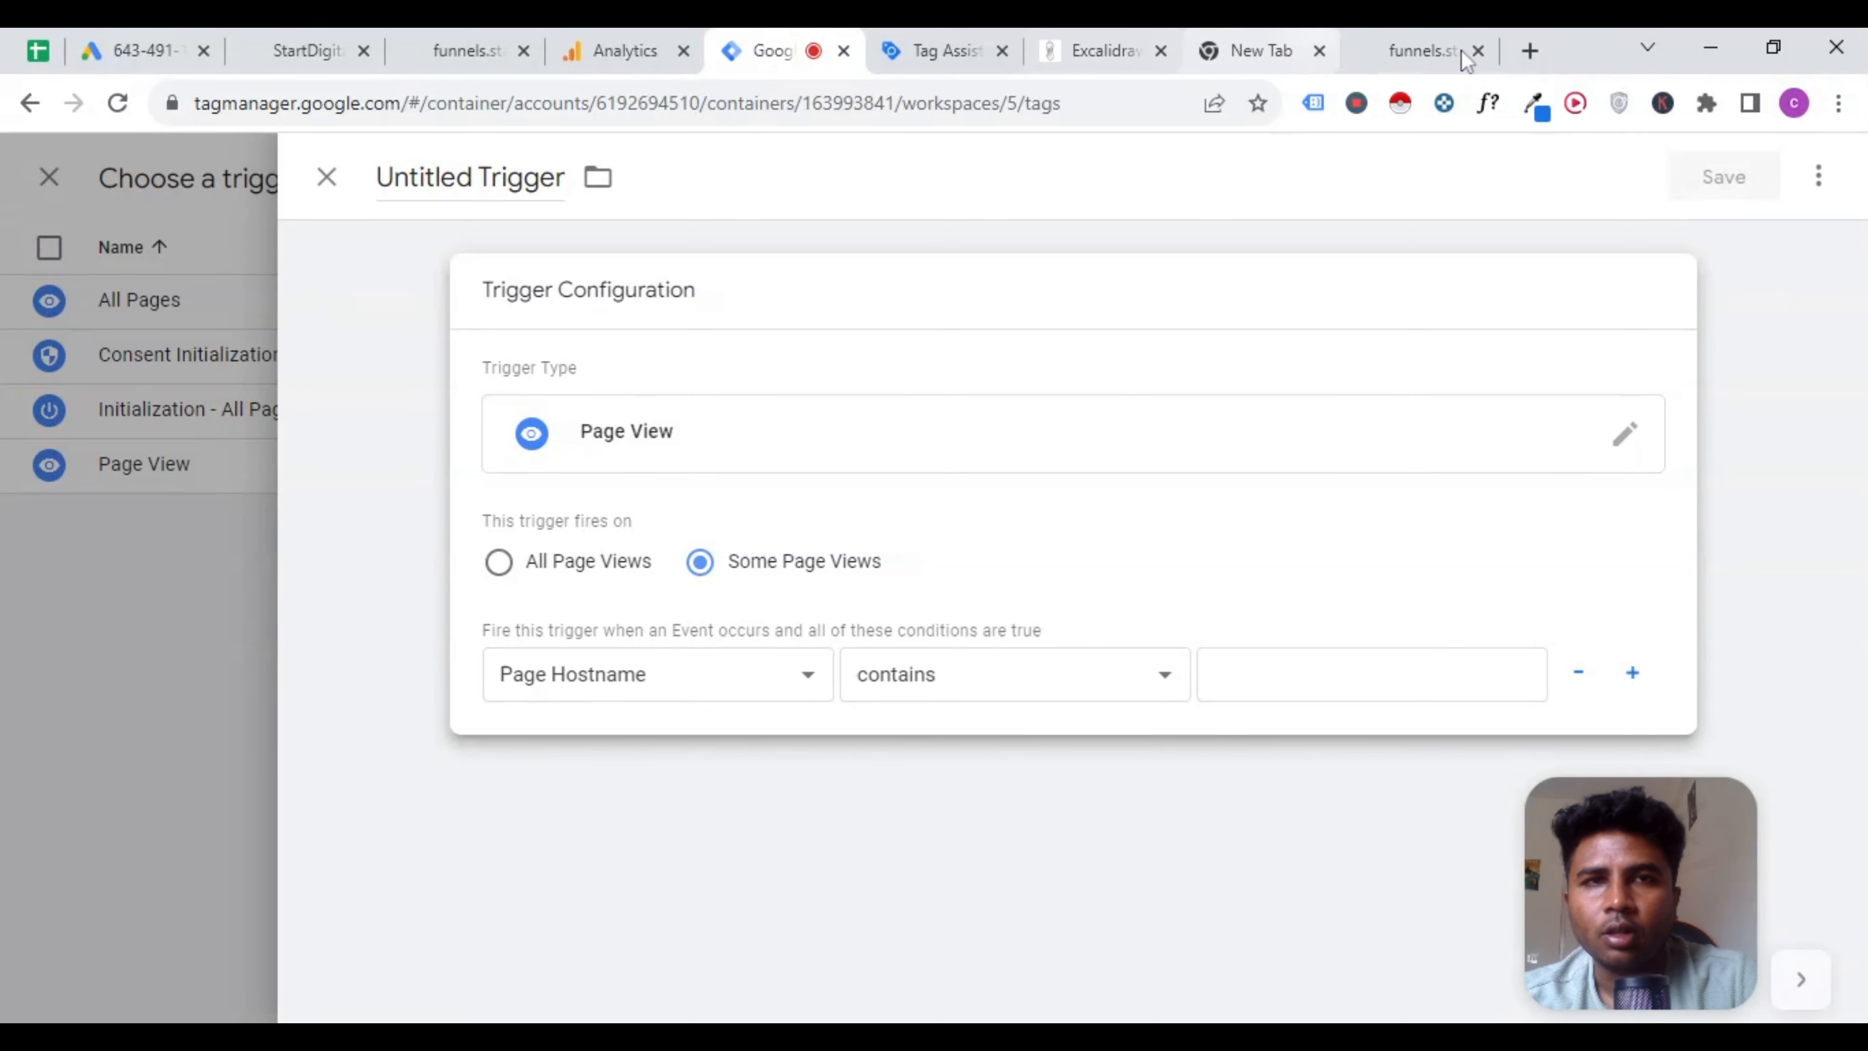
left_click(1421, 48)
left_click(966, 86)
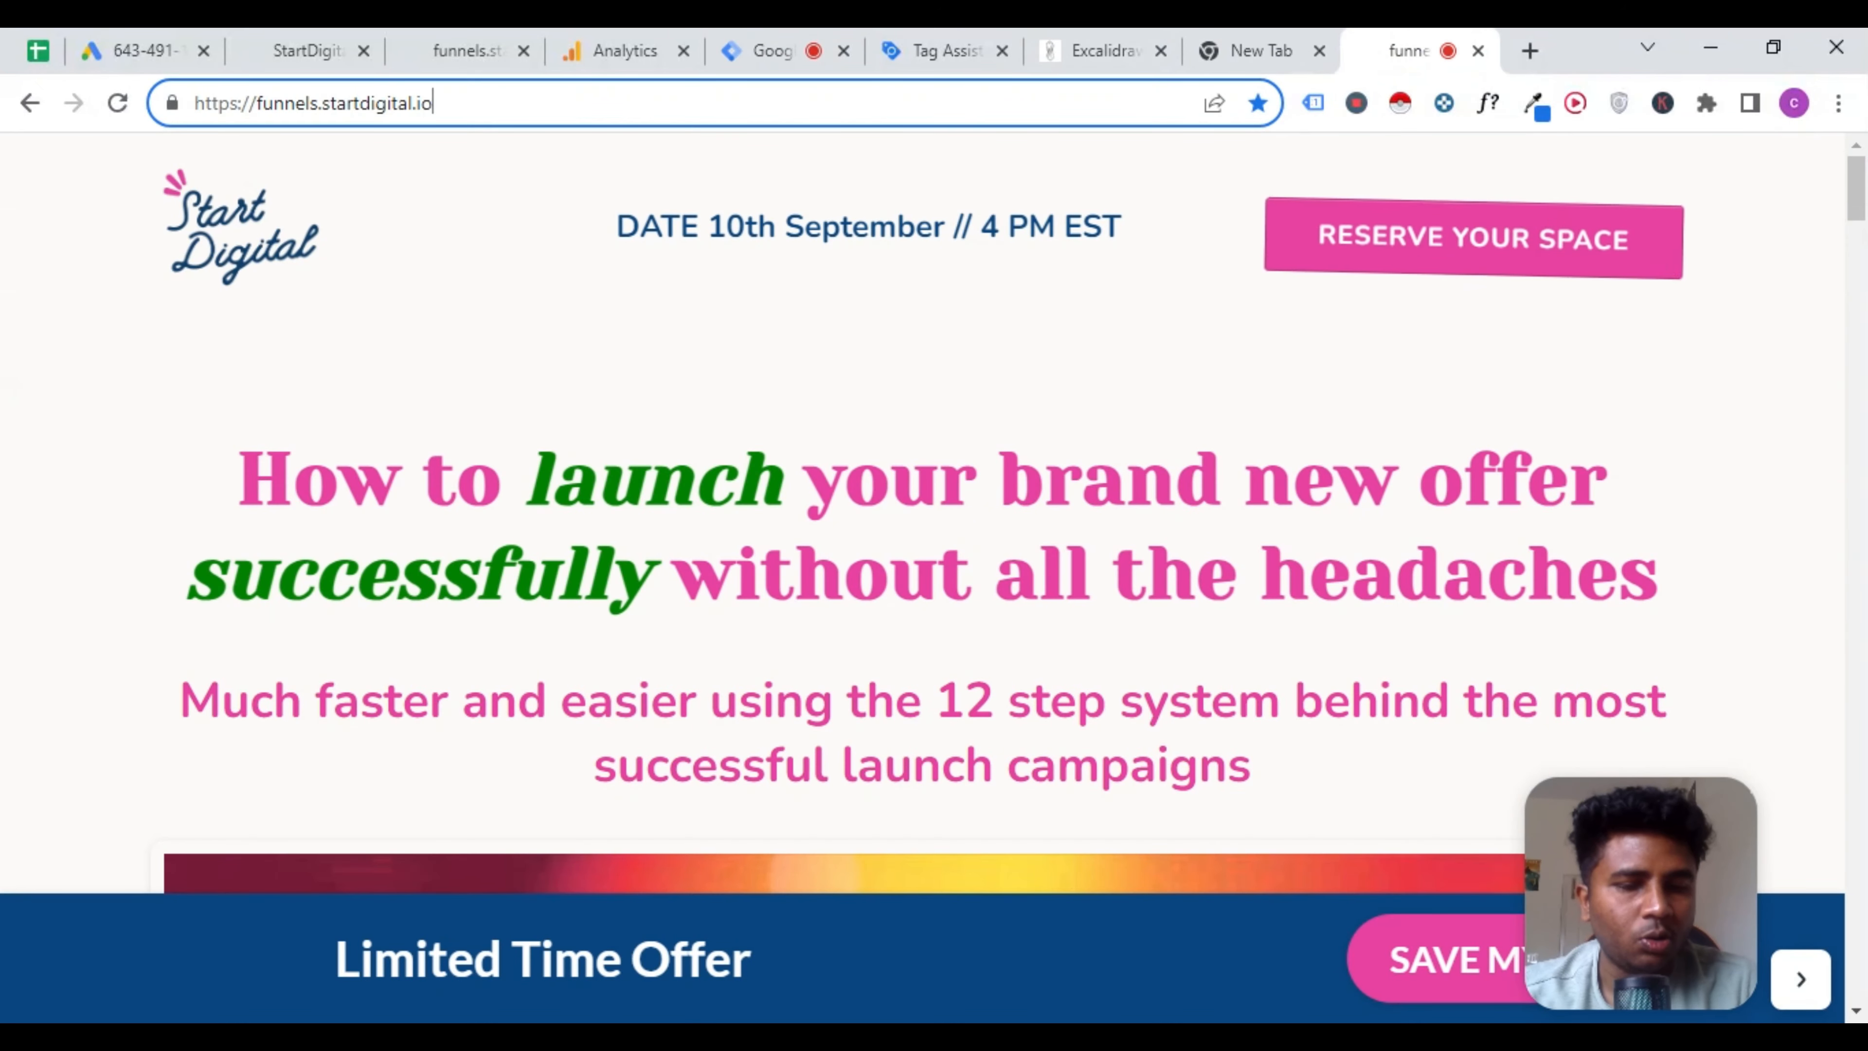
type("/than")
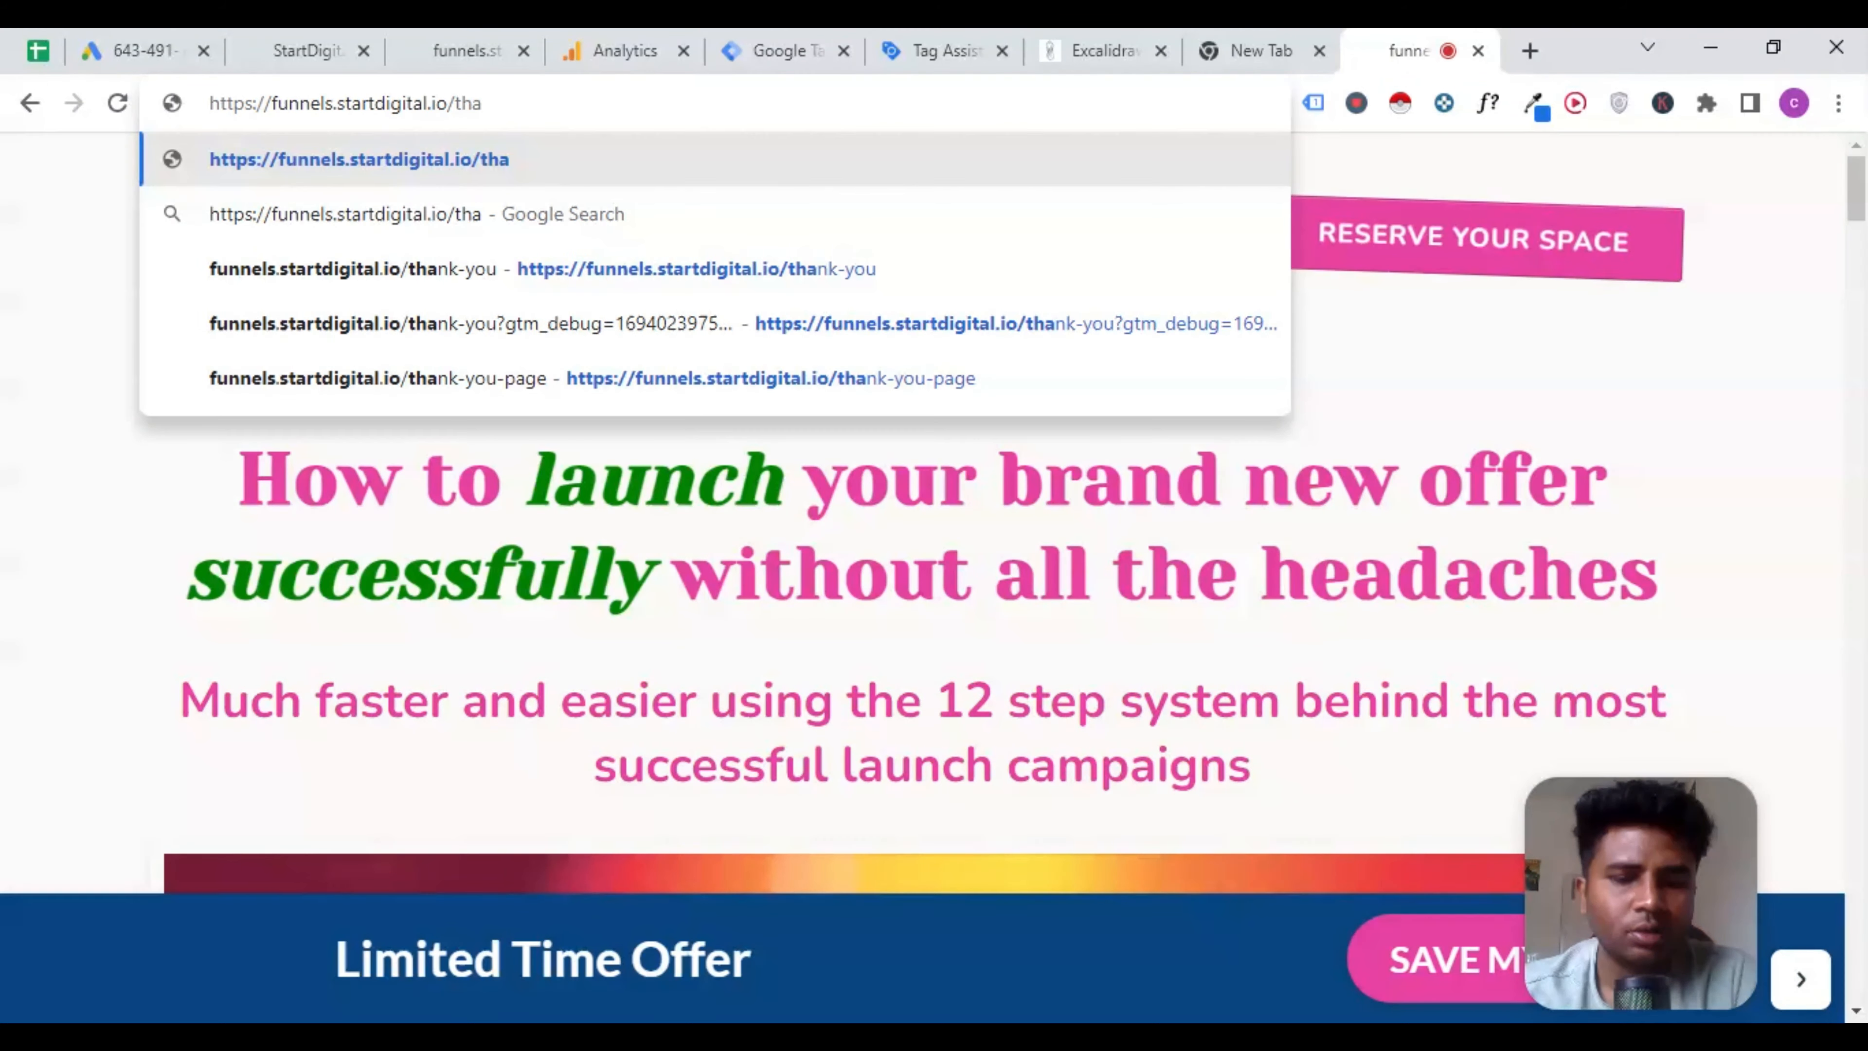
key("BackSpace")
key("BackSpace")
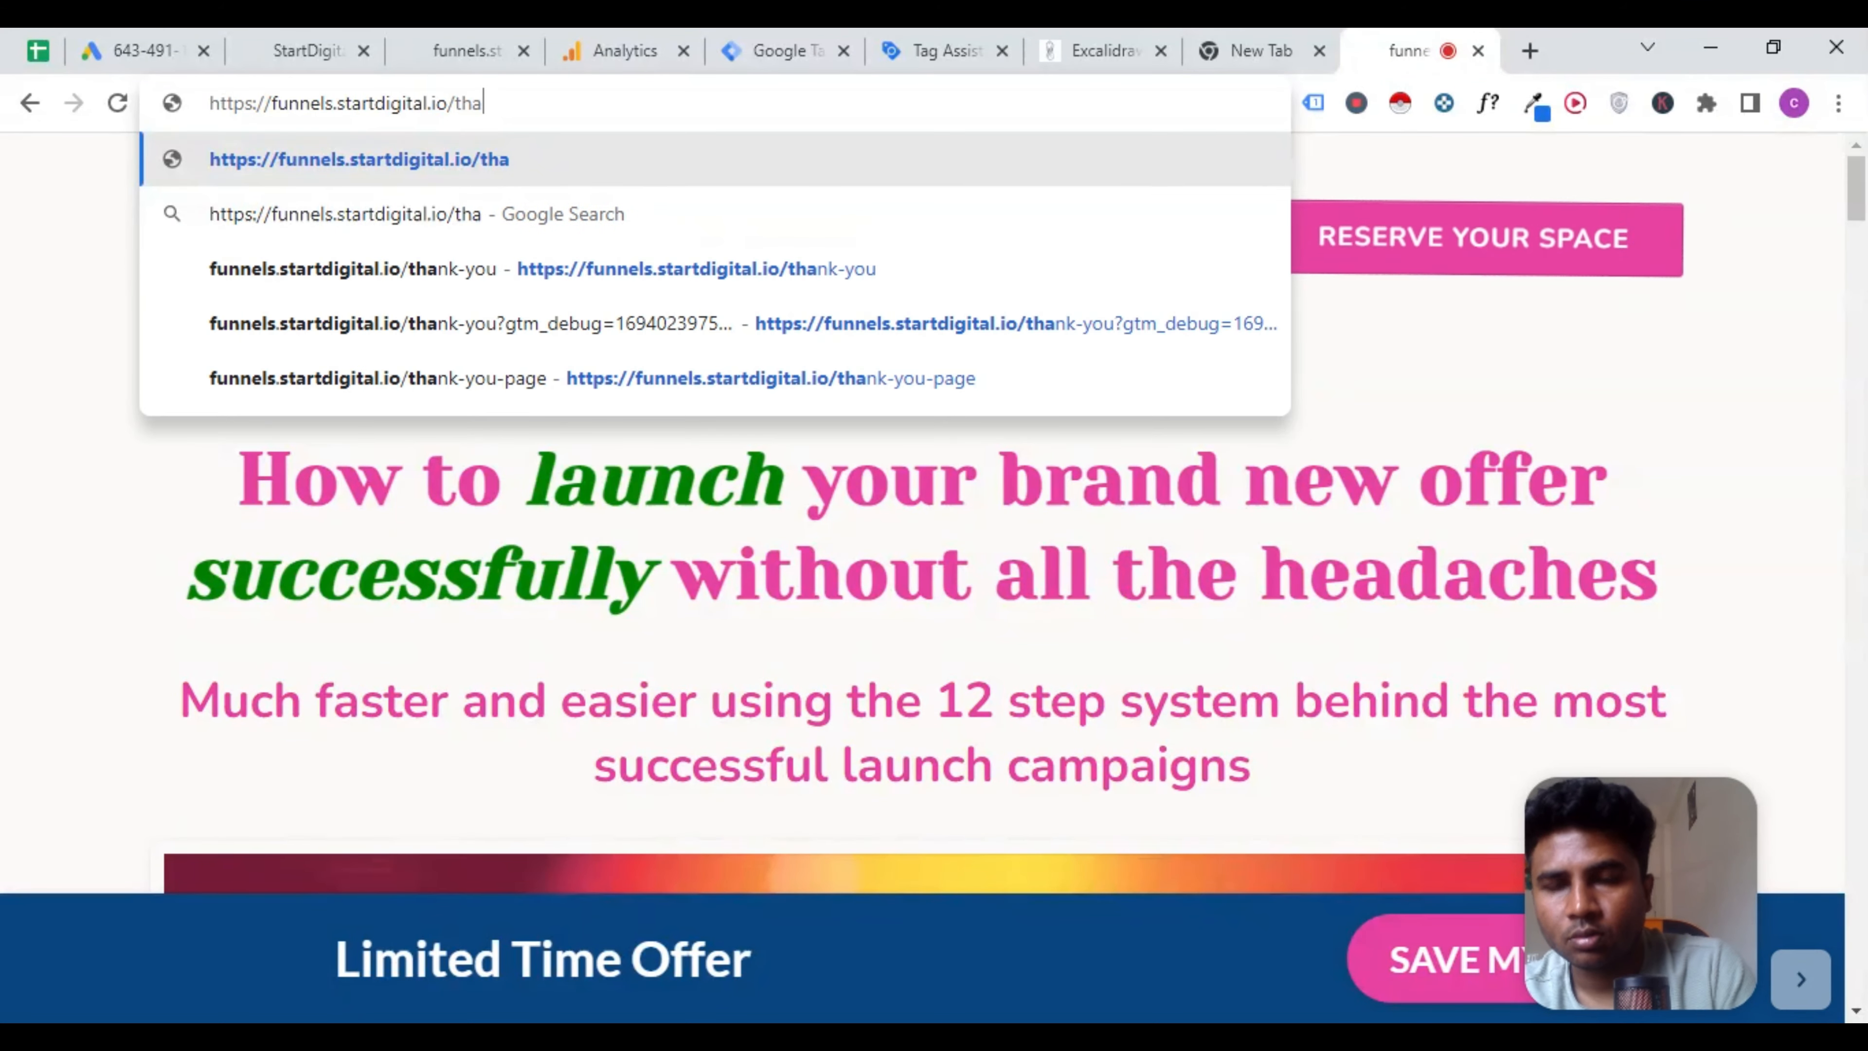
type("k")
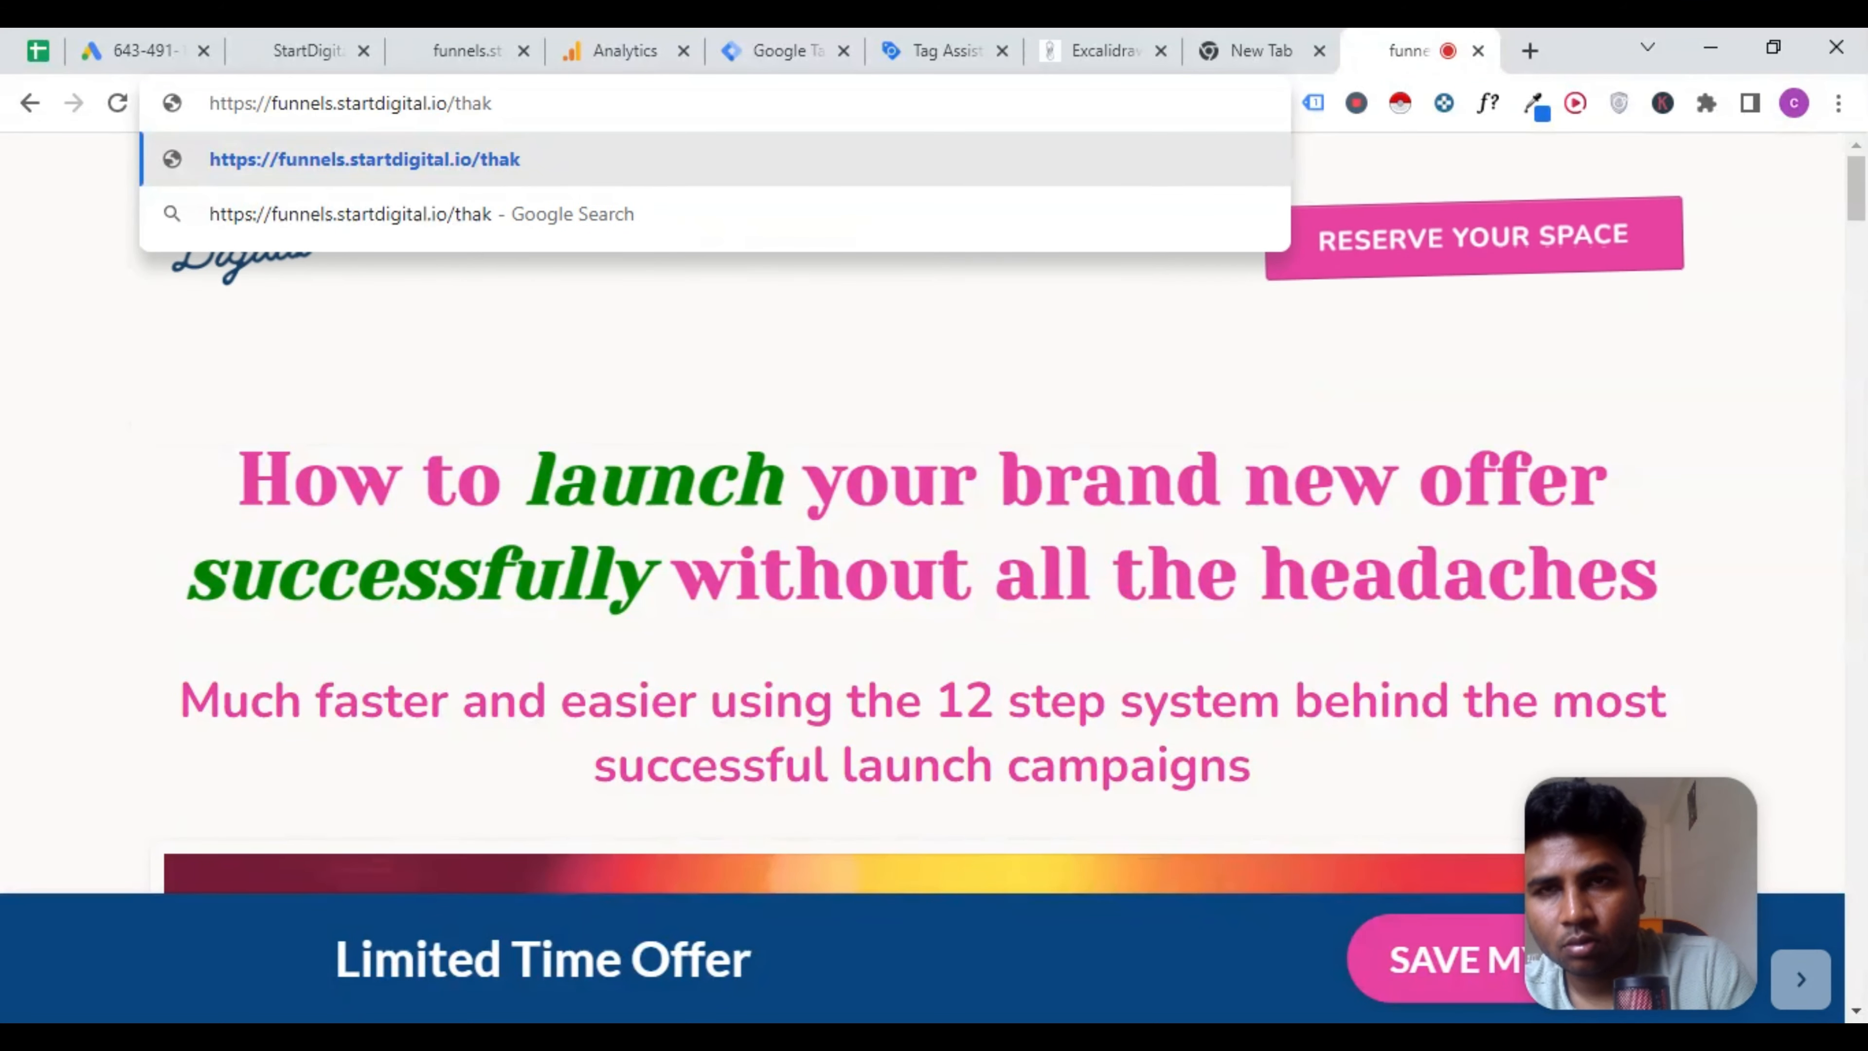
key("BackSpace")
type("nk-you")
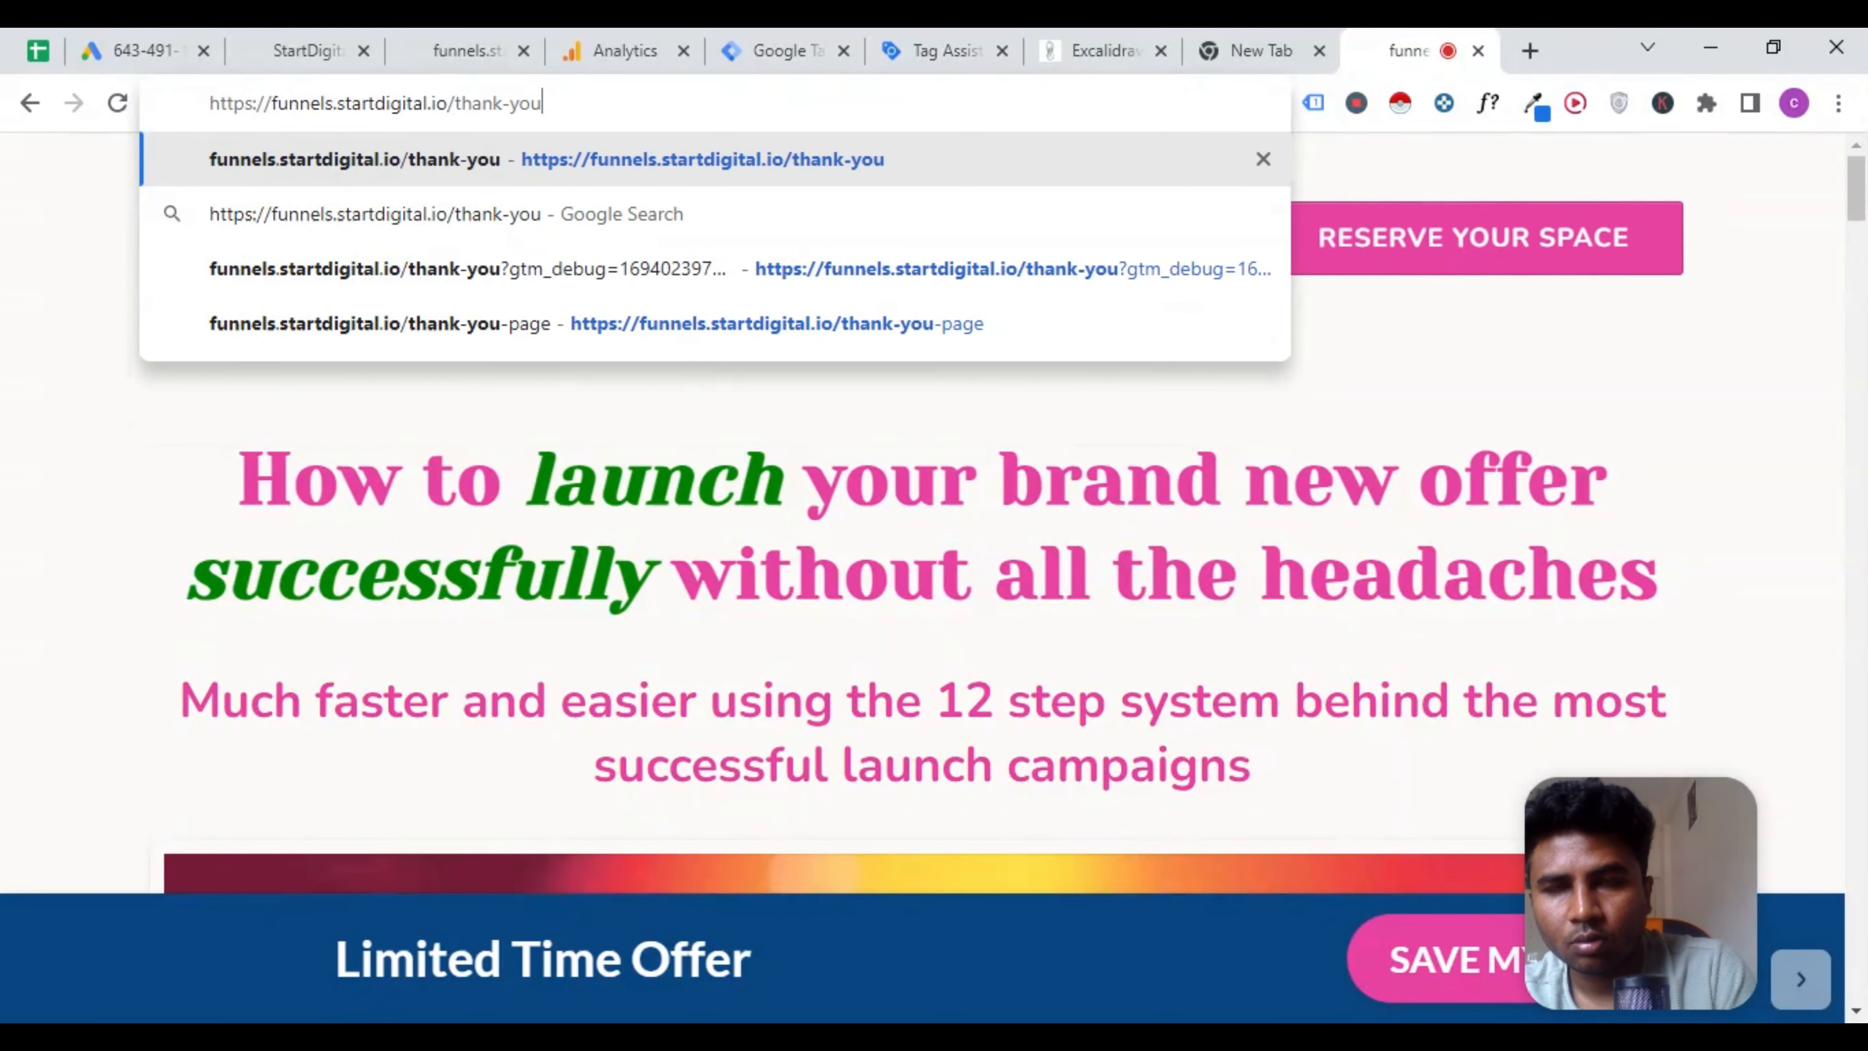
key("Return")
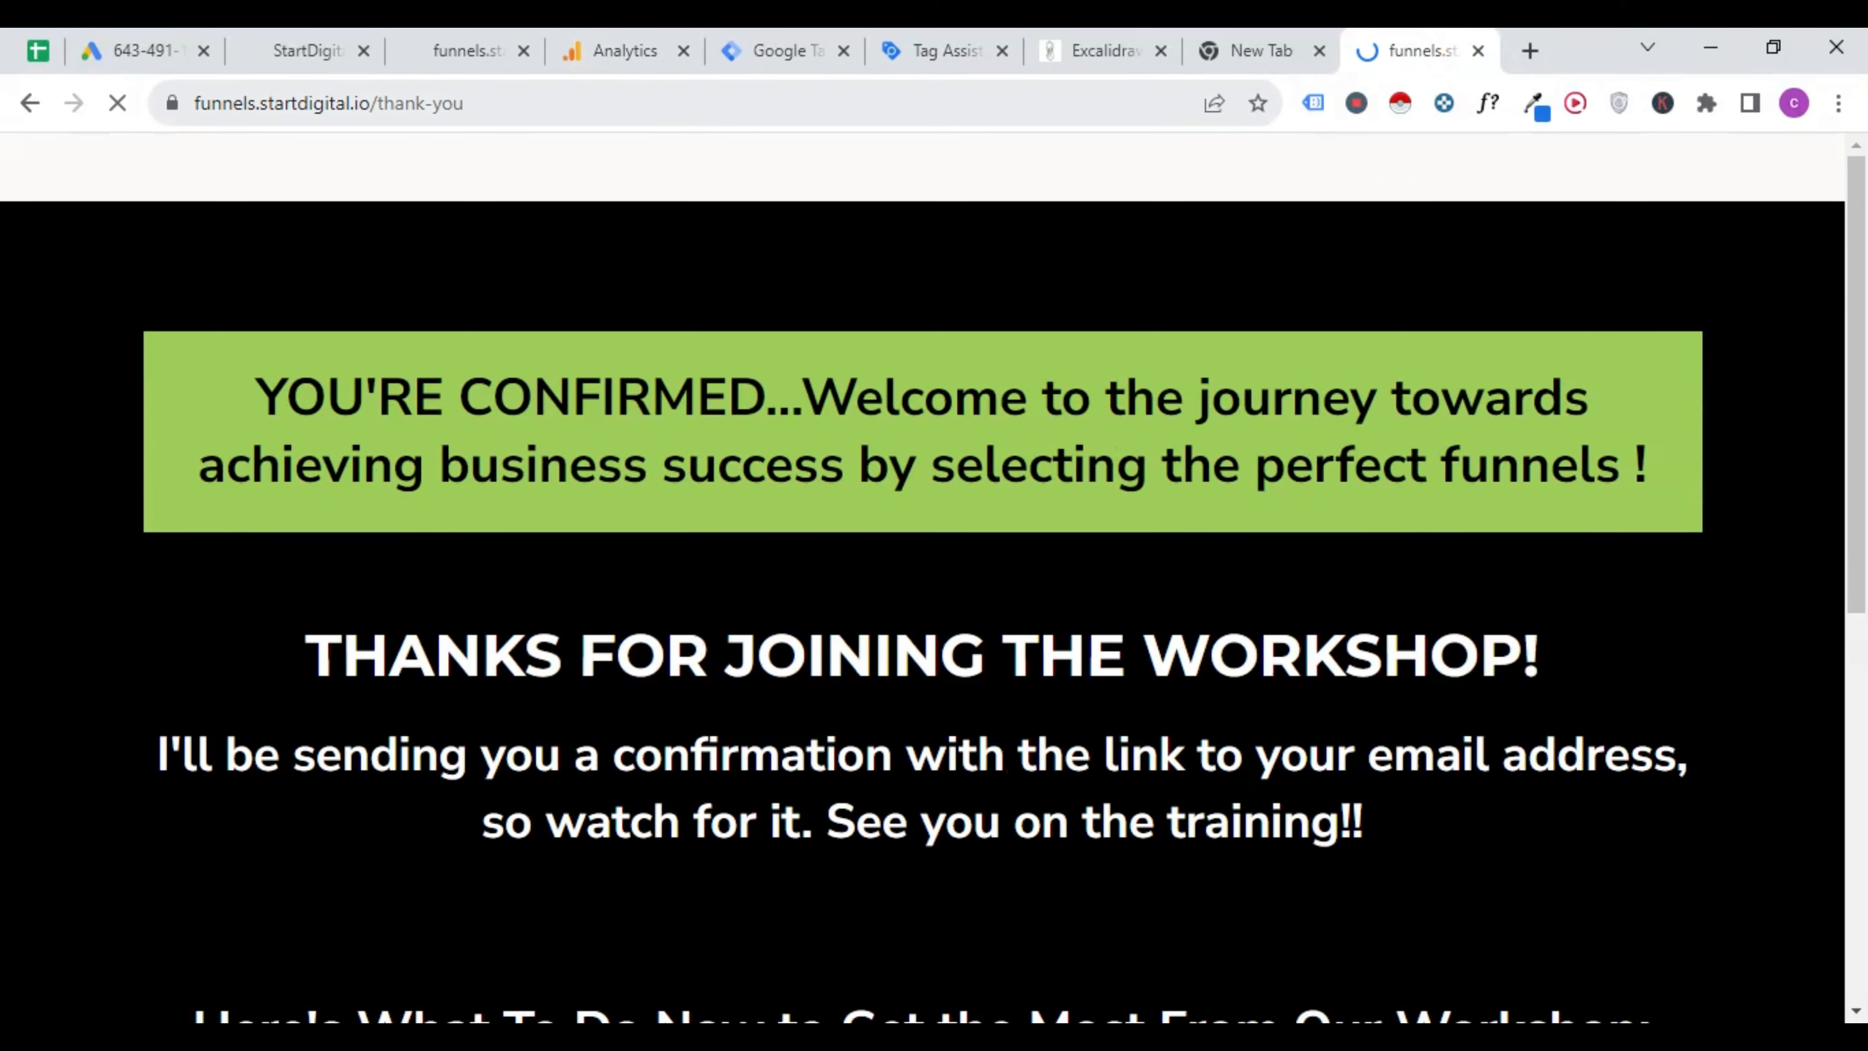
key("ctrl+l")
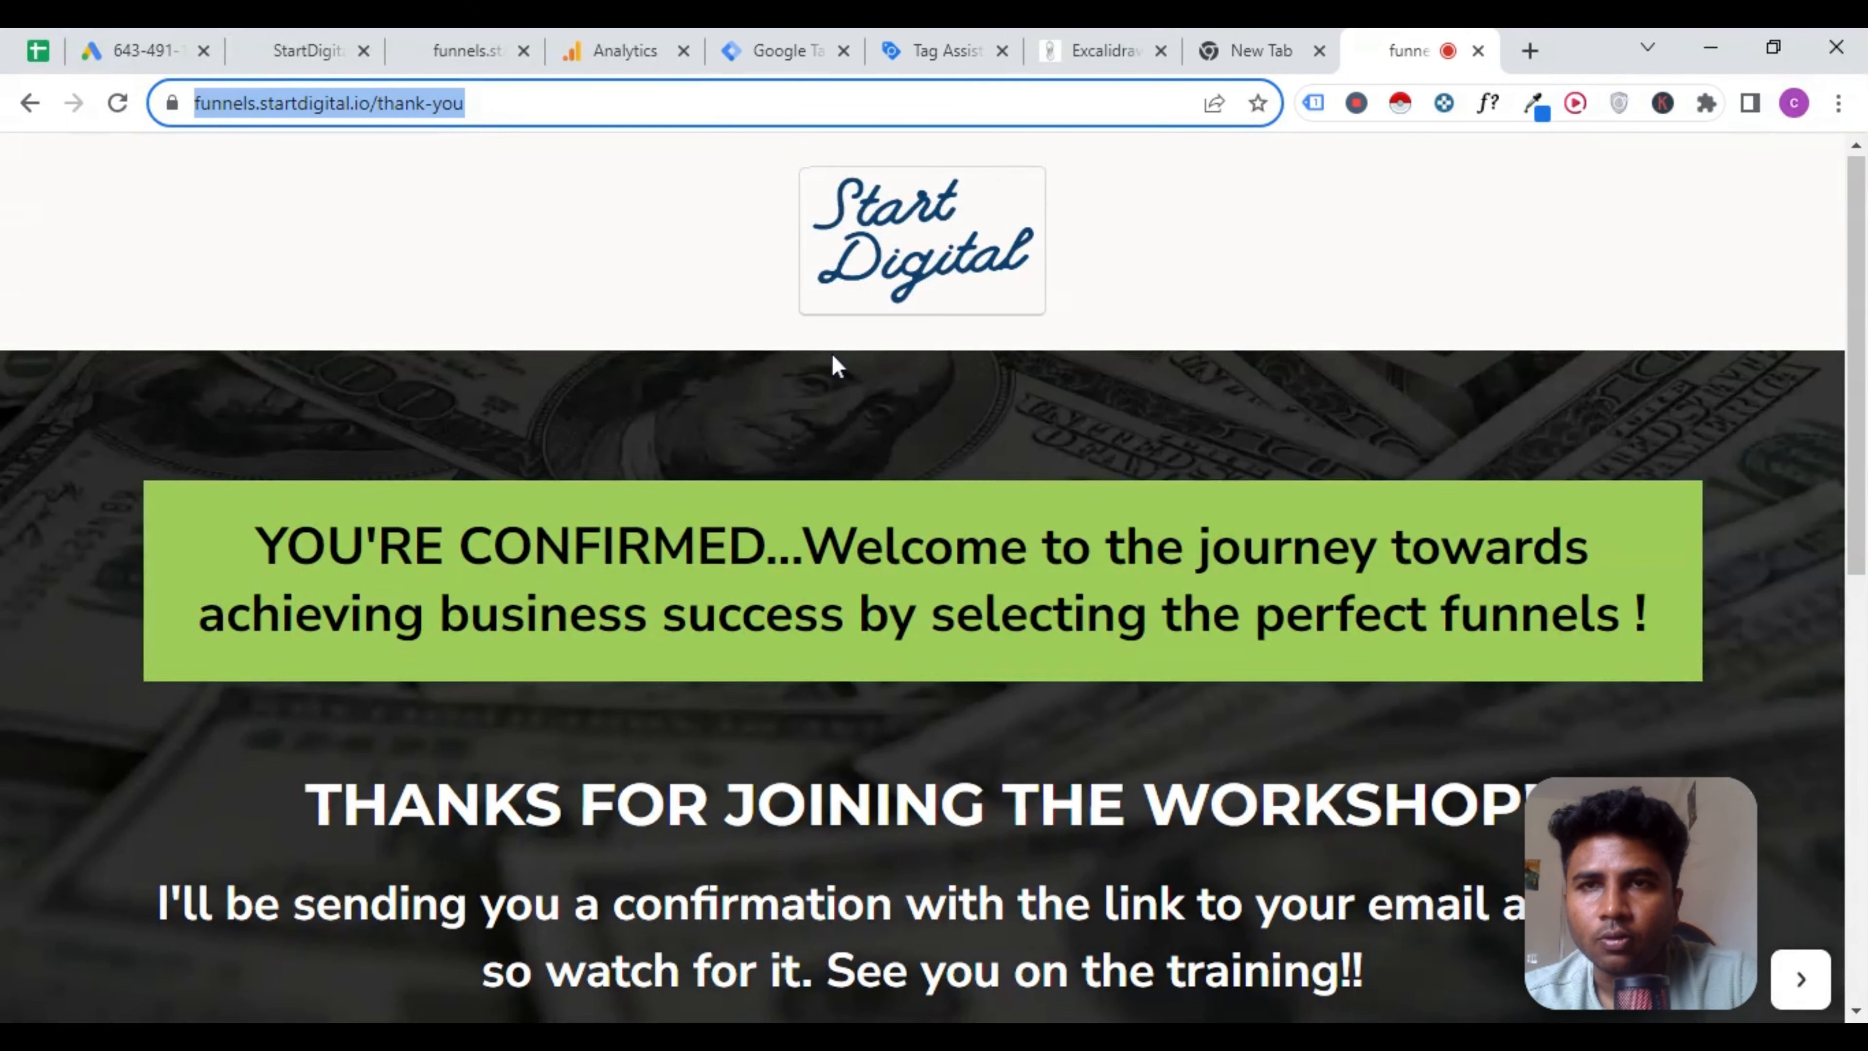
scroll(838, 357, "down", 5)
left_click(780, 50)
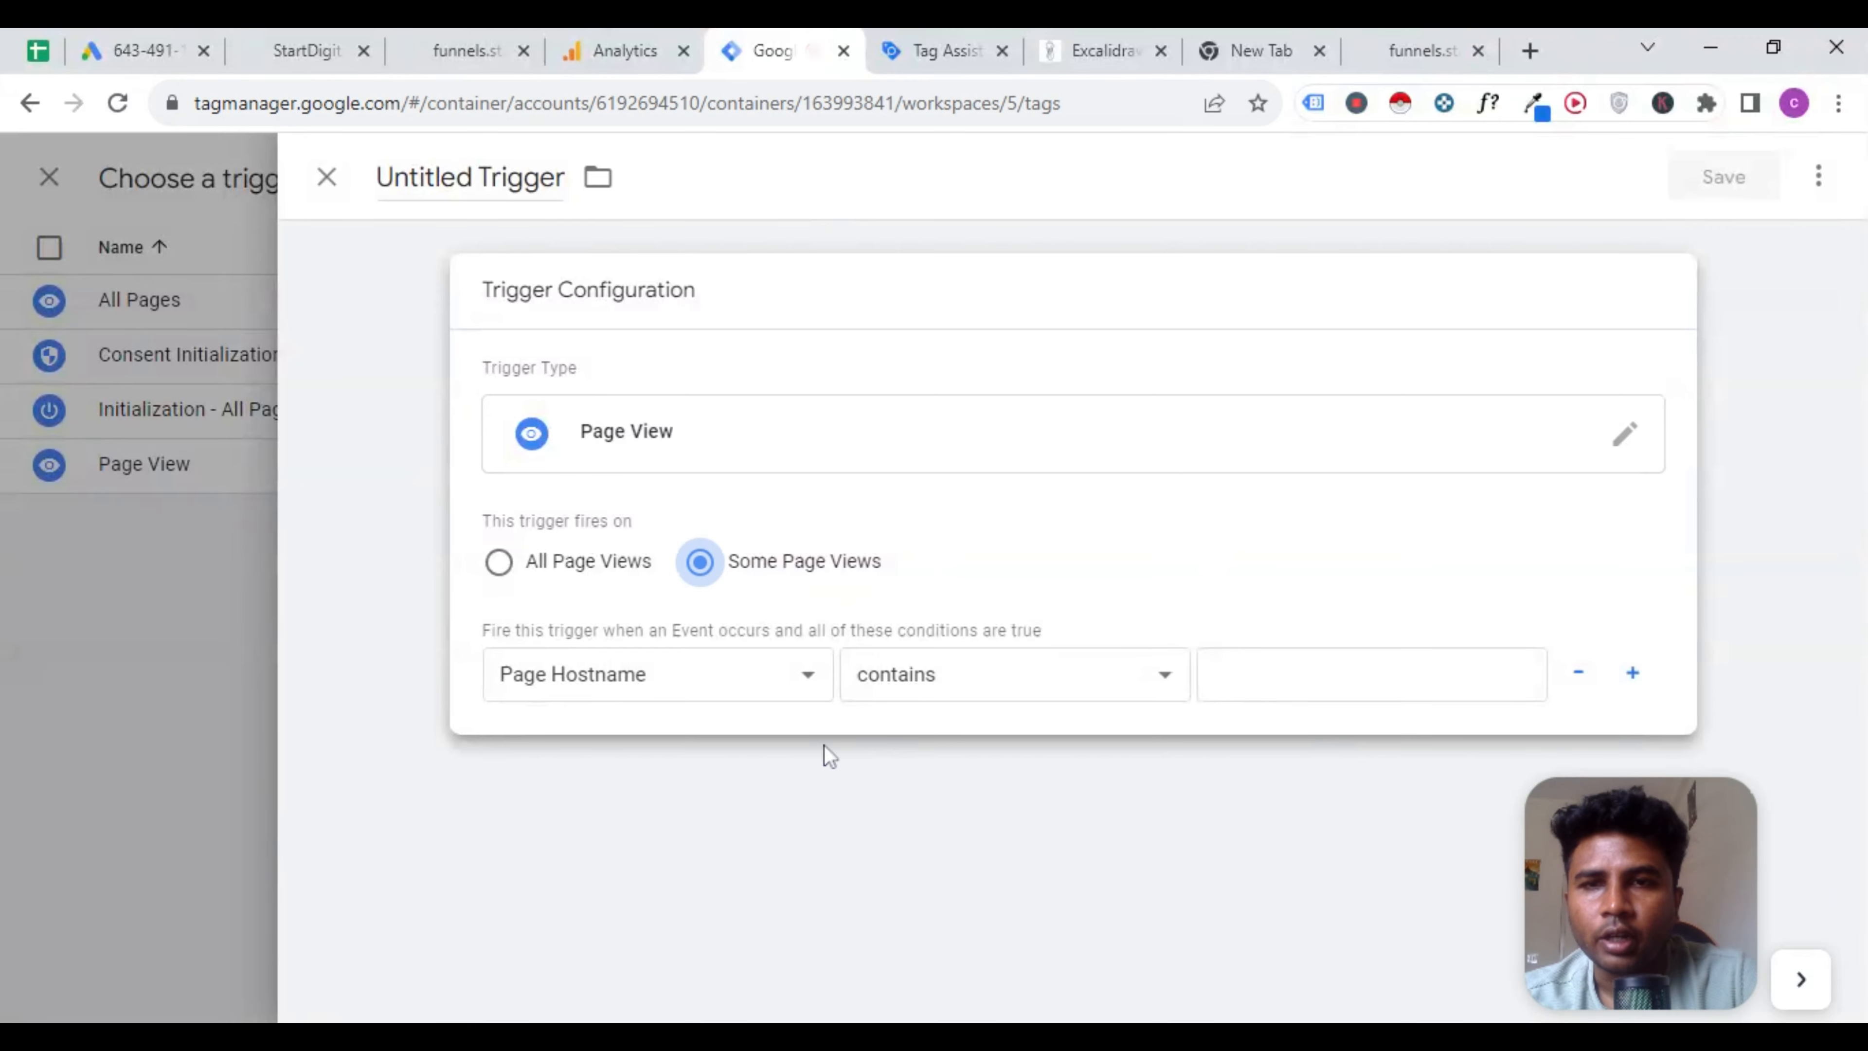
left_click(588, 677)
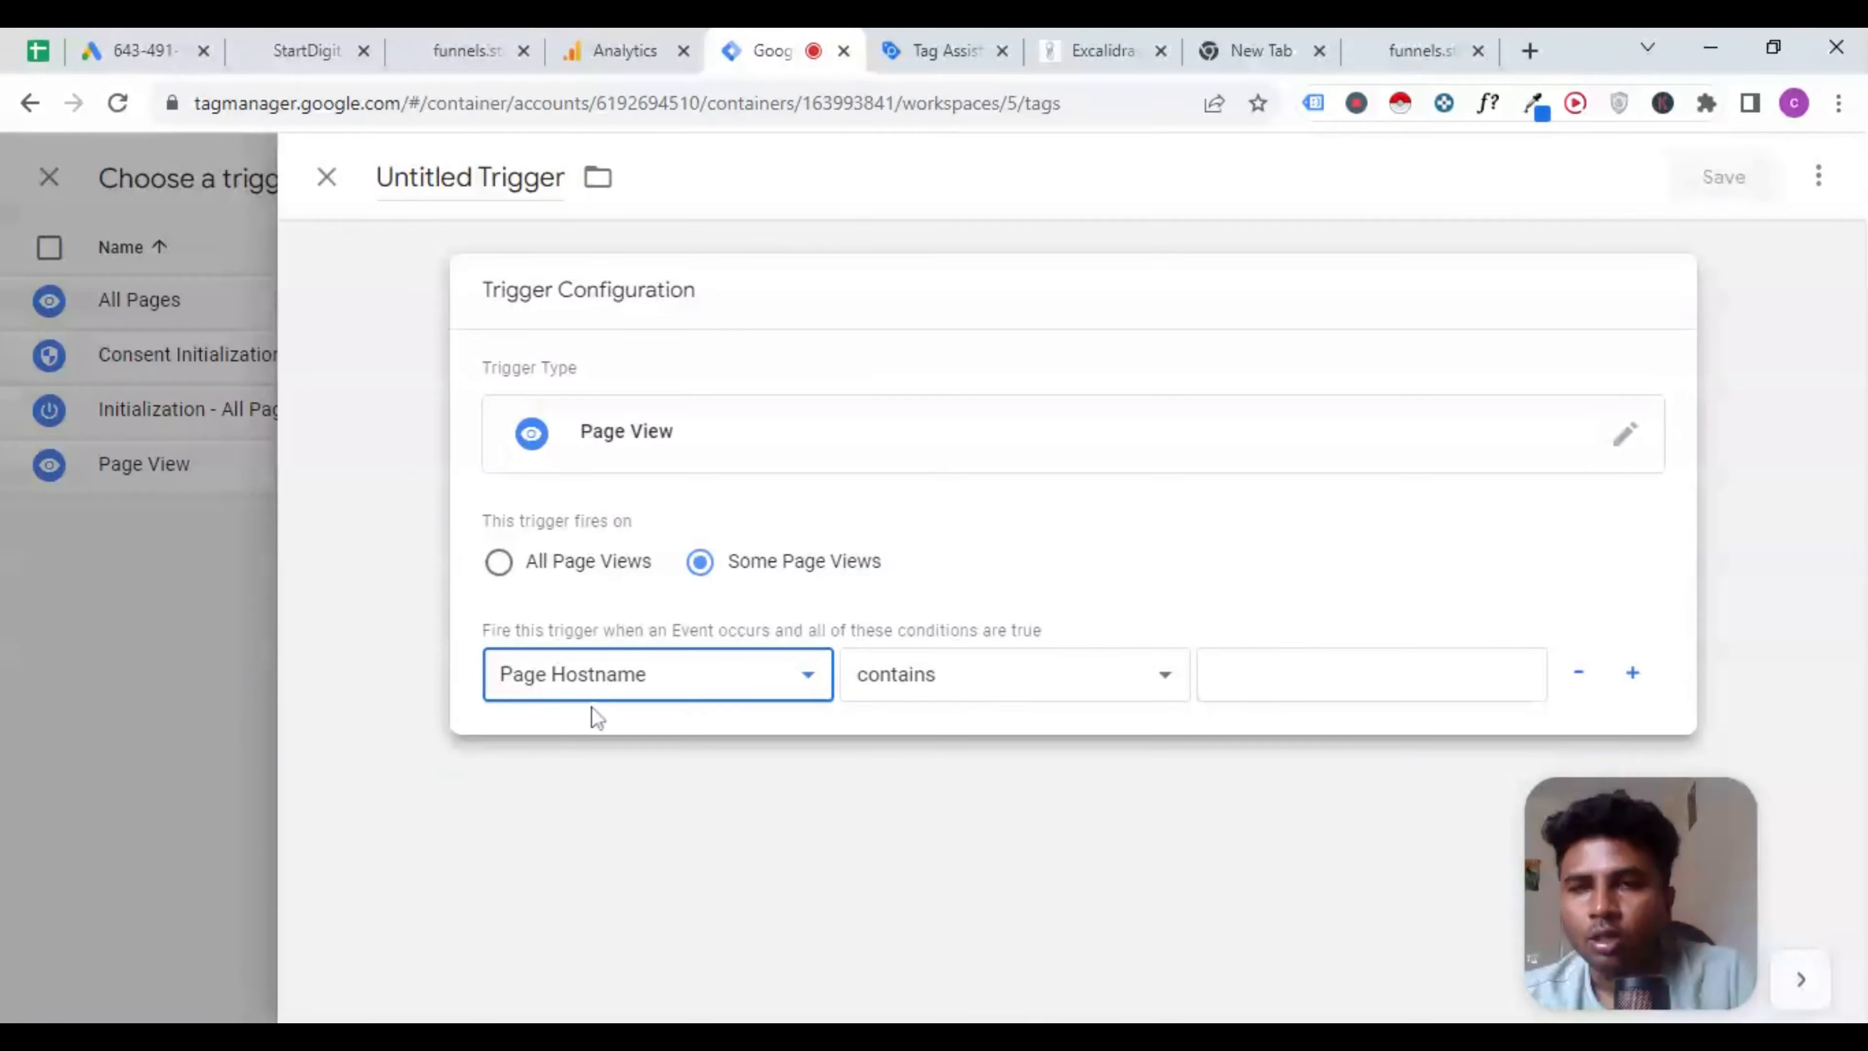
left_click(591, 758)
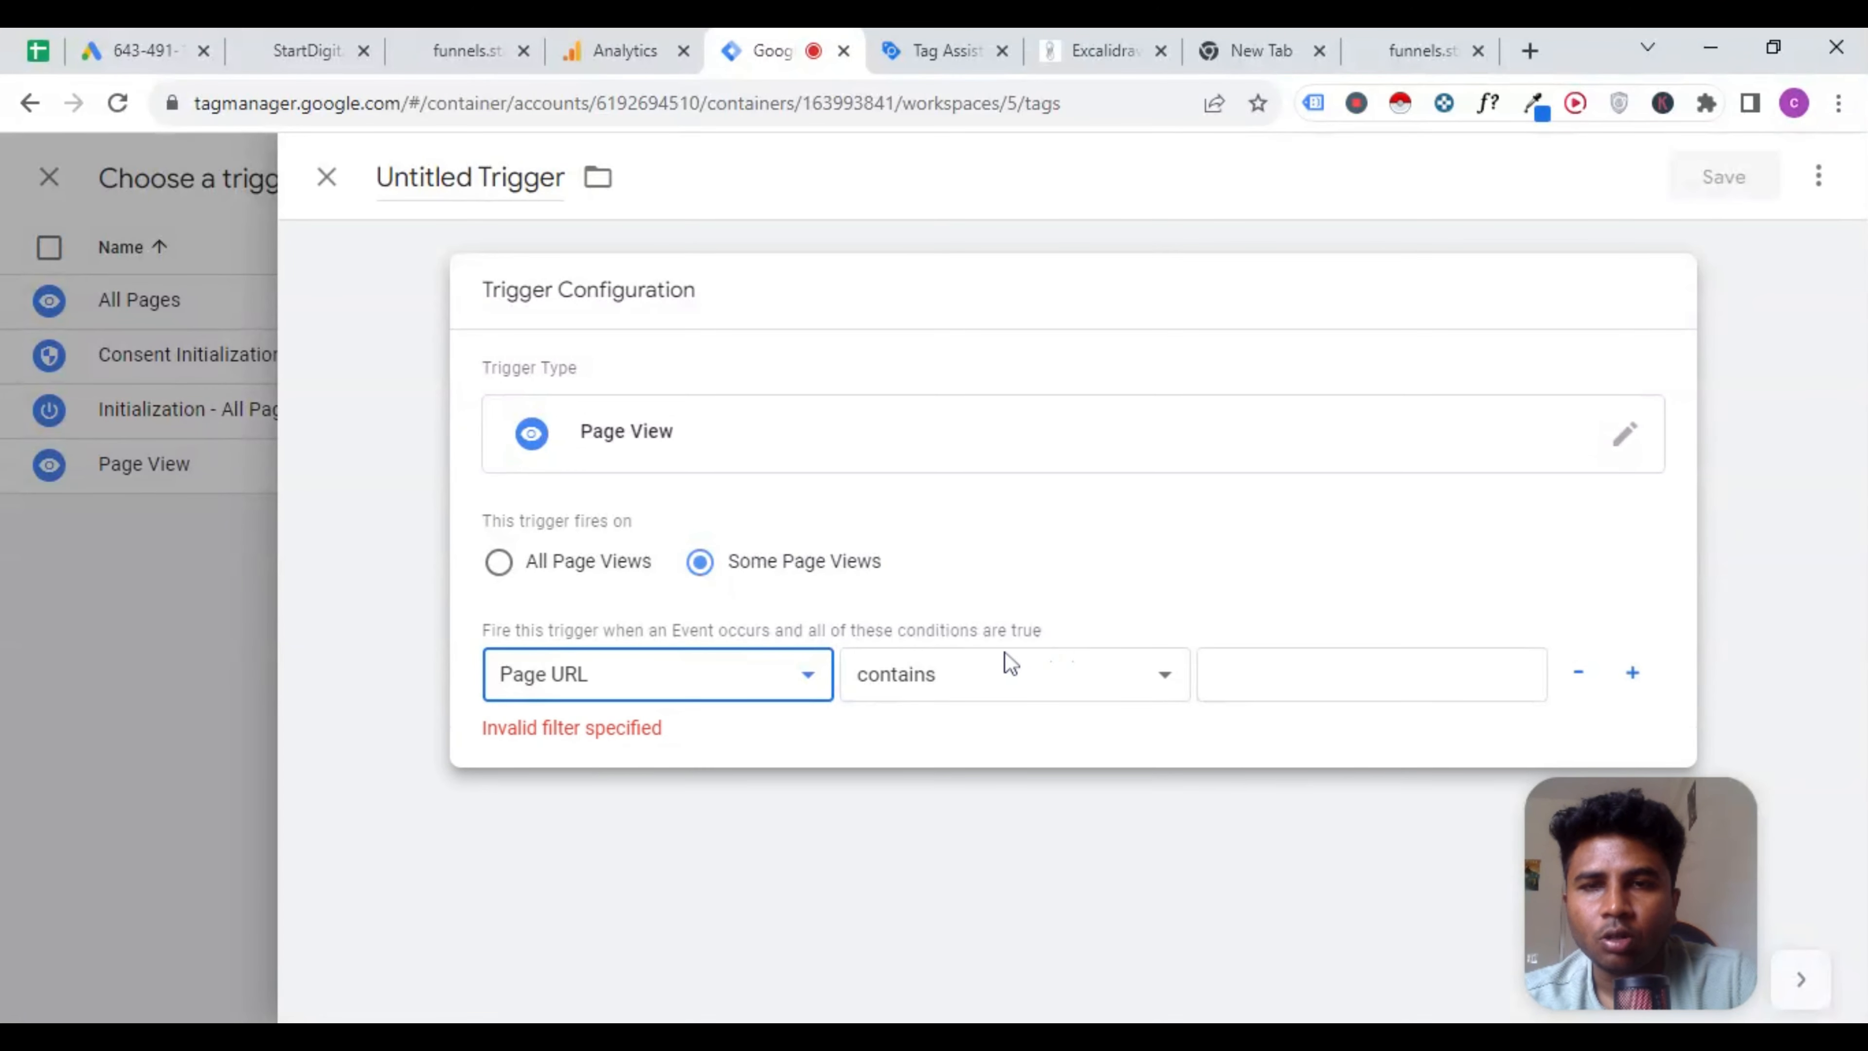
left_click(1250, 675)
key("ctrl+v")
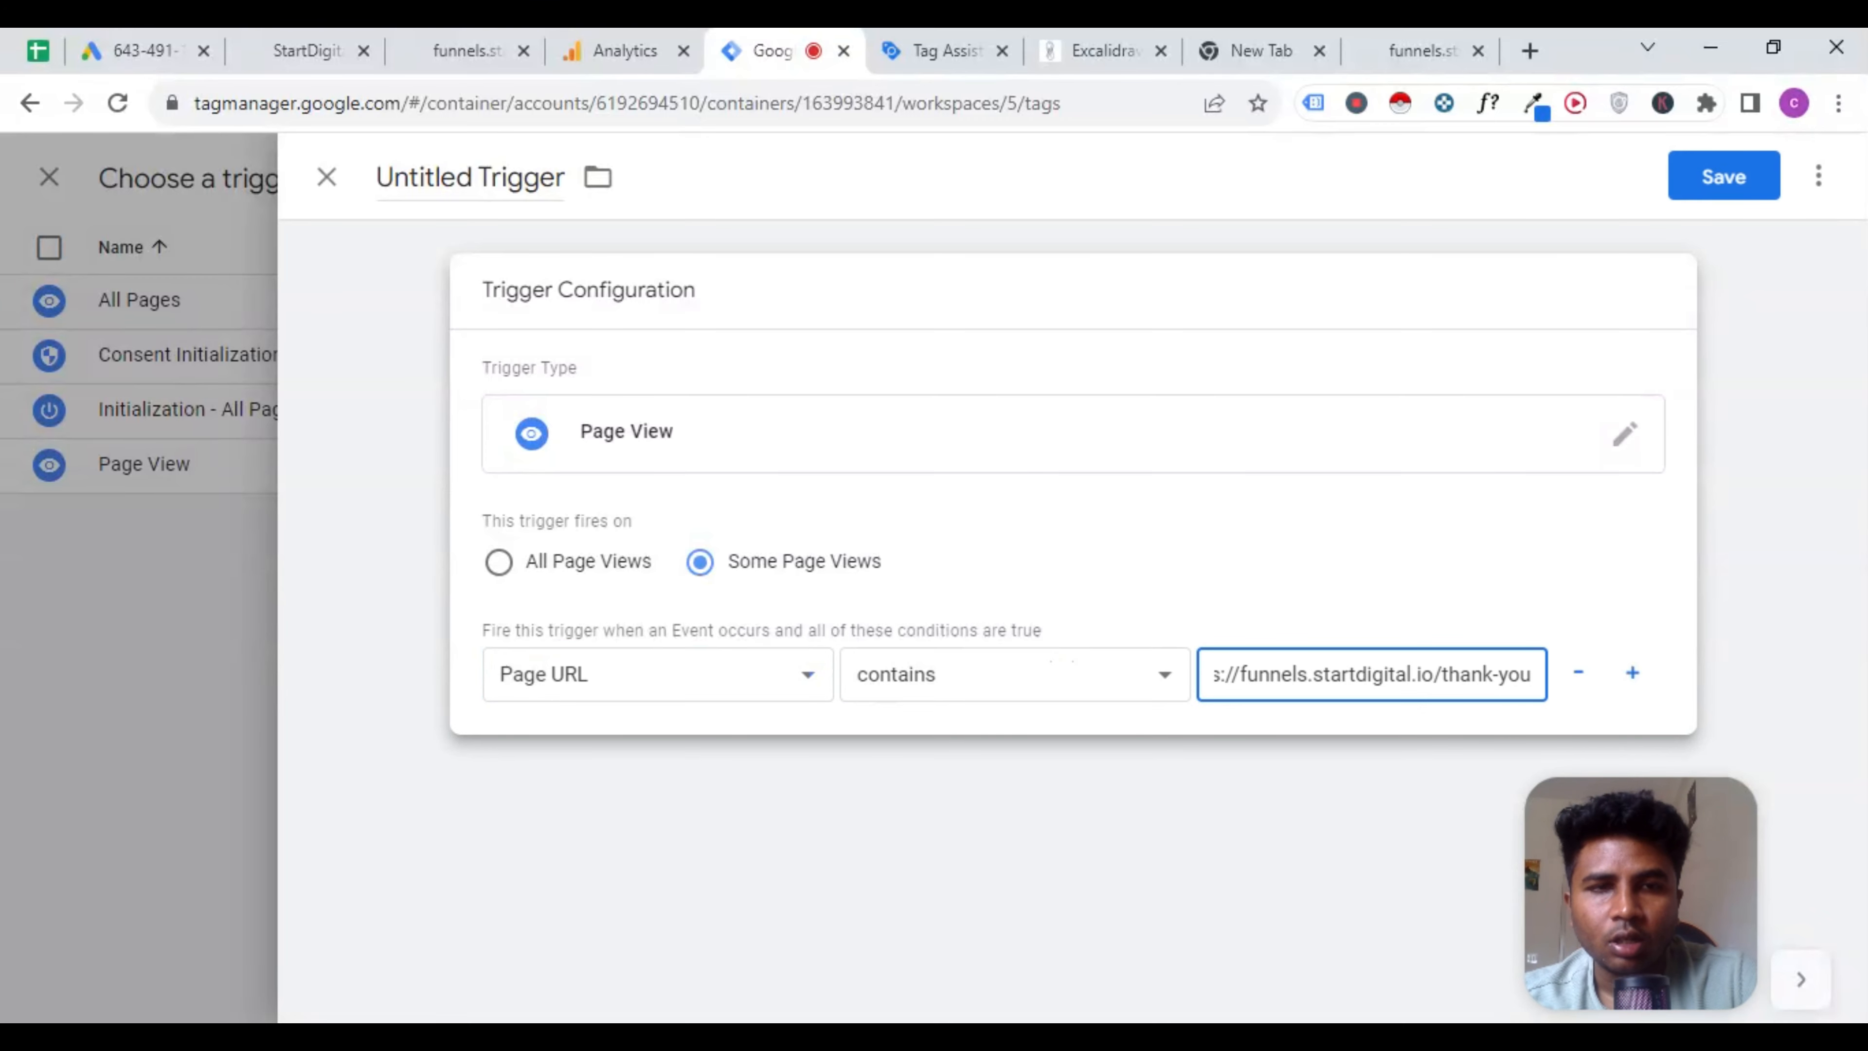
key("shift+Home")
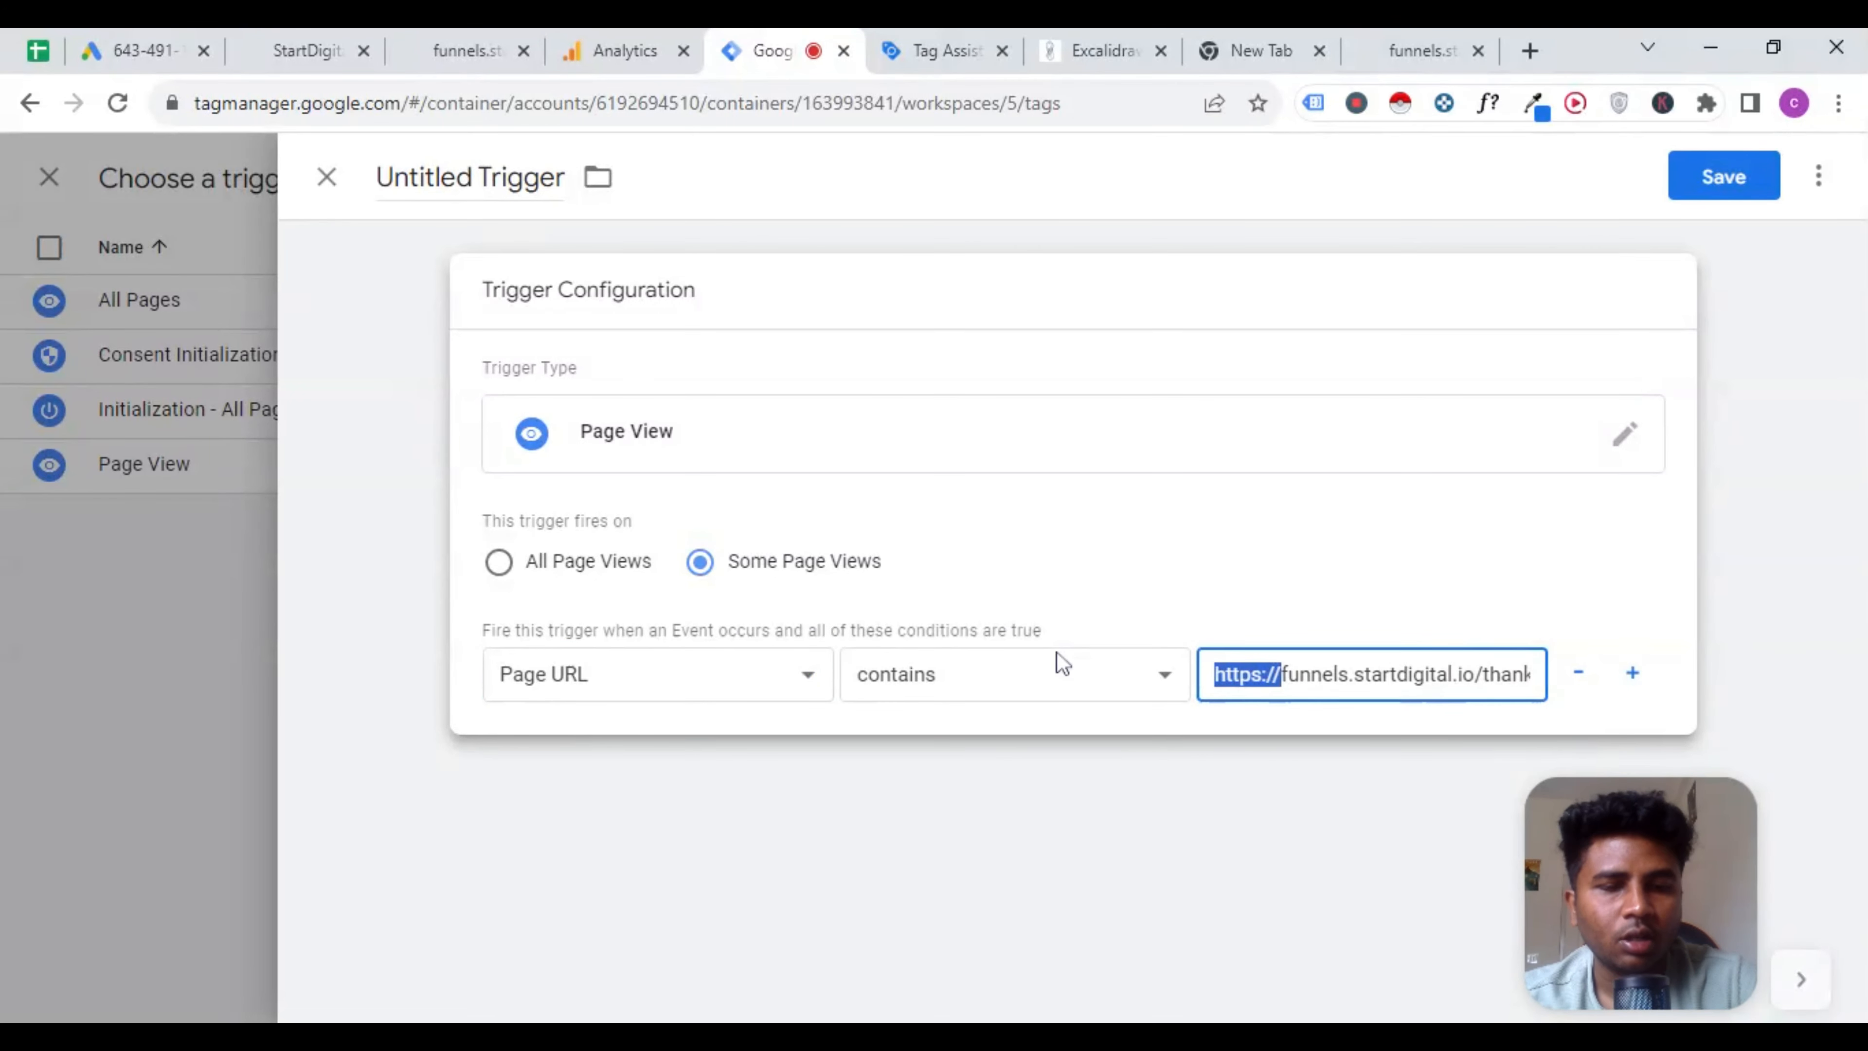
key("BackSpace")
left_click(1045, 681)
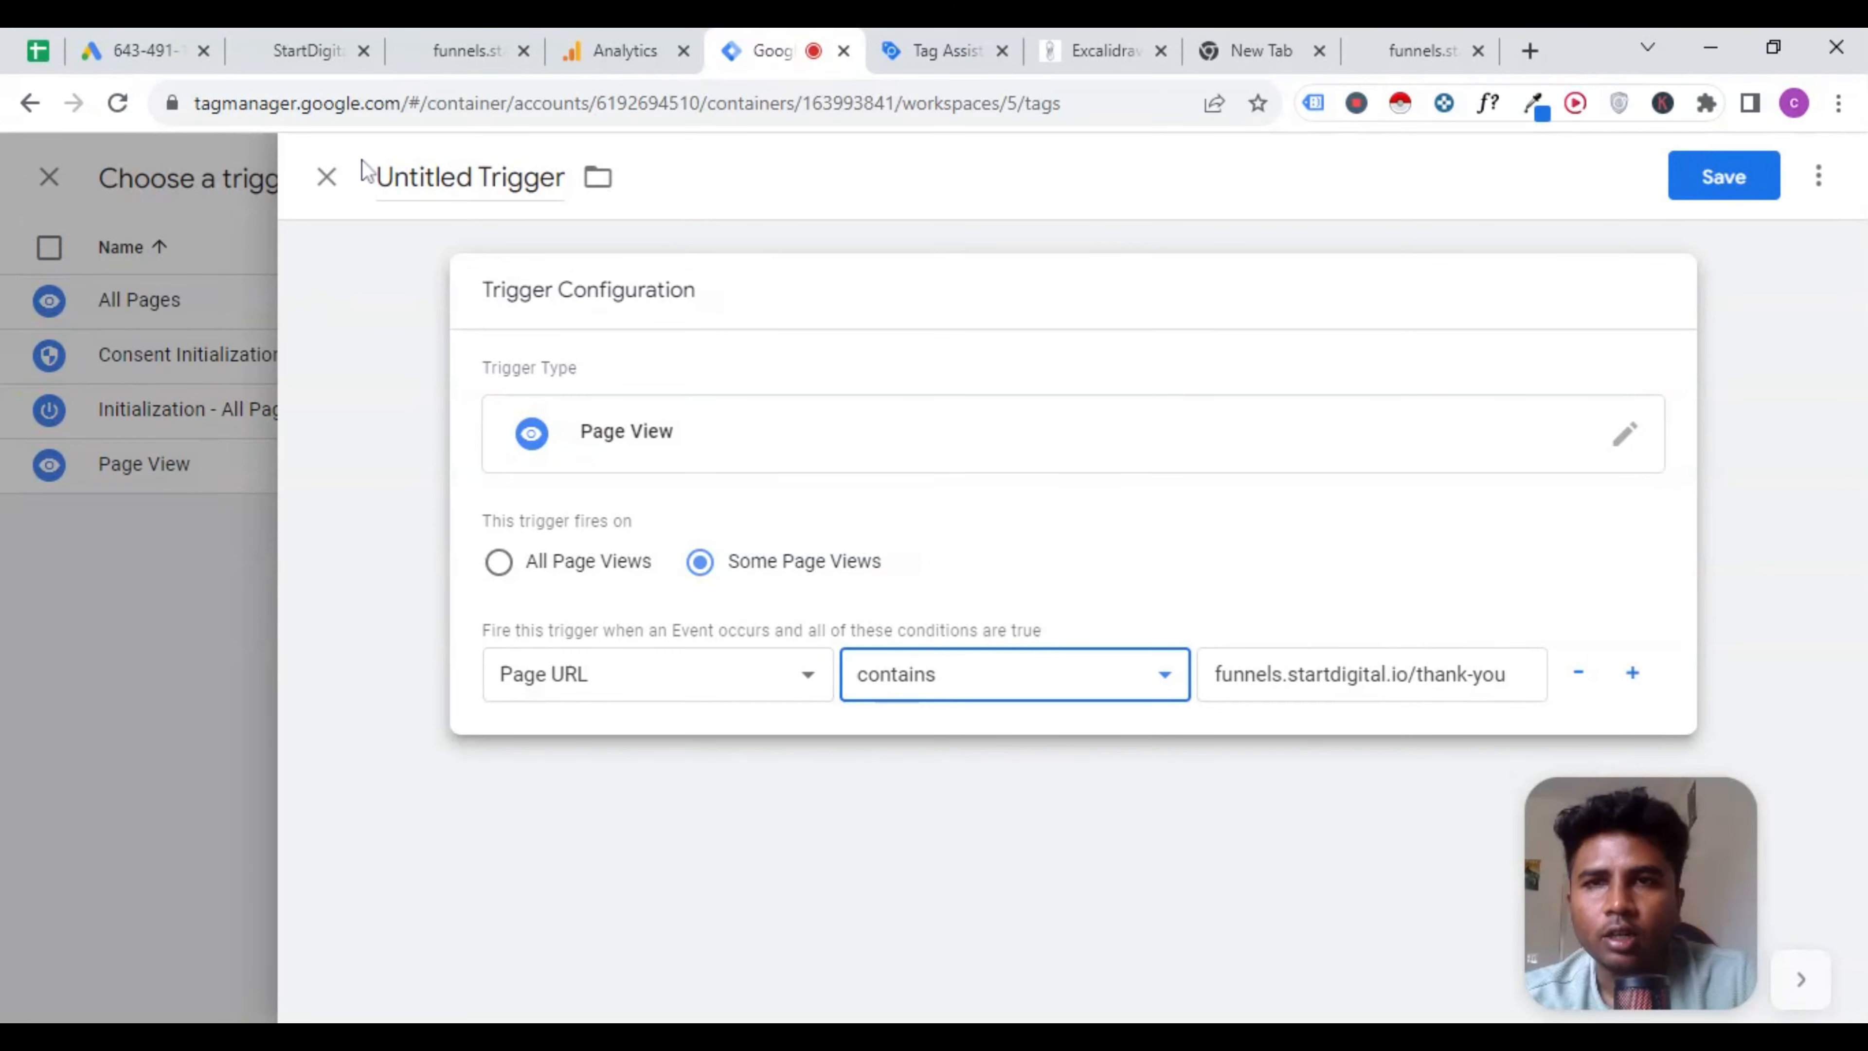
Name the trigger "Thank you page trigger" and save it to the tag.
left_click(456, 177)
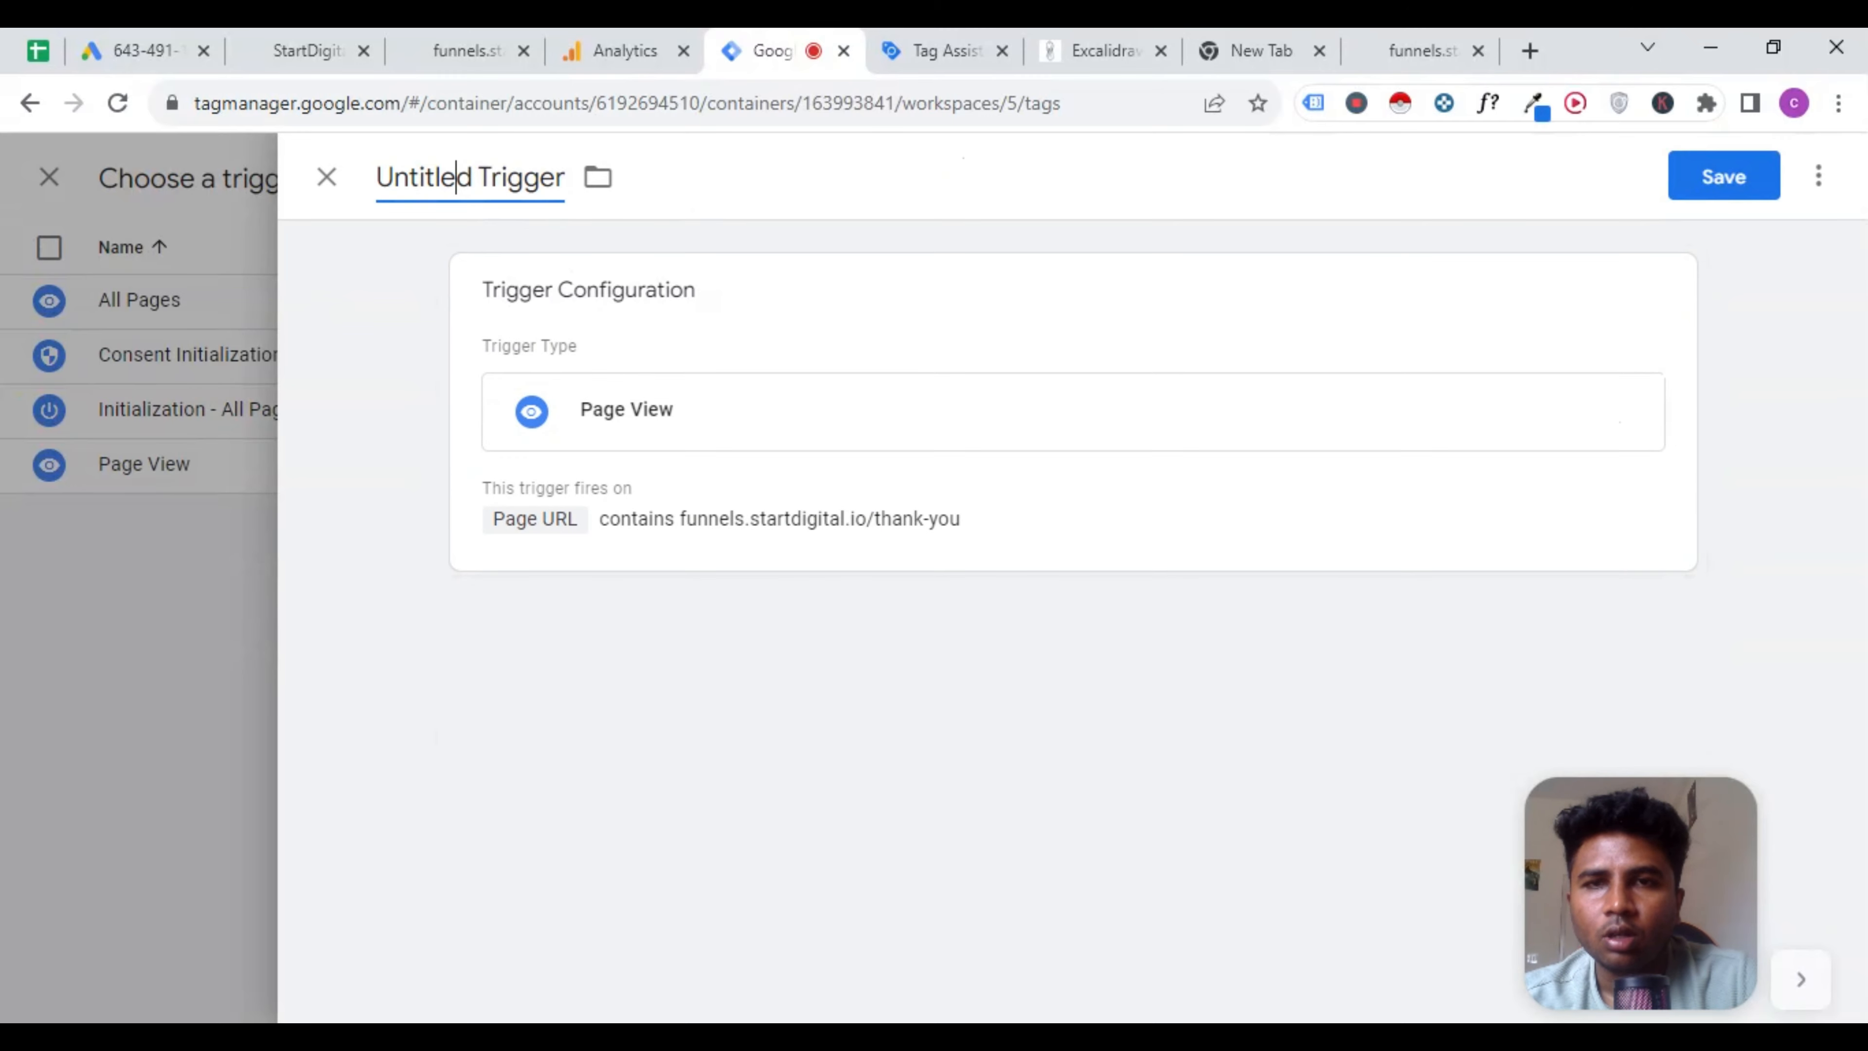
left_click(707, 434)
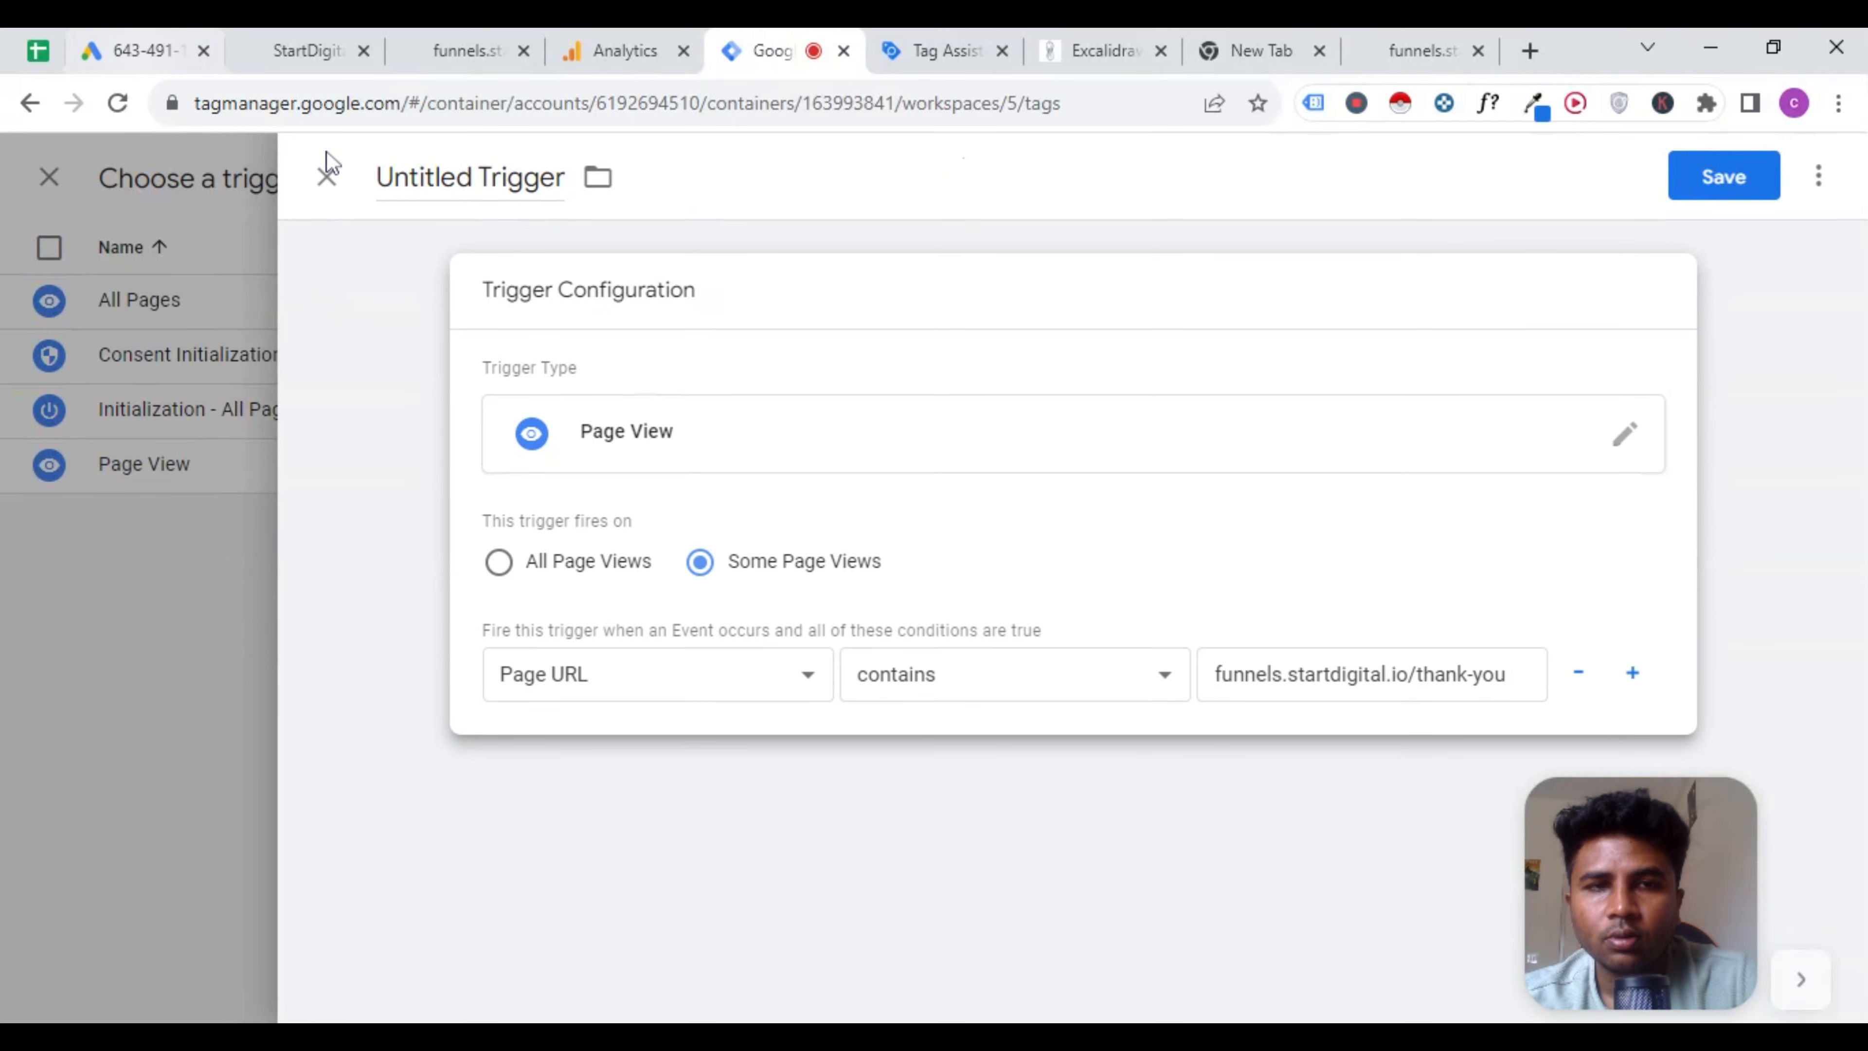
left_click(456, 176)
key("ctrl+a")
type("Thank you page trigger")
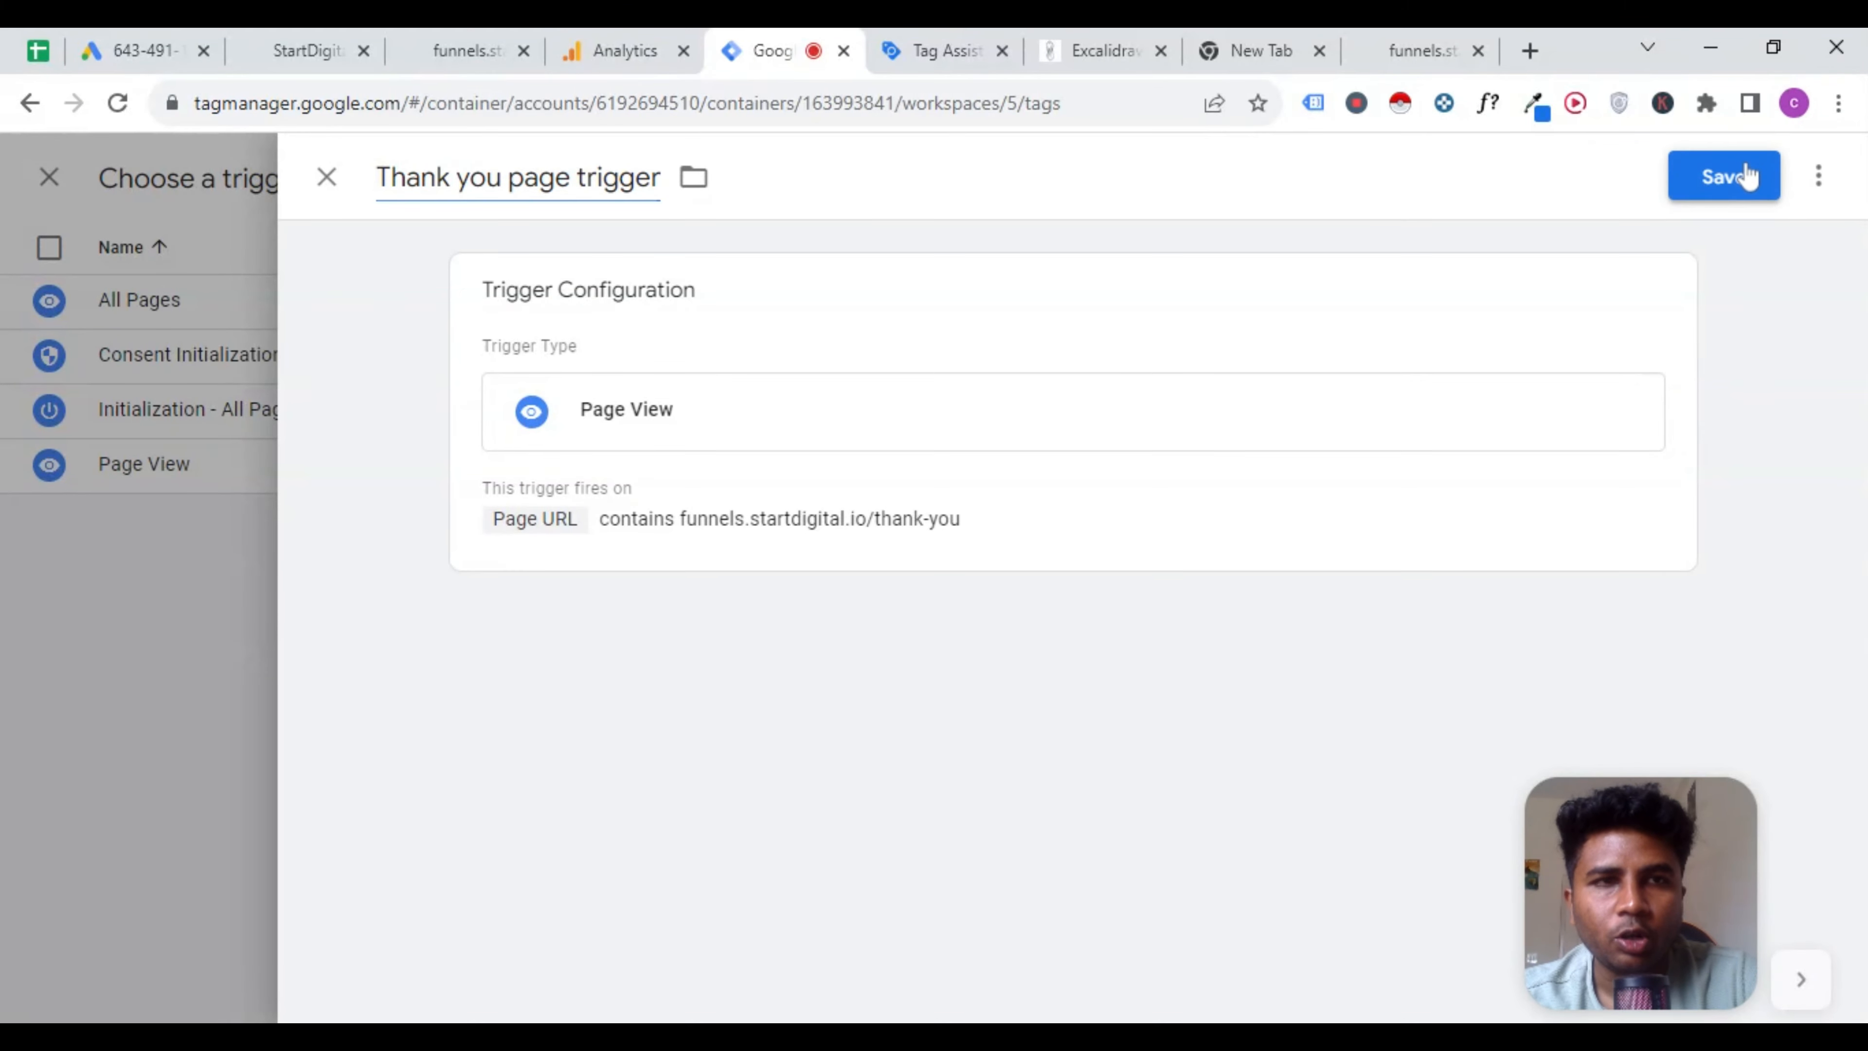
left_click(1748, 175)
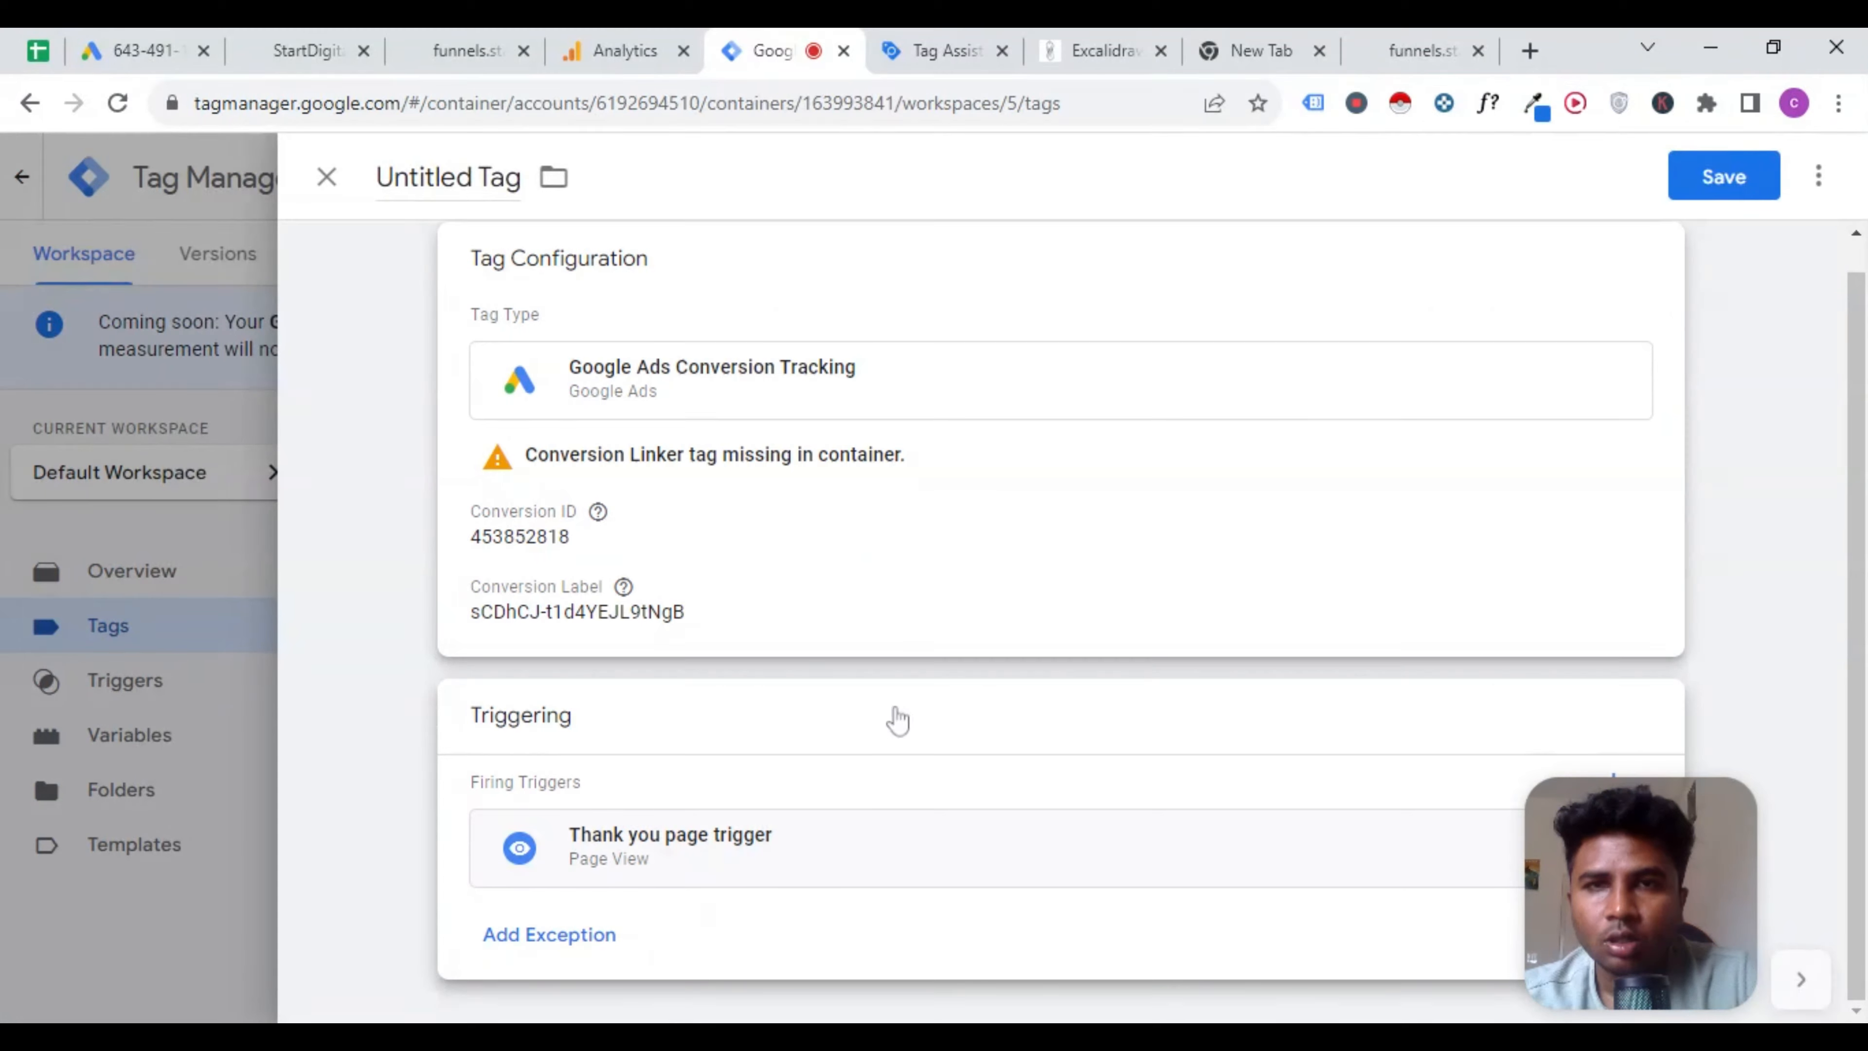
Name the conversion tracking tag "Google ads conversion added" and save it.
left_click(438, 176)
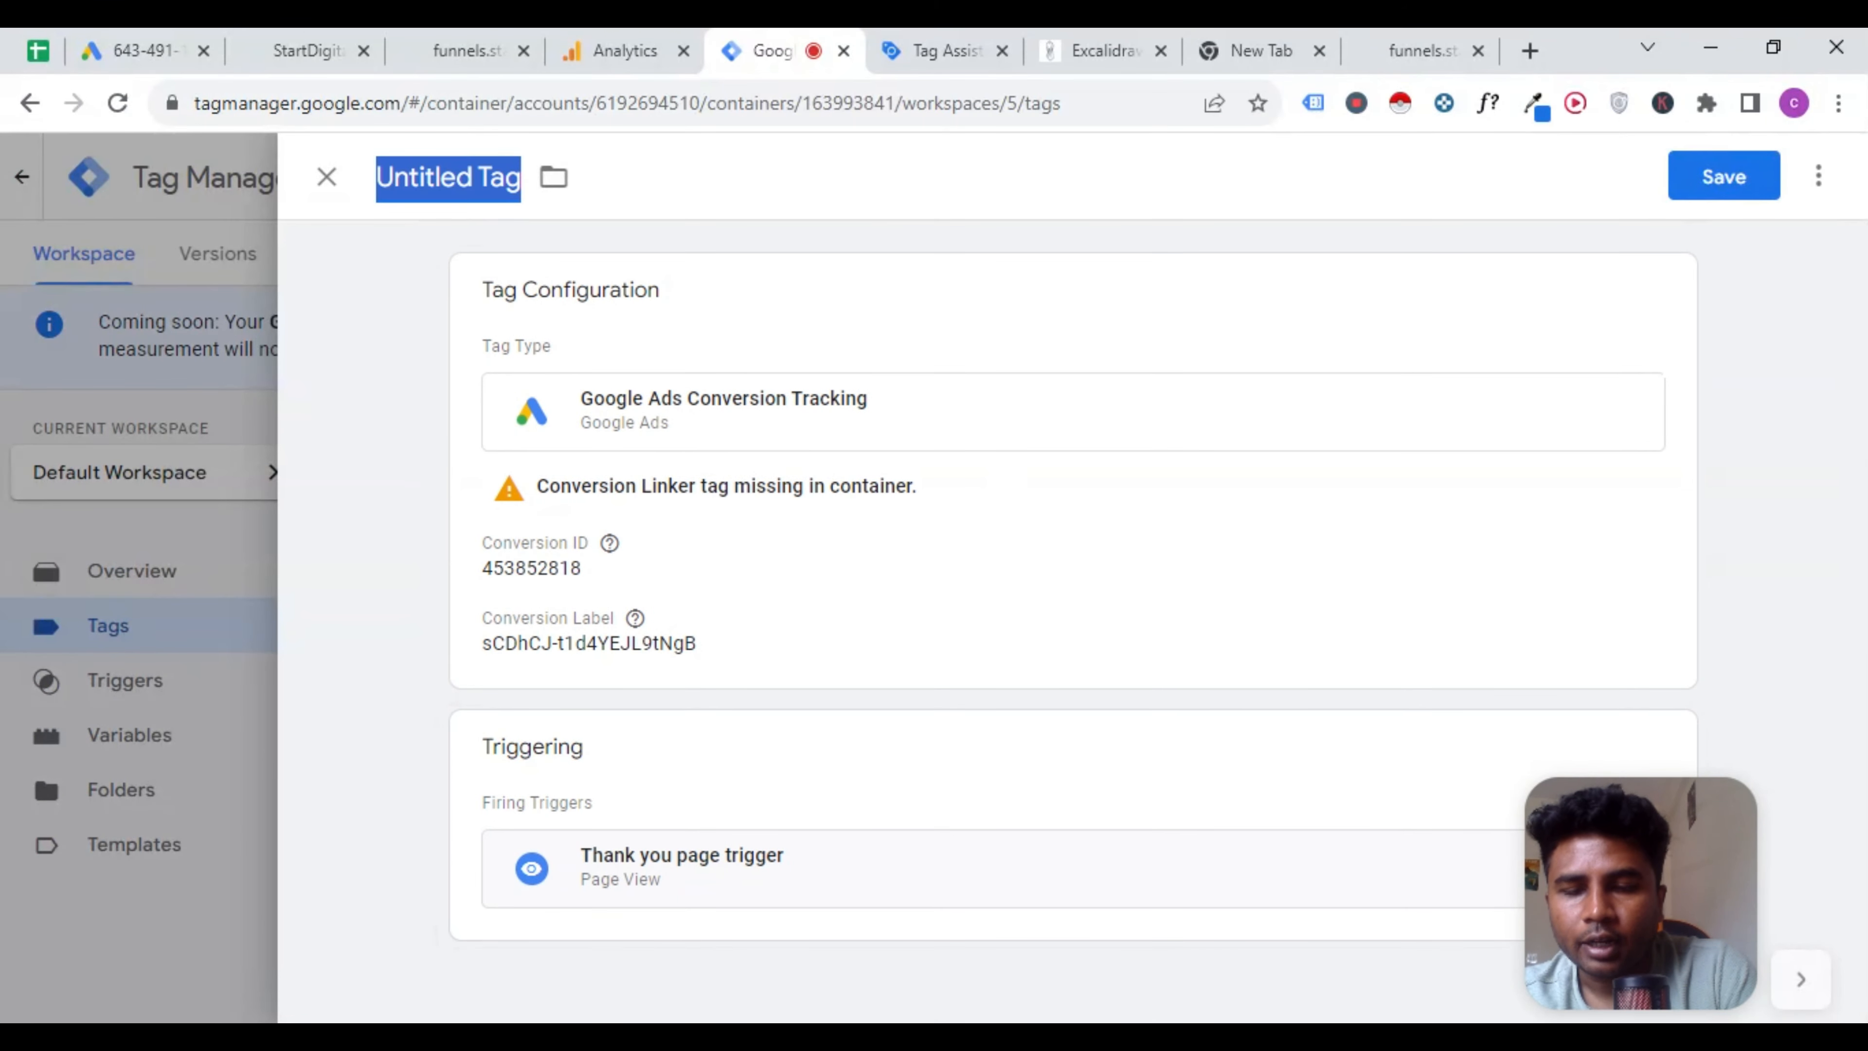
type("Google a")
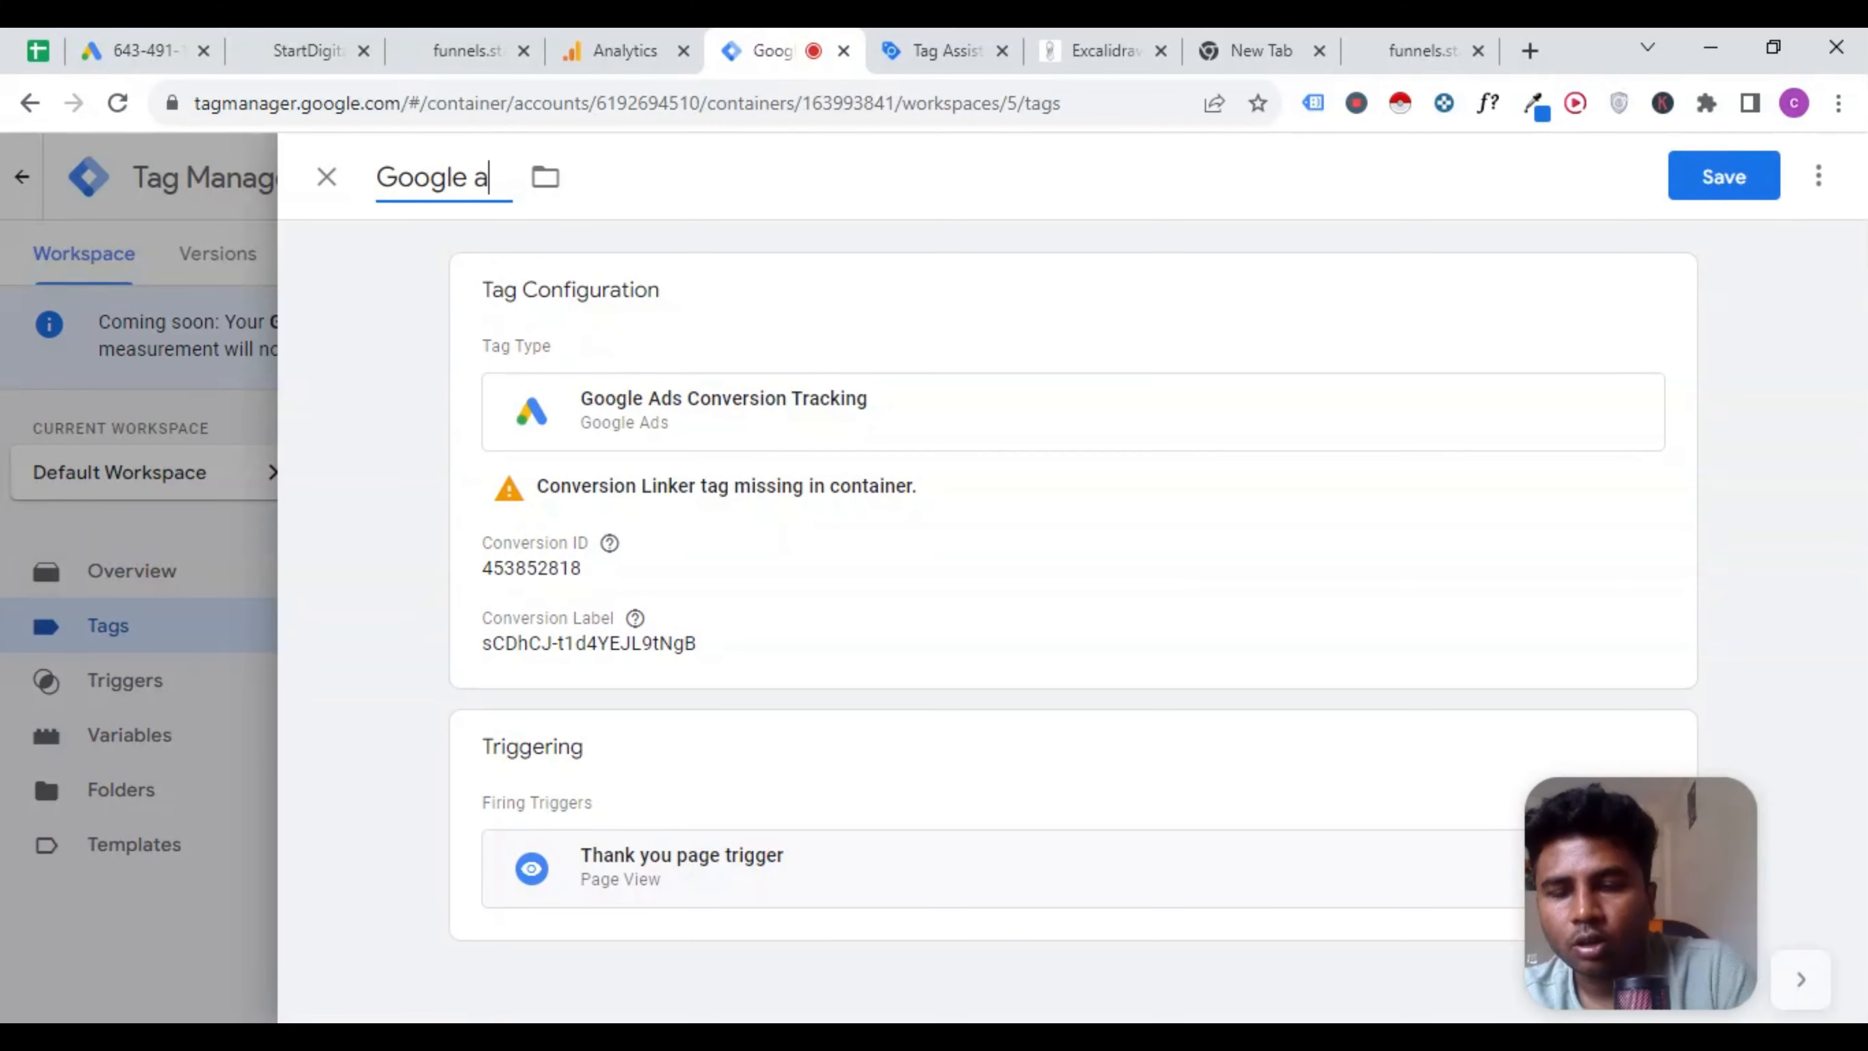
type("ds convers")
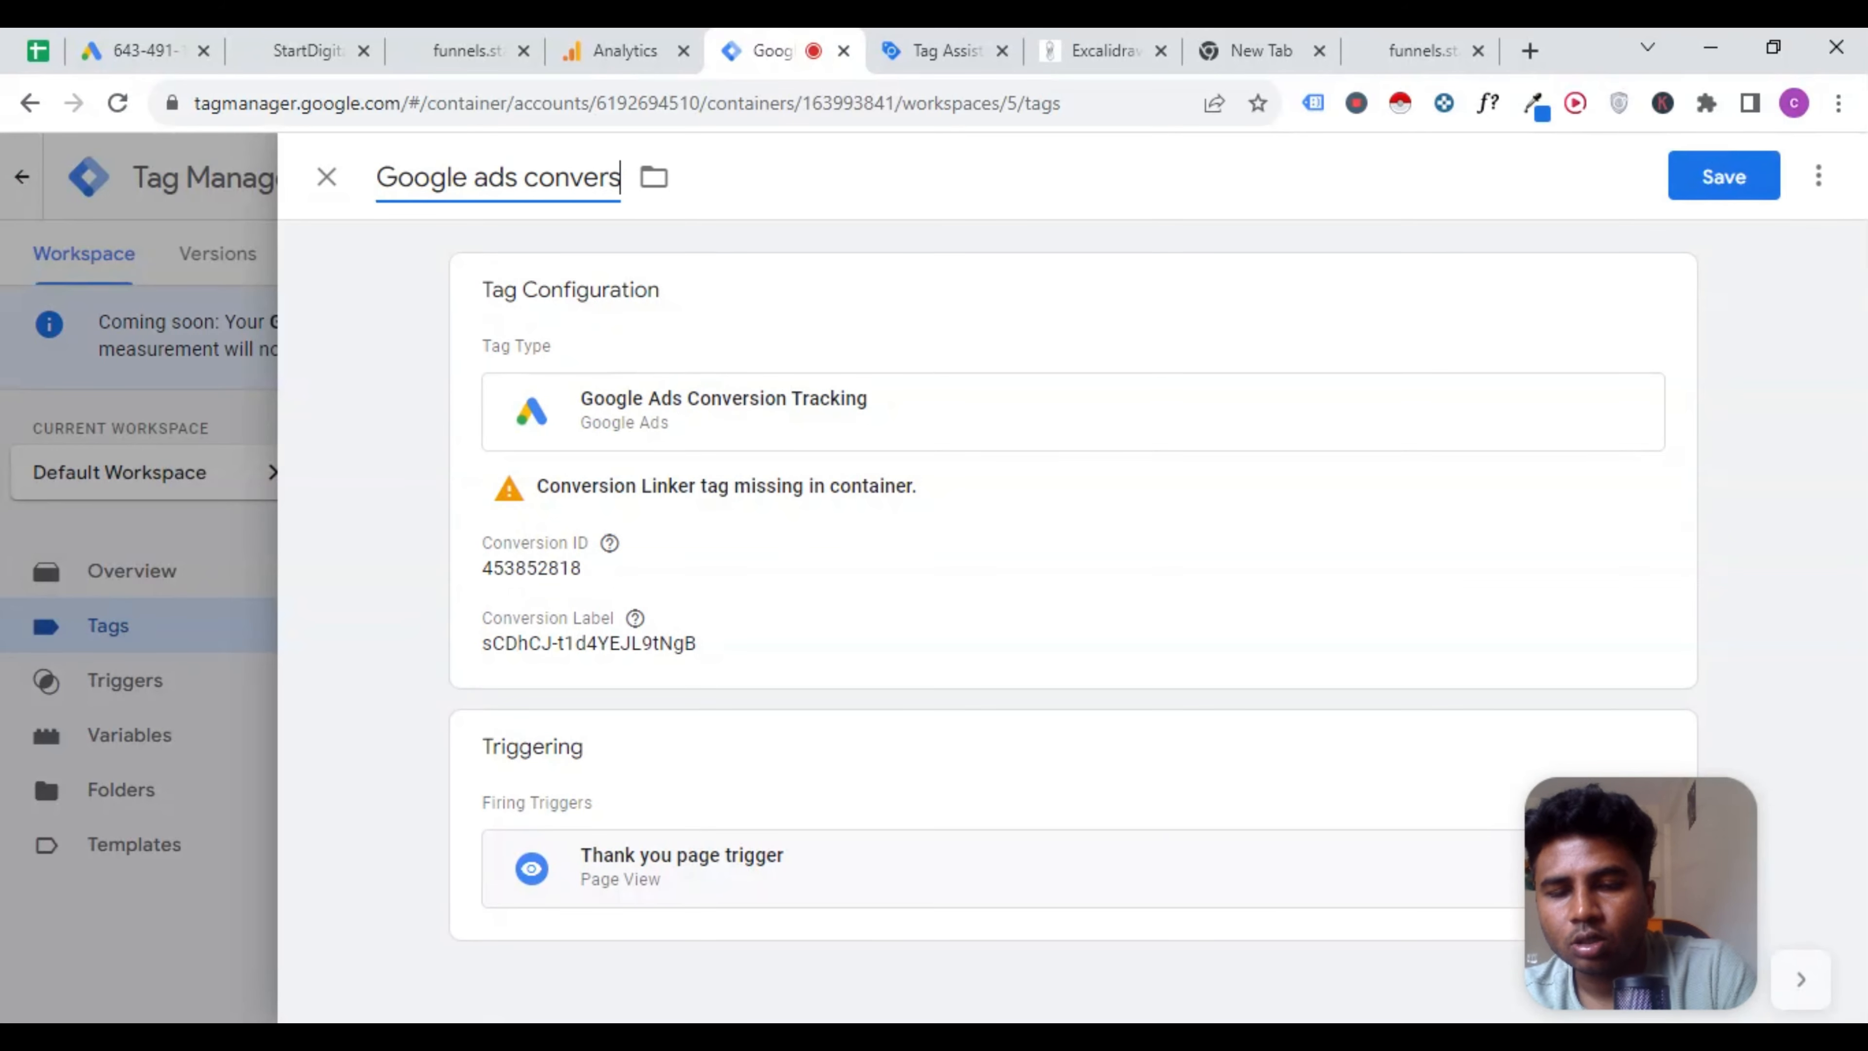
type("ion added")
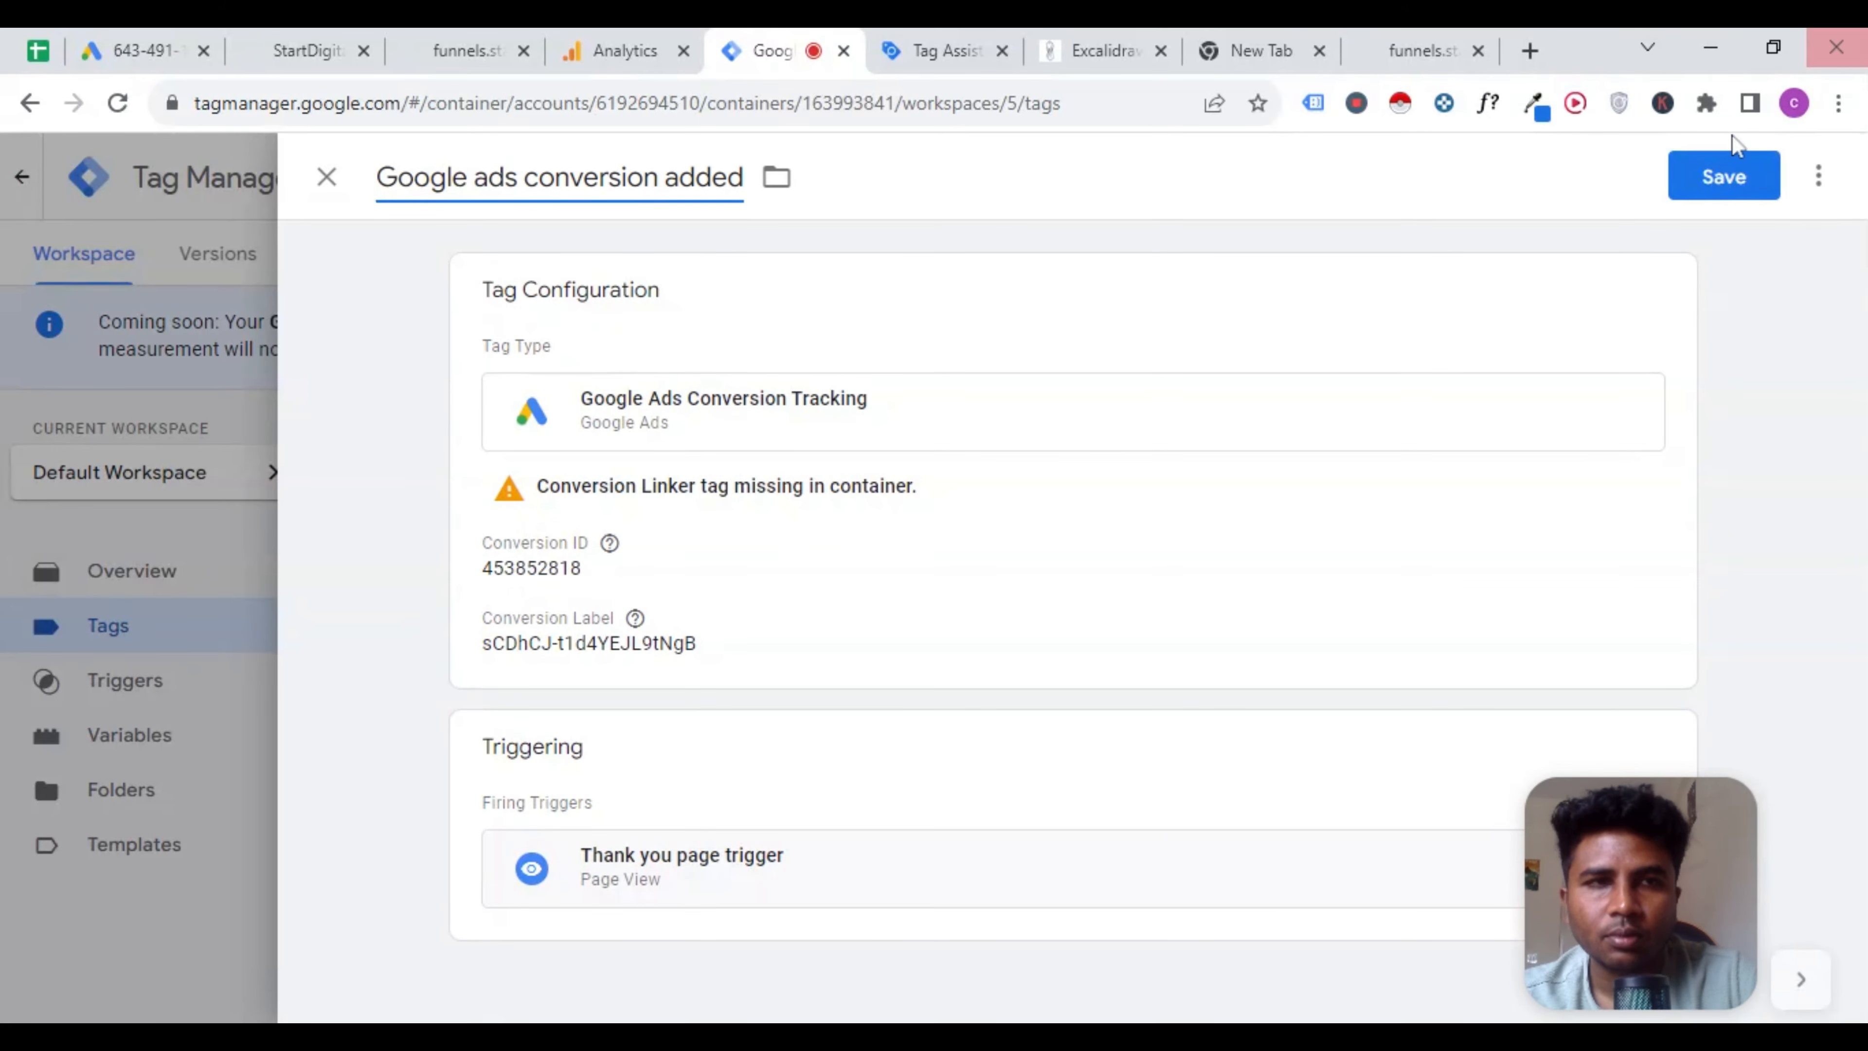
left_click(1743, 183)
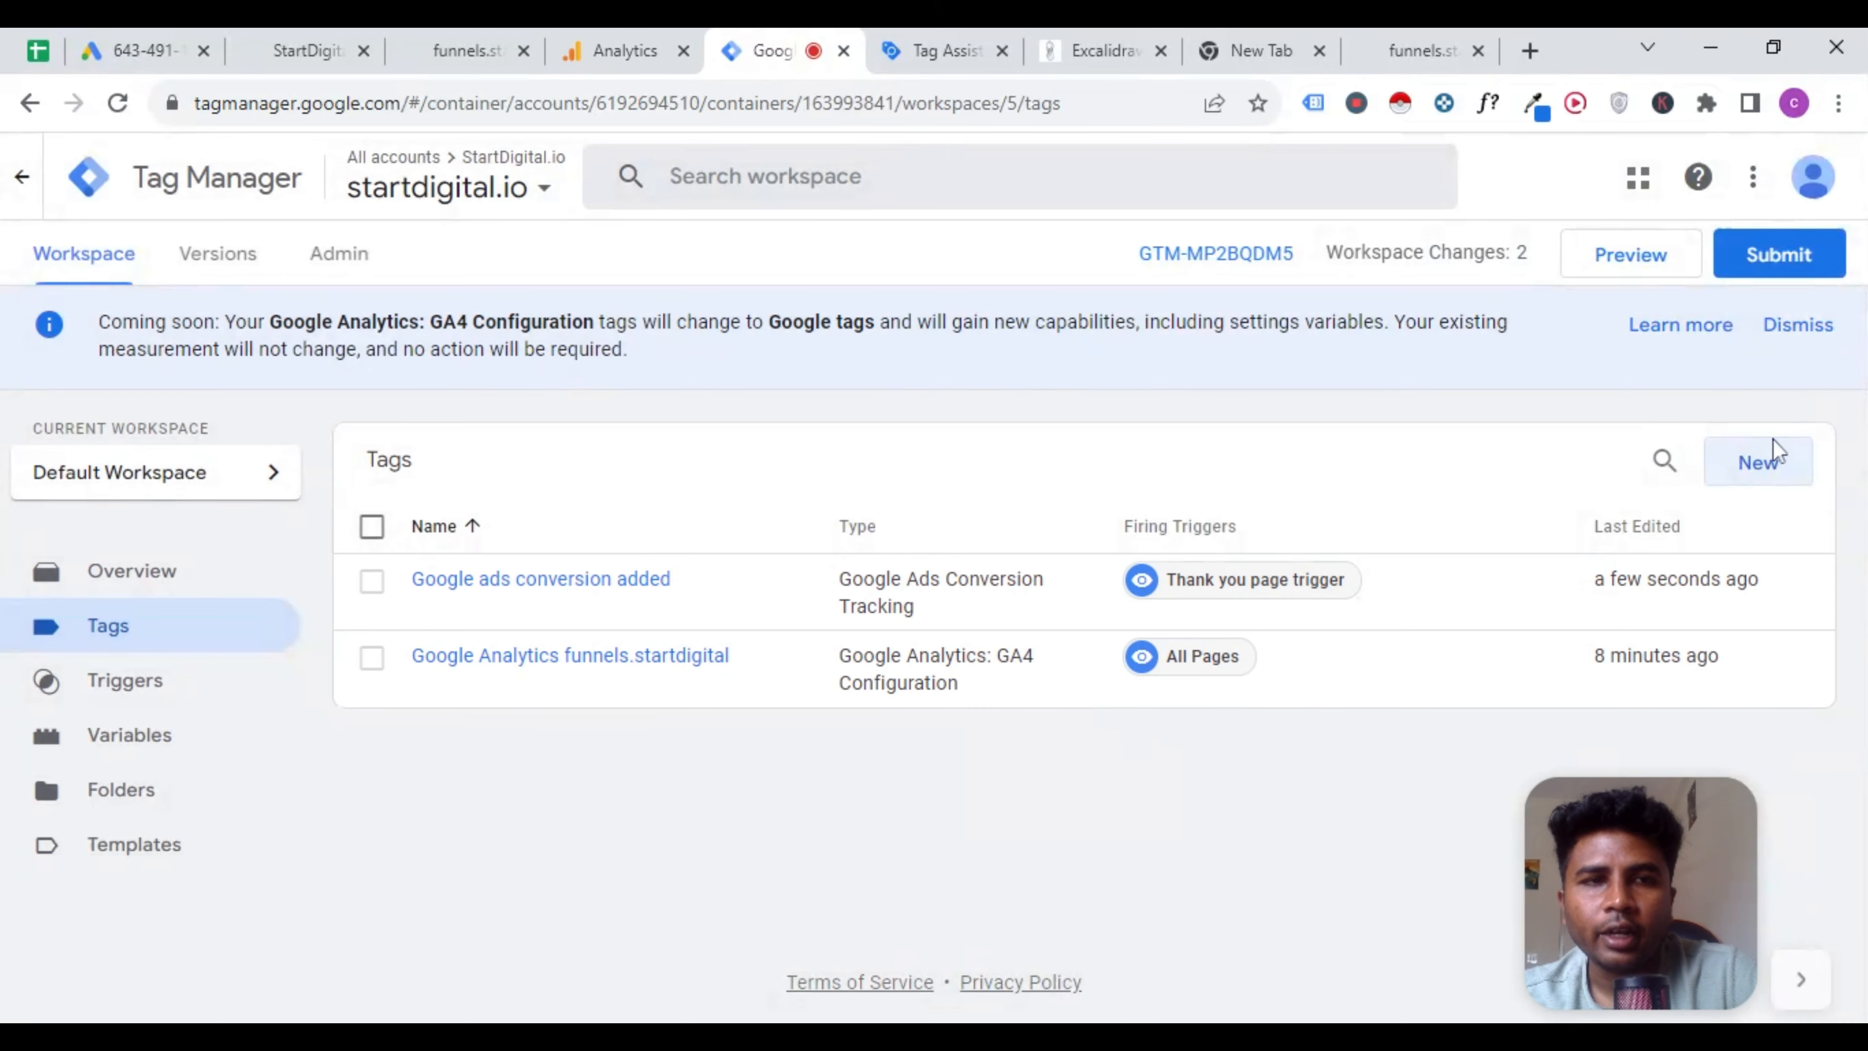
Check the Conversion Linker instruction in Google Ads and create a new Tag Manager tag of type Conversion Linker.
left_click(1775, 458)
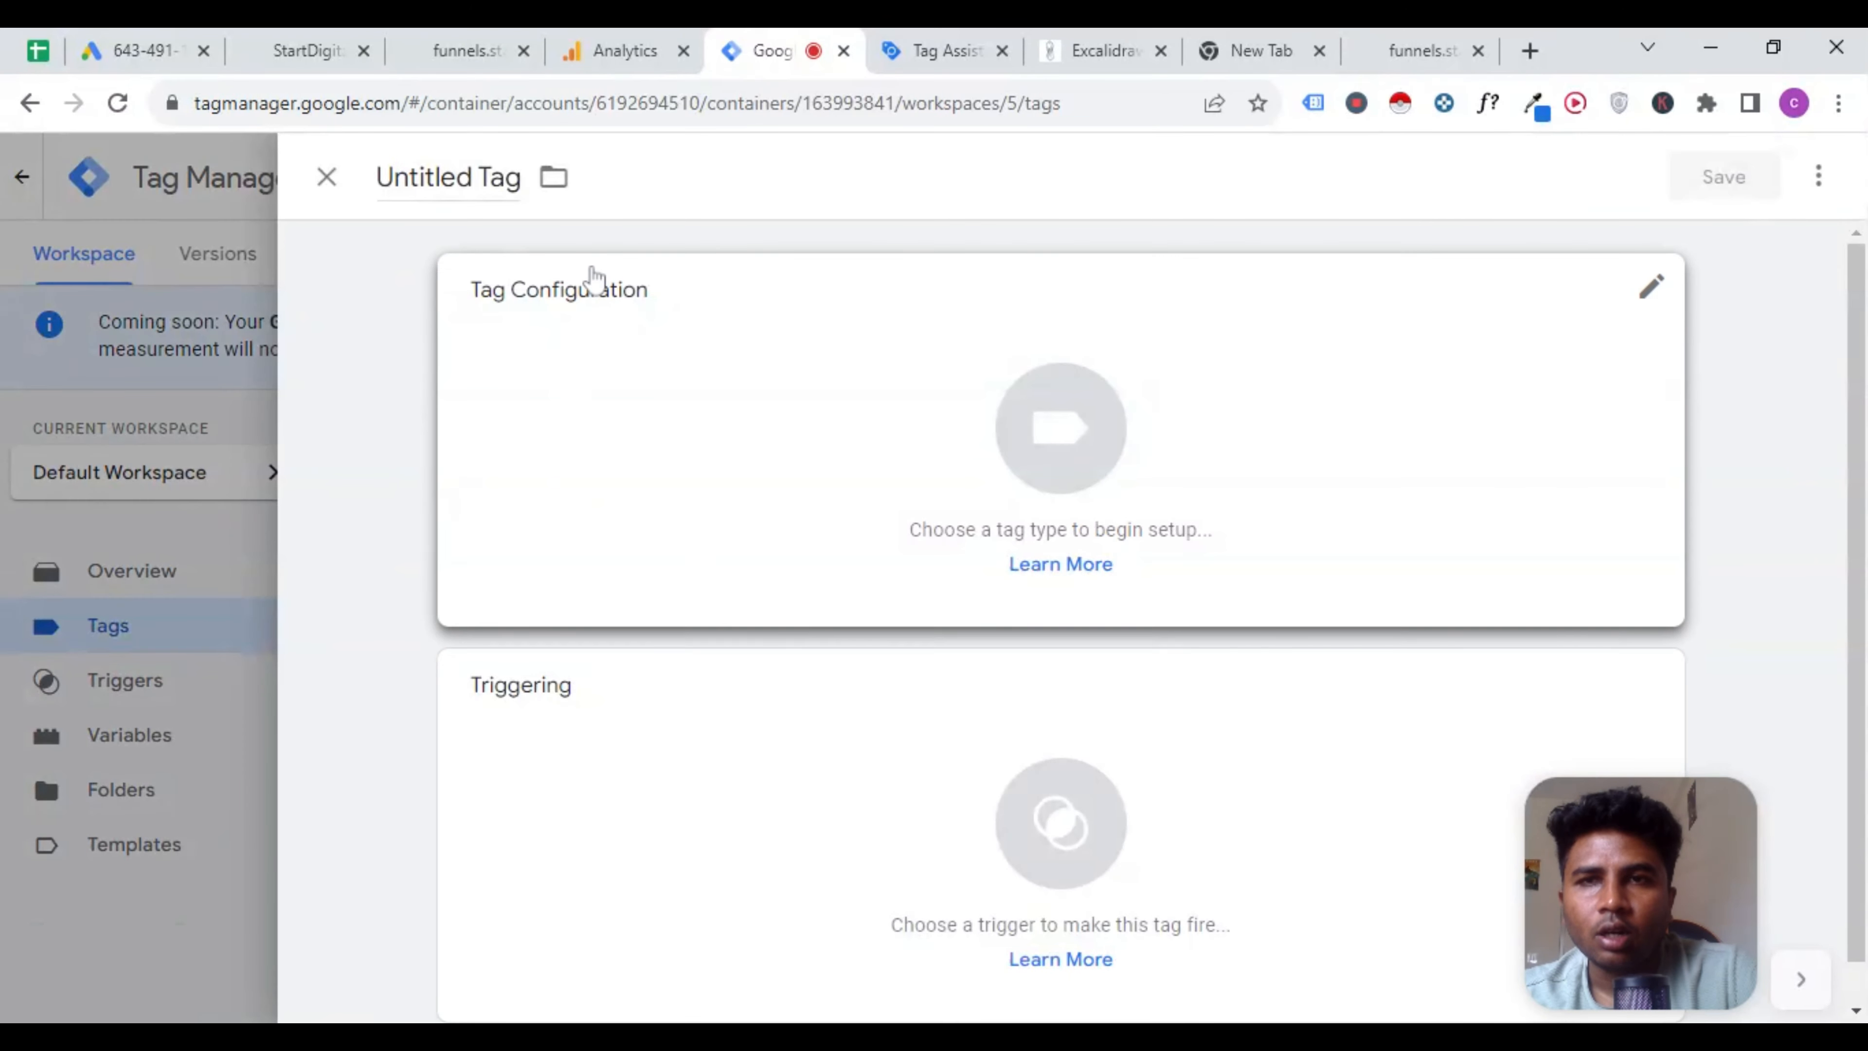
left_click(1171, 430)
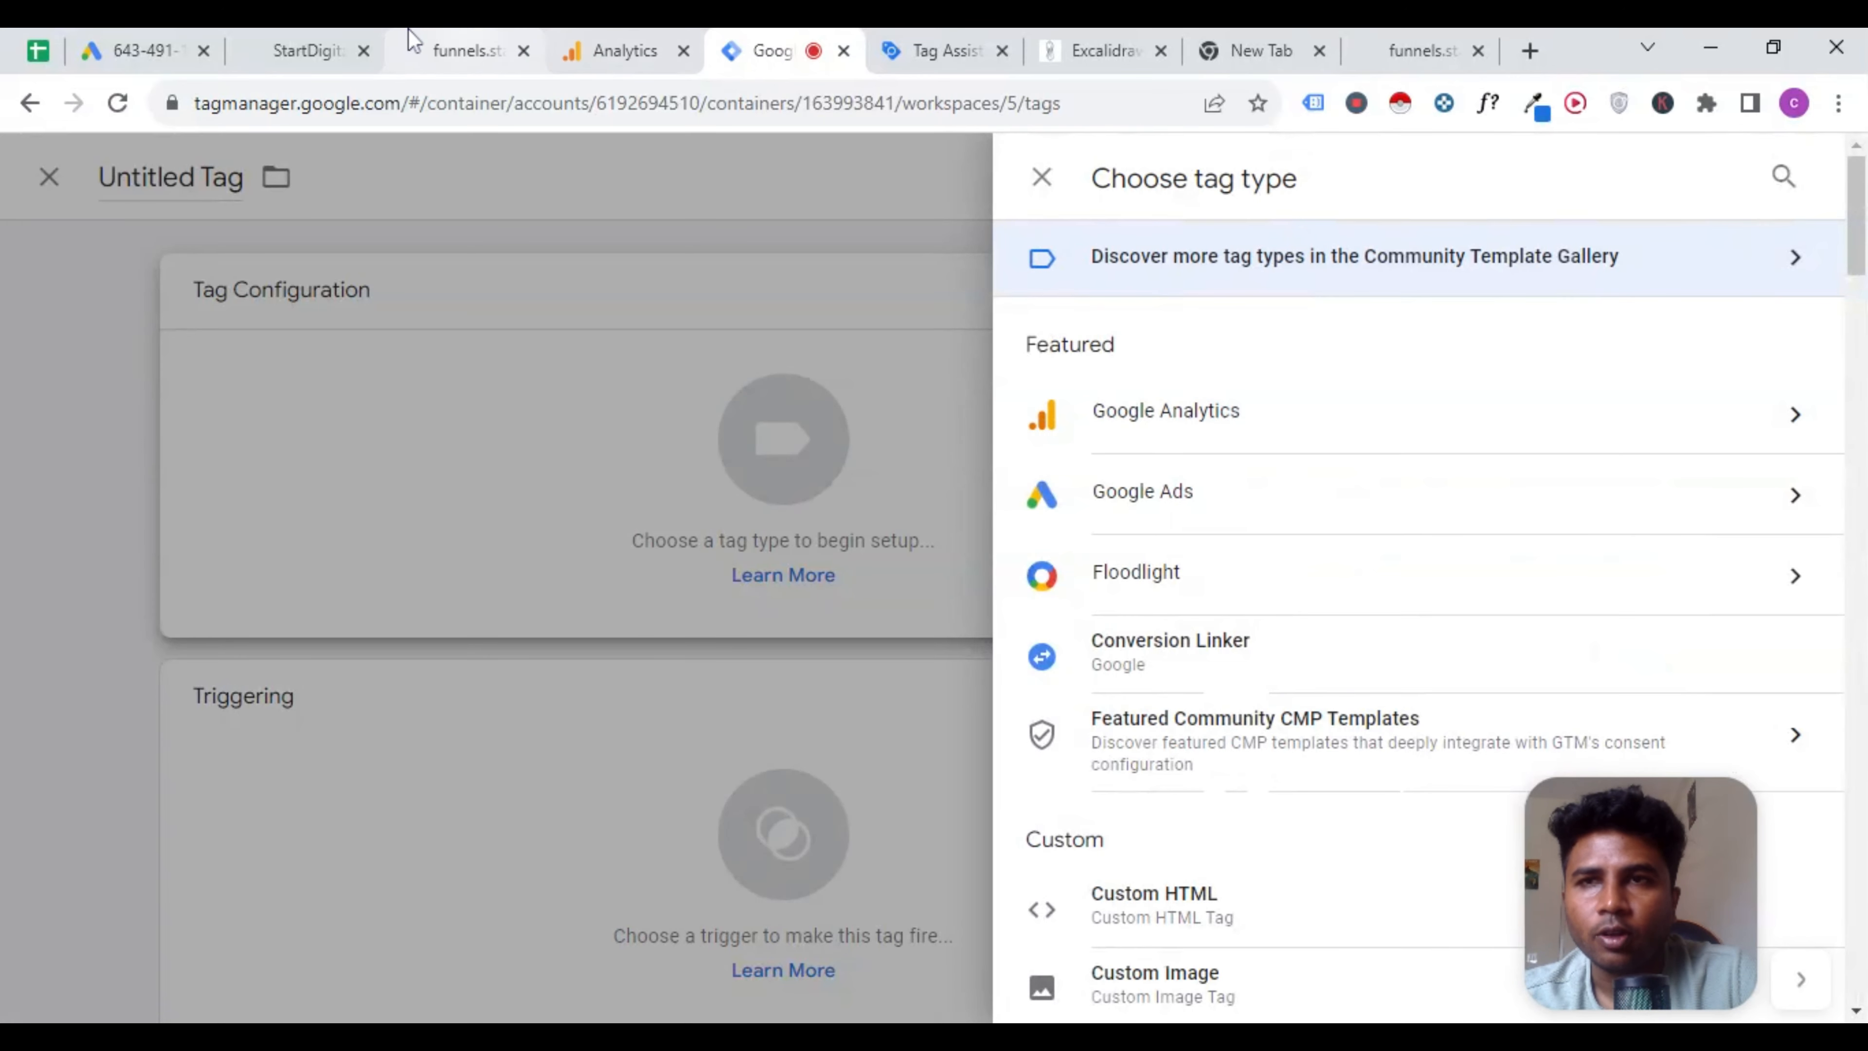
left_click(96, 46)
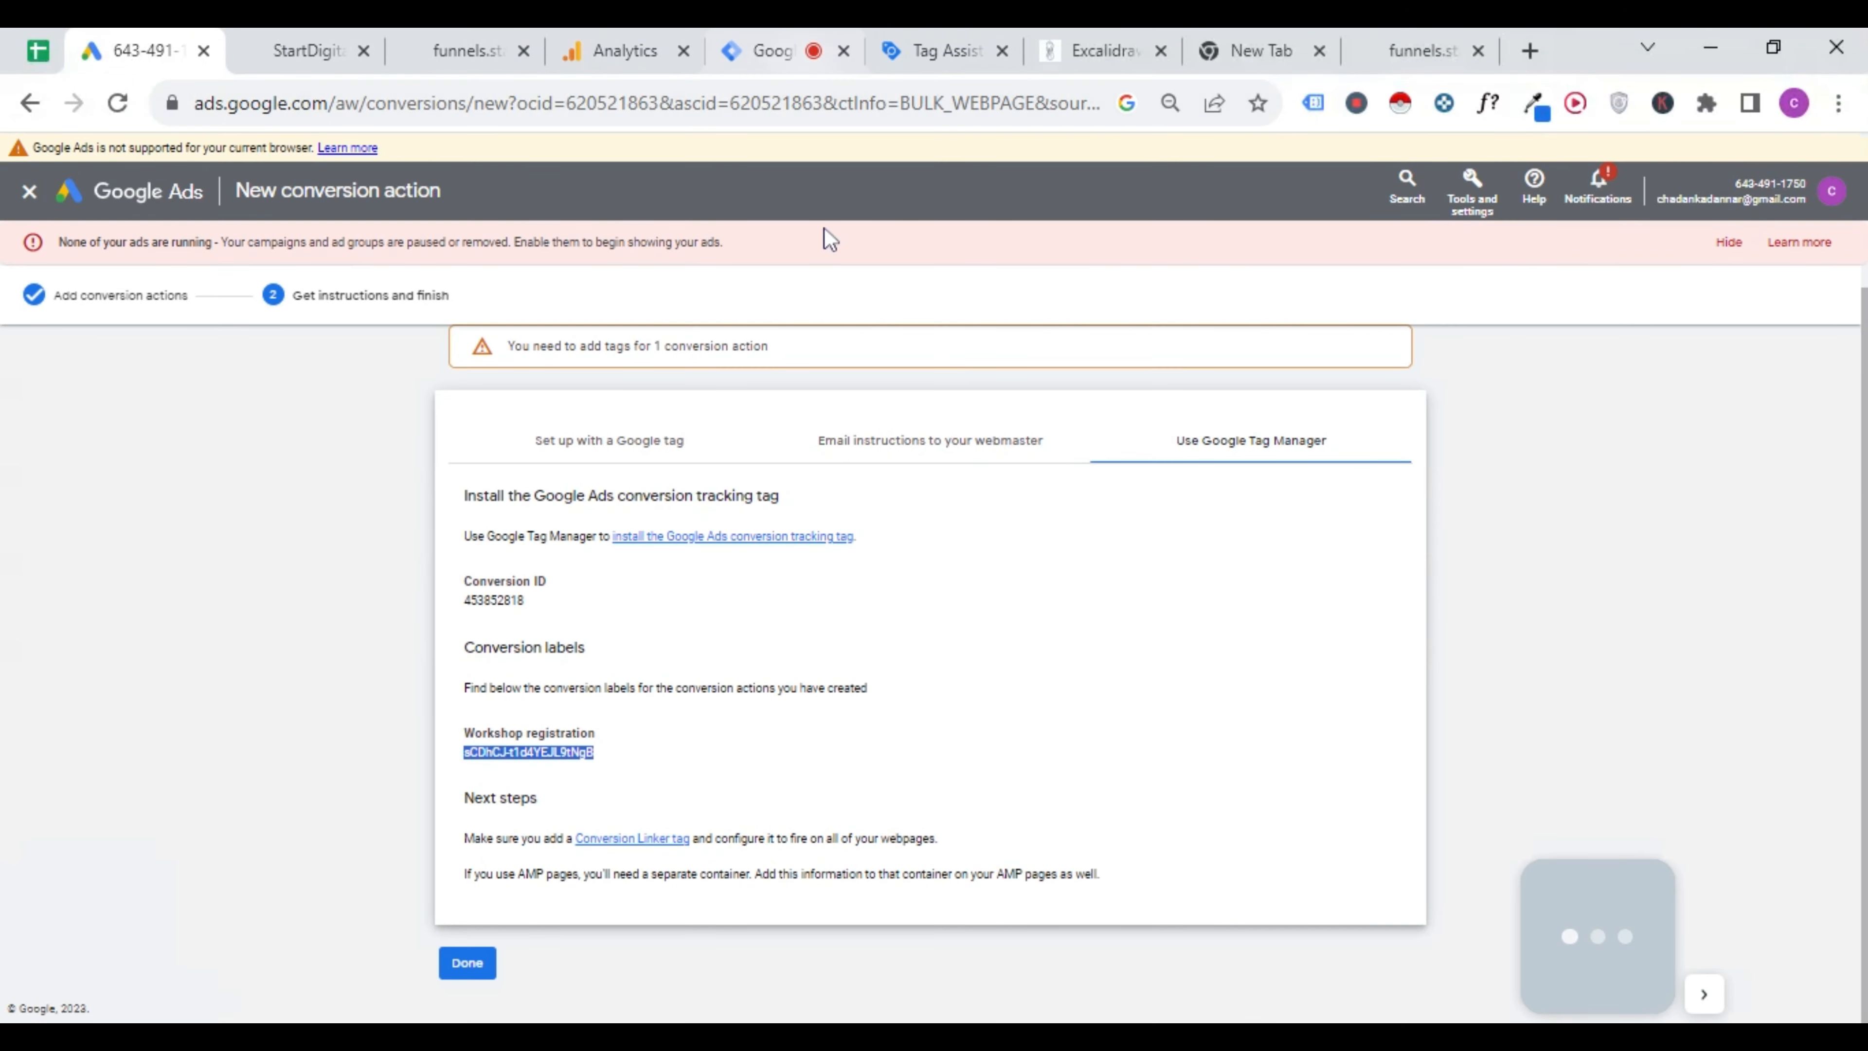
left_click(765, 50)
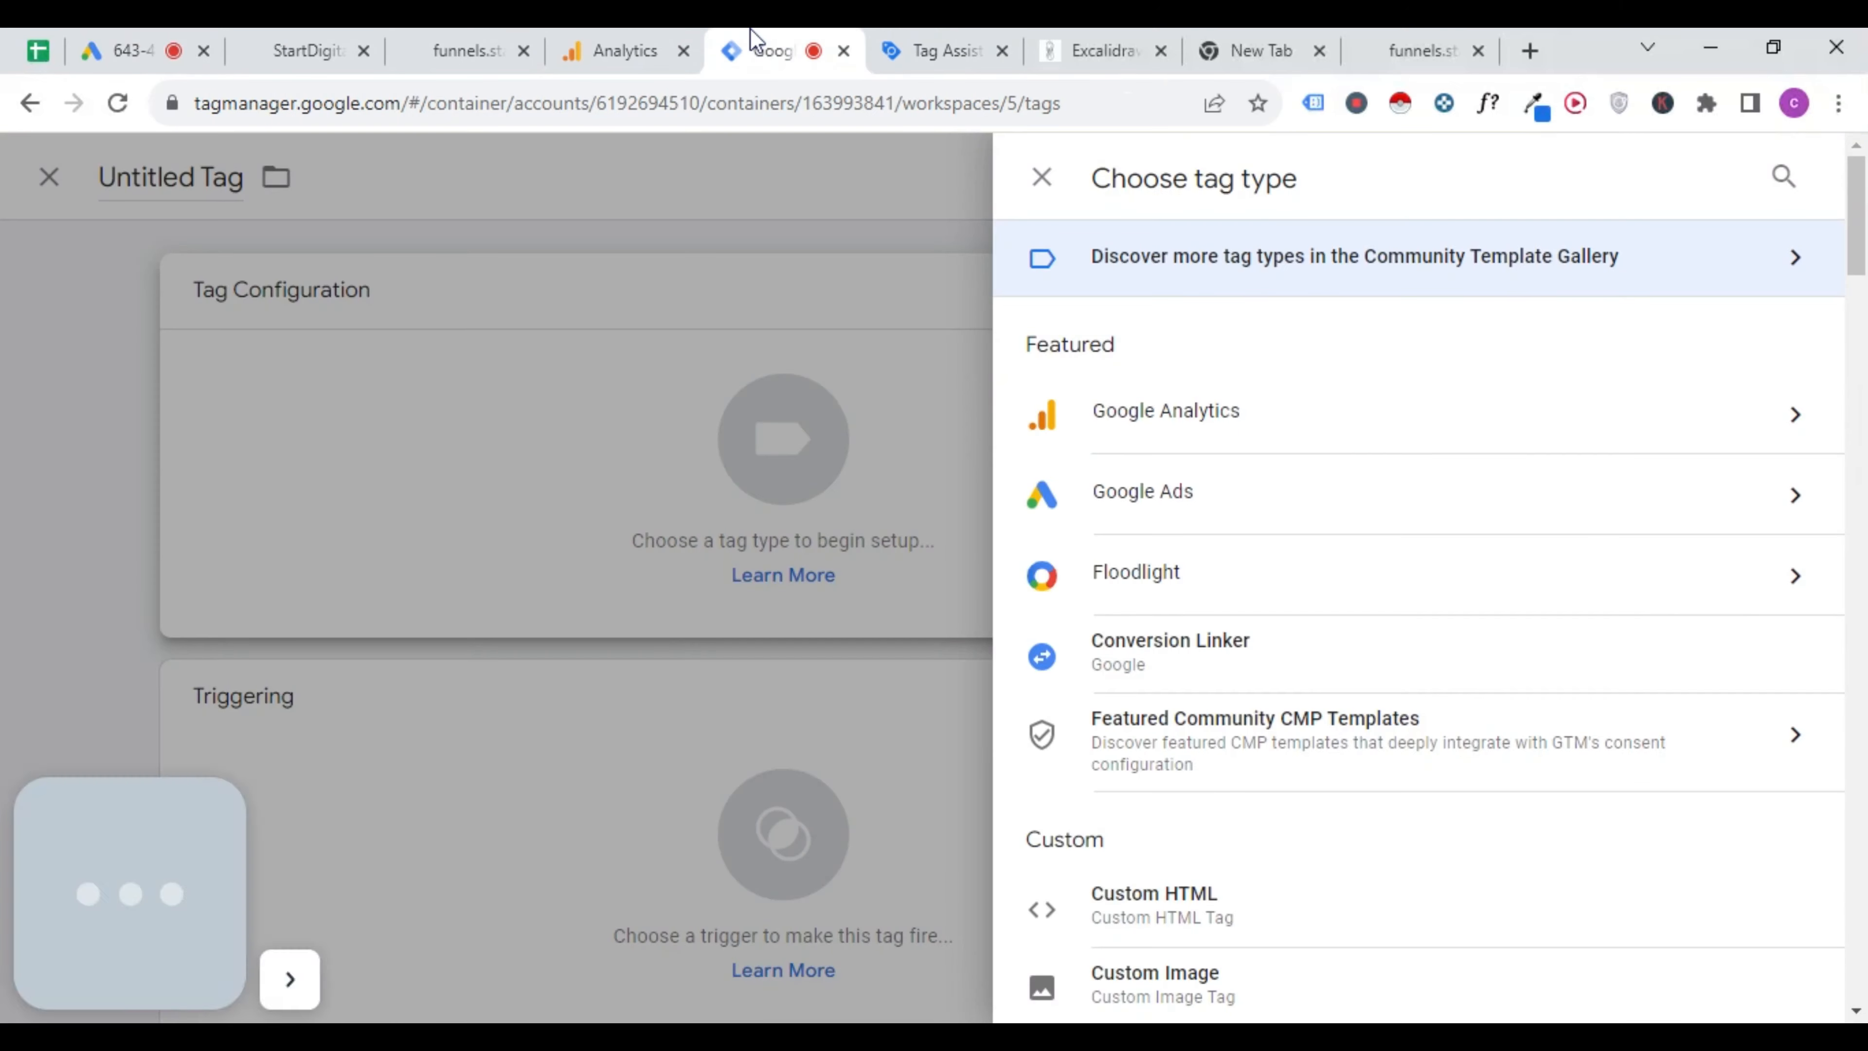
left_click(1320, 501)
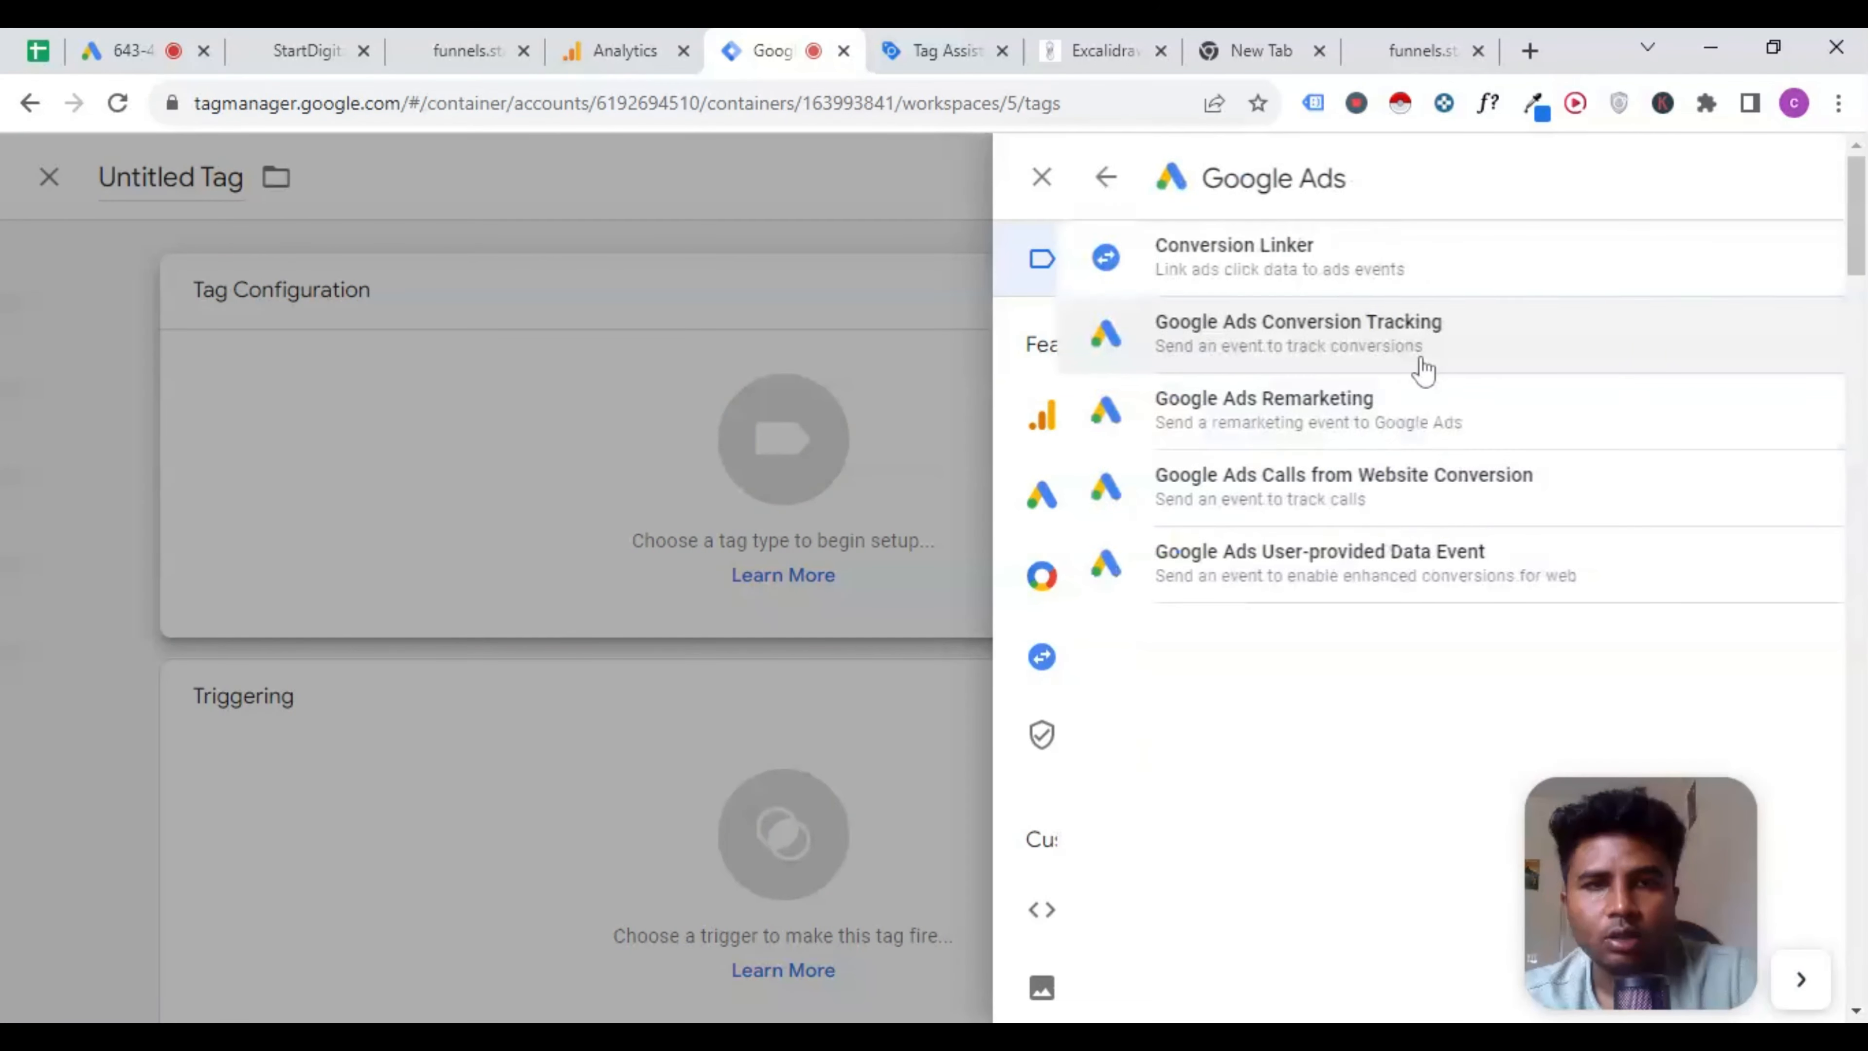
left_click(1379, 287)
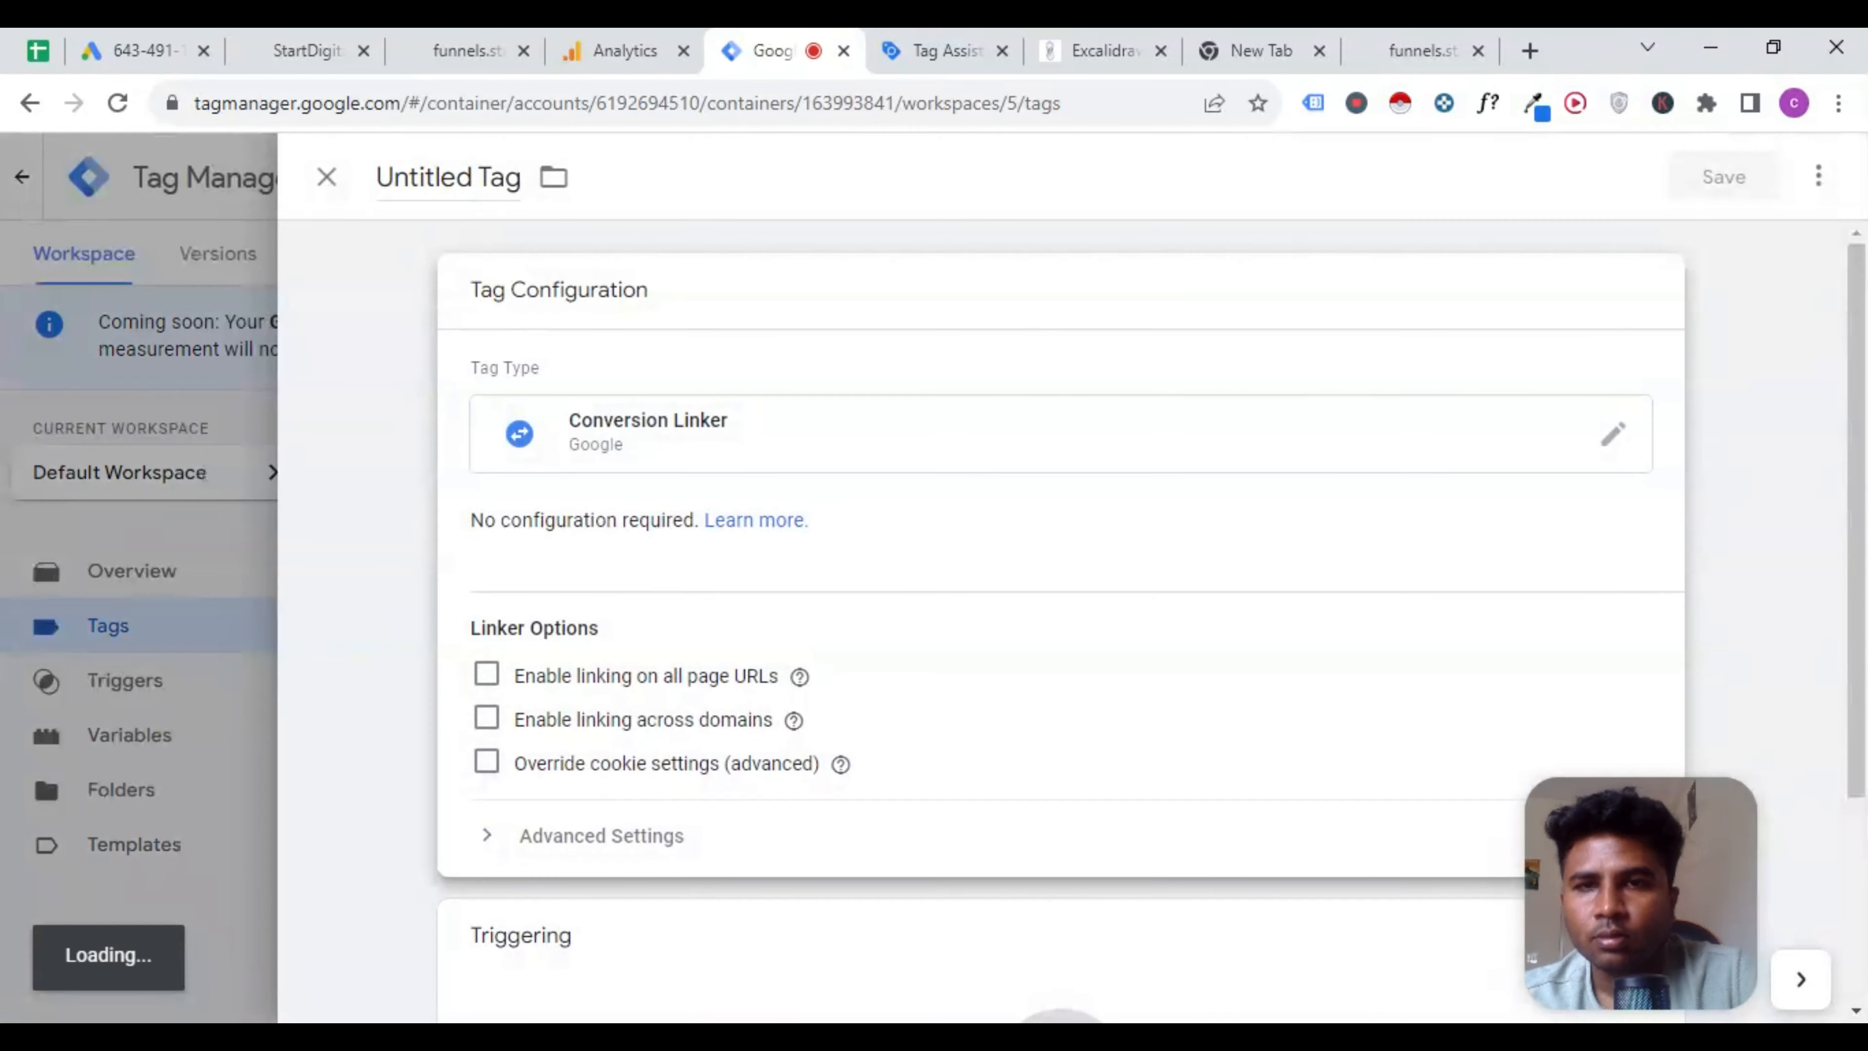
Enable linking on all page URLs for the Conversion Linker tag and make it fire on the All Pages trigger.
scroll(951, 884, "down", 3)
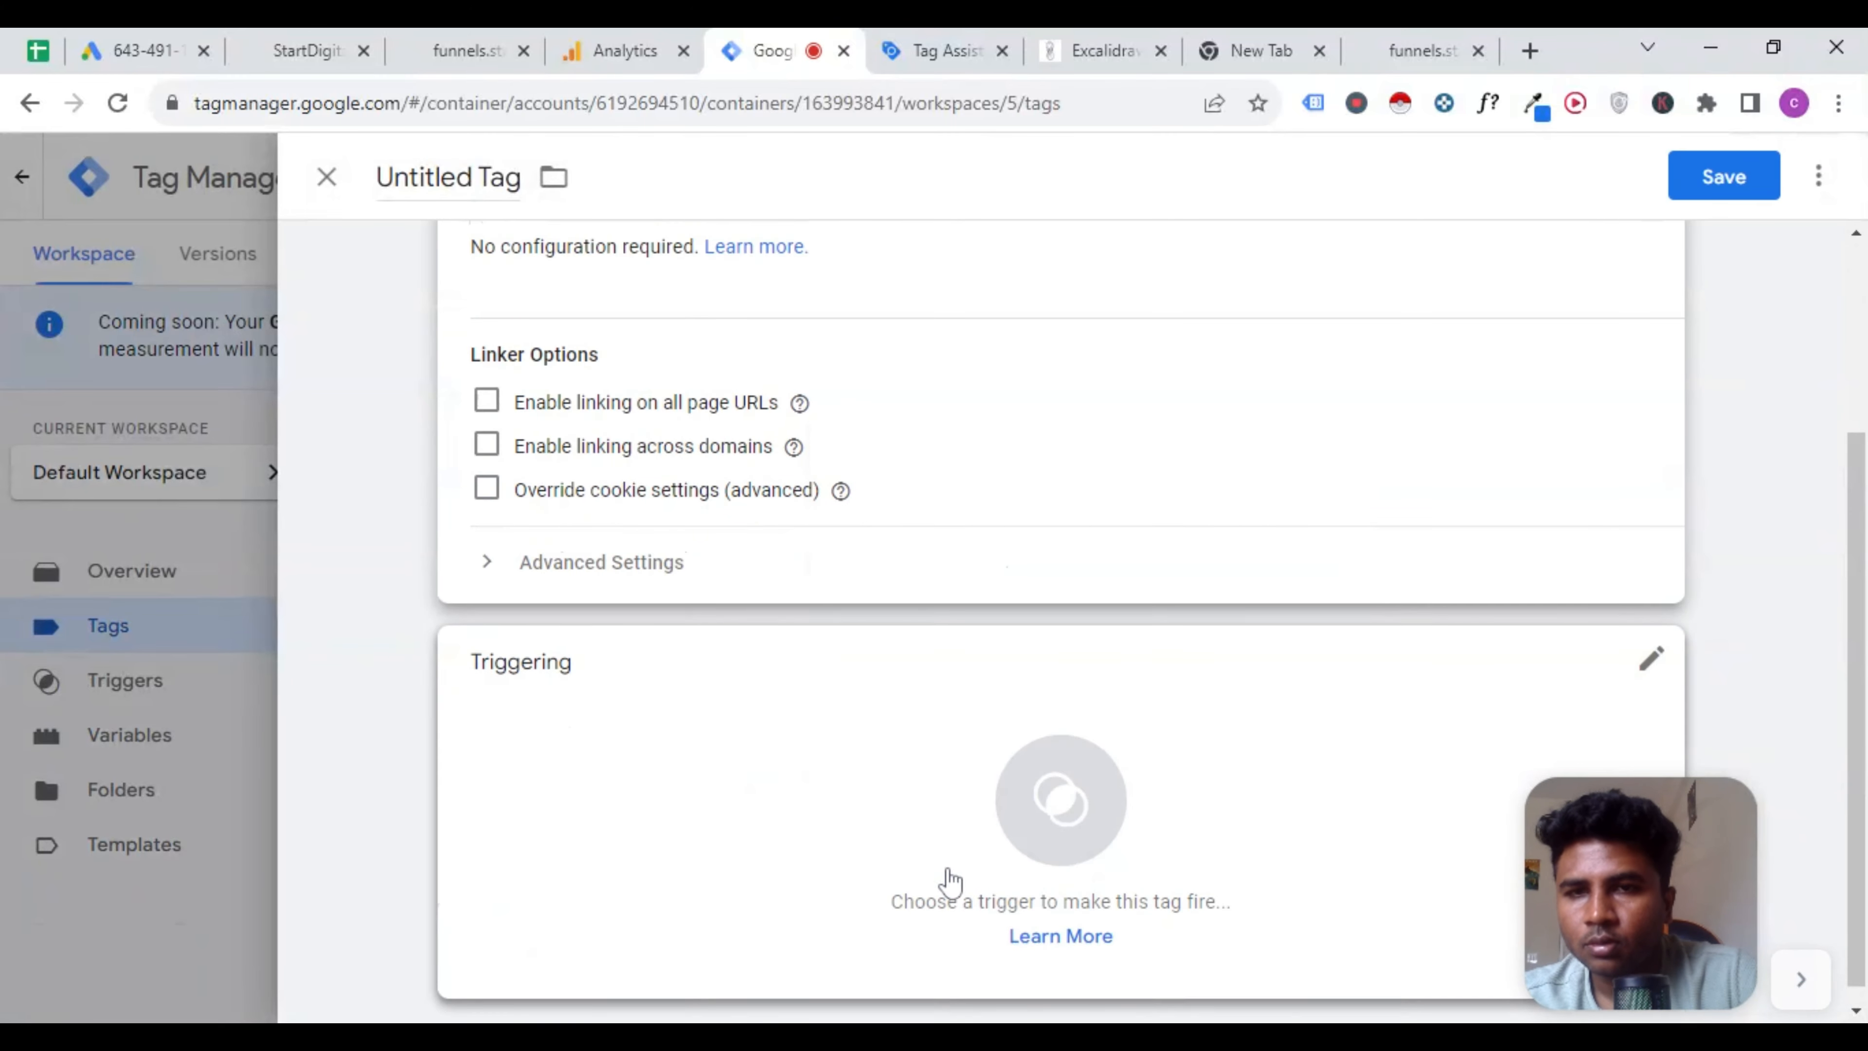
scroll(954, 880, "up", 3)
scroll(1106, 865, "down", 2)
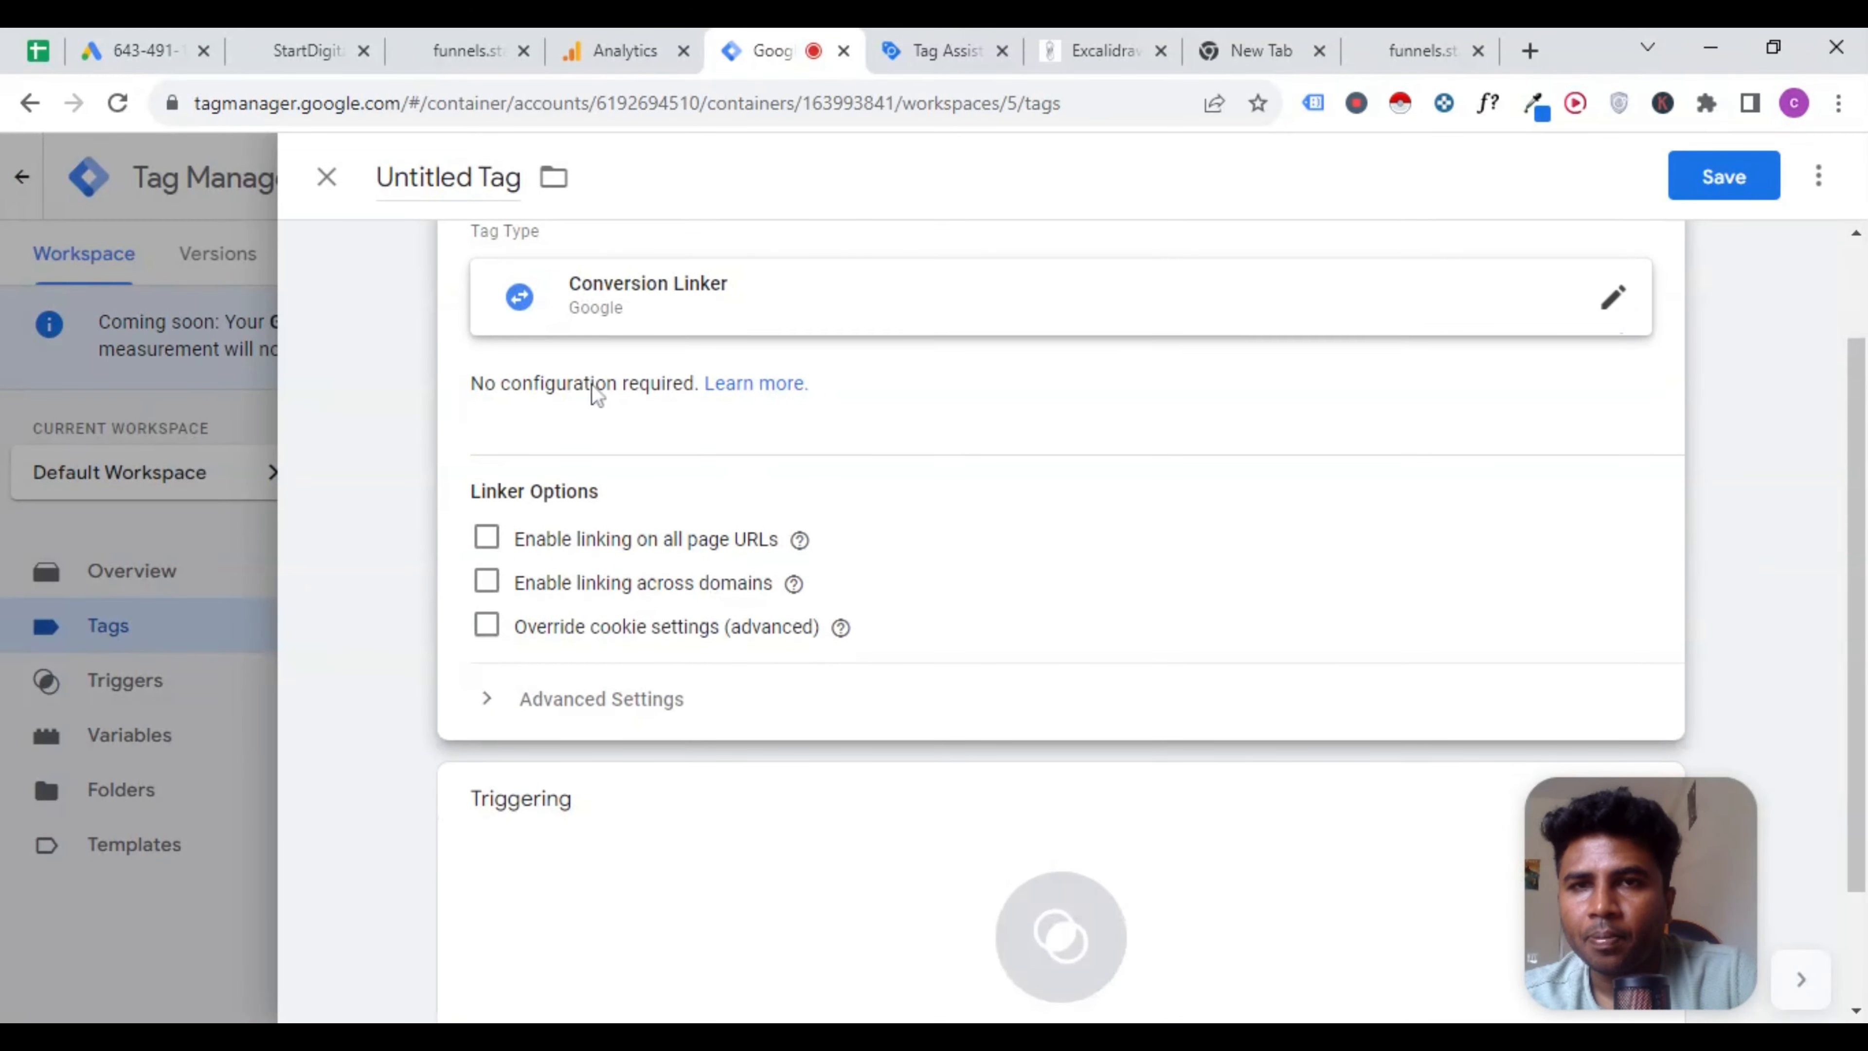
scroll(687, 760, "up", 1)
scroll(684, 662, "down", 1)
scroll(681, 585, "down", 2)
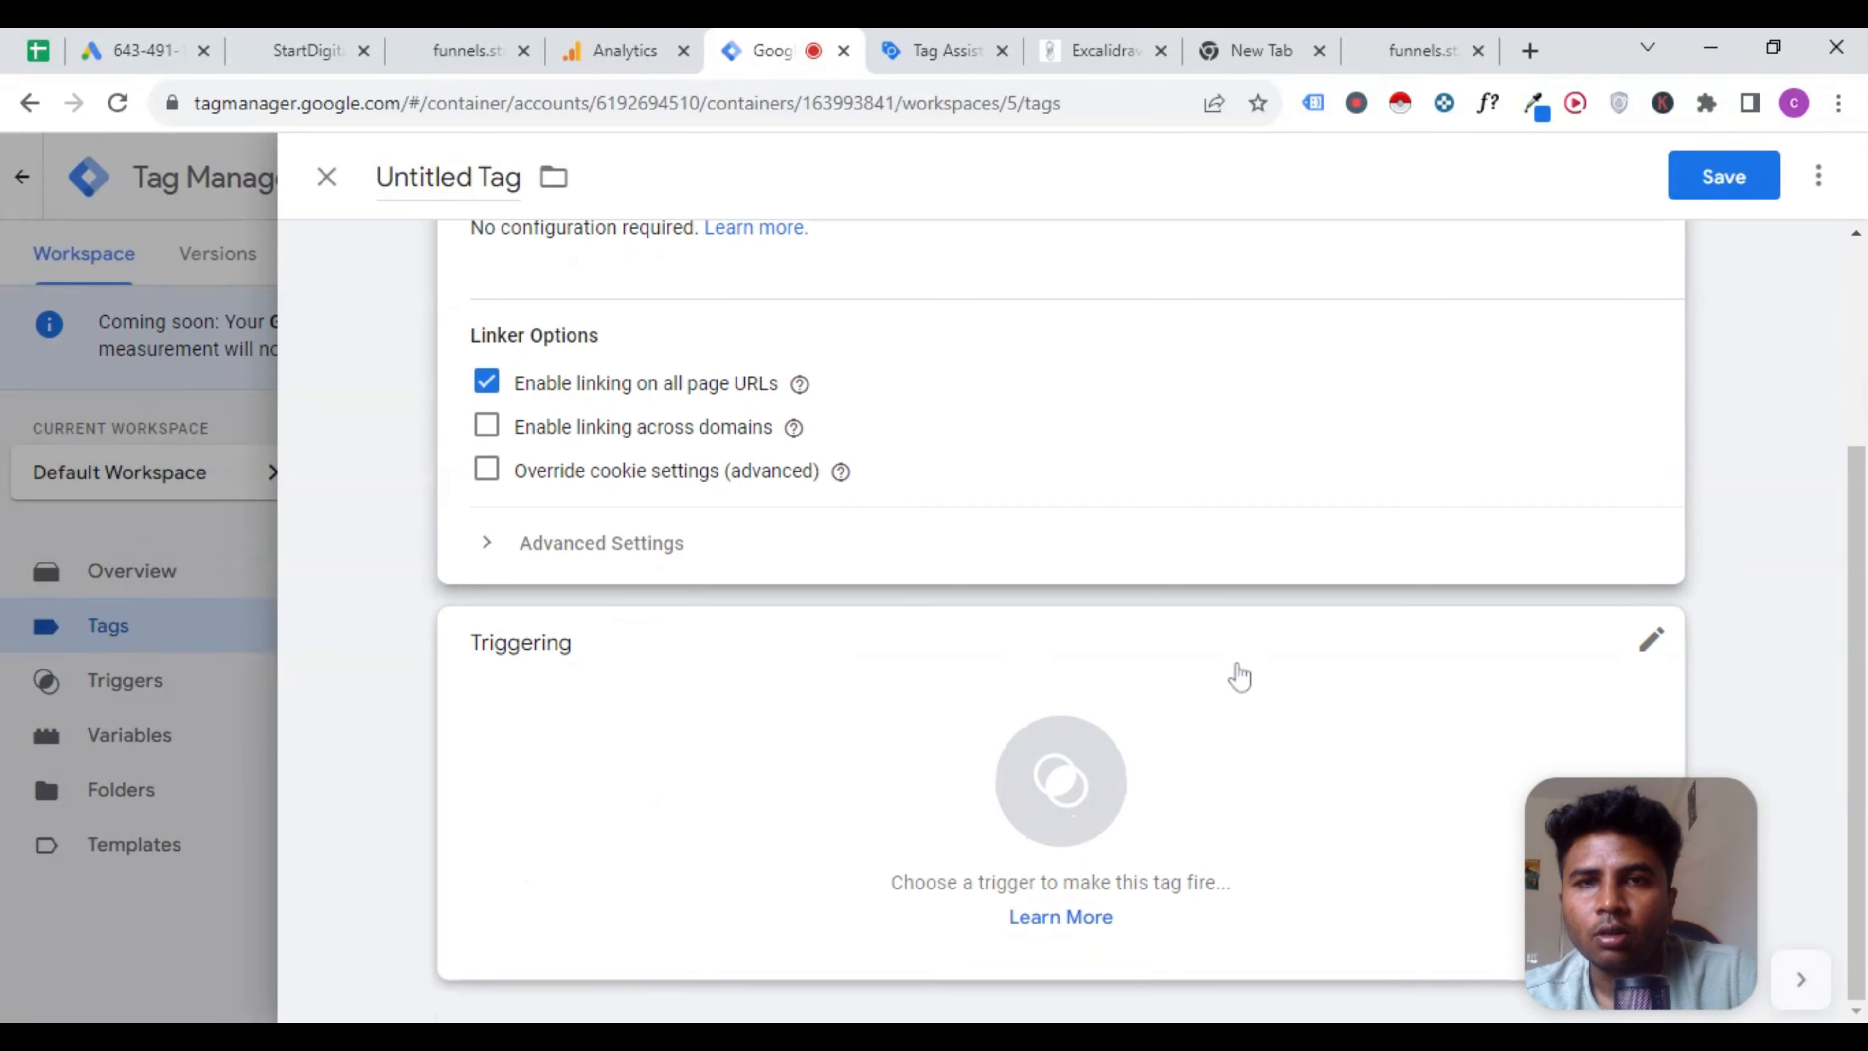
left_click(810, 756)
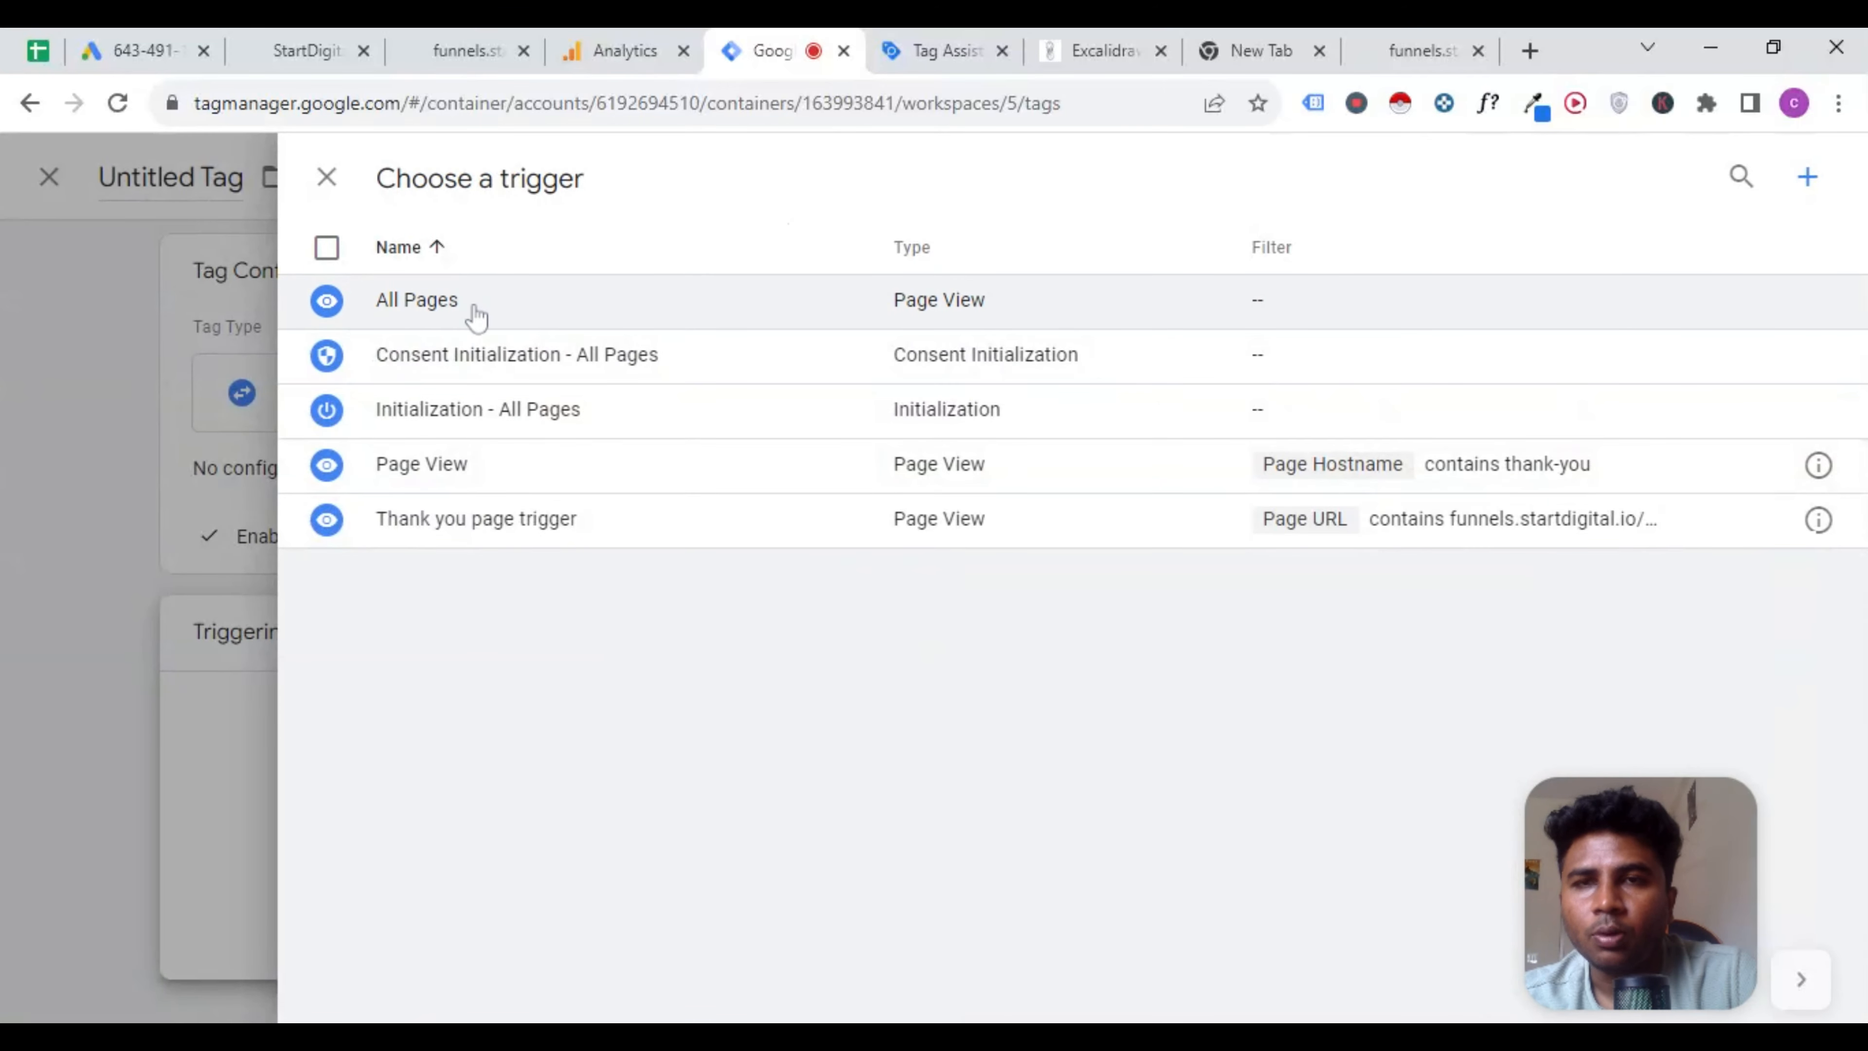
left_click(477, 316)
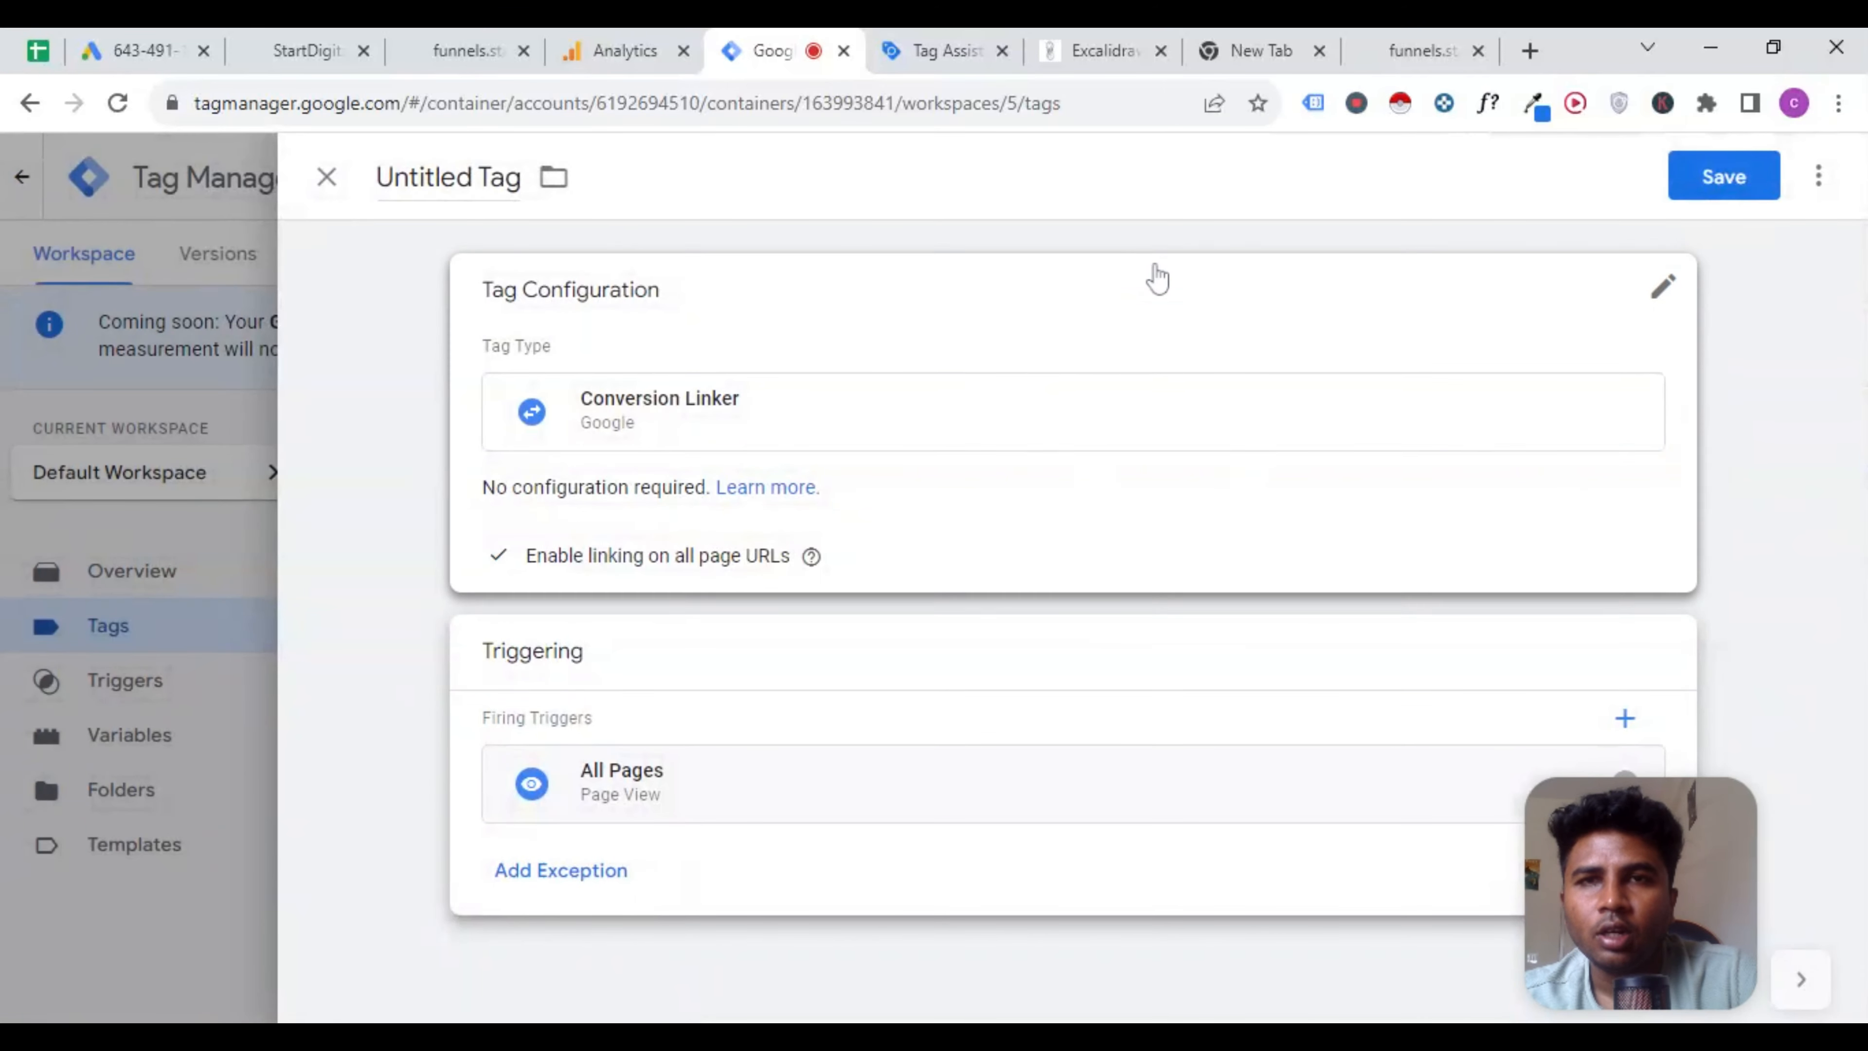
Name the Conversion Linker tag "Google ads linker" and save it.
left_click(448, 177)
type("Google ad")
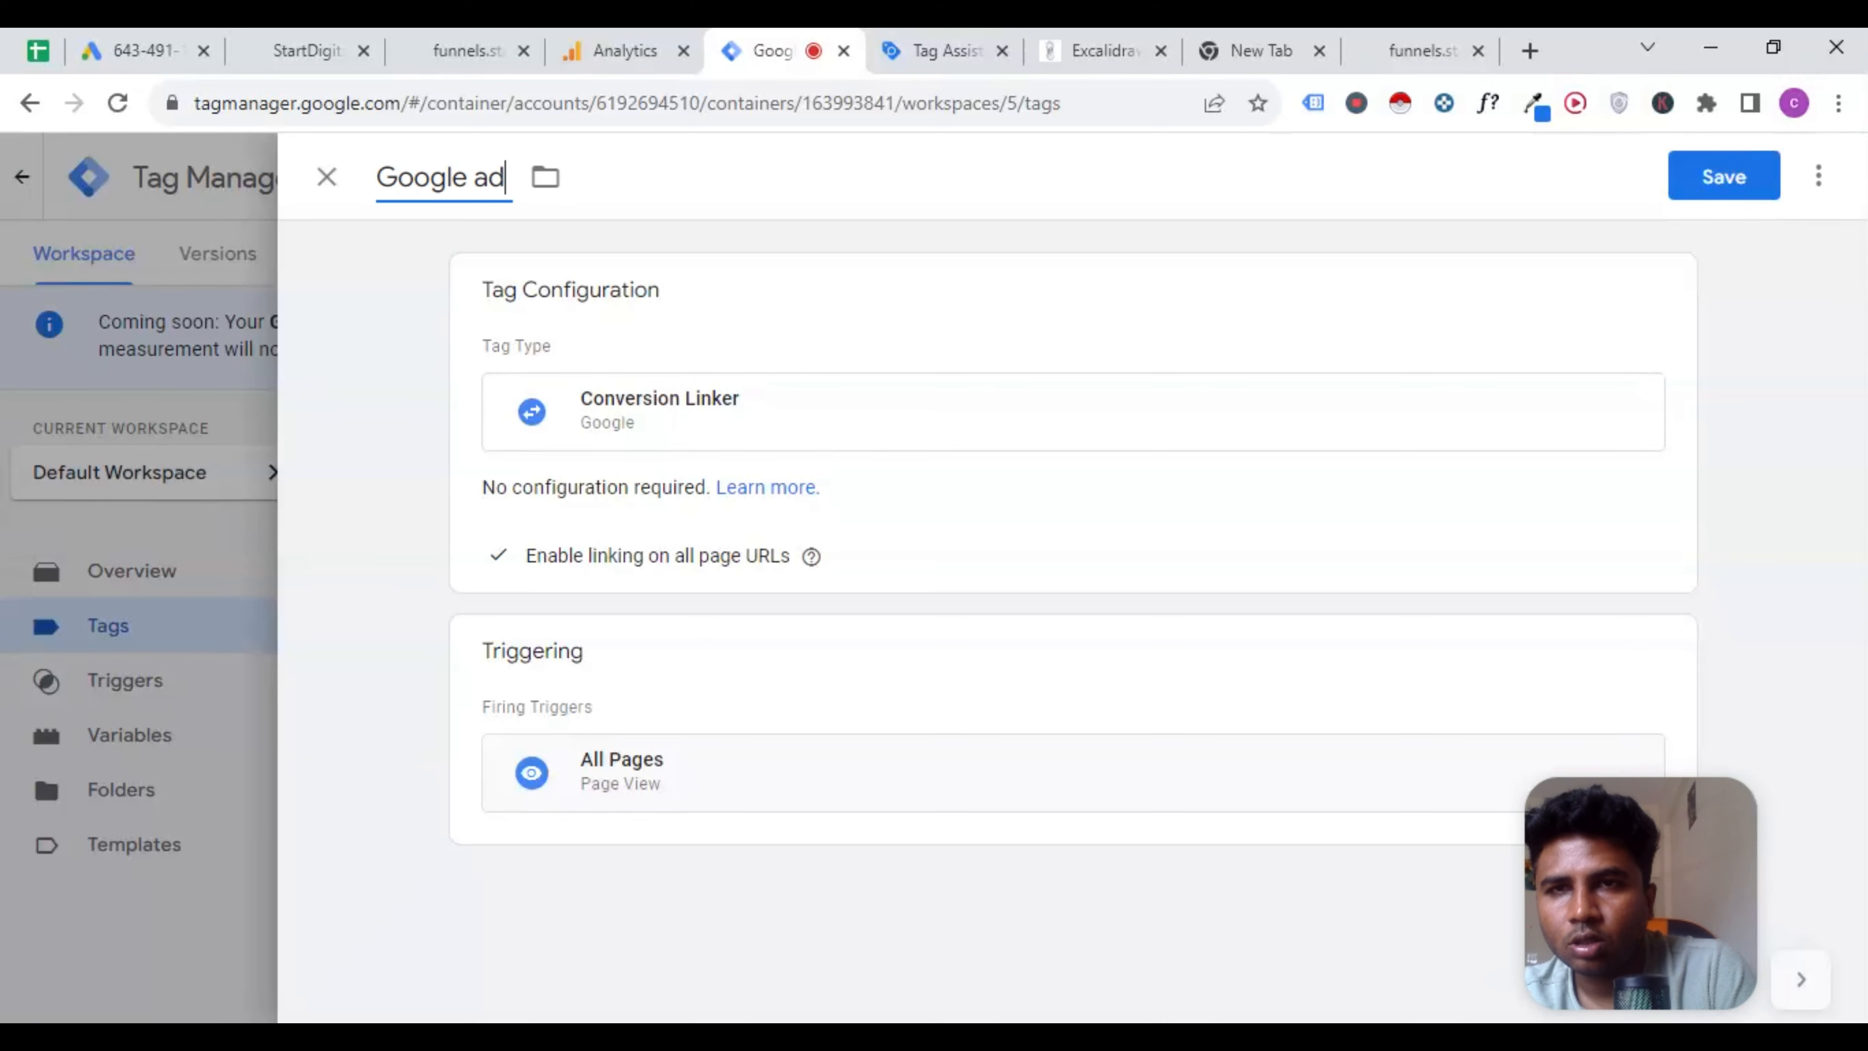
type("s linked")
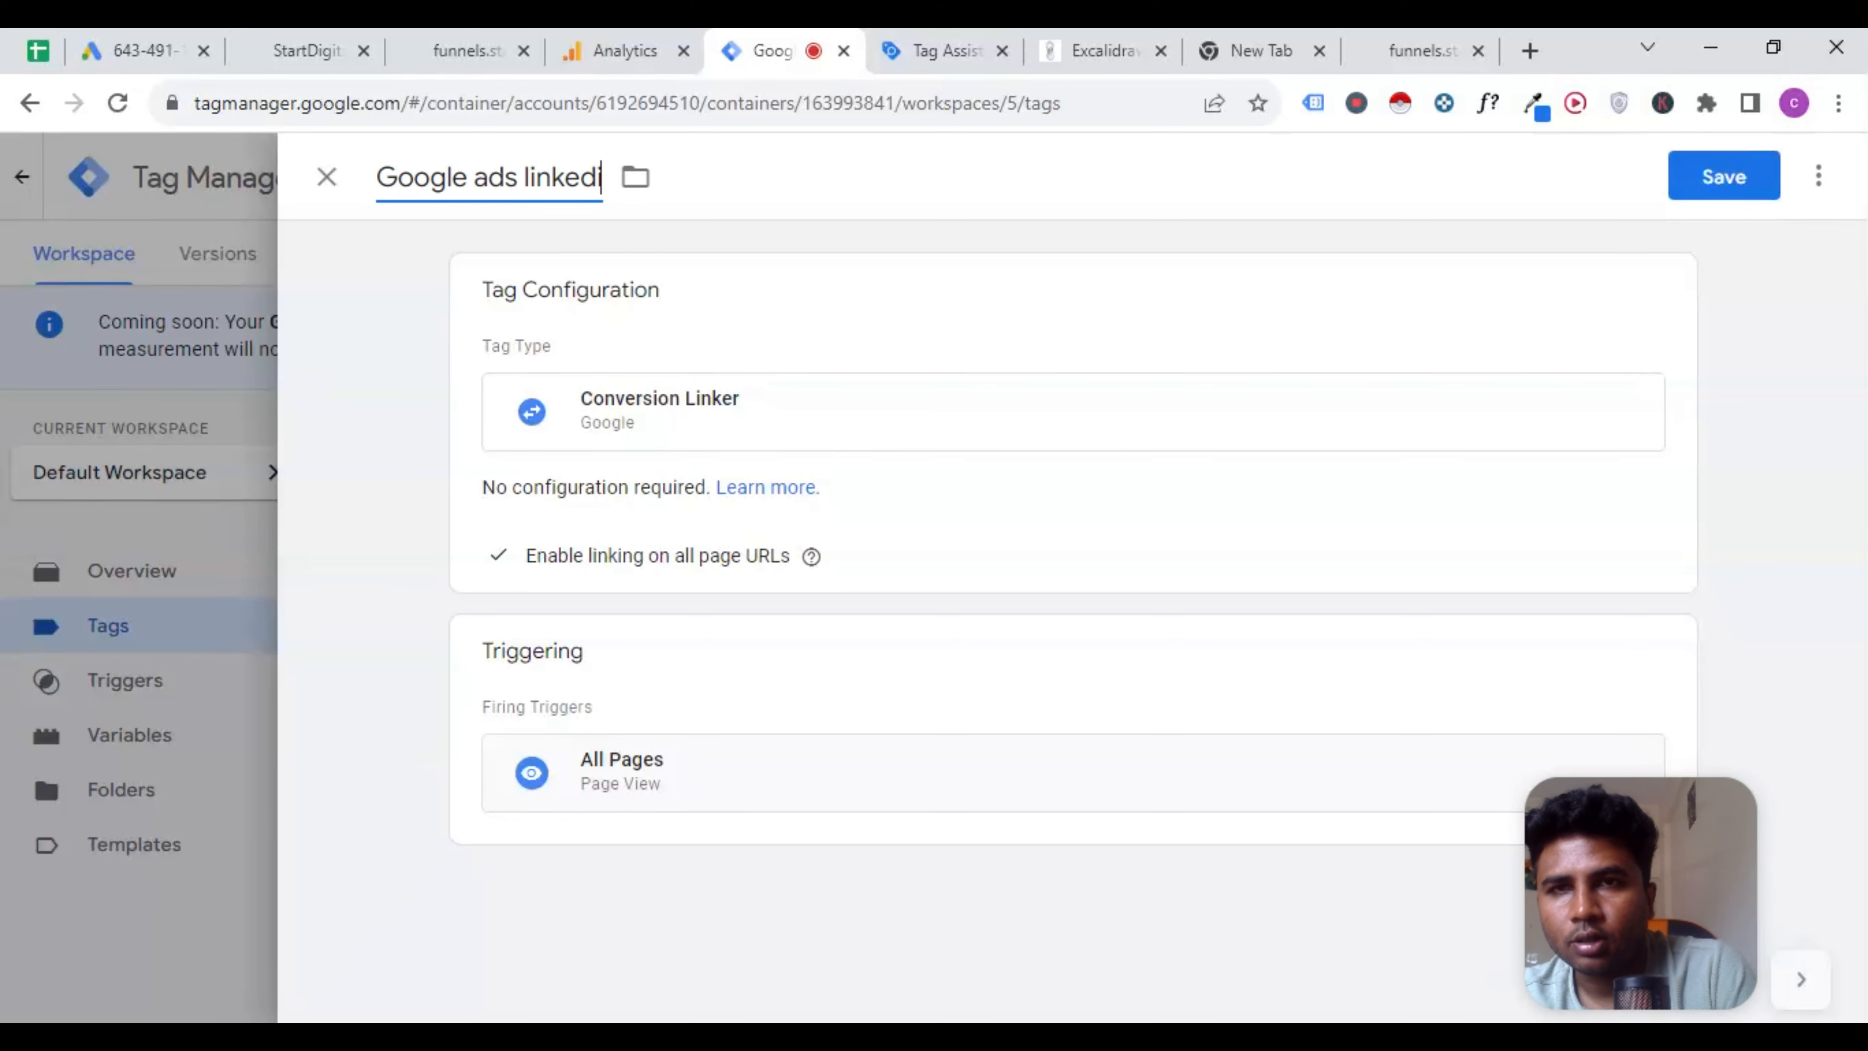
key("BackSpace")
type("r")
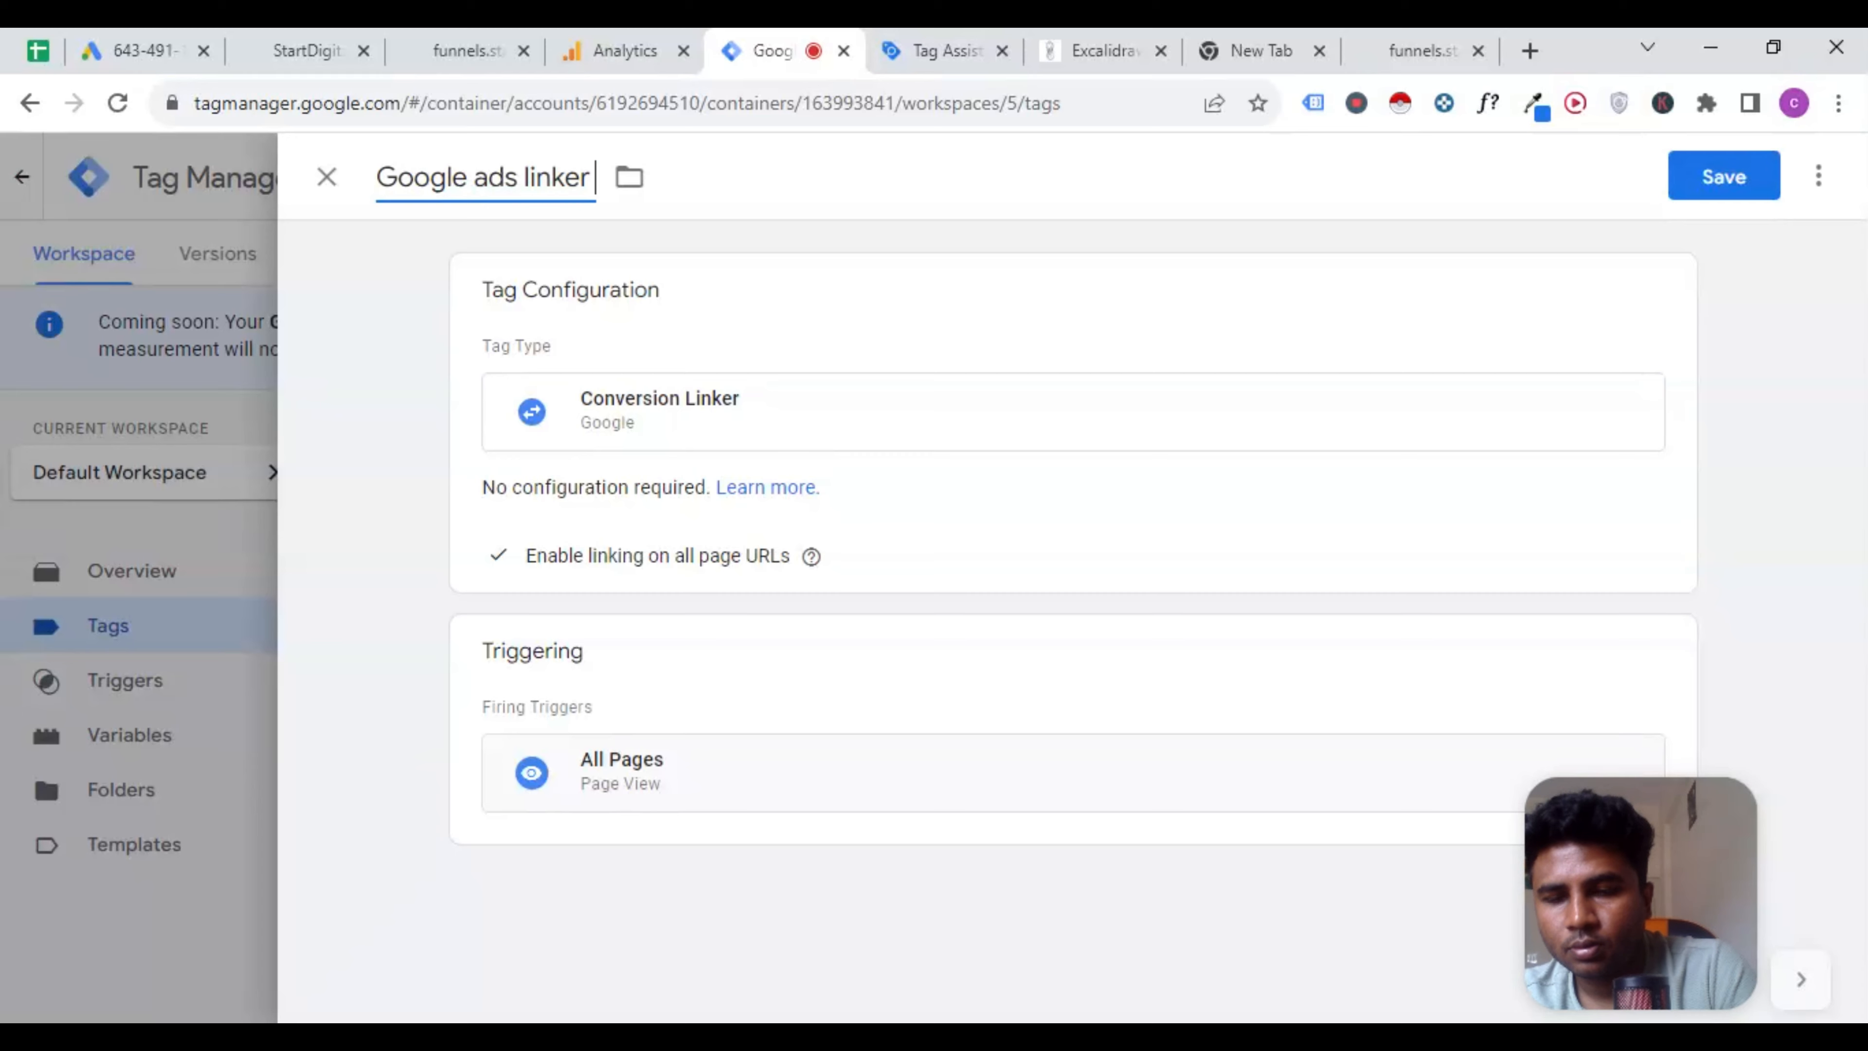
type(" tag")
key("BackSpace")
key("BackSpace")
key("BackSpace")
key("BackSpace")
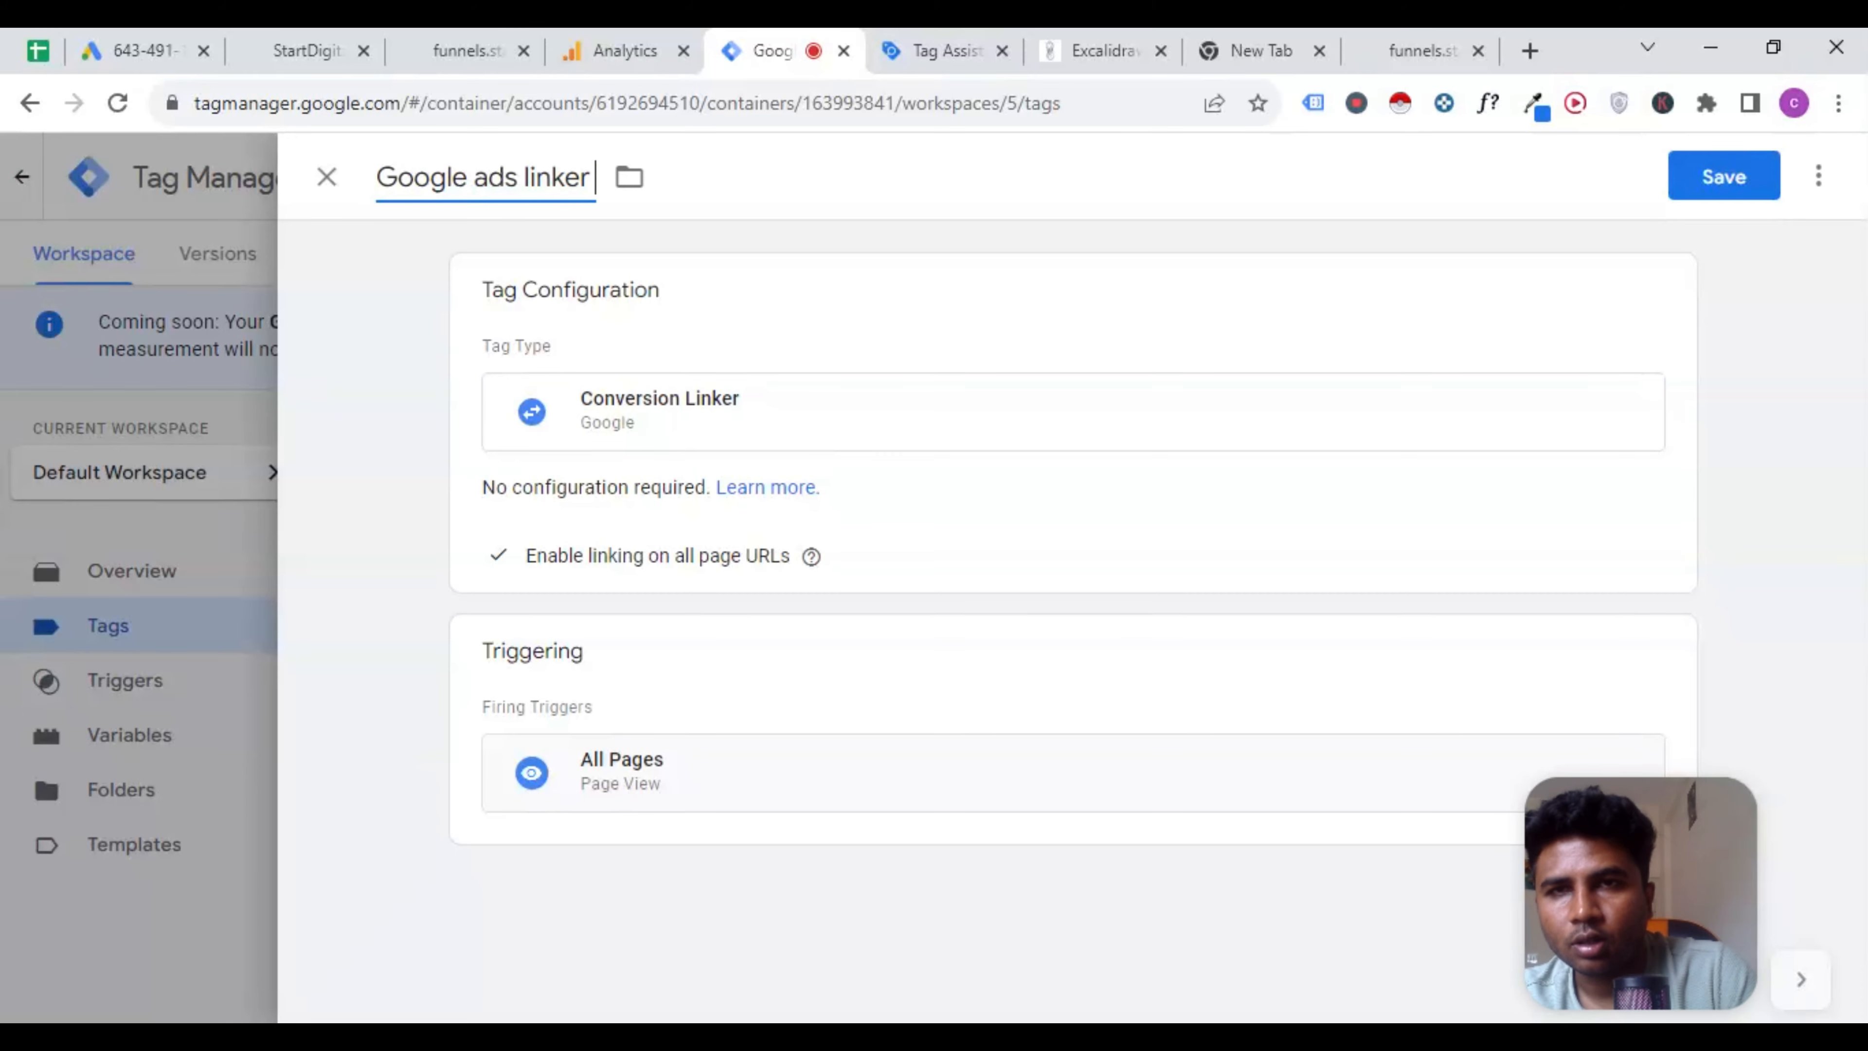
left_click(1673, 180)
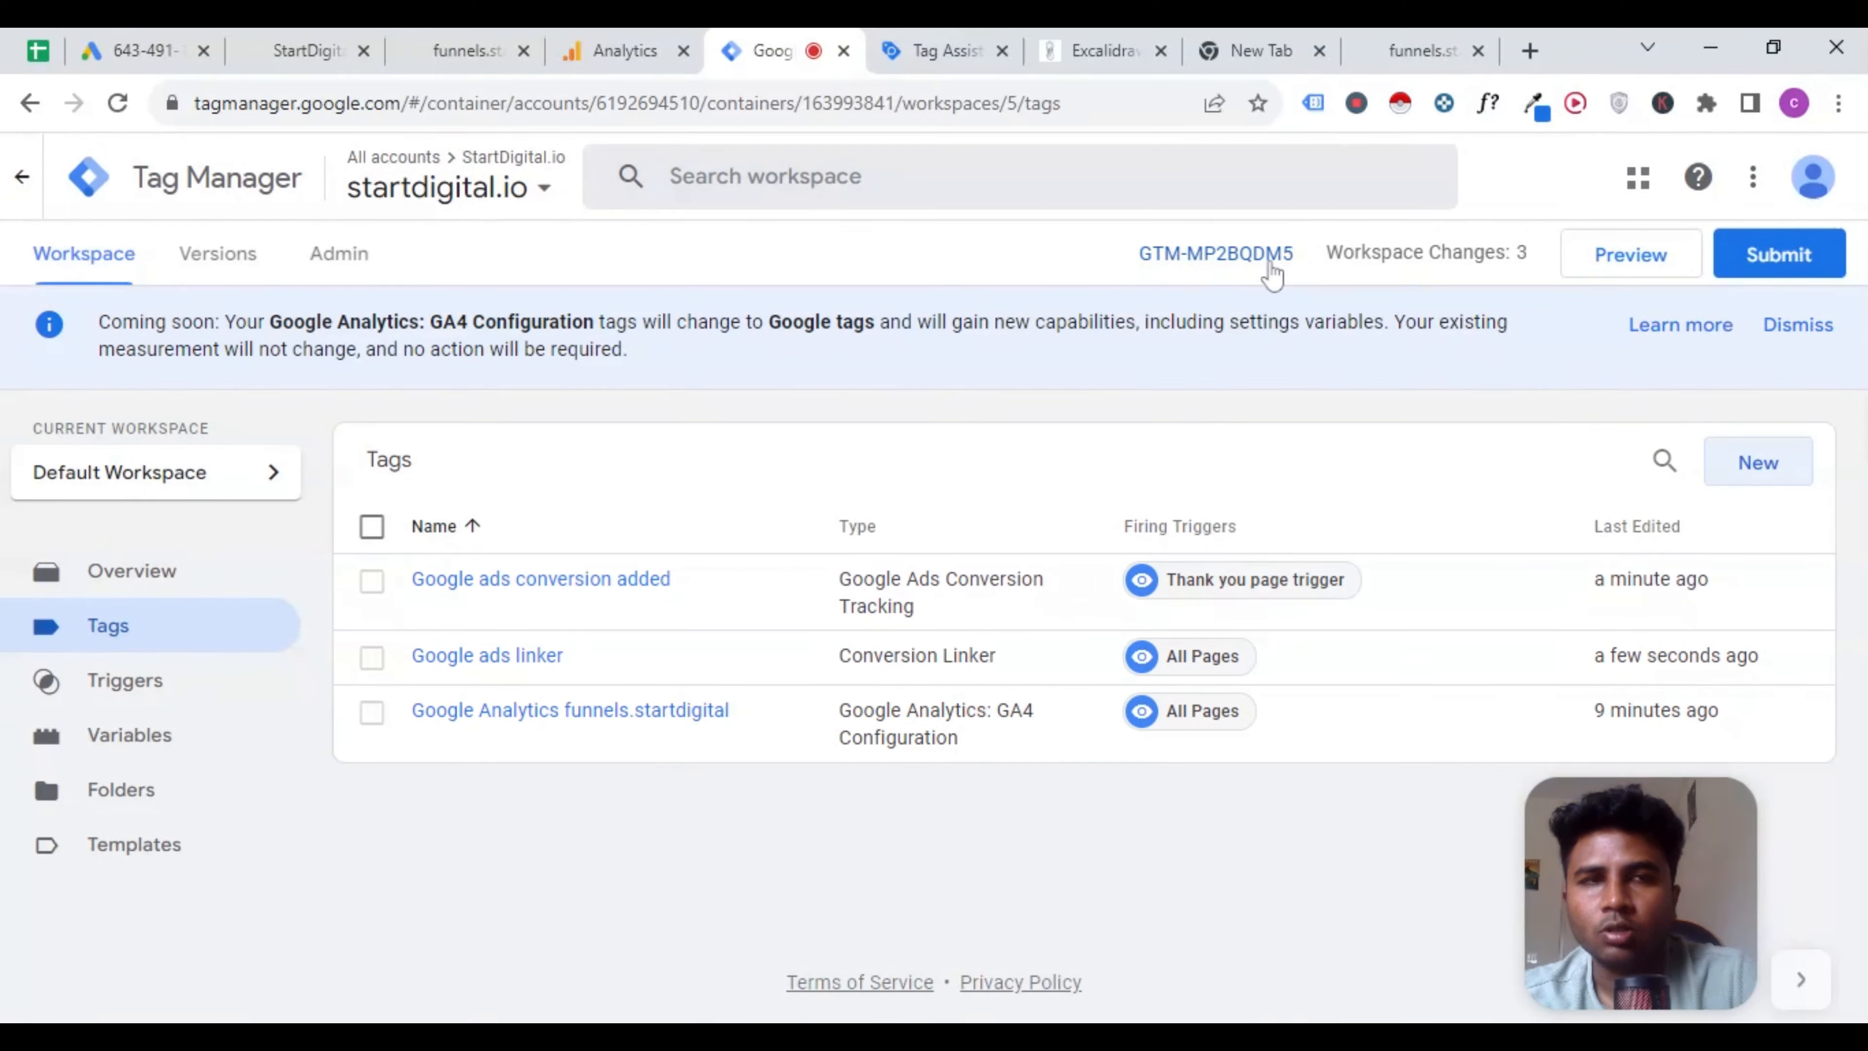
Start a preview of the container, look up the thank-you page's address on the funnel site and return to Tag Assistant.
left_click(1628, 285)
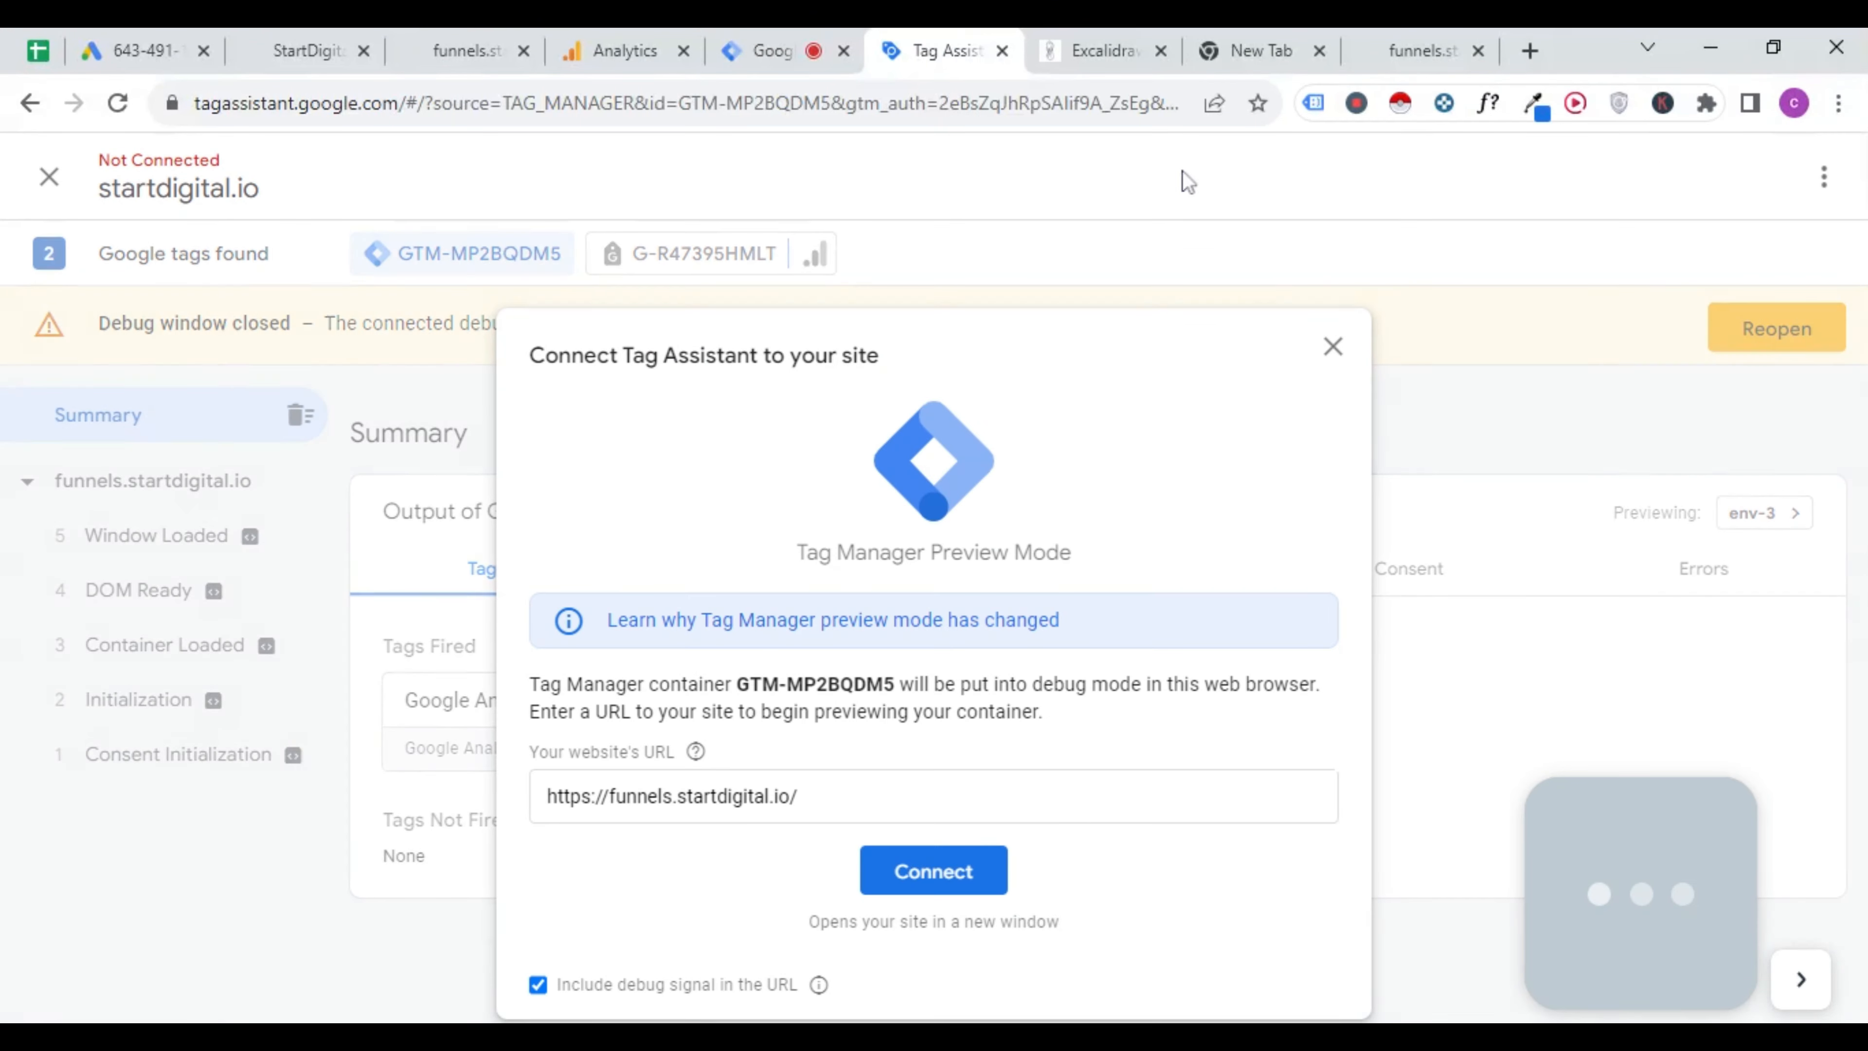
left_click(1359, 33)
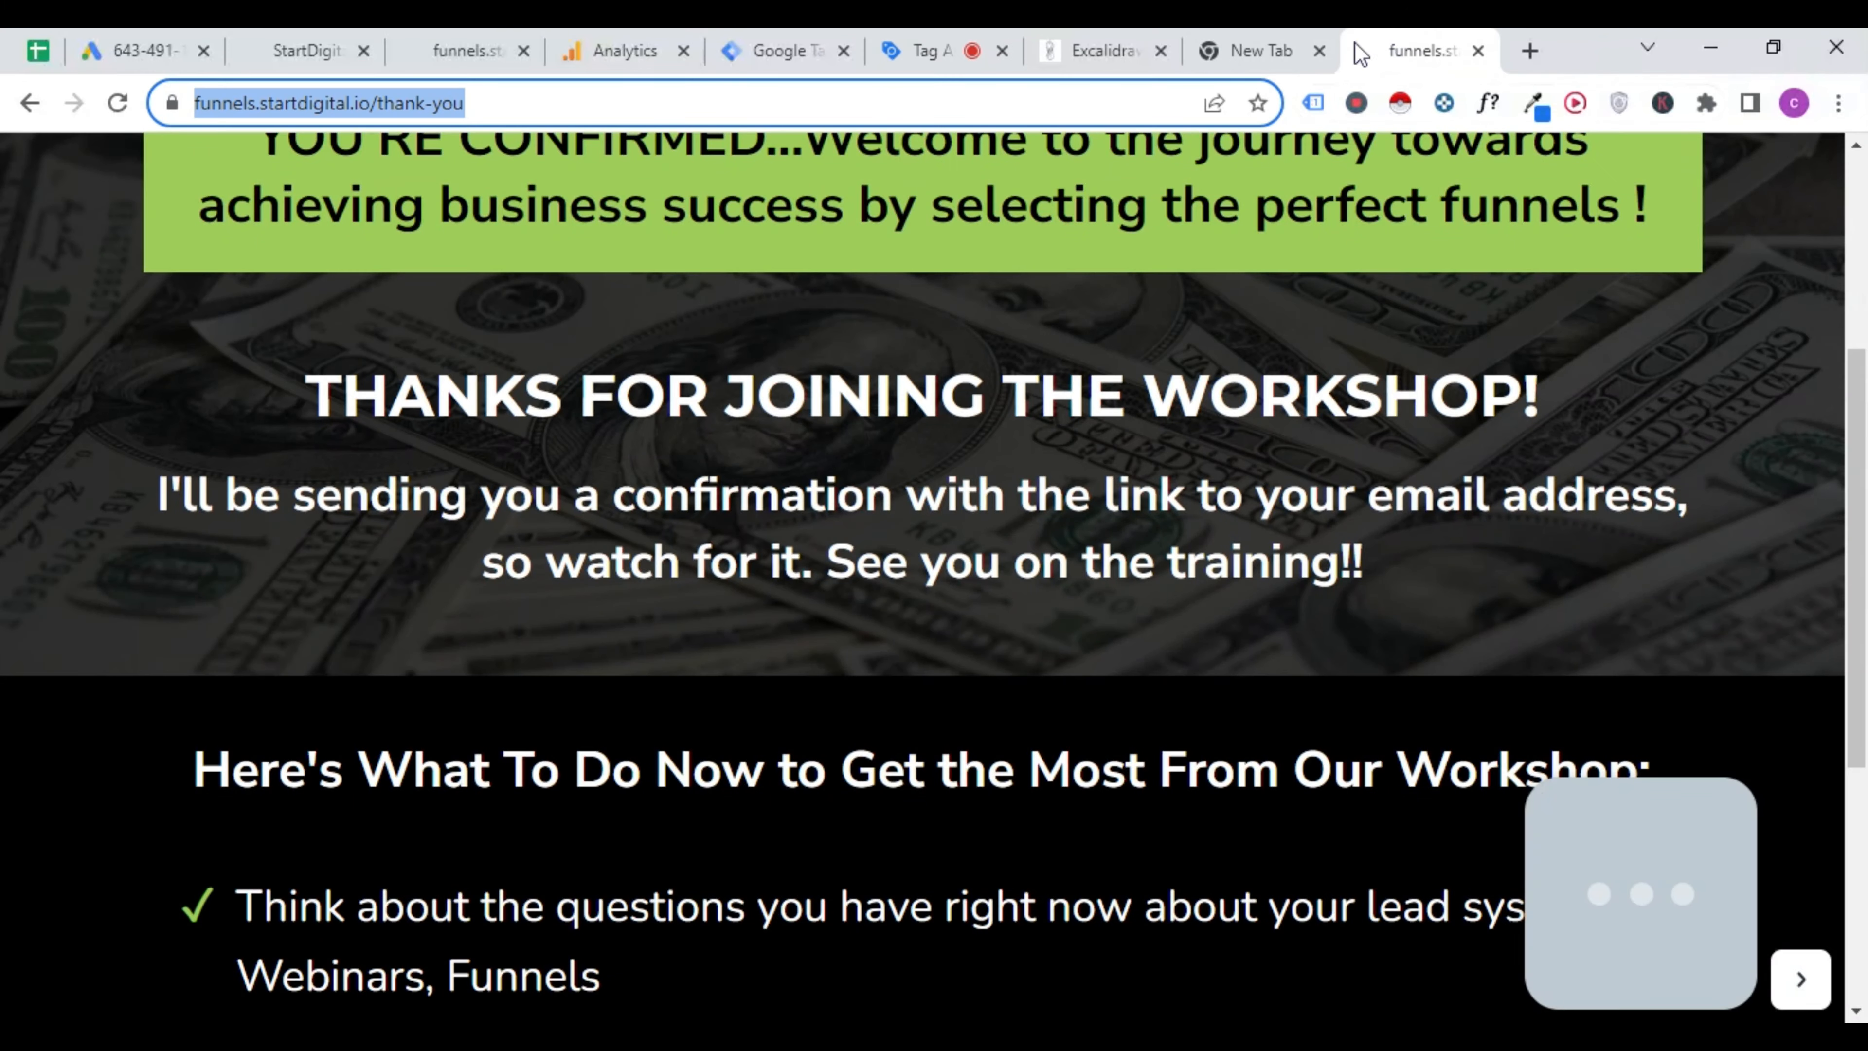
left_click(309, 45)
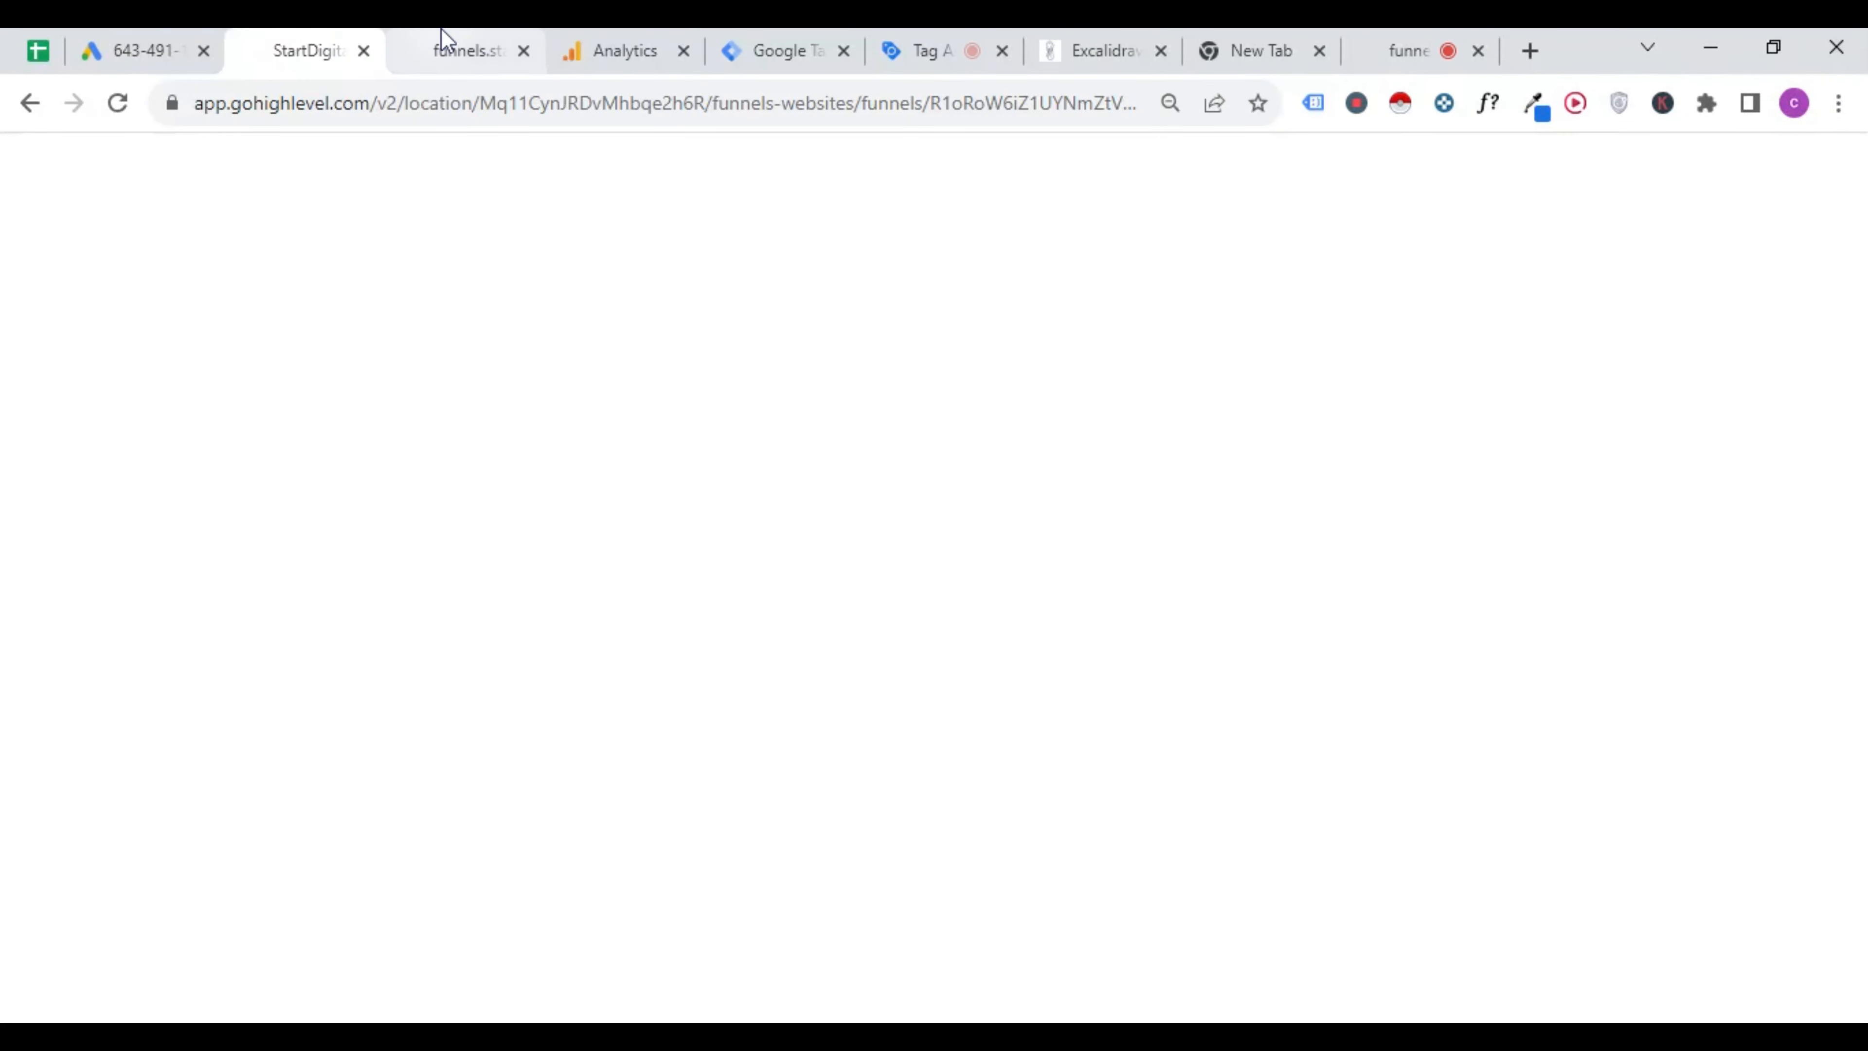
left_click(442, 45)
left_click(312, 43)
left_click(132, 43)
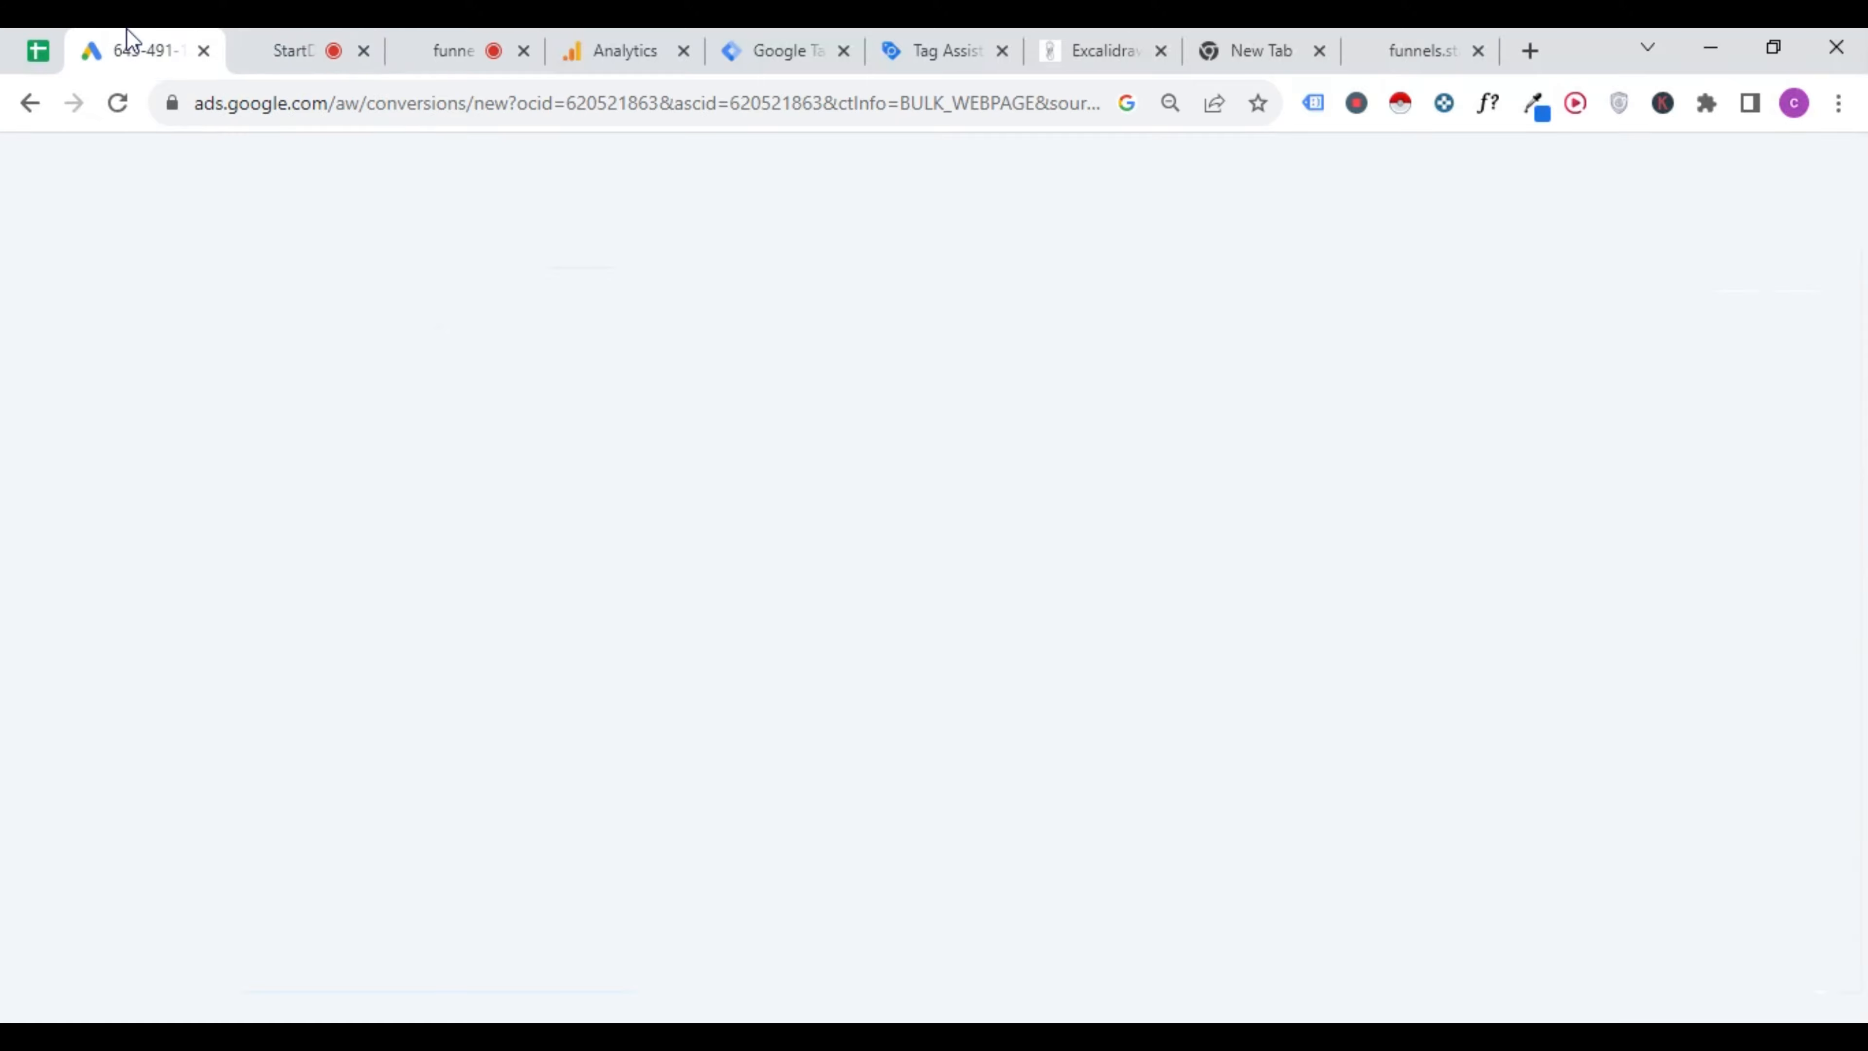
left_click(801, 46)
left_click(938, 46)
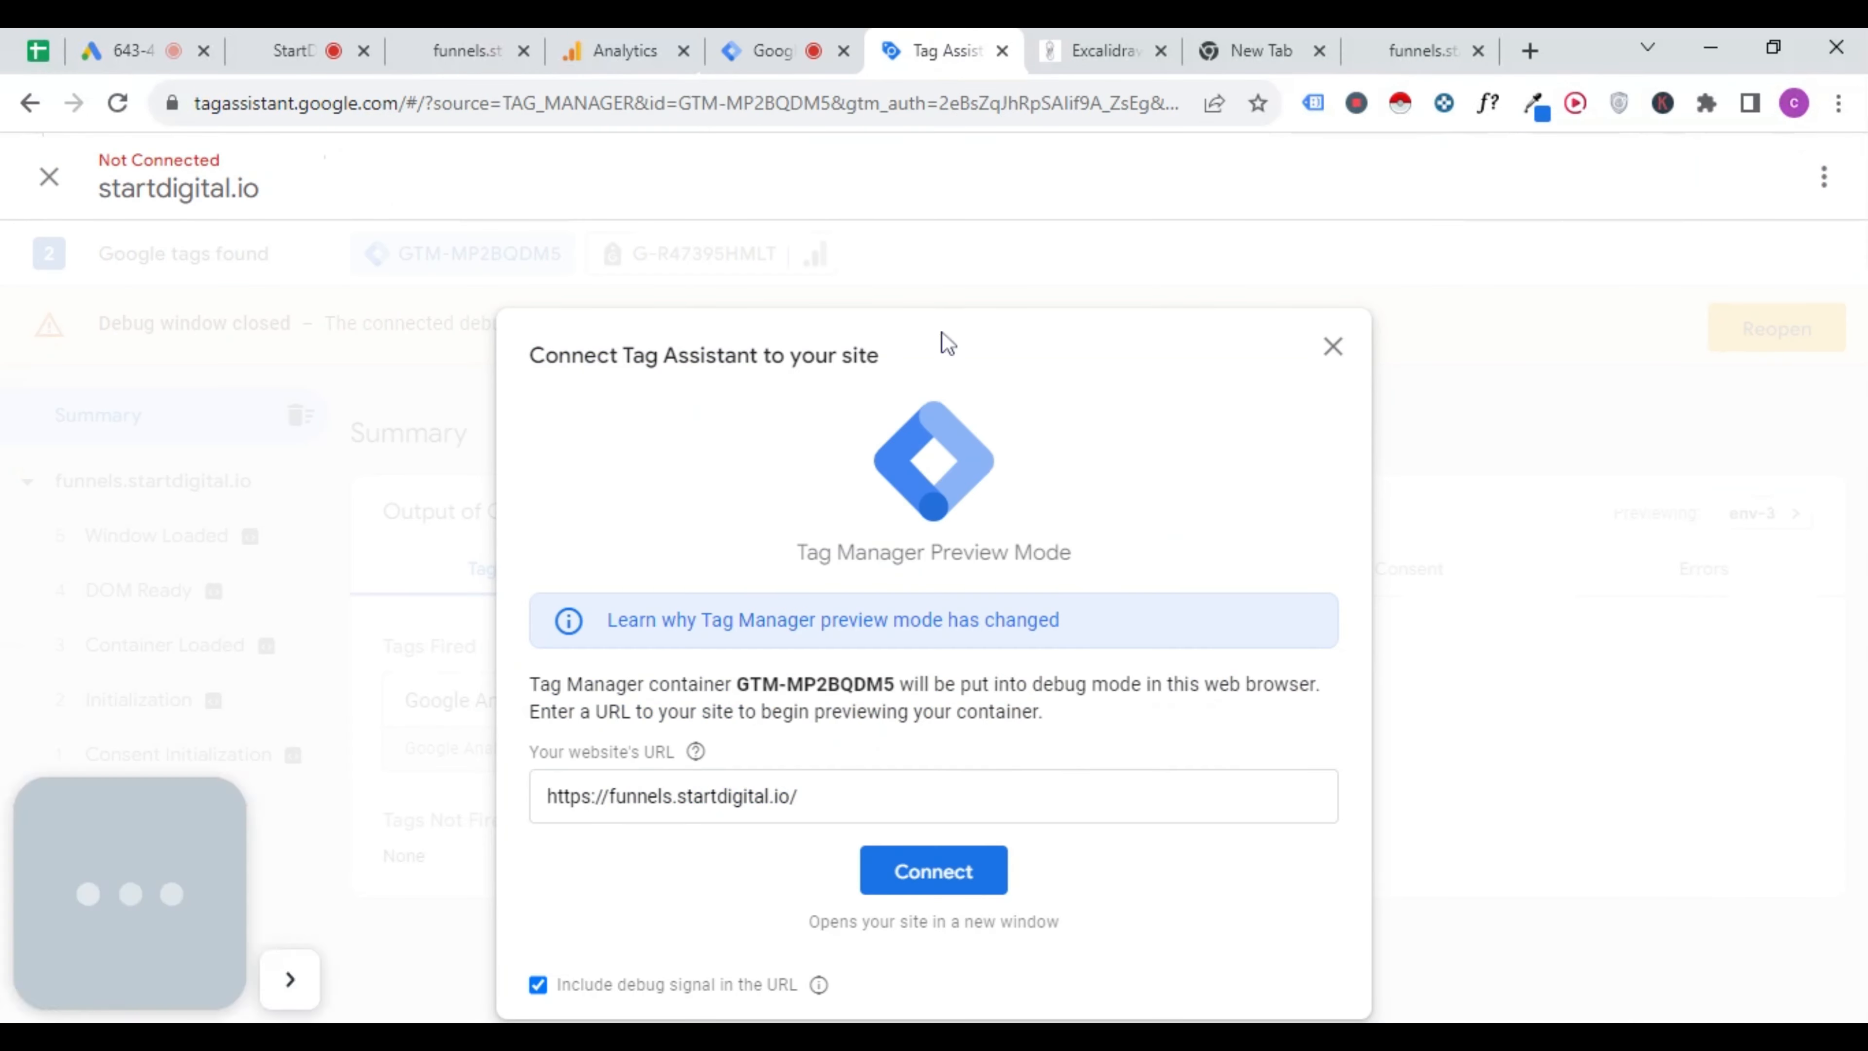
type("thank-you")
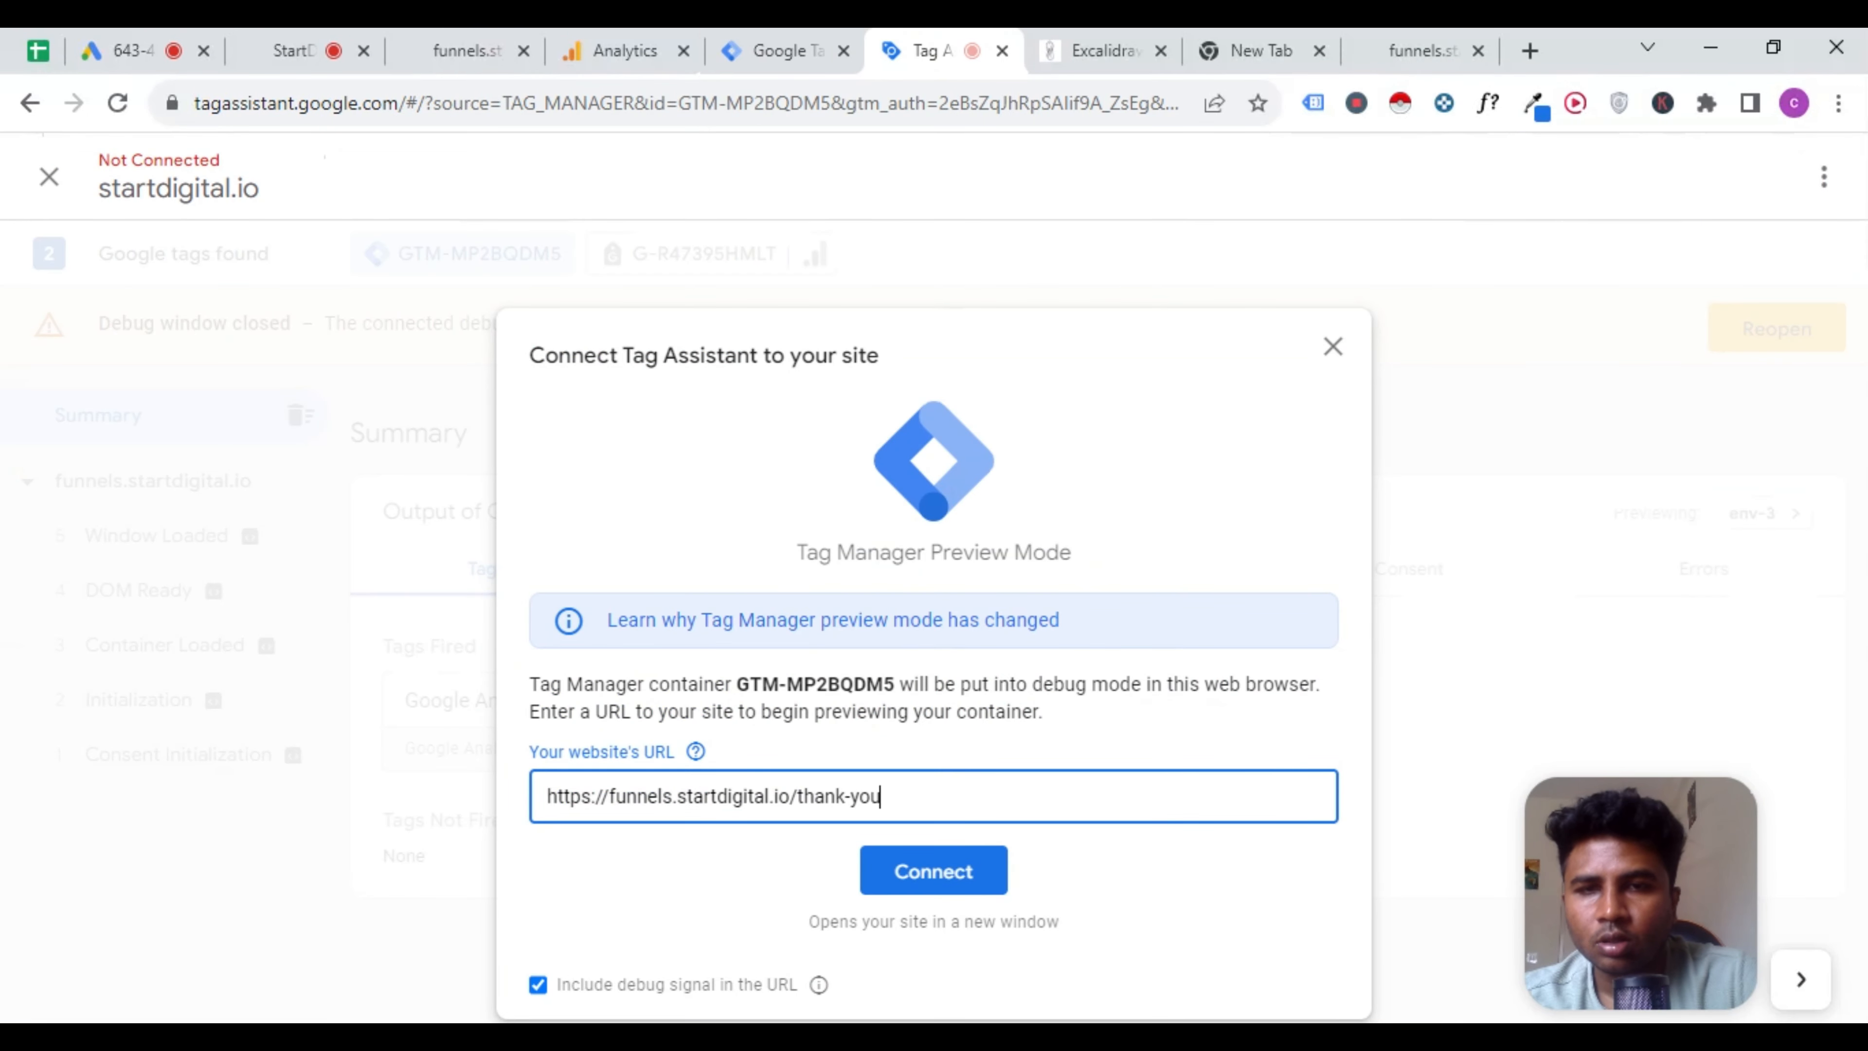
left_click(933, 871)
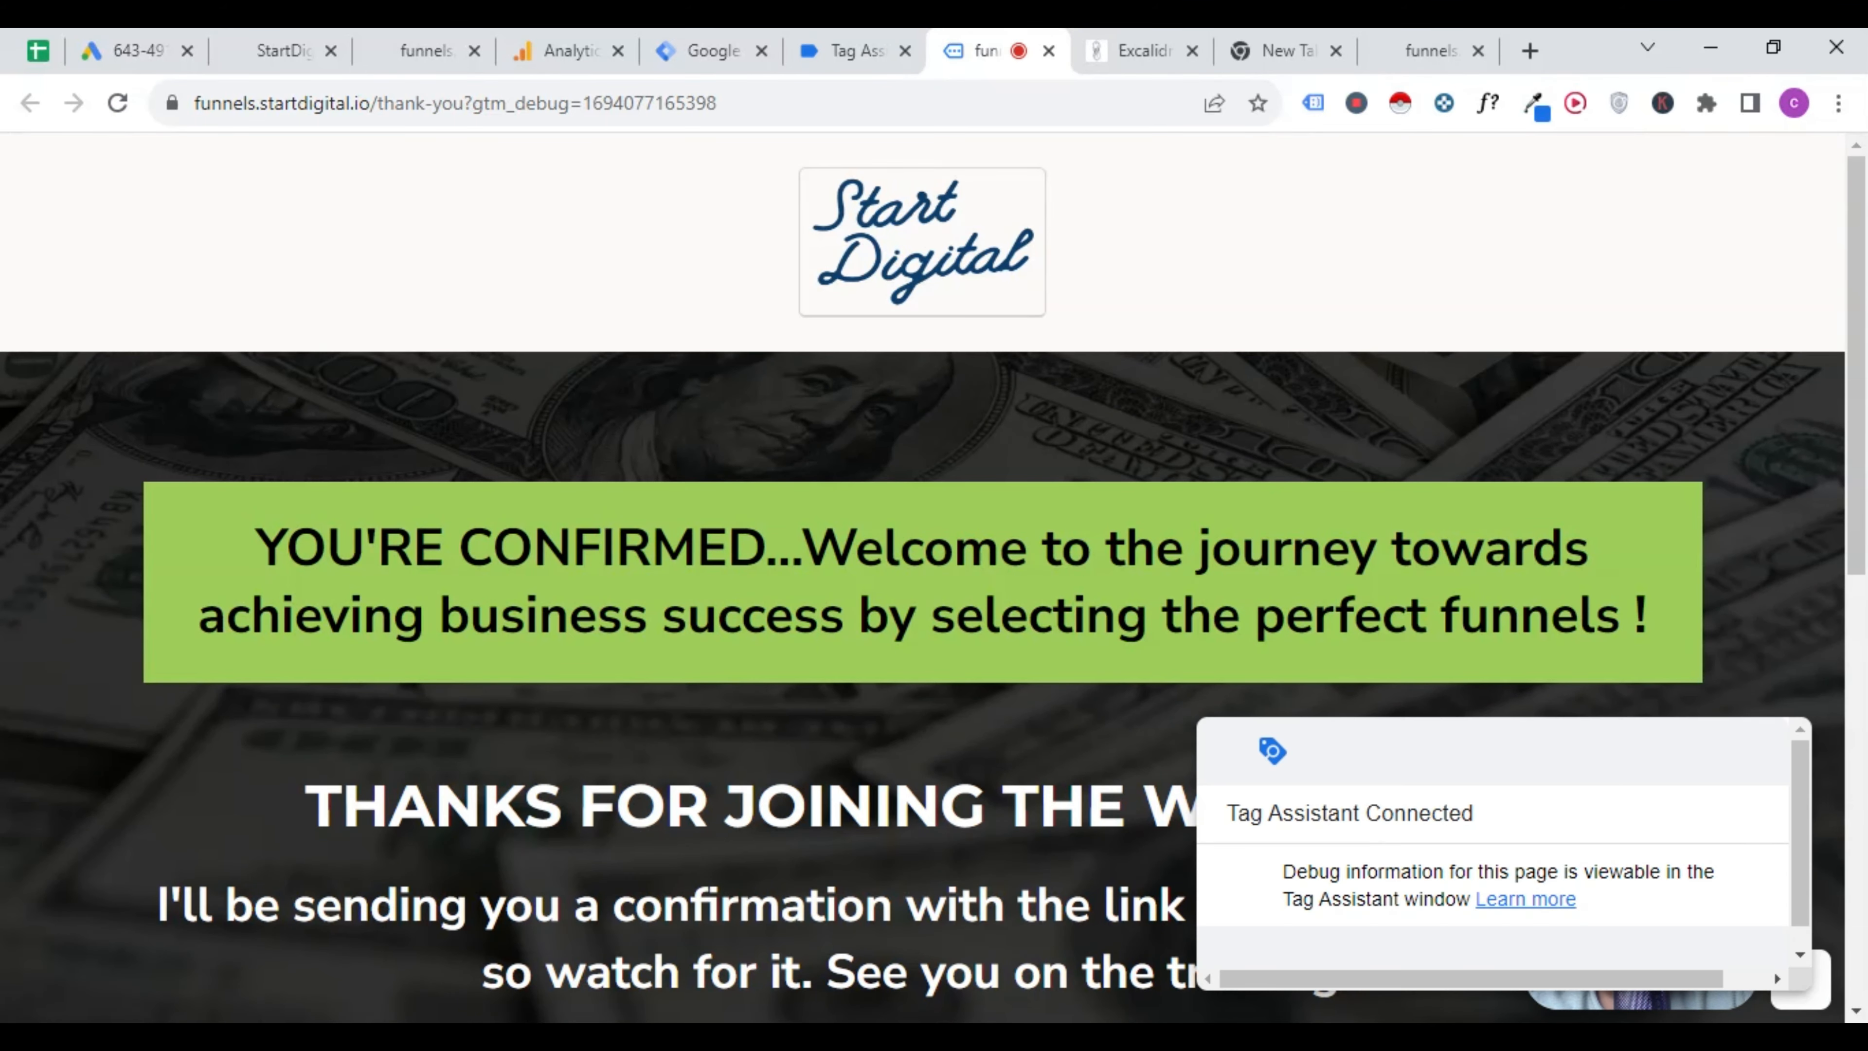
left_click(1751, 959)
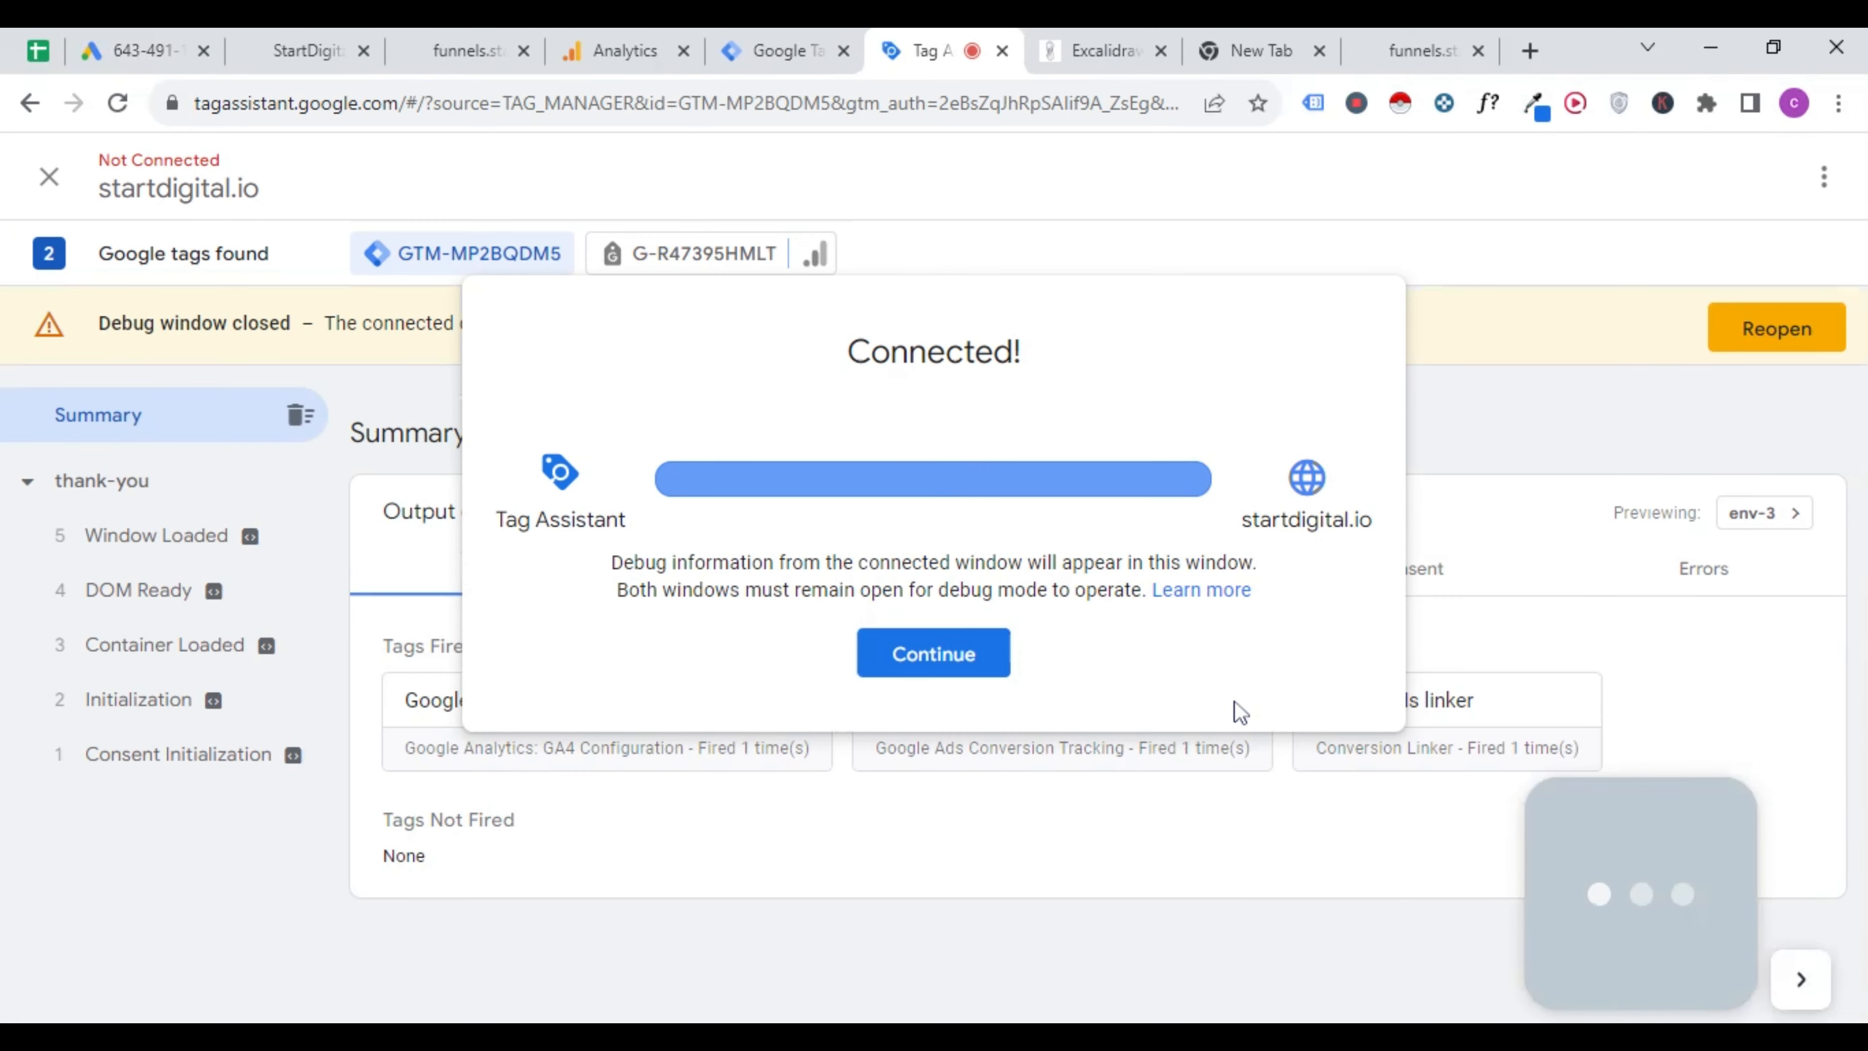
left_click(975, 672)
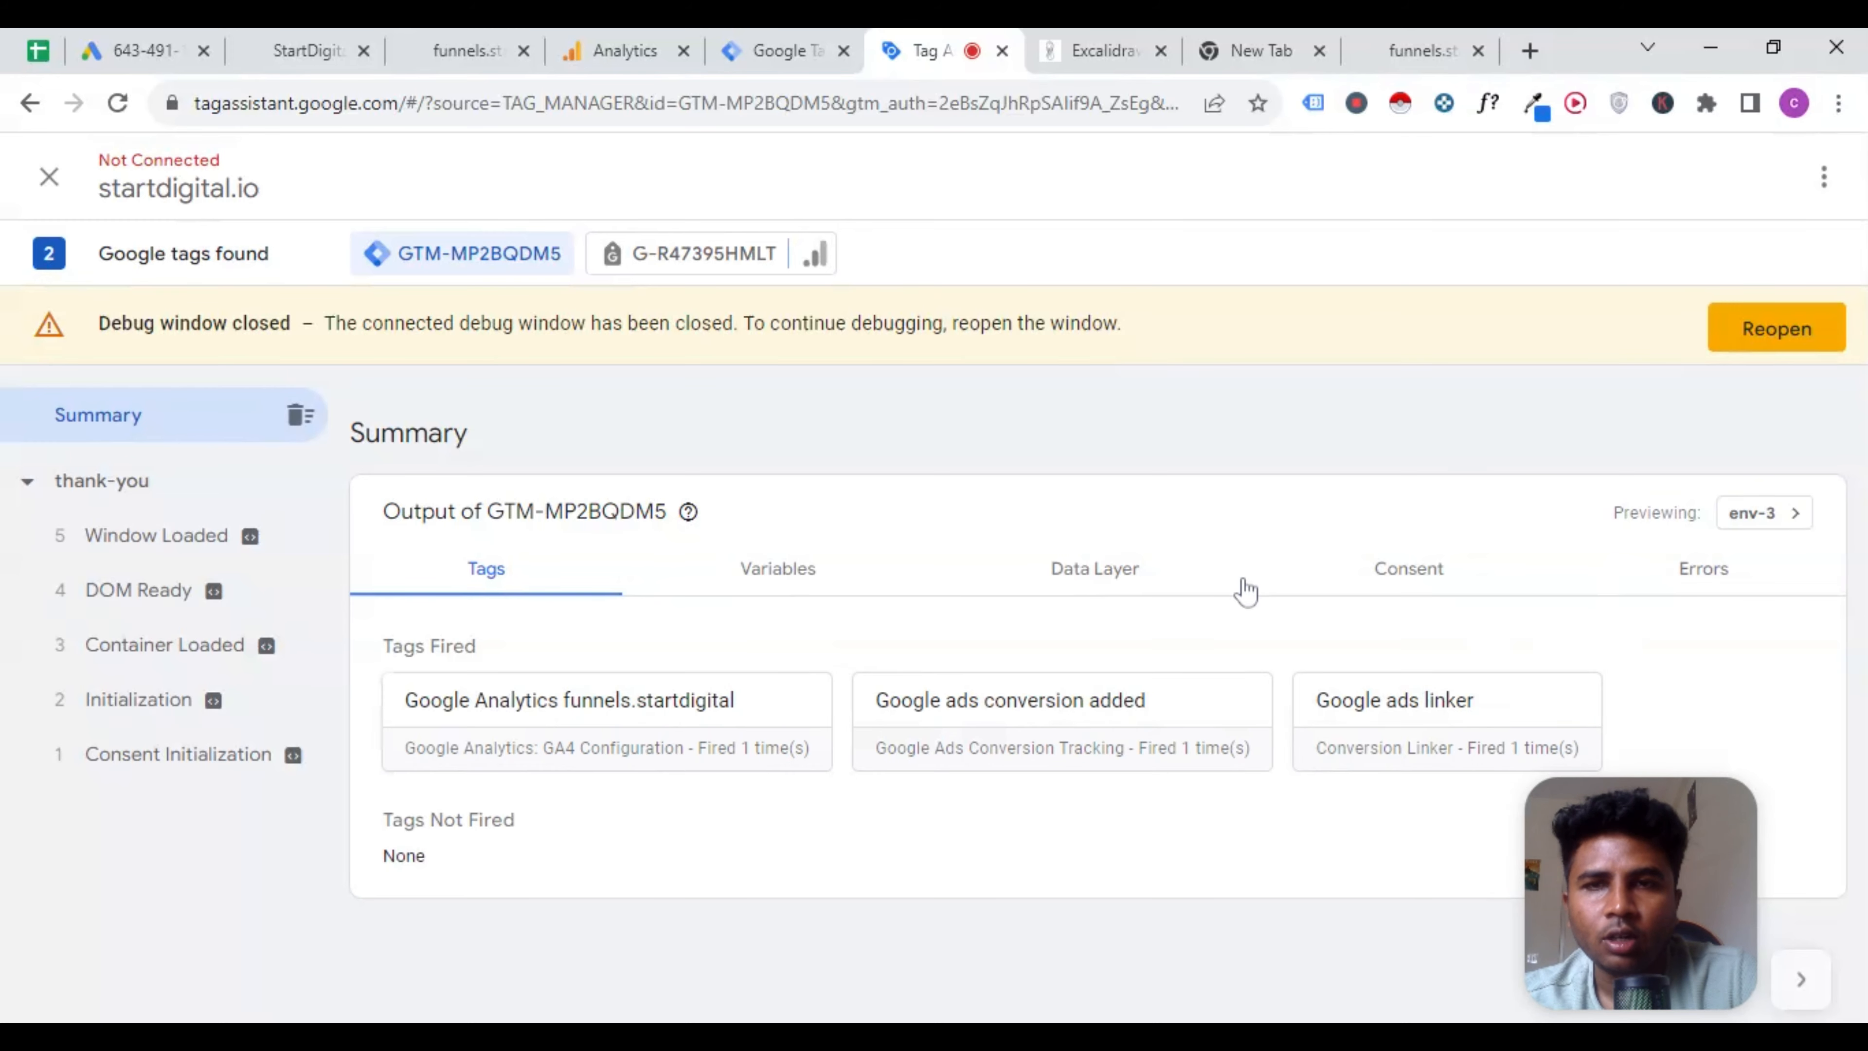
Back in Tag Manager, submit the workspace changes and publish them as a version named "Google ads conversion".
left_click(840, 37)
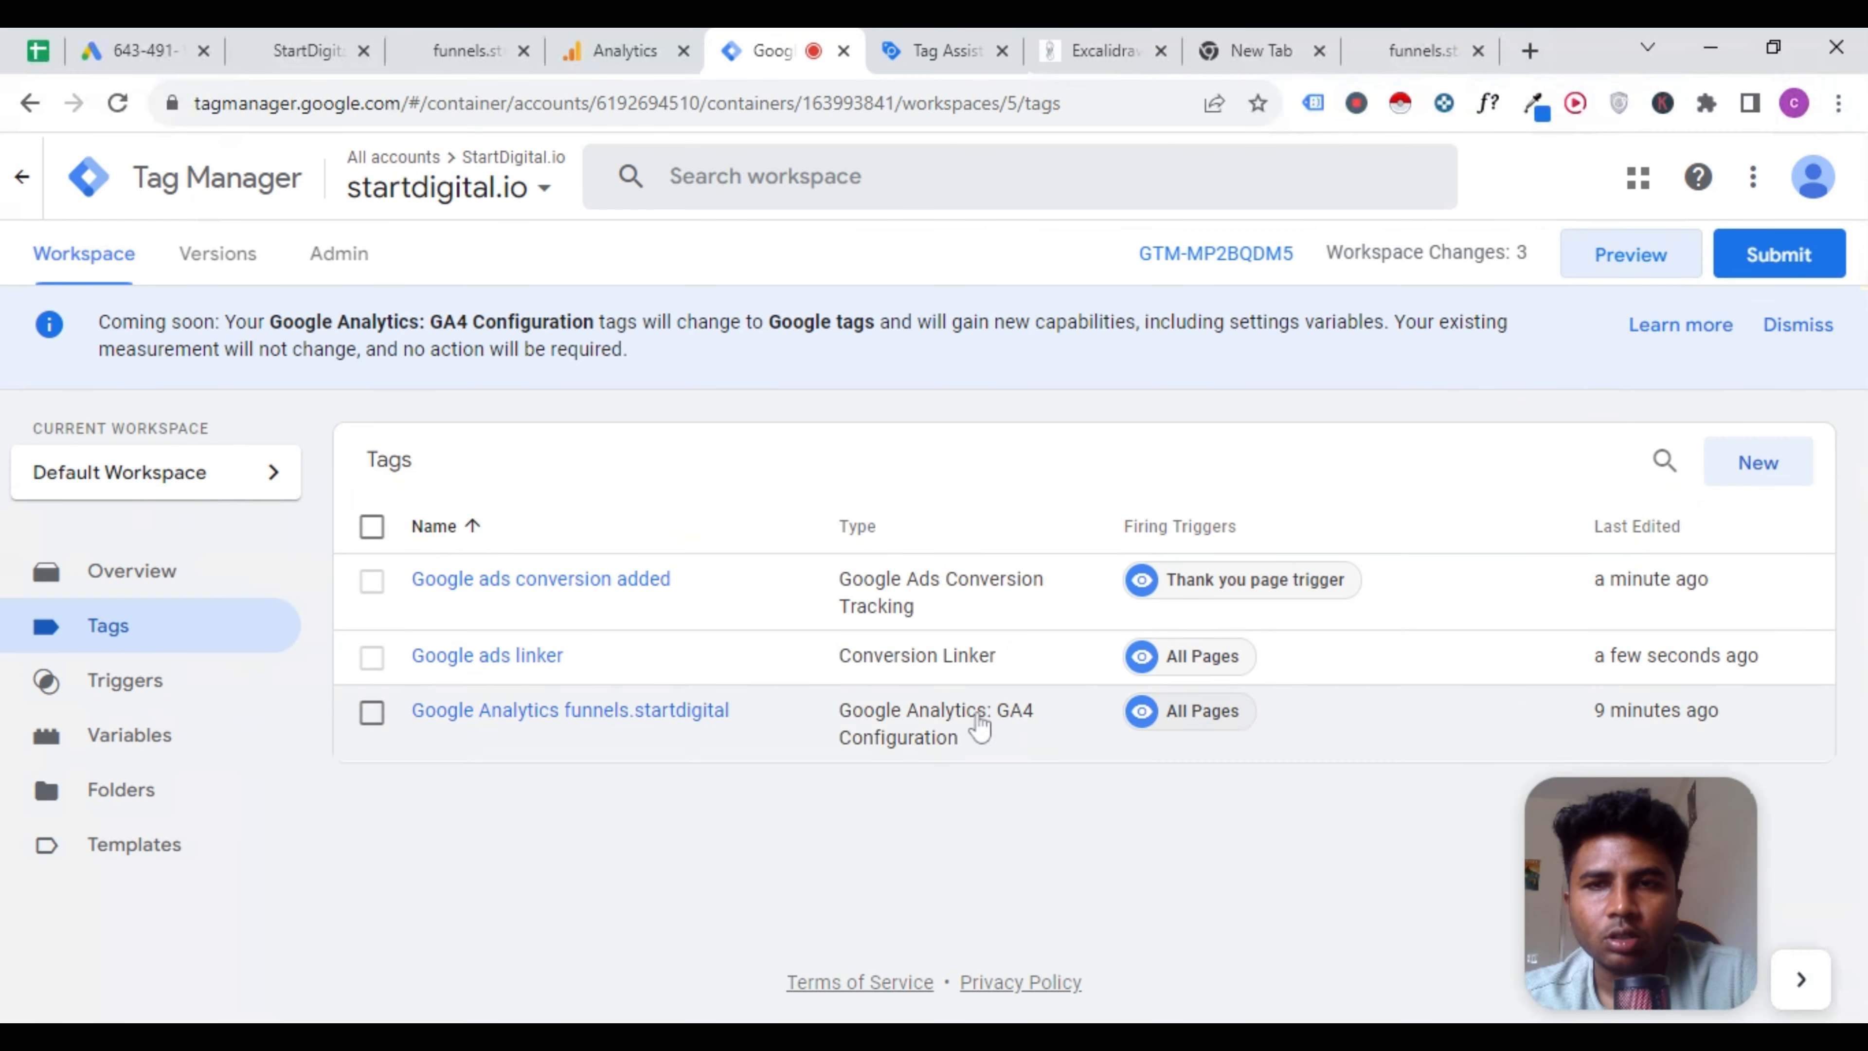
left_click(1759, 265)
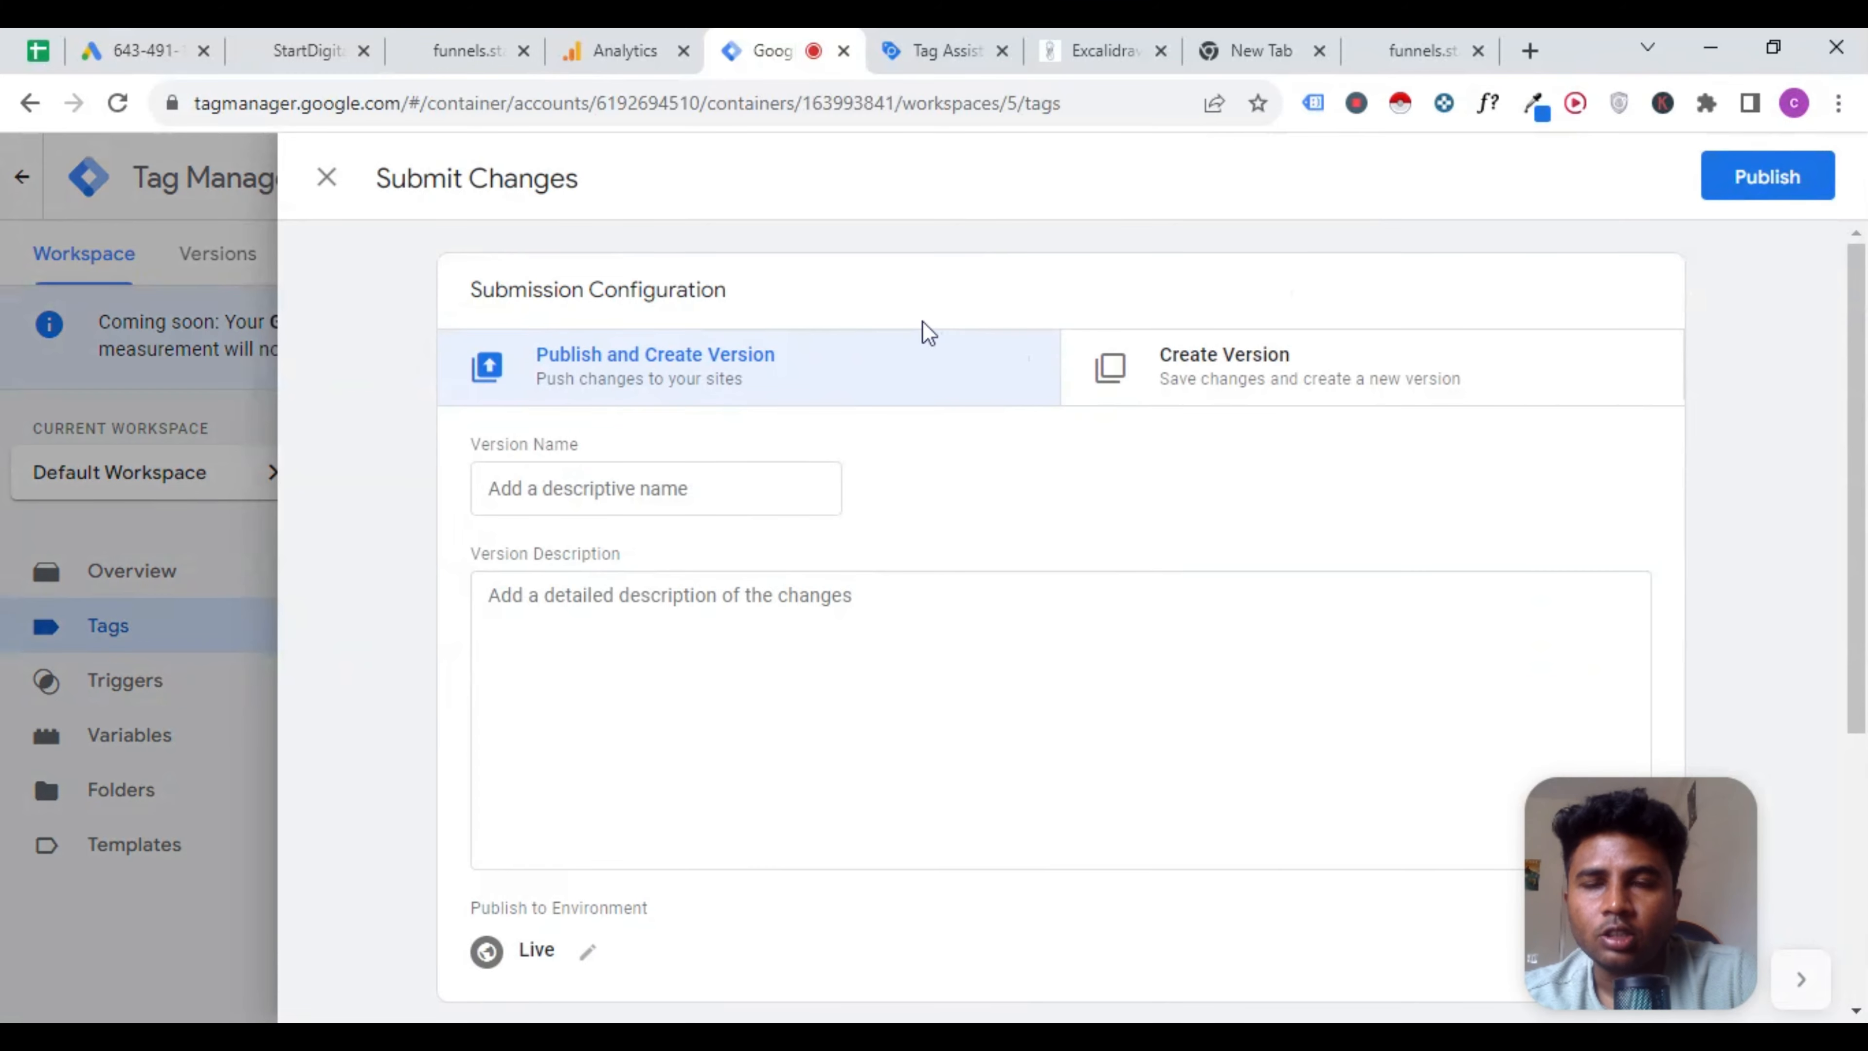
left_click(626, 488)
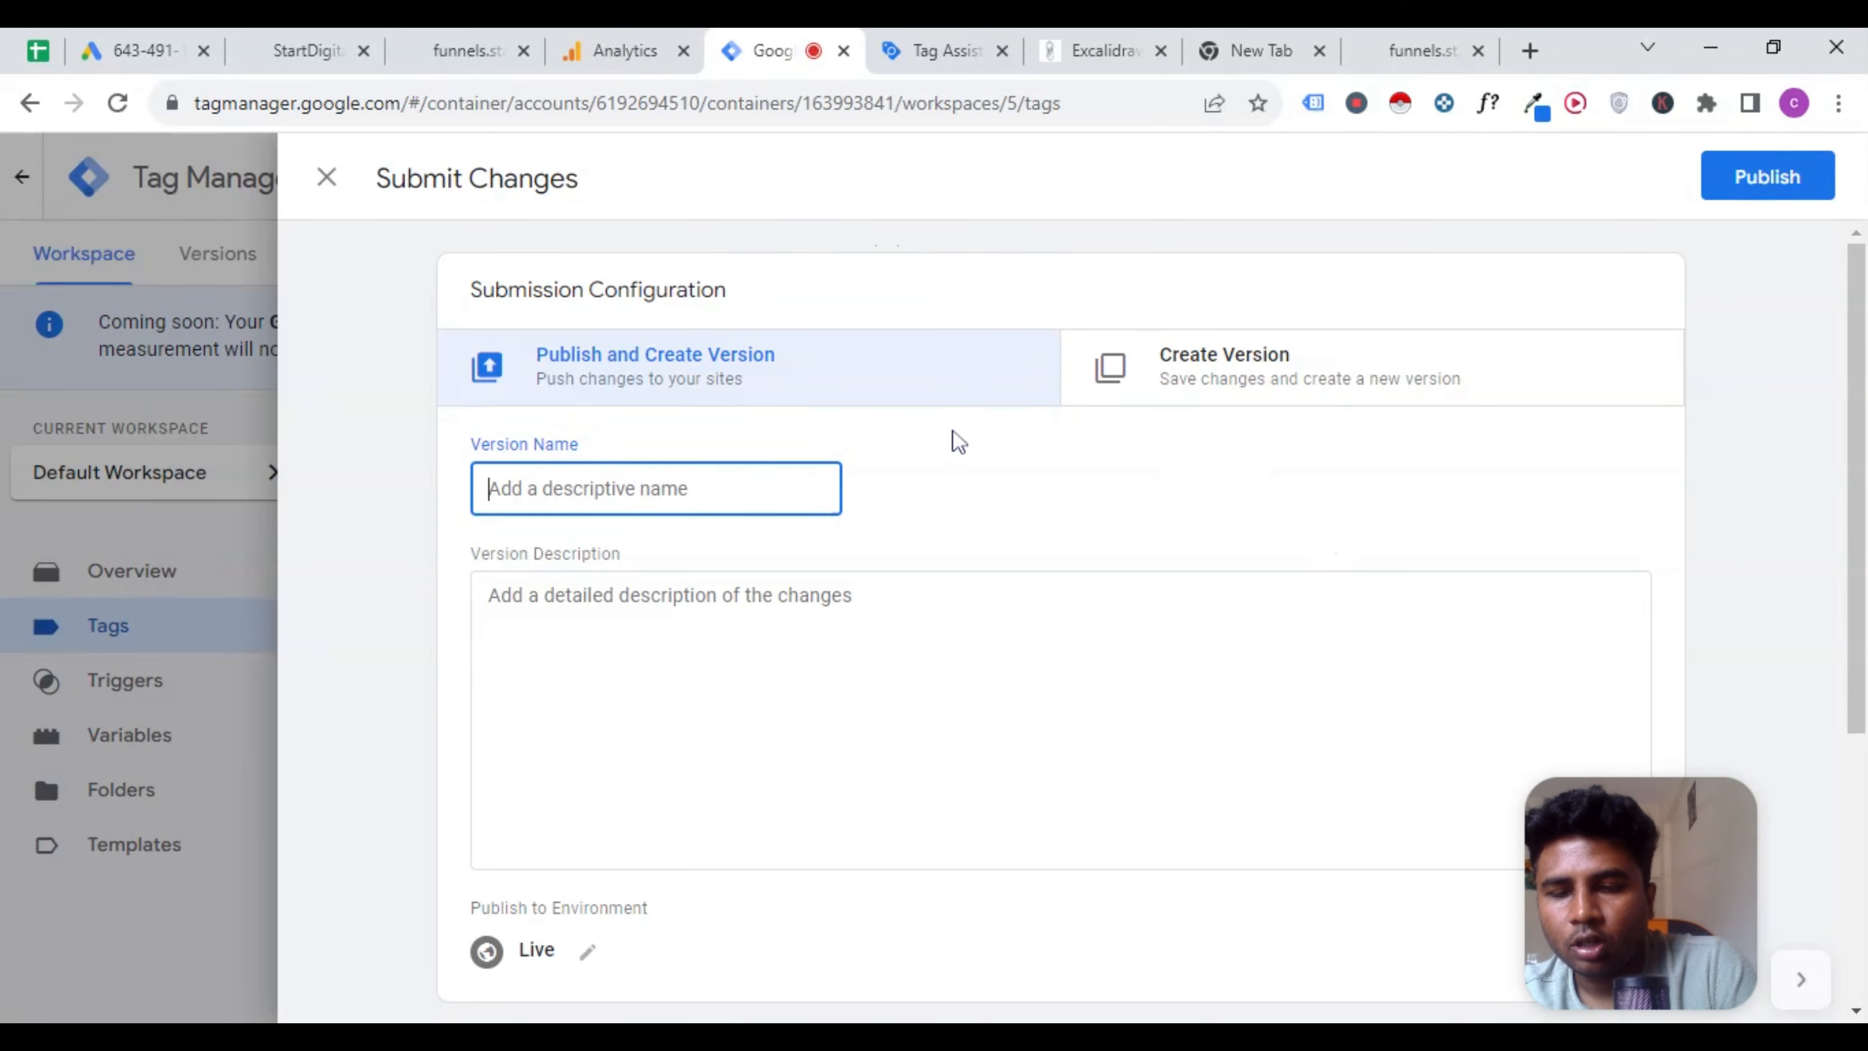
type("Google ads conversion")
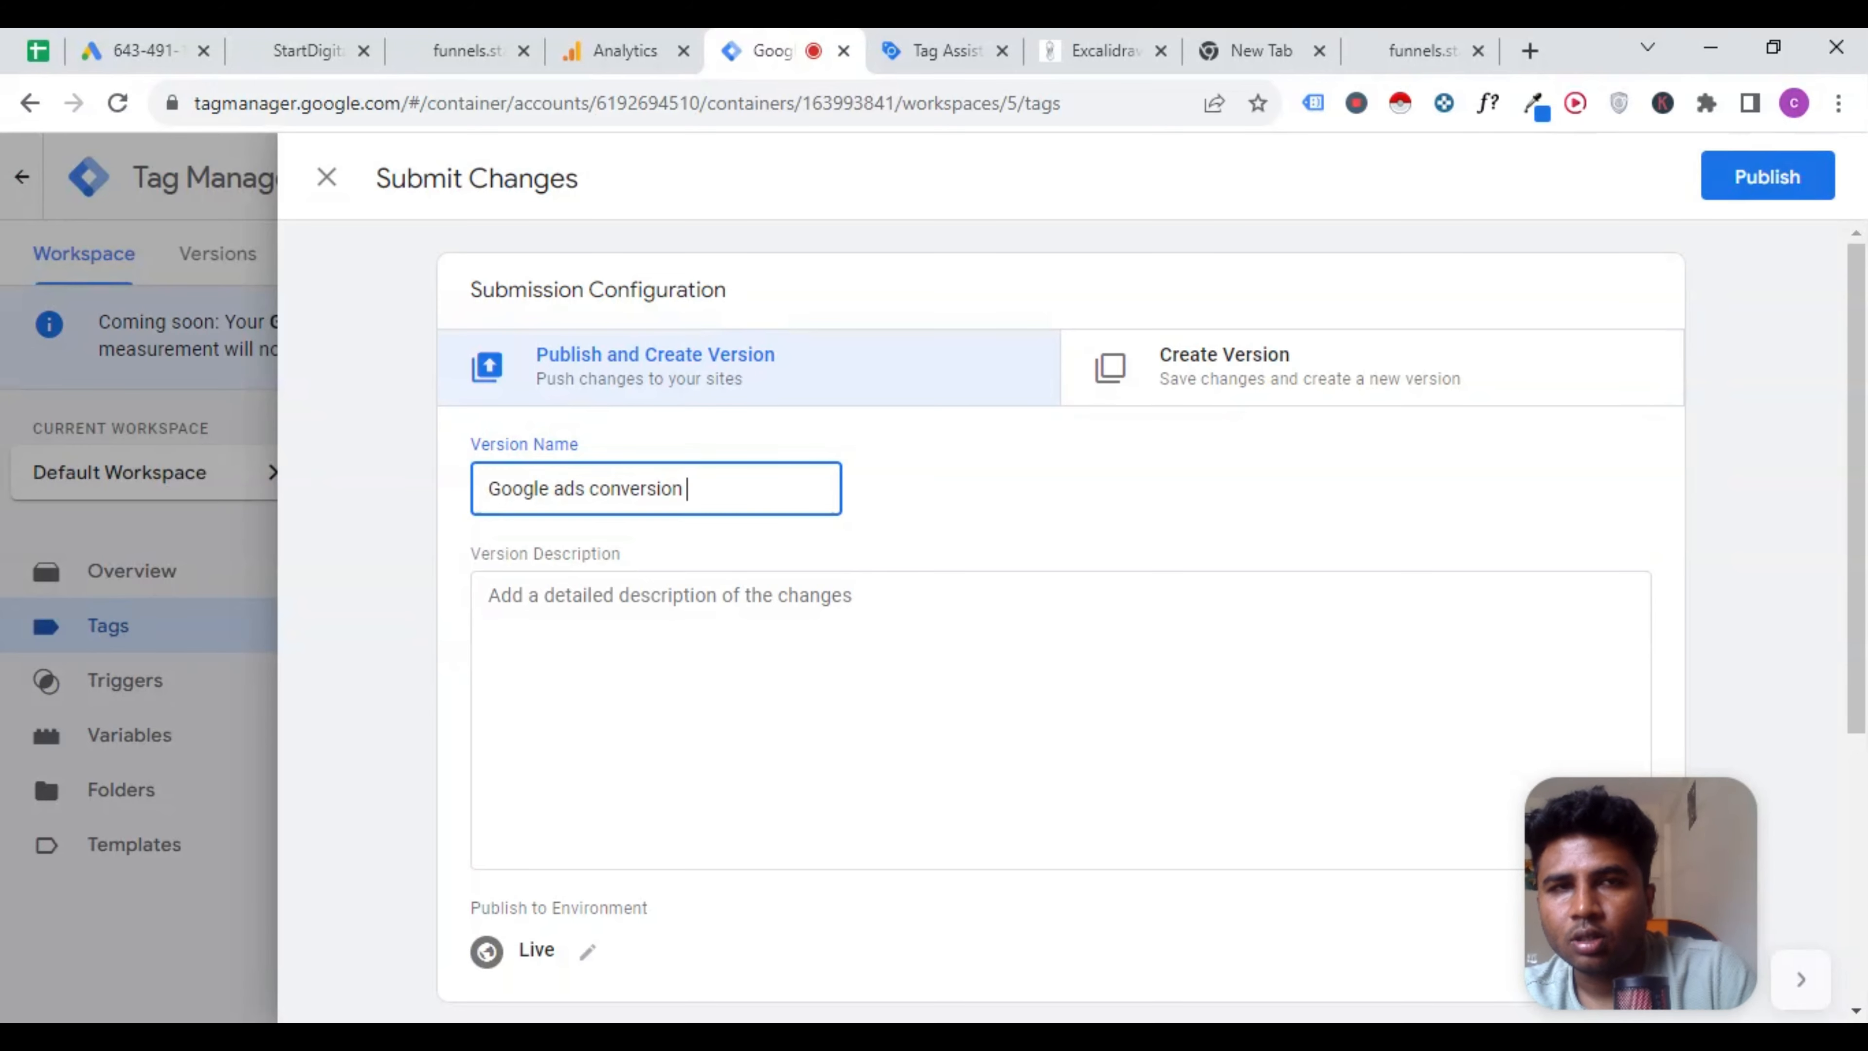
left_click(1768, 177)
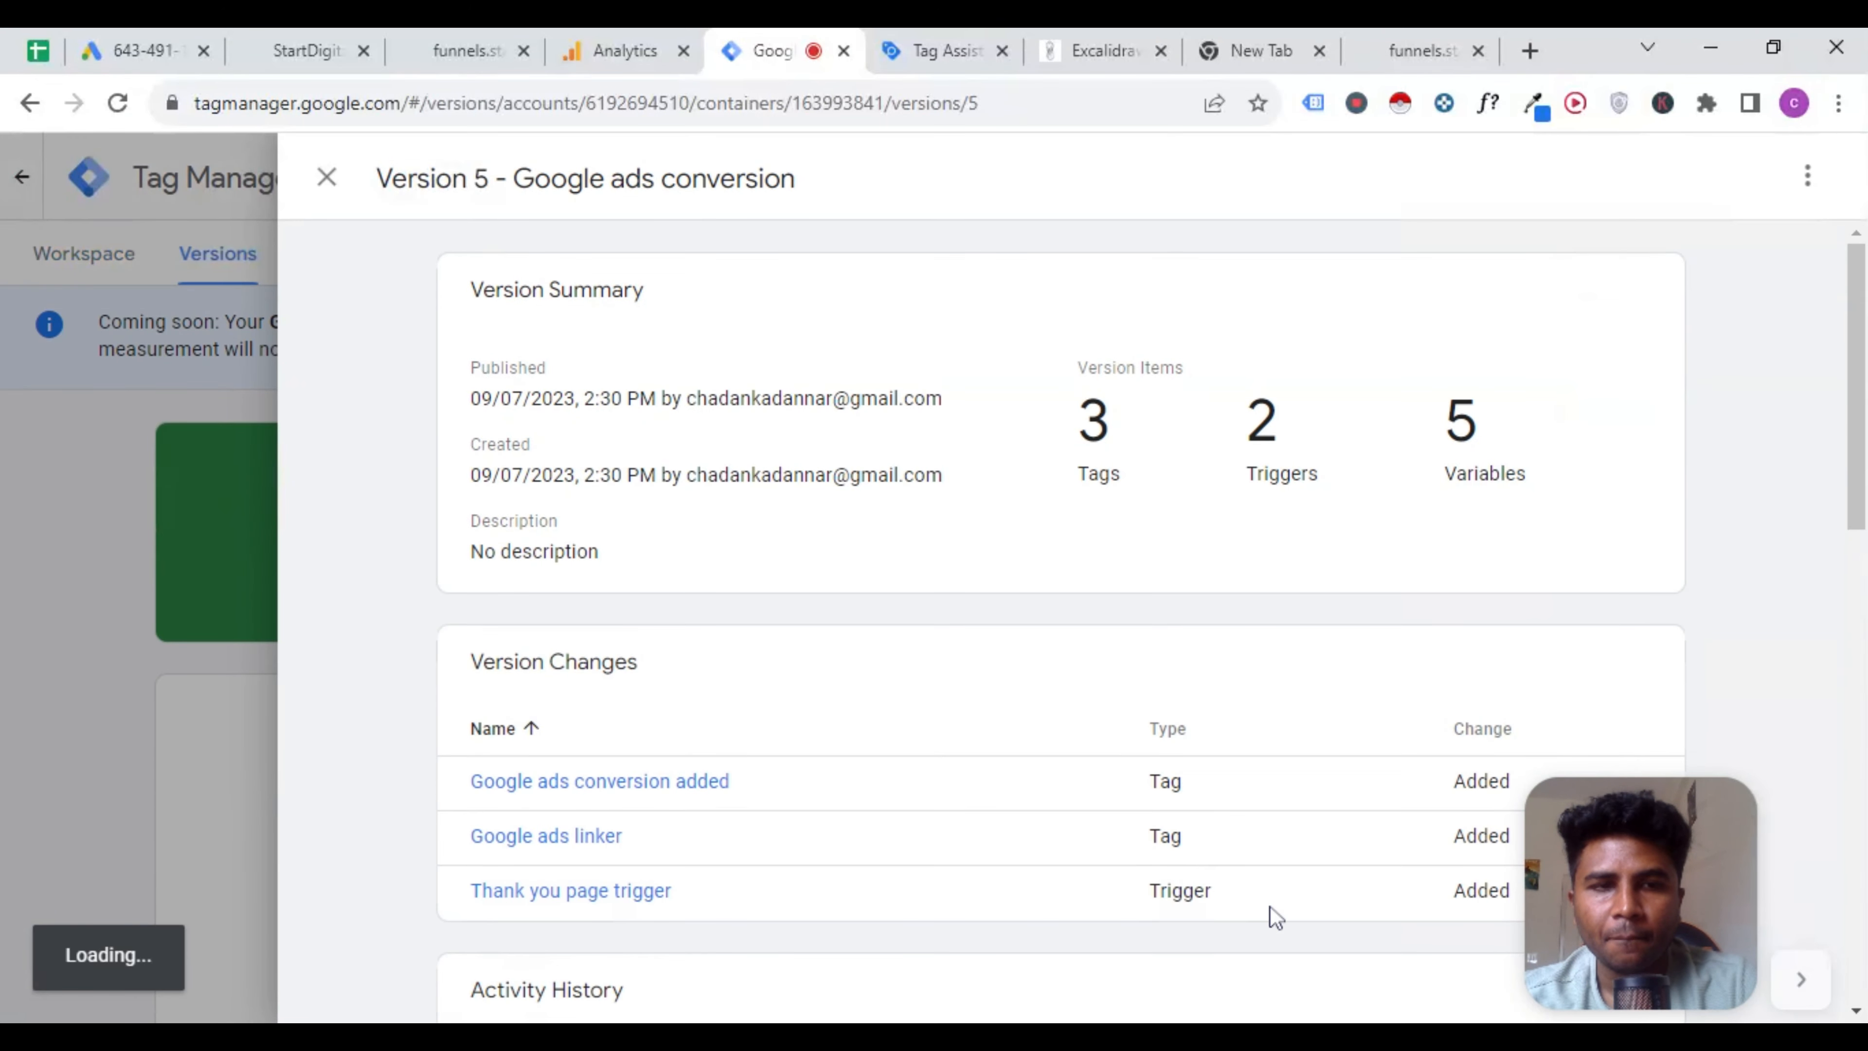
Close the published version's details and look over the container's live version summary and version history.
left_click(328, 178)
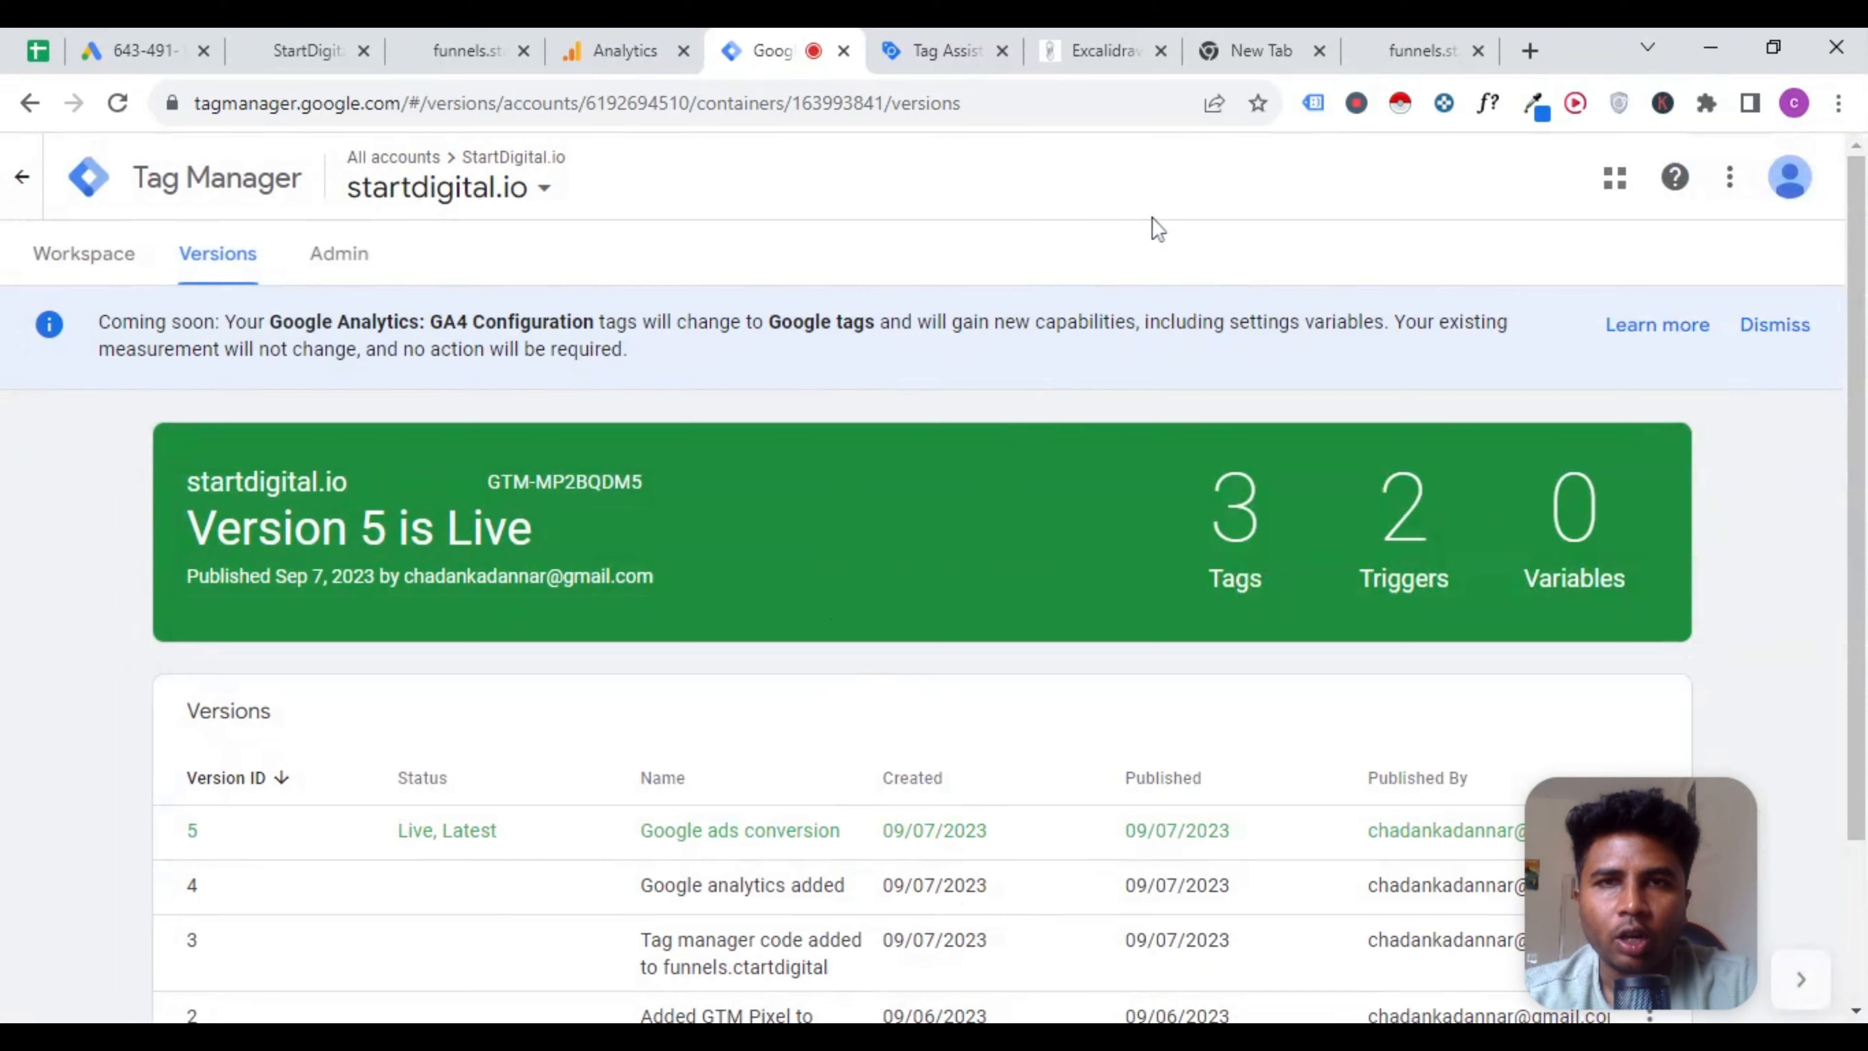
scroll(956, 710, "down", 3)
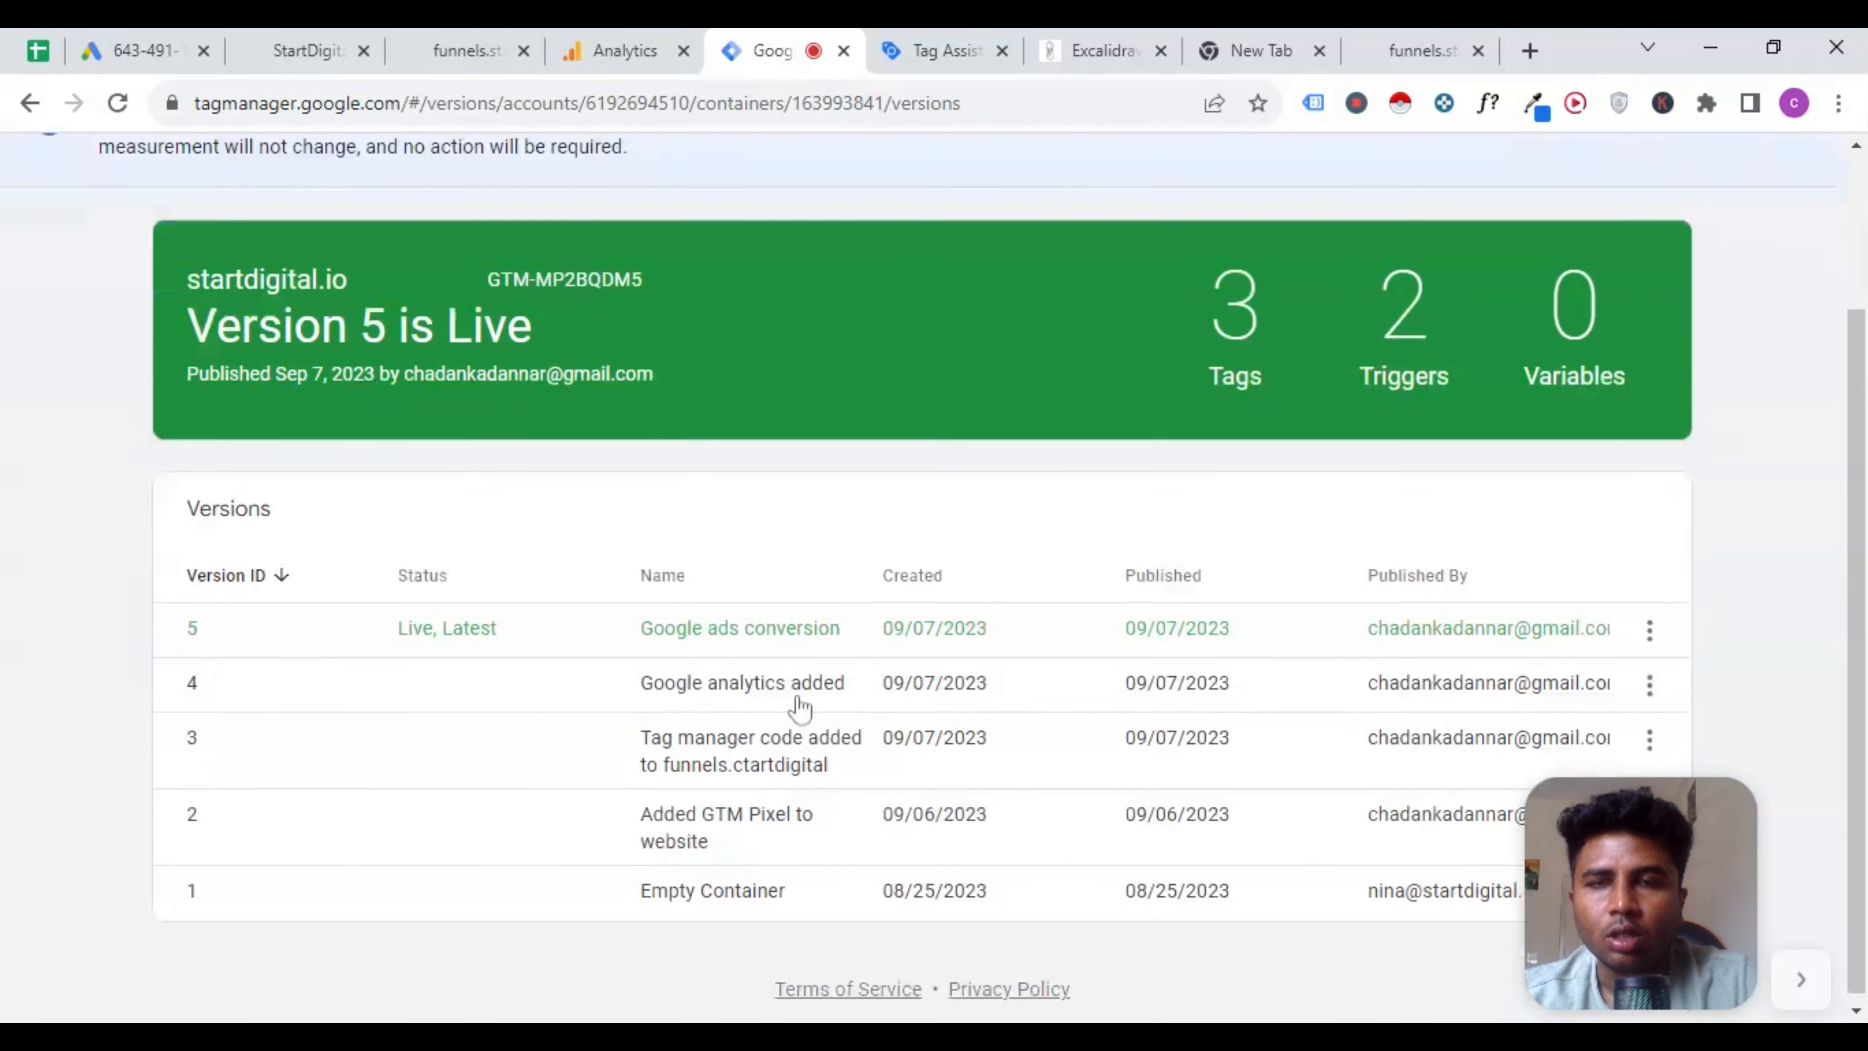
scroll(834, 802, "up", 3)
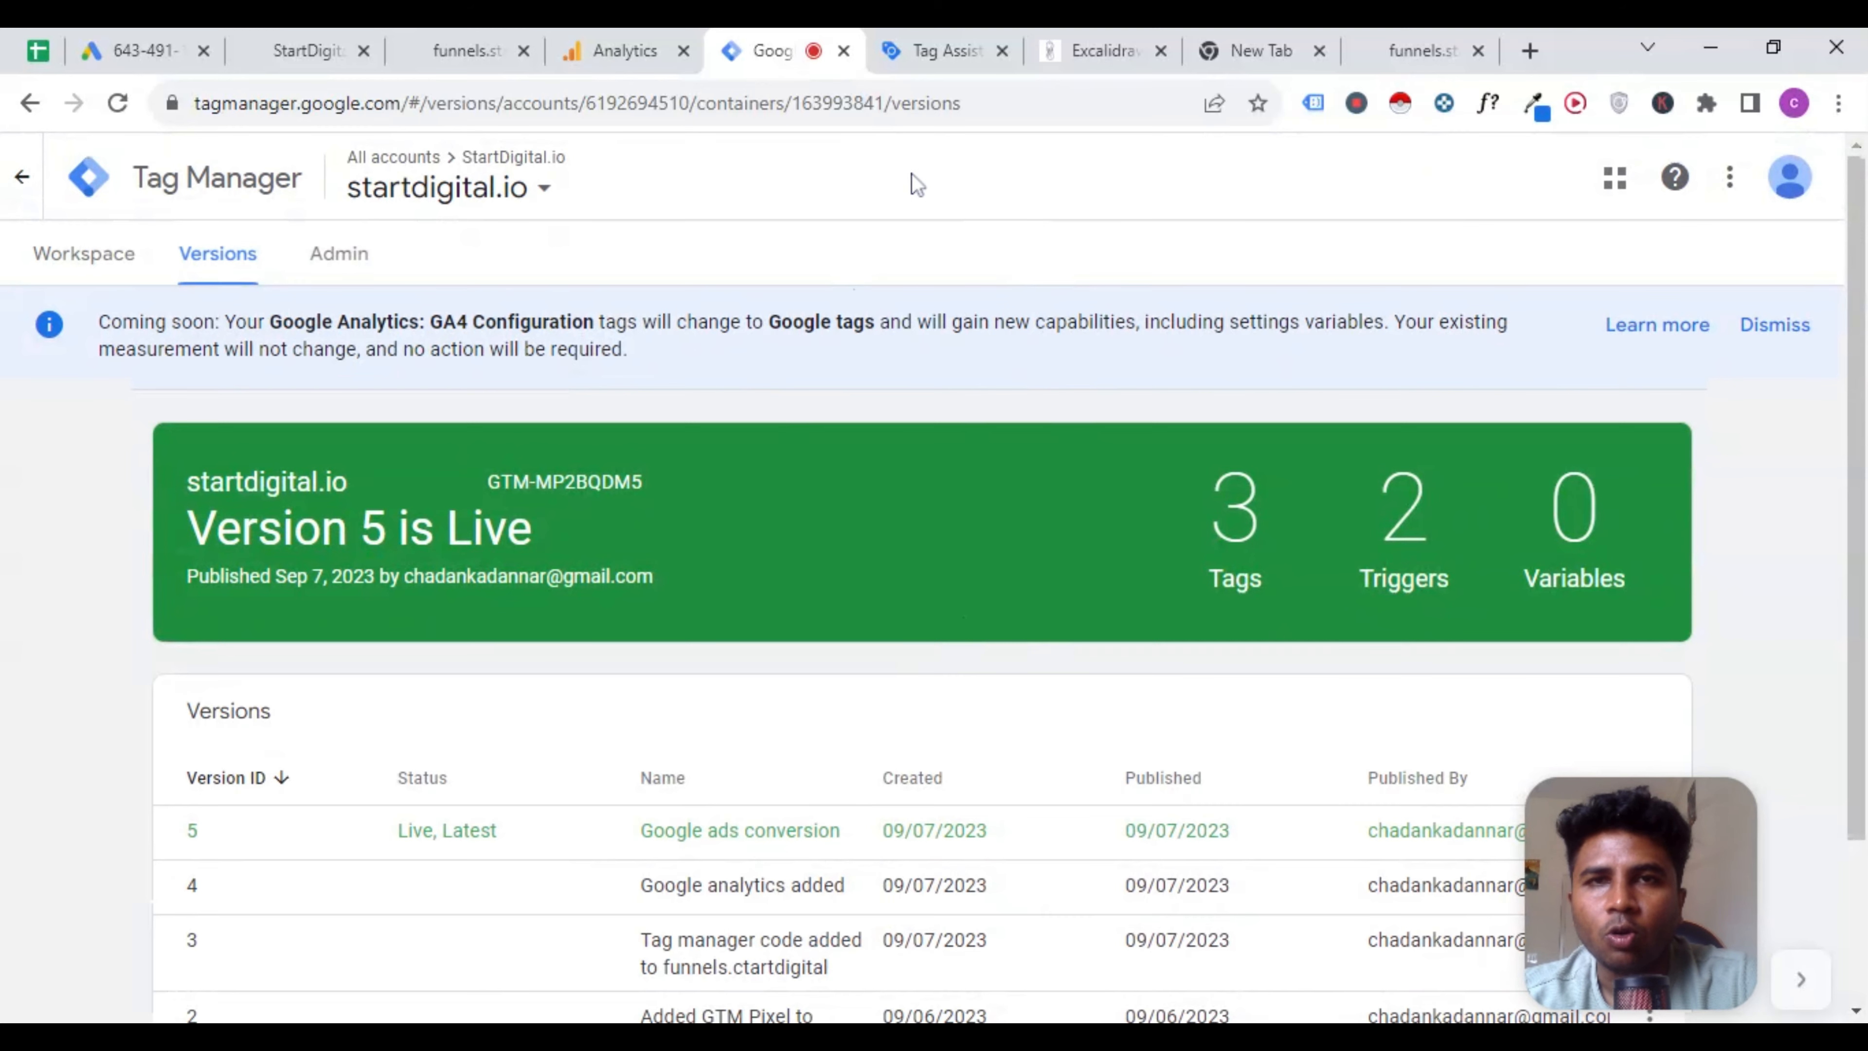
scroll(1019, 416, "down", 3)
scroll(934, 593, "up", 3)
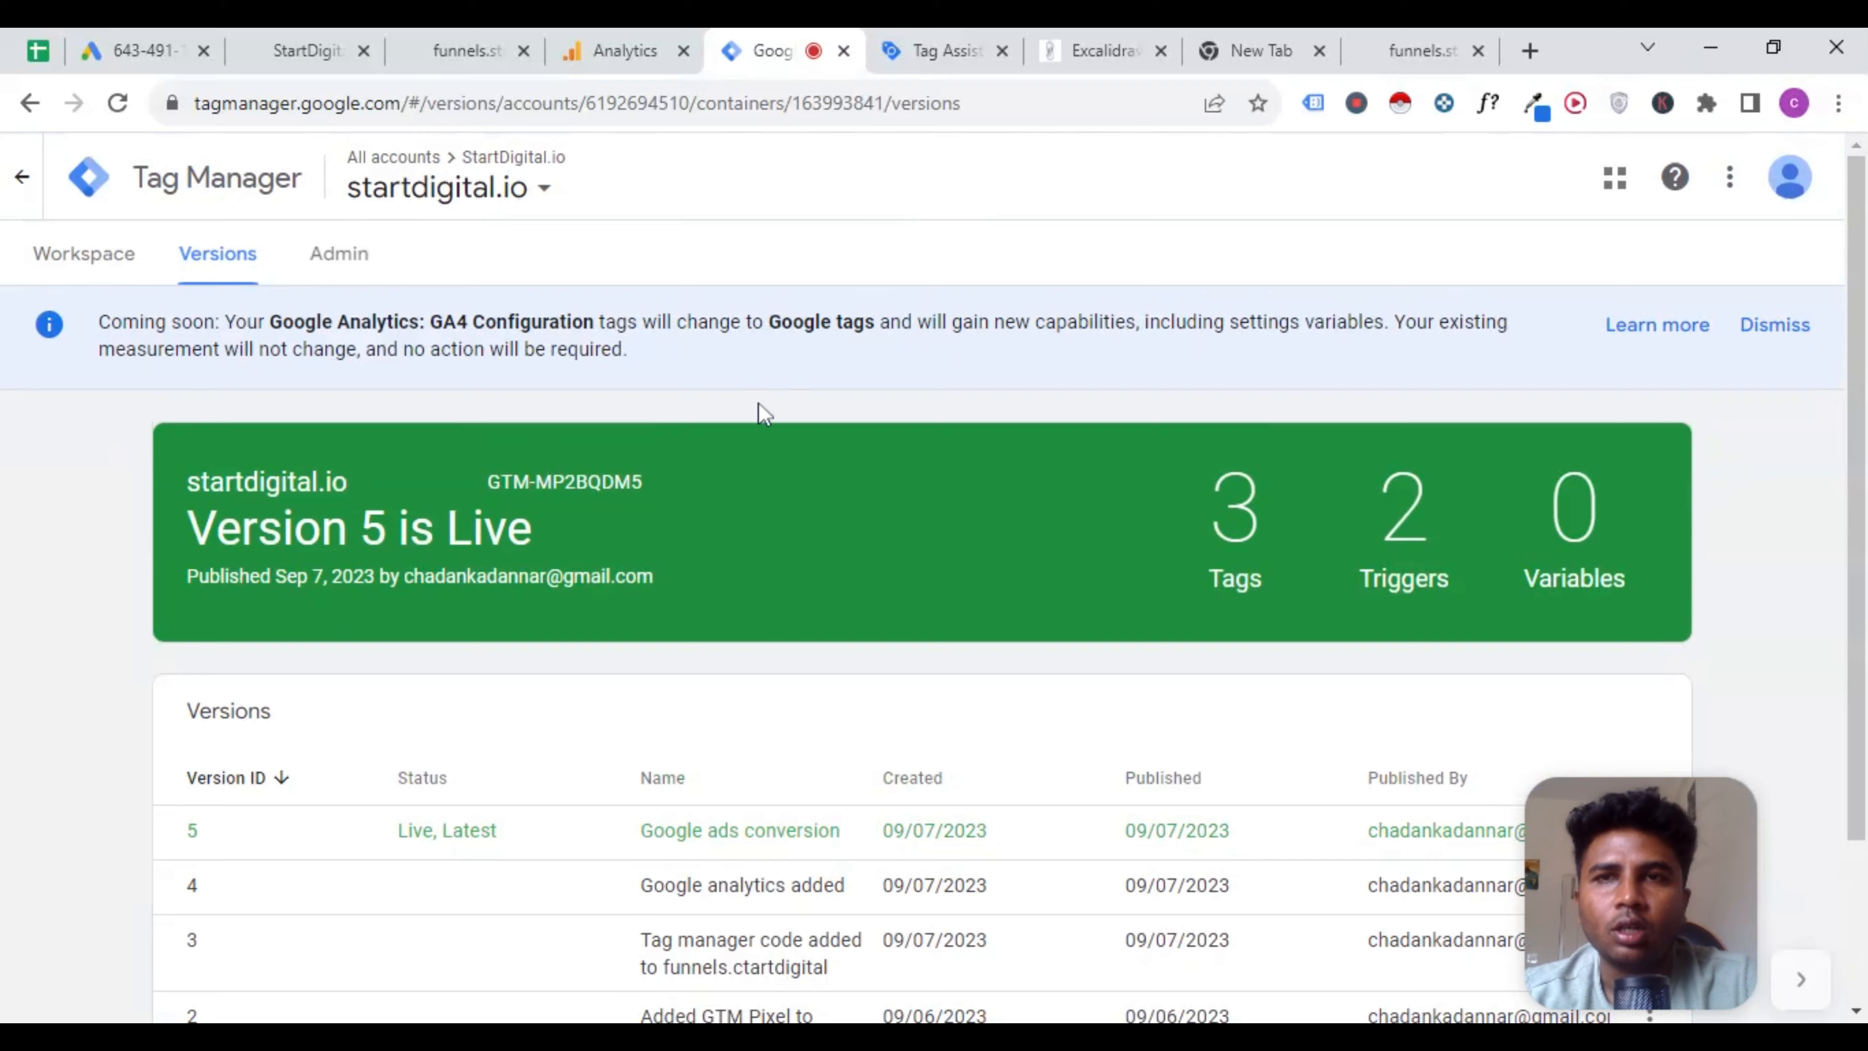
scroll(1005, 592, "down", 3)
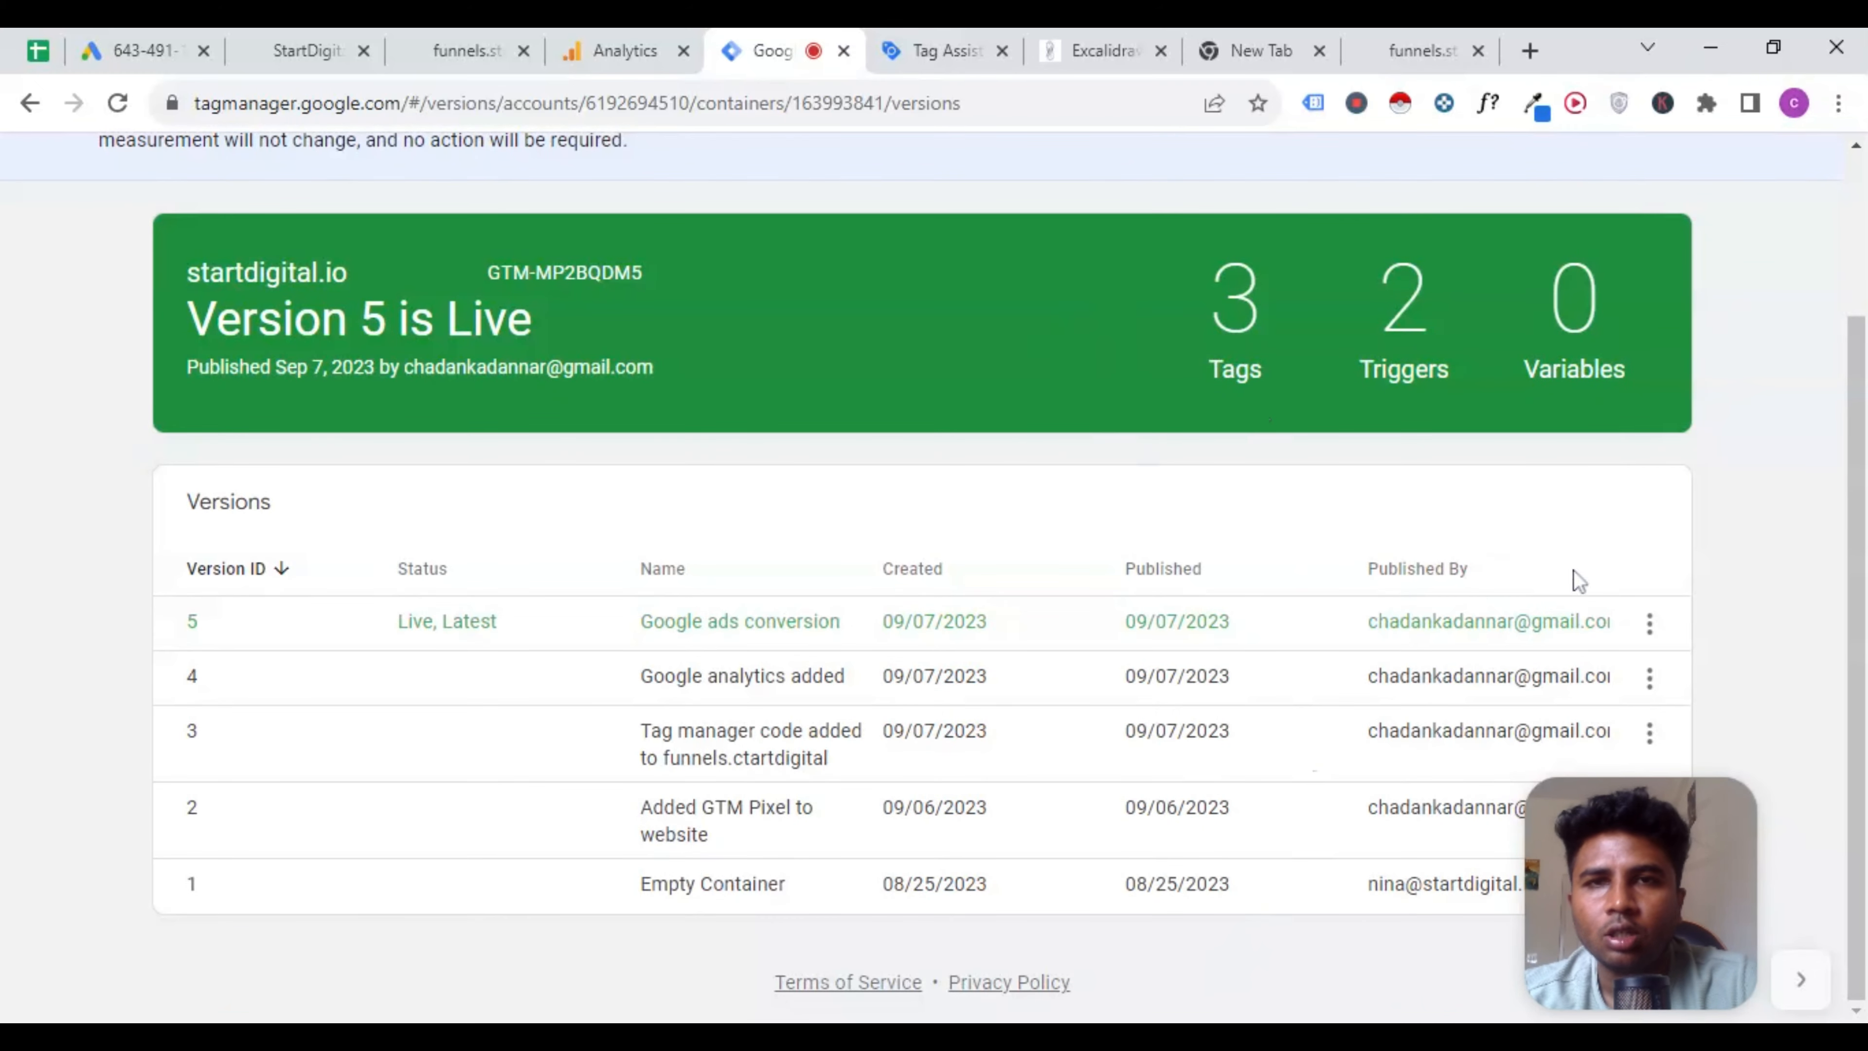
scroll(1177, 497, "up", 3)
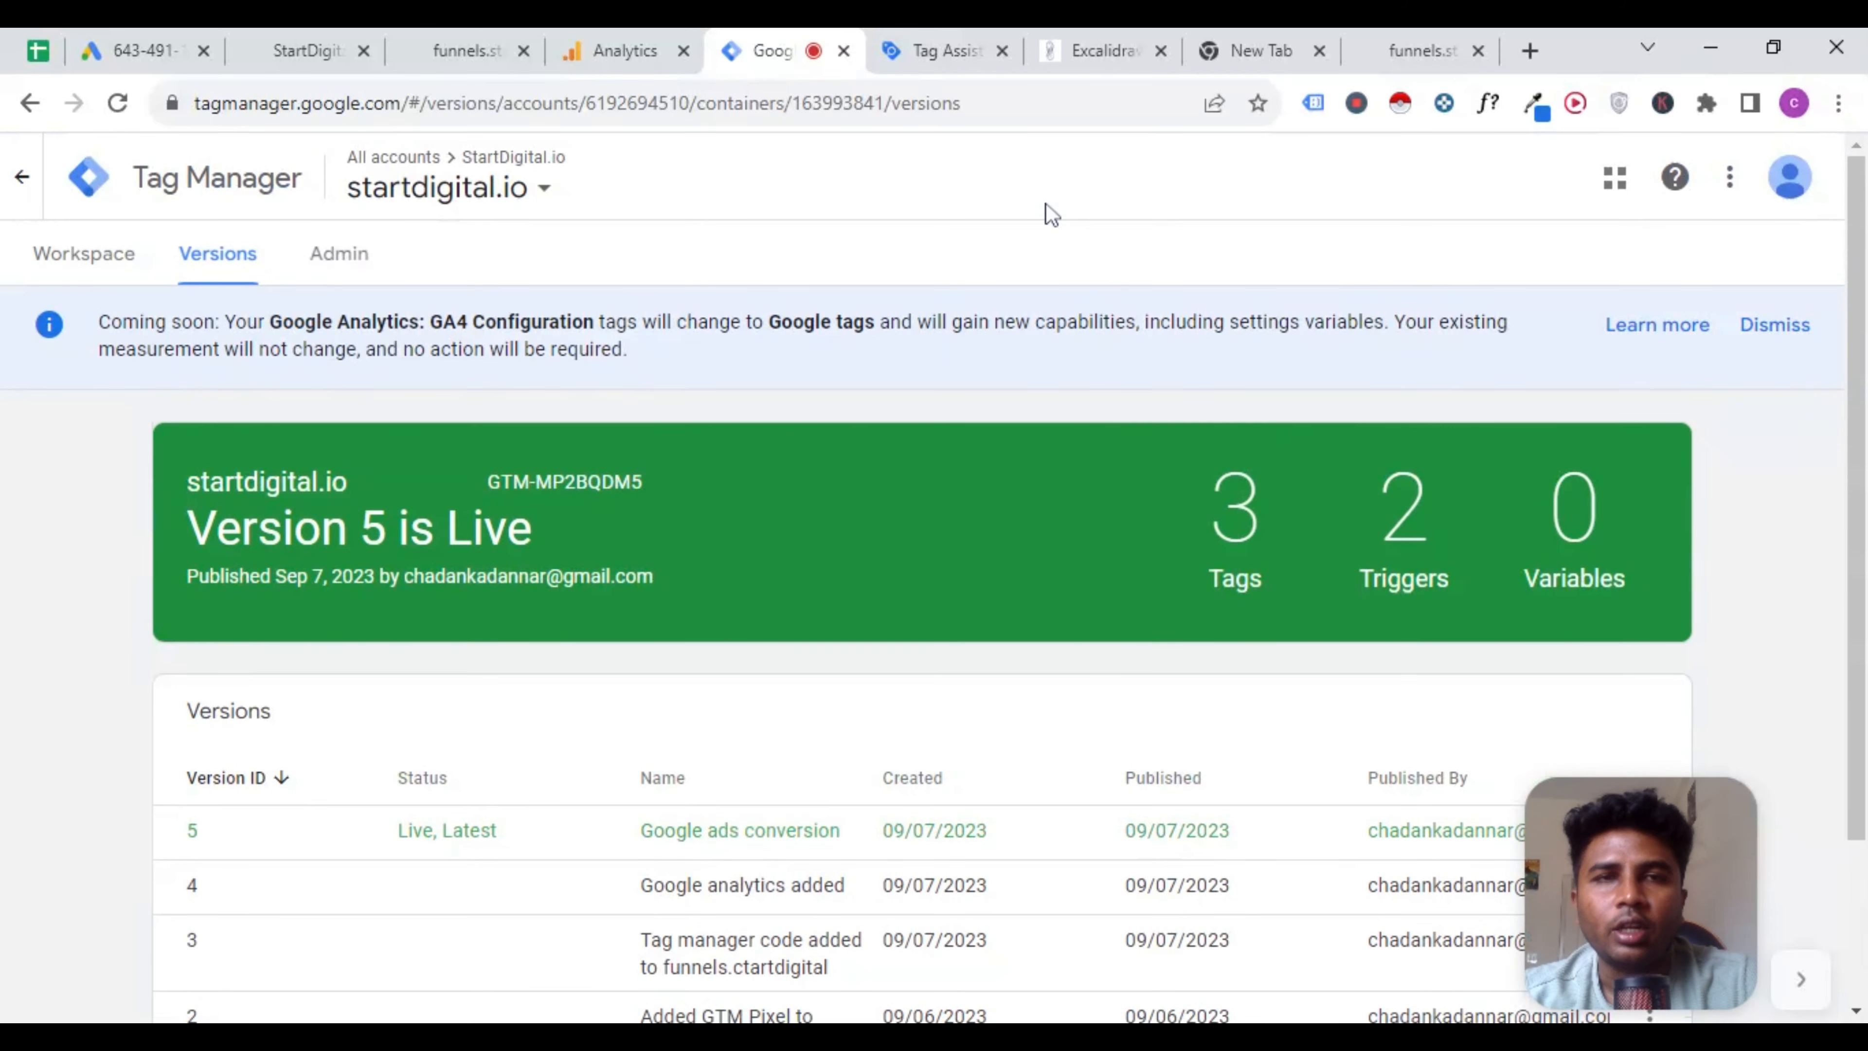
scroll(1177, 515, "down", 3)
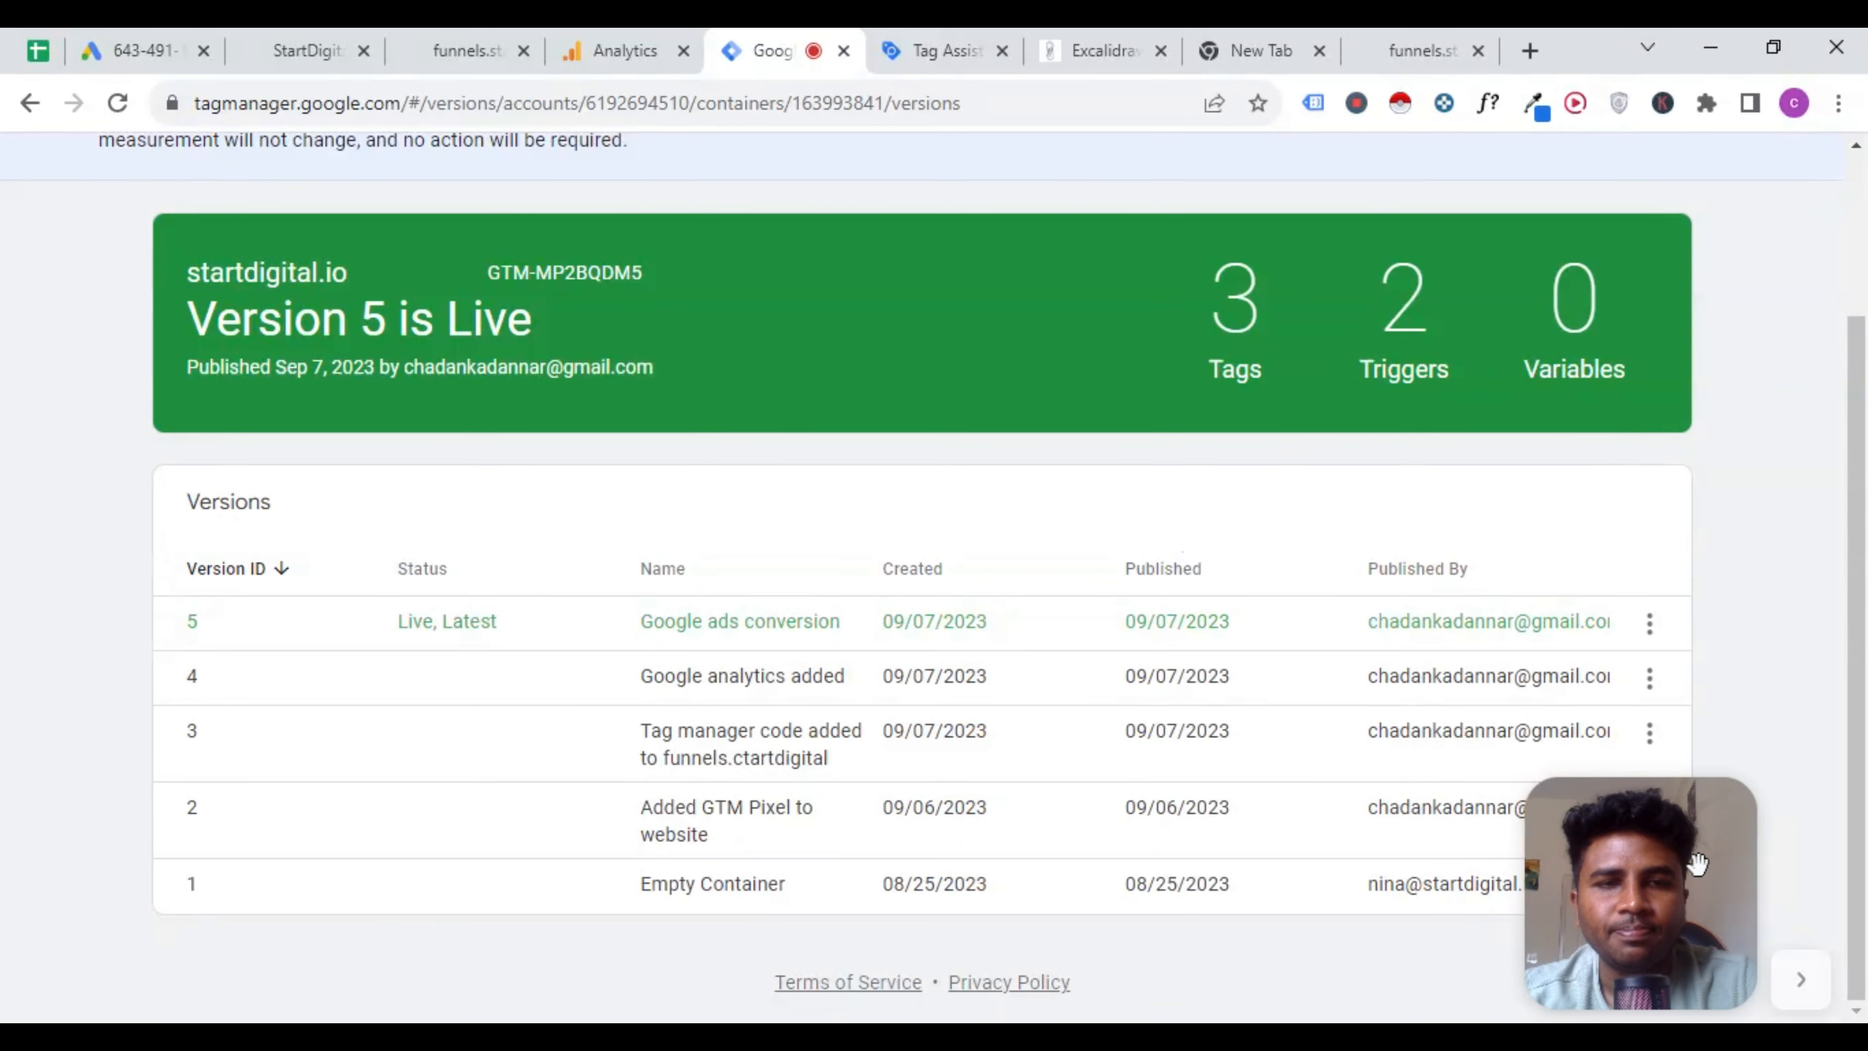